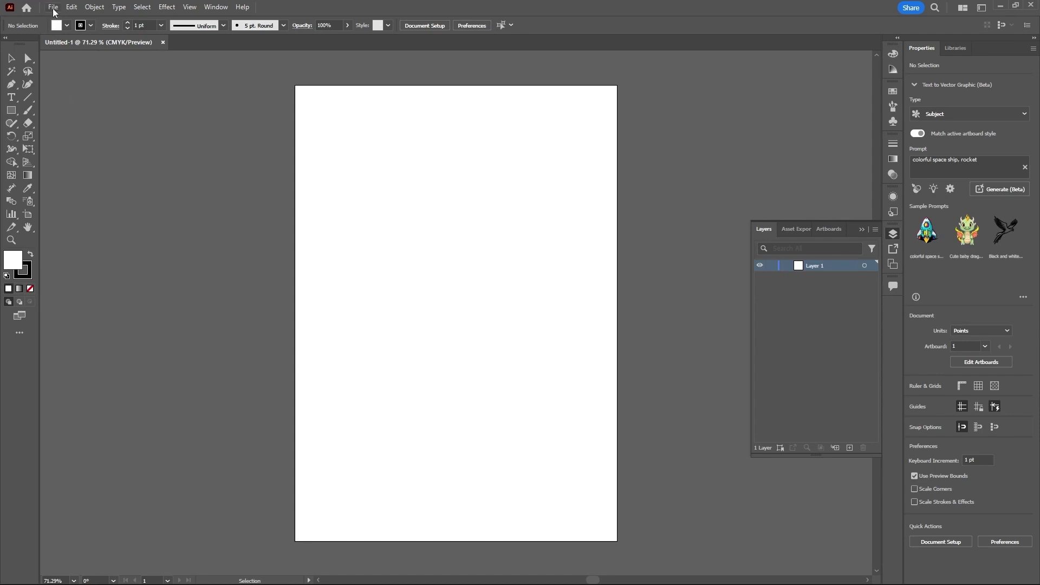
Step: Place the image IMG_9439.JPG from the Desktop folder onto the artboard
{"action": "left_click", "coordinate": [53, 8]}
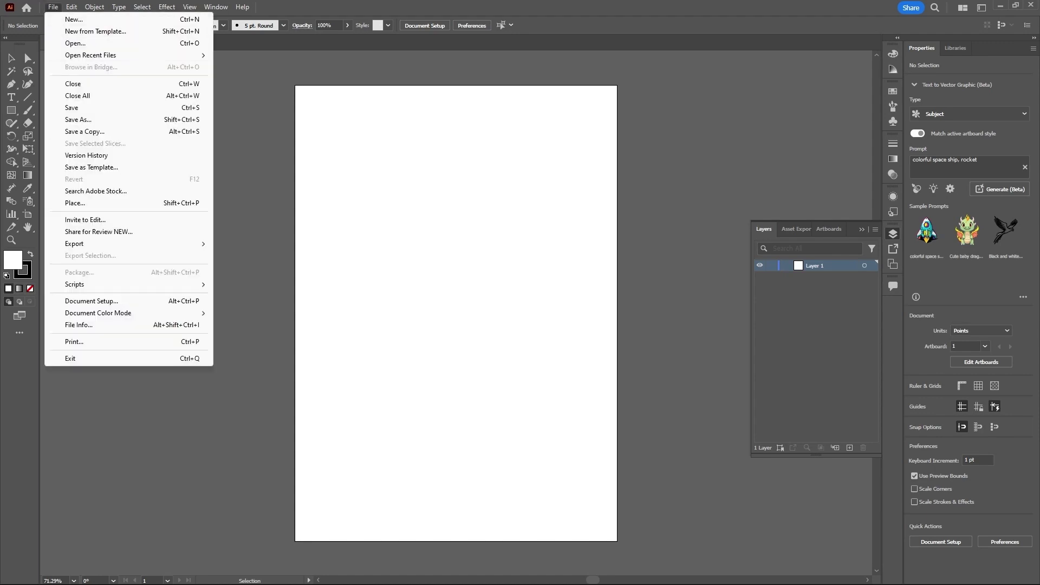
{"action": "left_click", "coordinate": [93, 202]}
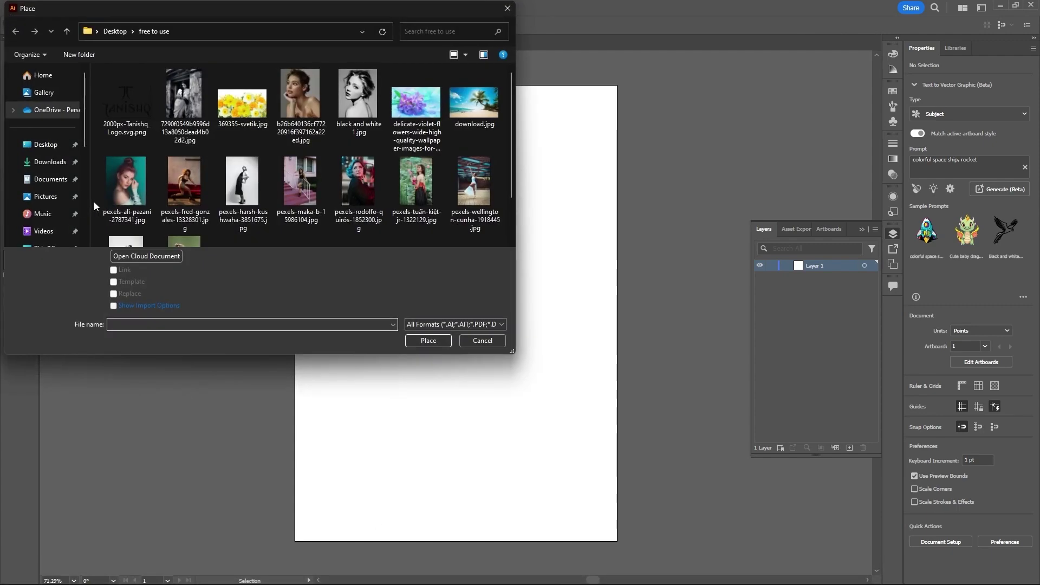
{"action": "left_click", "coordinate": [47, 144]}
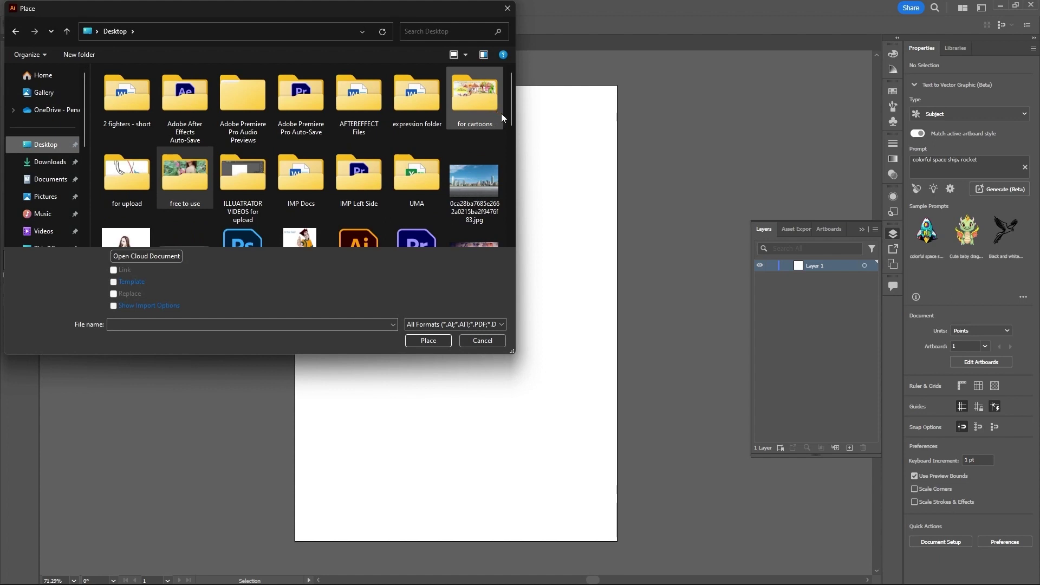
{"action": "left_click_drag", "start_coordinate": [510, 111], "coordinate": [512, 206]}
{"action": "left_click", "coordinate": [186, 183]}
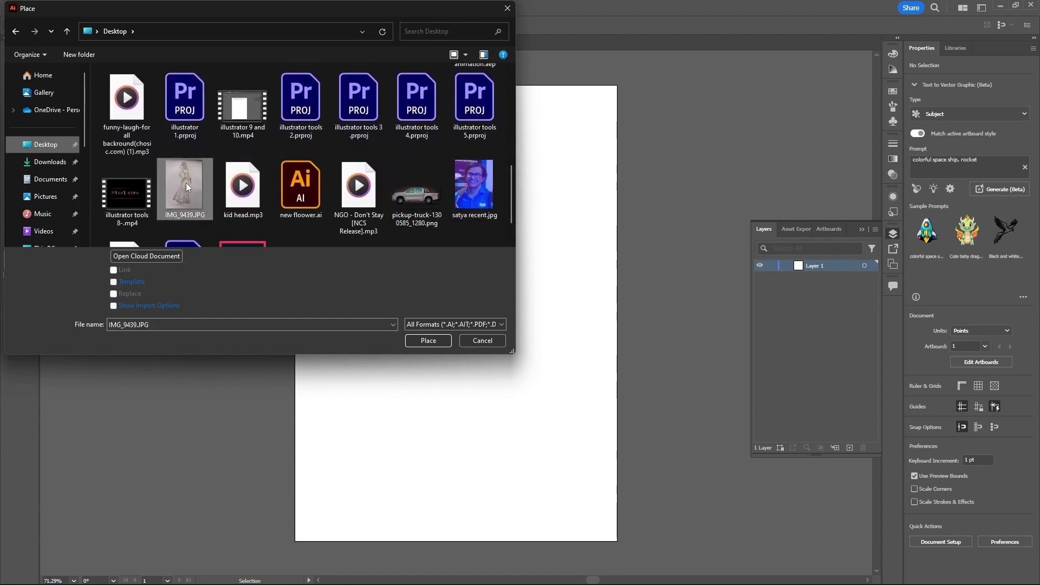
{"action": "left_click", "coordinate": [440, 341]}
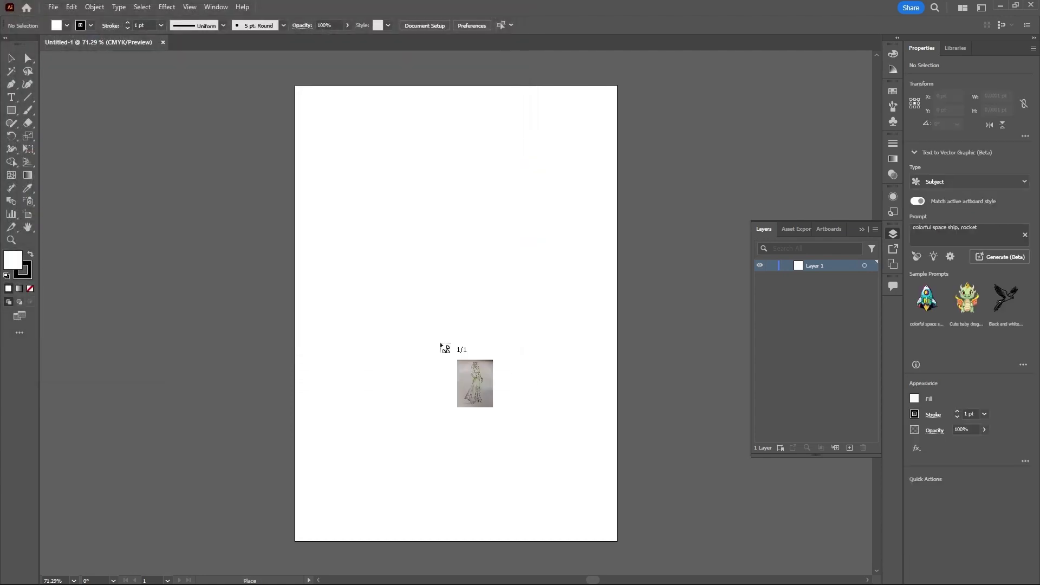
{"action": "left_click", "coordinate": [329, 130]}
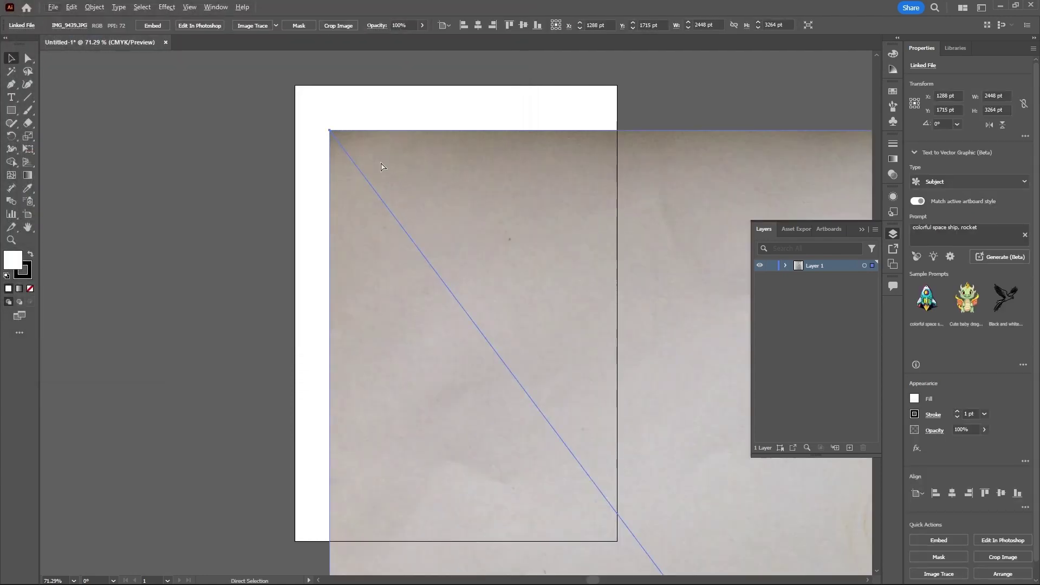
Step: Scale the placed sketch proportionally to about 482 by 643 pt and position it within the artboard
{"action": "left_click_drag", "start_coordinate": [388, 171], "coordinate": [362, 171]}
{"action": "scroll", "coordinate": [368, 150], "scroll_direction": "down", "scroll_amount": 5}
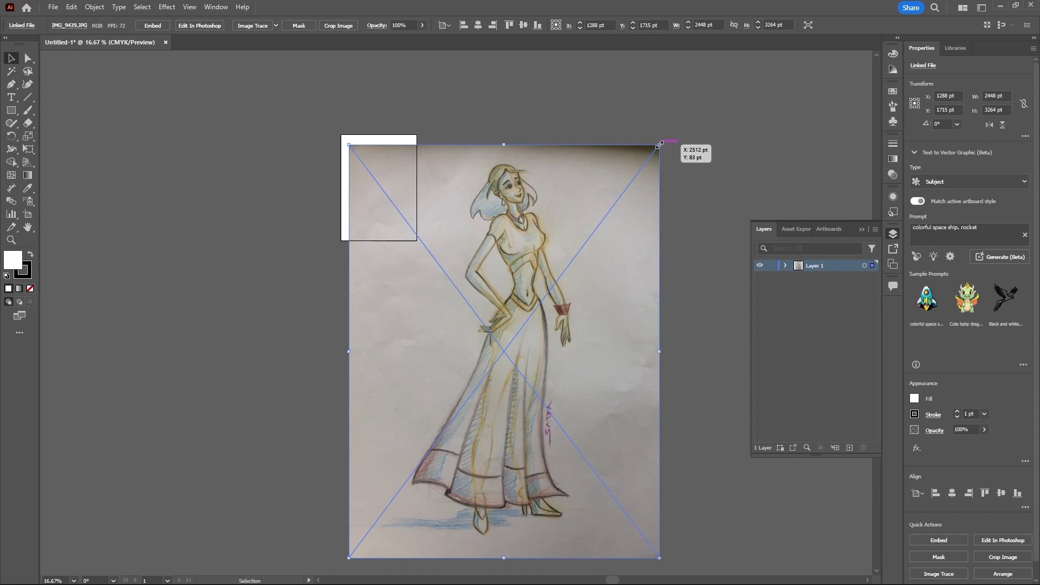
{"action": "mouse_move", "coordinate": [659, 144]}
{"action": "left_mouse_down"}
{"action": "mouse_move", "coordinate": [545, 325]}
{"action": "mouse_move", "coordinate": [466, 287]}
{"action": "mouse_move", "coordinate": [380, 177]}
{"action": "left_mouse_up"}
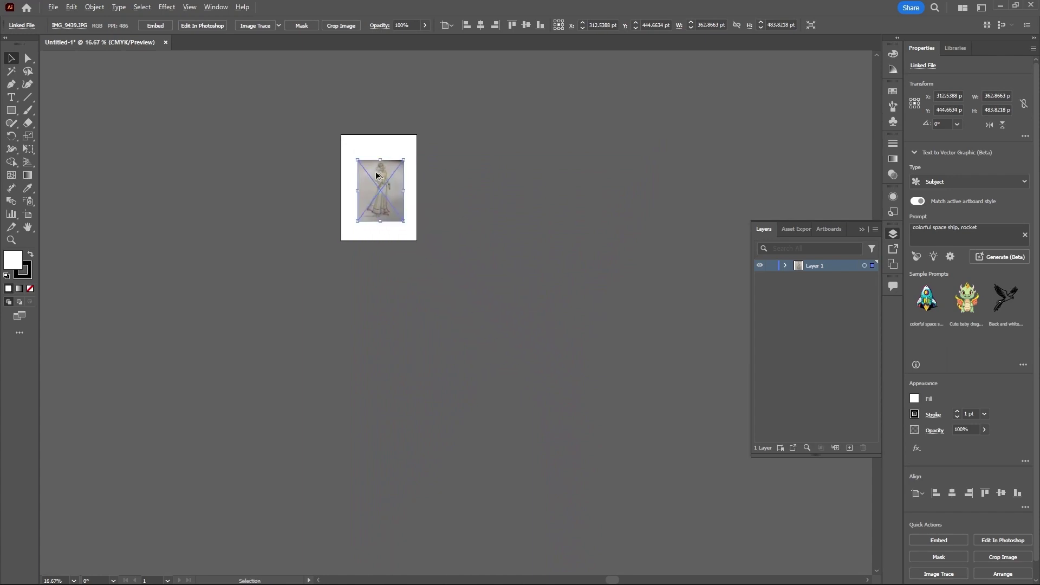
{"action": "scroll", "coordinate": [371, 179], "scroll_direction": "up", "scroll_amount": 3}
{"action": "scroll", "coordinate": [367, 180], "scroll_direction": "up", "scroll_amount": 1}
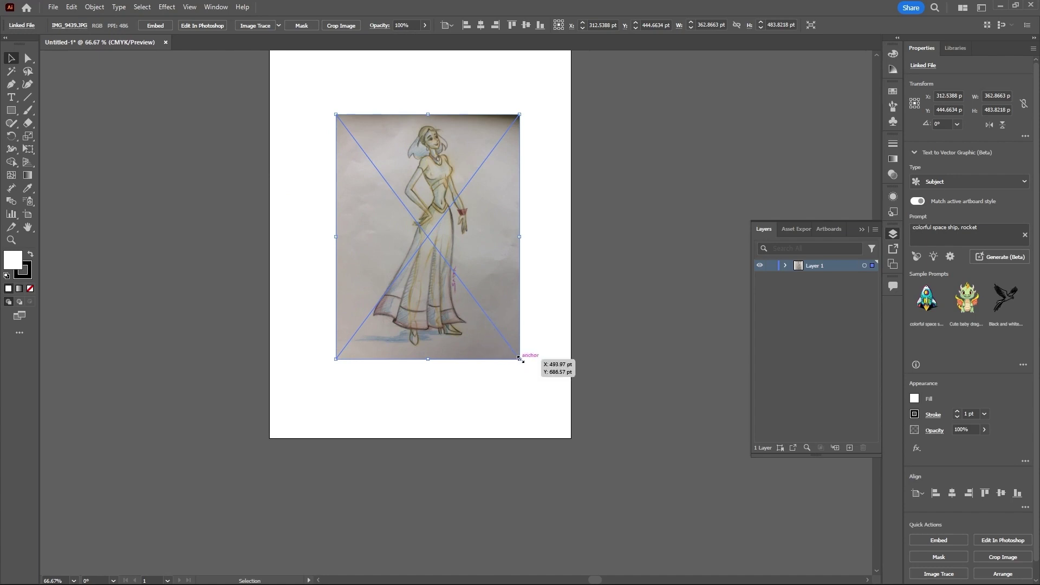
{"action": "left_click_drag", "start_coordinate": [520, 359], "coordinate": [550, 399]}
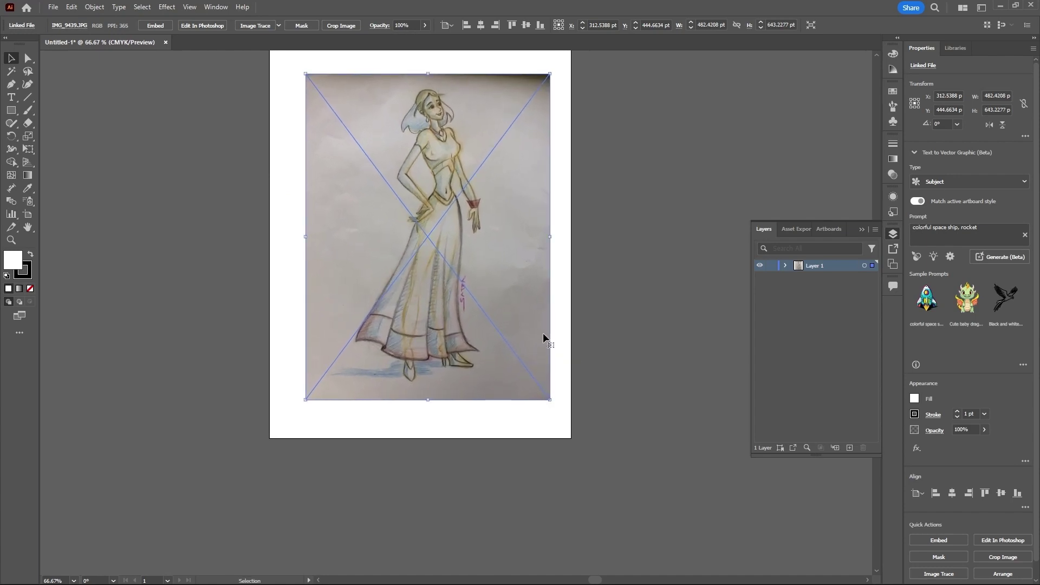
{"action": "scroll", "coordinate": [563, 342], "scroll_direction": "up", "scroll_amount": 2}
{"action": "left_click_drag", "start_coordinate": [514, 331], "coordinate": [512, 320]}
{"action": "left_click", "coordinate": [604, 281]}
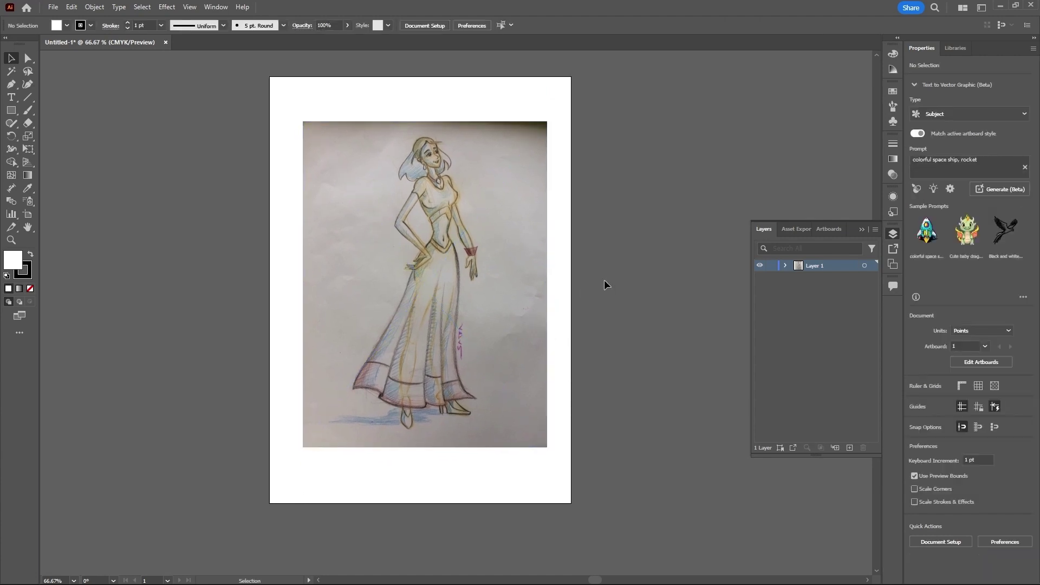
Step: Rename the layer holding the placed image as sketch
{"action": "left_click", "coordinate": [455, 144]}
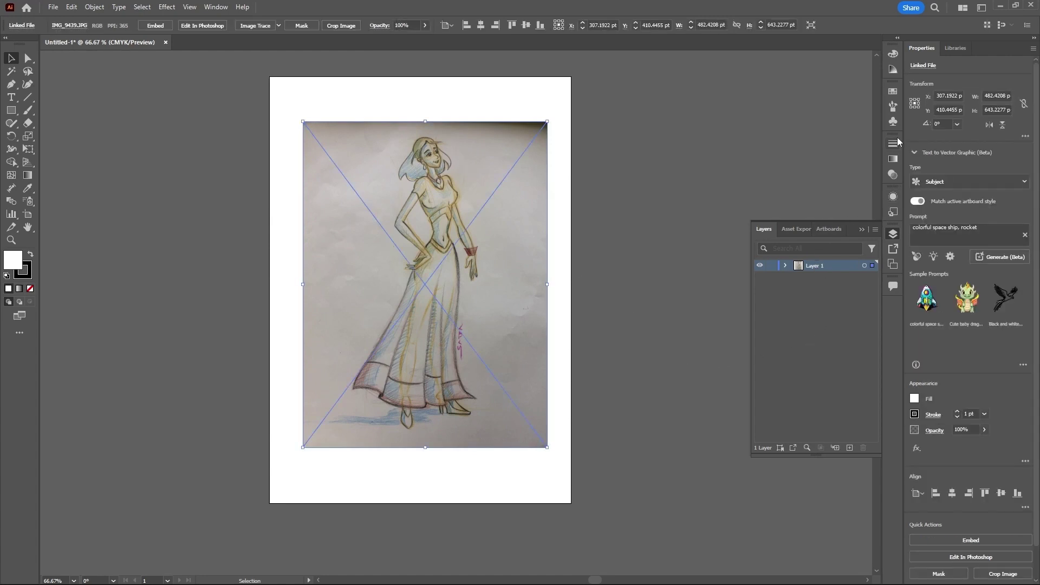
{"action": "left_click", "coordinate": [892, 237]}
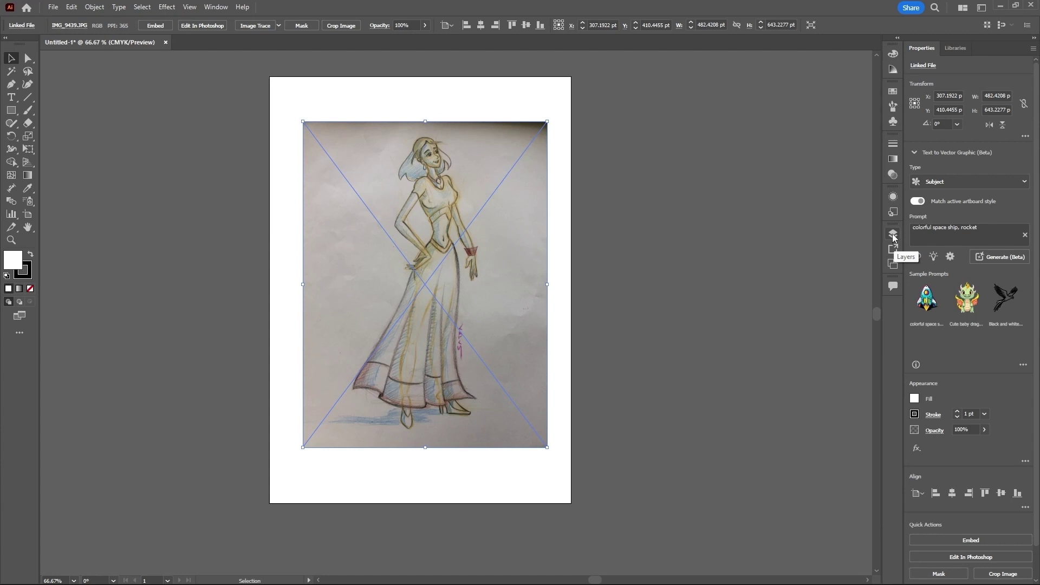
{"action": "left_click", "coordinate": [894, 237]}
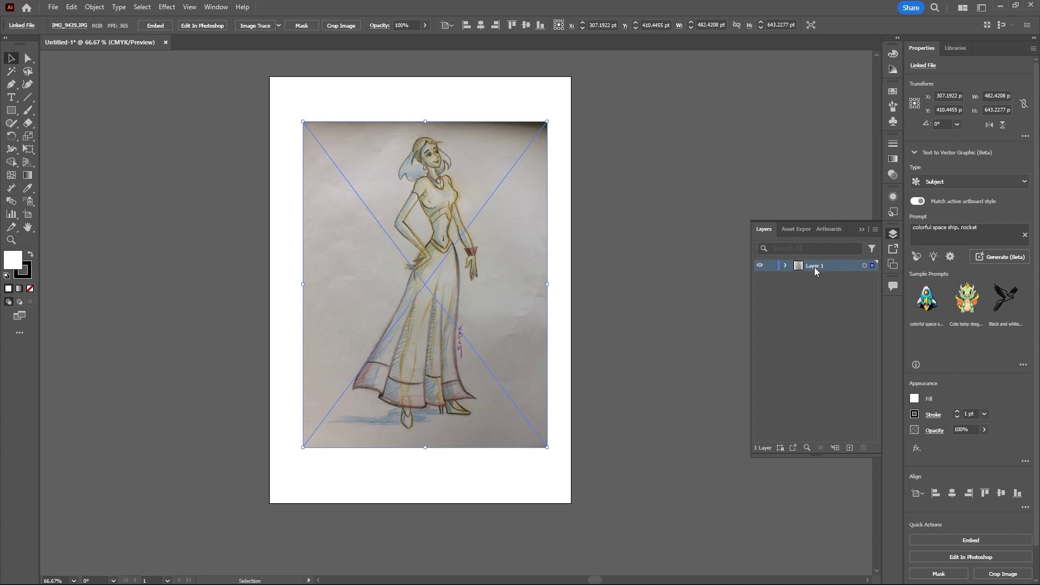
{"action": "type", "text": "sketch"}
{"action": "key", "text": "Return"}
{"action": "double_click", "coordinate": [817, 267]}
{"action": "left_click", "coordinate": [822, 293]}
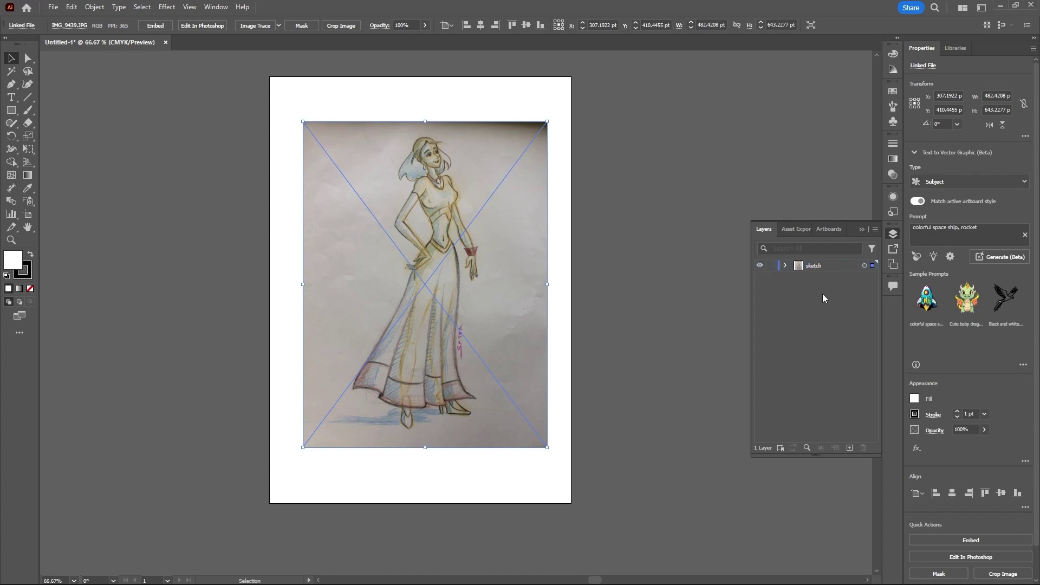
Step: Dim the images on the sketch layer to 50% in its layer options, keeping the Light Blue layer color
{"action": "double_click", "coordinate": [847, 265]}
{"action": "left_click_drag", "start_coordinate": [572, 227], "coordinate": [712, 194]}
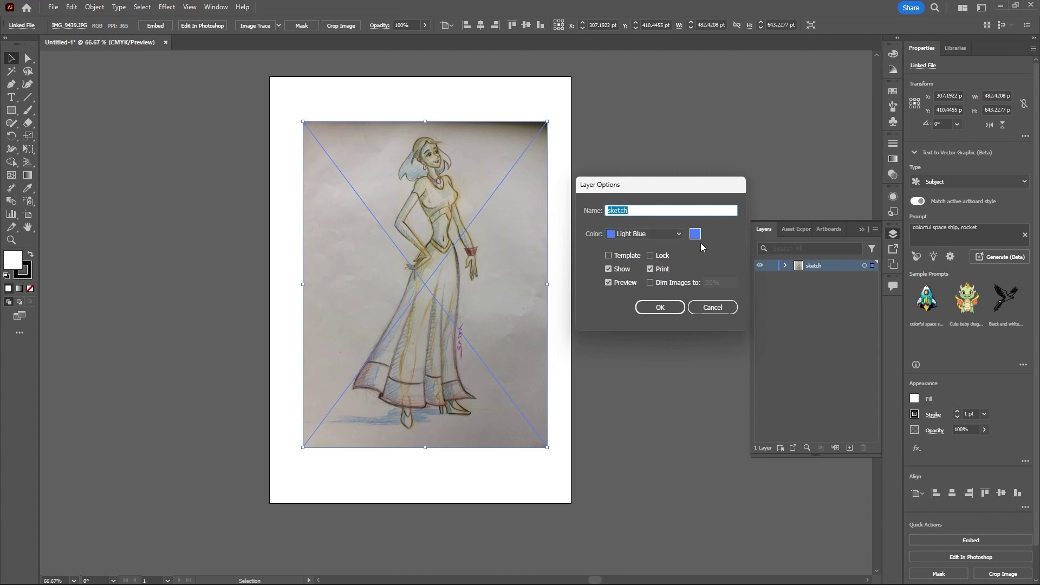
{"action": "left_click", "coordinate": [681, 239]}
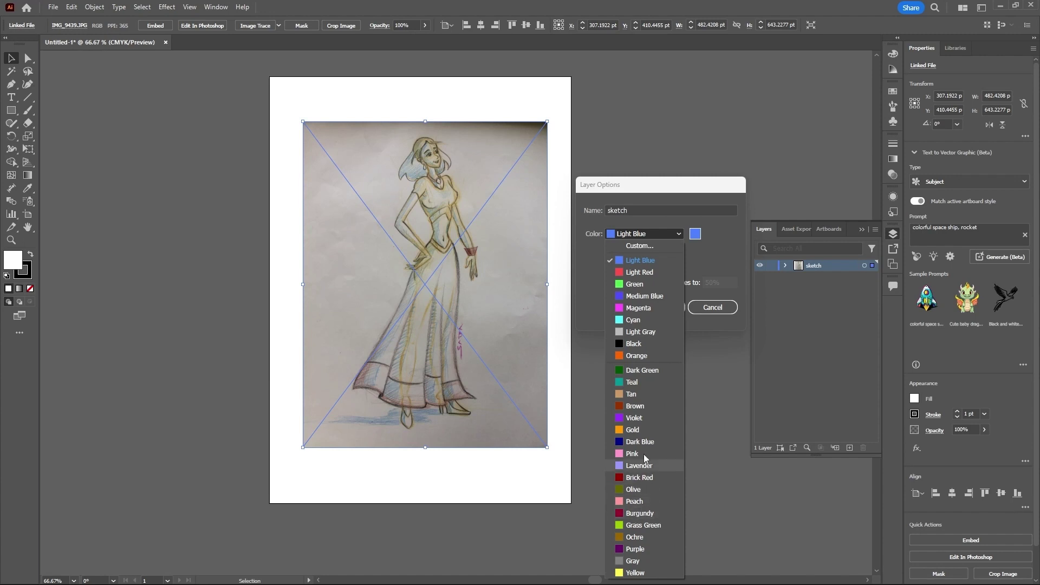
{"action": "left_click", "coordinate": [727, 246]}
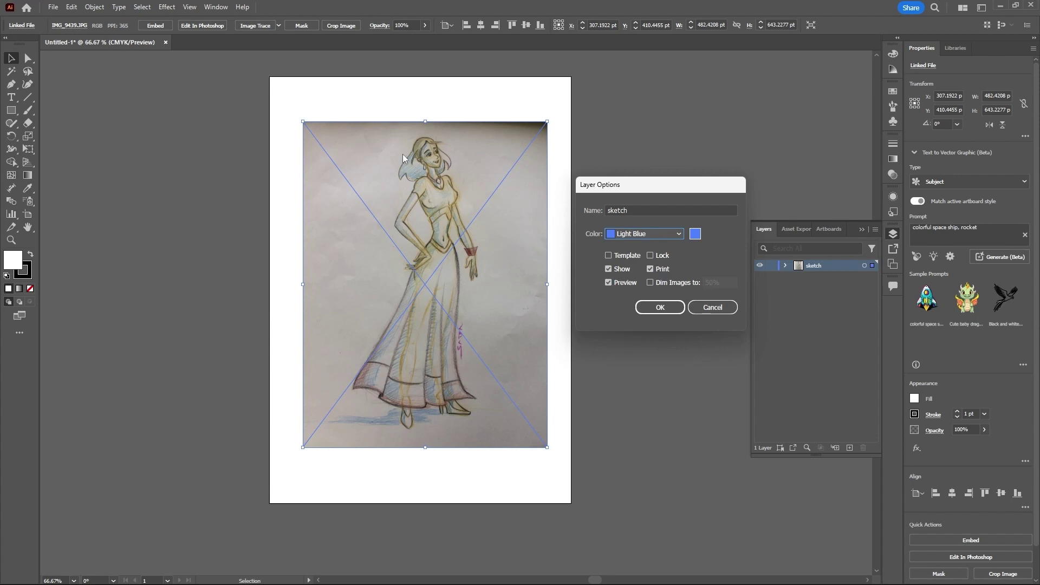
{"action": "left_click", "coordinate": [649, 281]}
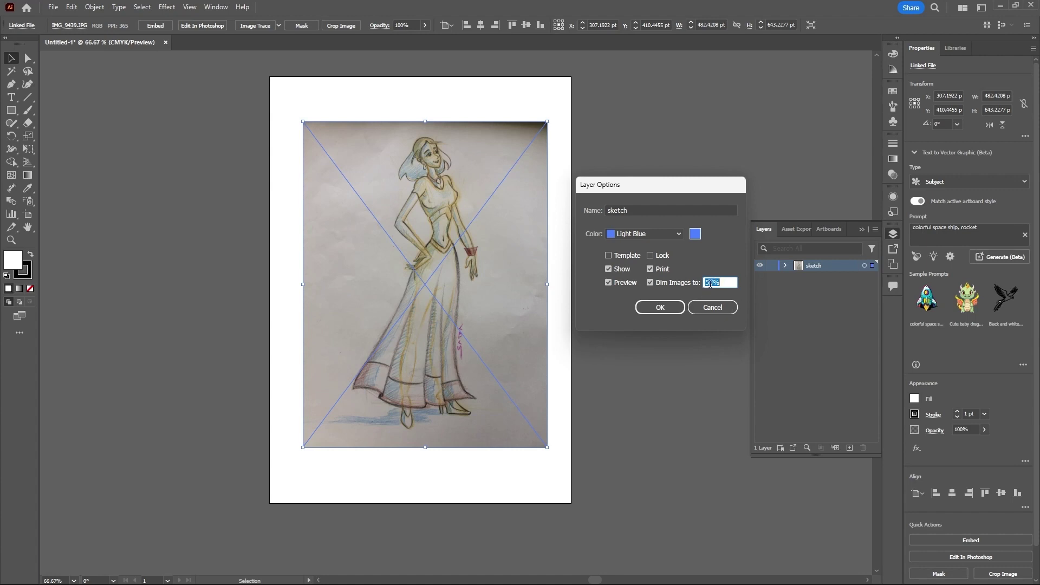
{"action": "left_click", "coordinate": [662, 308]}
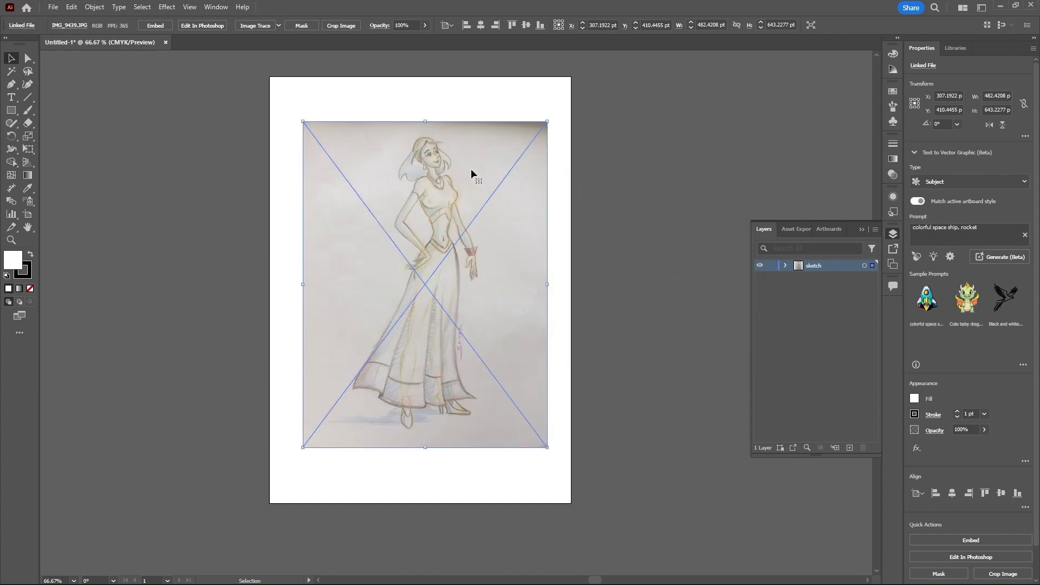
Step: Lock the sketch layer and add a new empty layer above it
{"action": "left_click", "coordinate": [622, 227]}
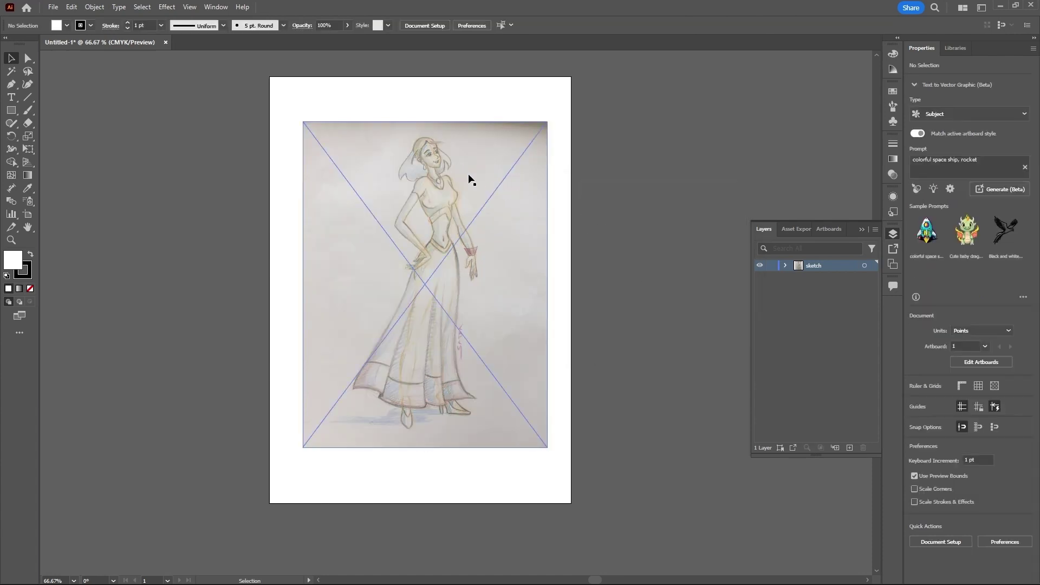
{"action": "left_click", "coordinate": [469, 174]}
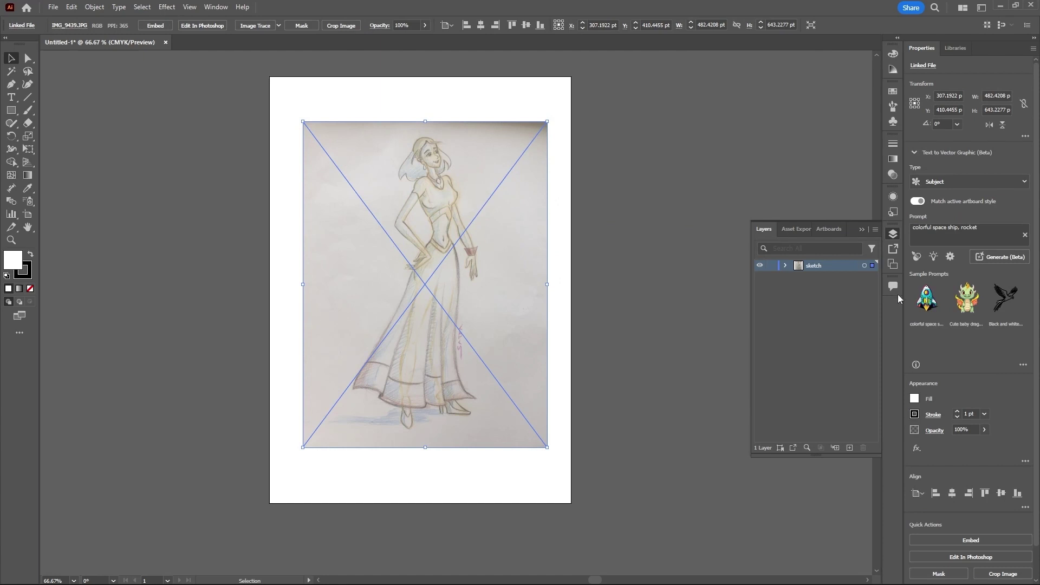
{"action": "left_click", "coordinate": [773, 266]}
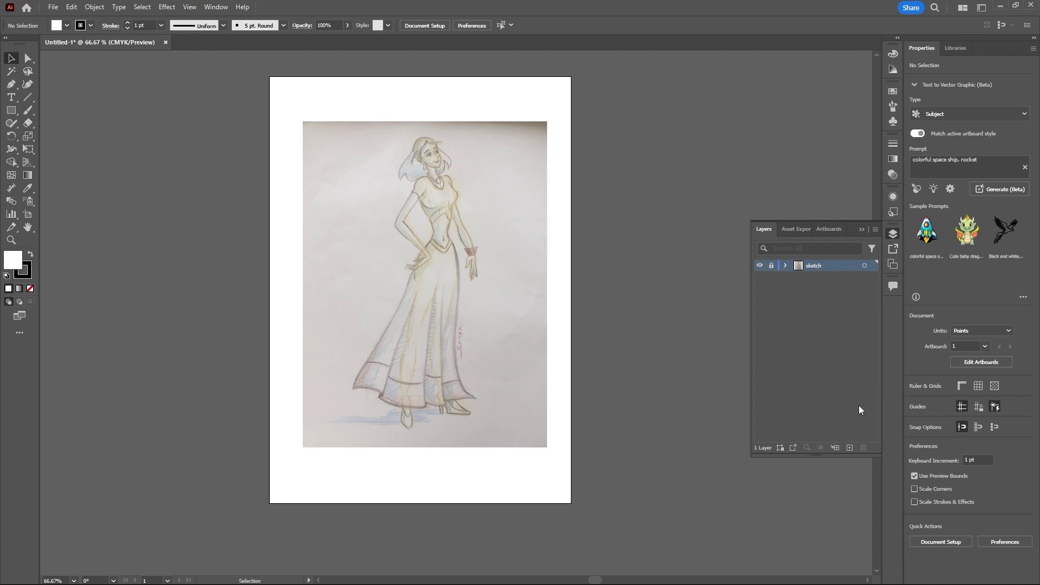
{"action": "left_click", "coordinate": [850, 448]}
{"action": "scroll", "coordinate": [436, 158], "scroll_direction": "left", "scroll_amount": 2}
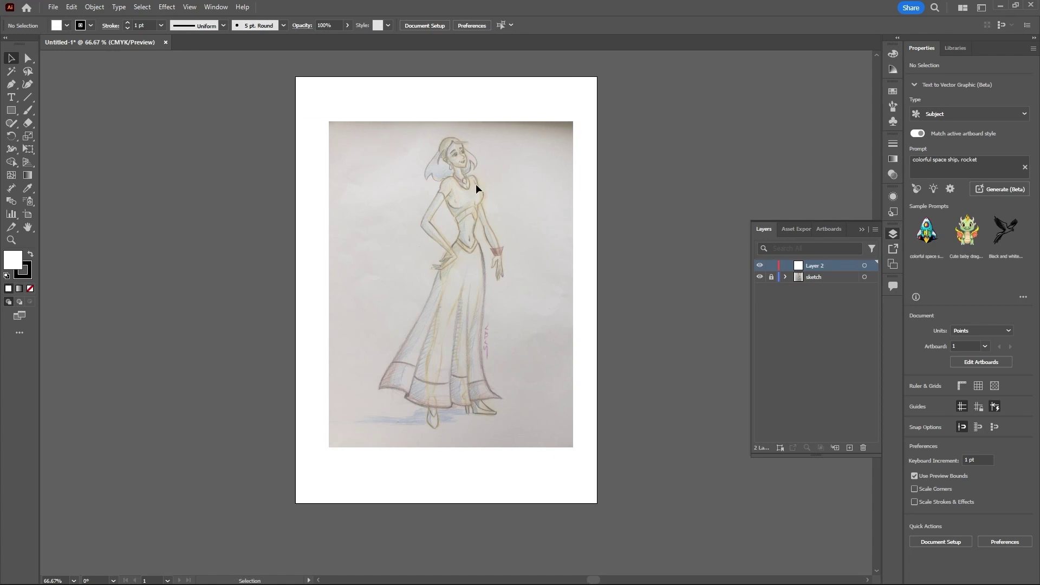
Step: Prepare the Pen tool for tracing the head with no fill and a 0.5 pt black stroke
{"action": "scroll", "coordinate": [474, 148], "scroll_direction": "up", "scroll_amount": 2}
{"action": "scroll", "coordinate": [456, 152], "scroll_direction": "up", "scroll_amount": 2}
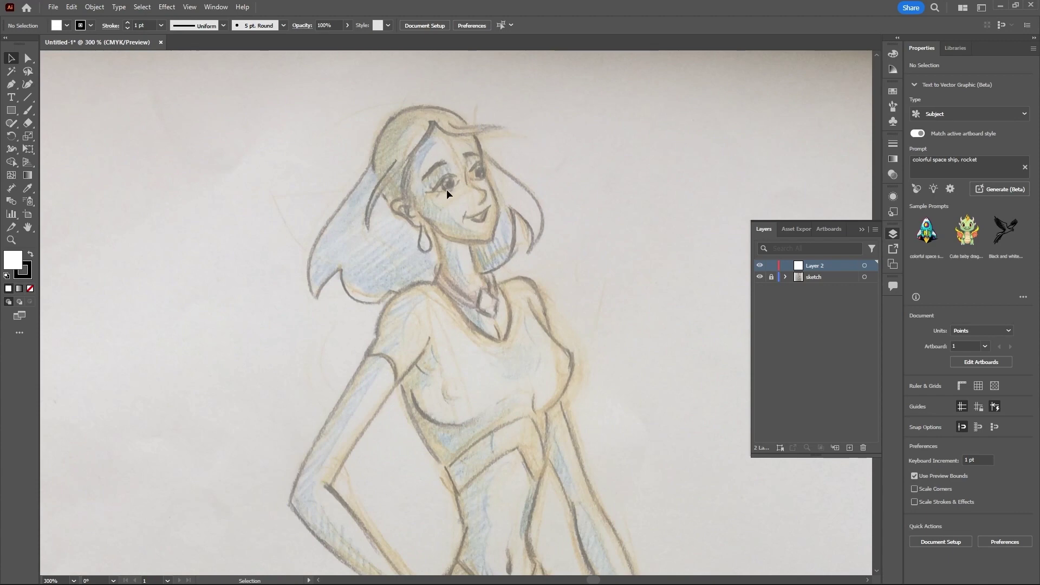
{"action": "scroll", "coordinate": [446, 190], "scroll_direction": "down", "scroll_amount": 3}
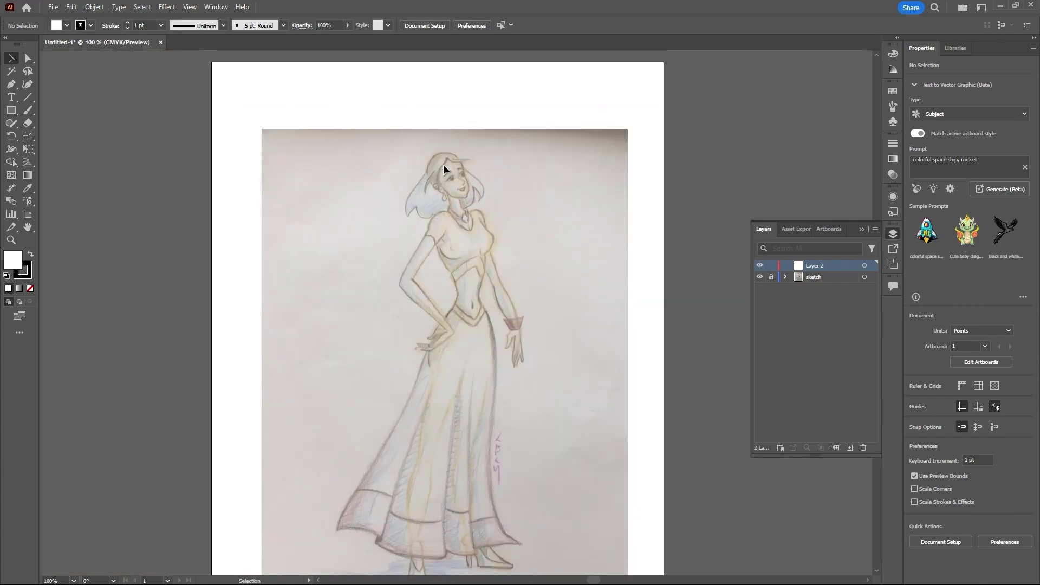
{"action": "scroll", "coordinate": [443, 164], "scroll_direction": "up", "scroll_amount": 3}
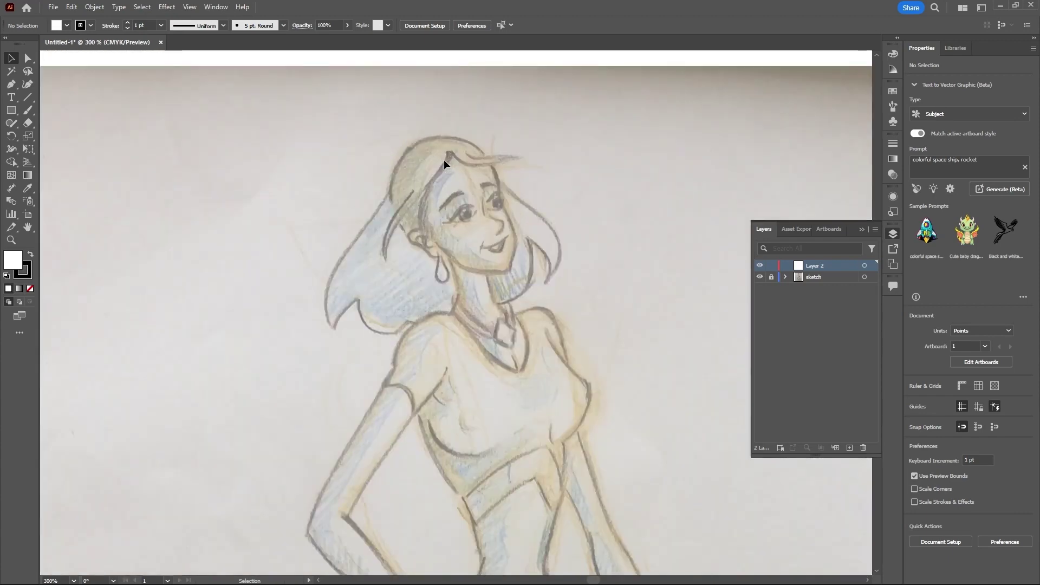
{"action": "left_click", "coordinate": [11, 84]}
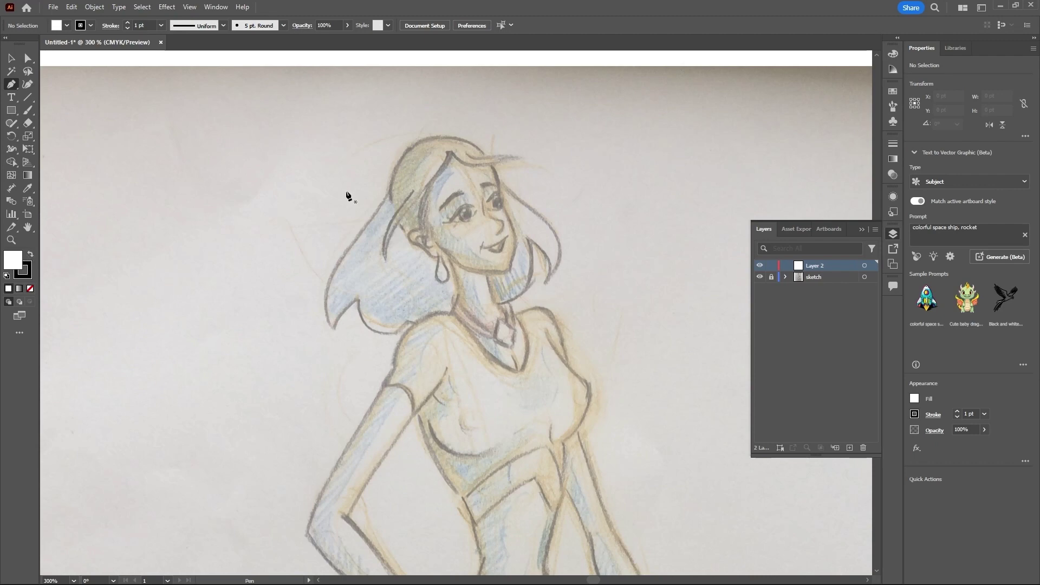
{"action": "left_click", "coordinate": [31, 290]}
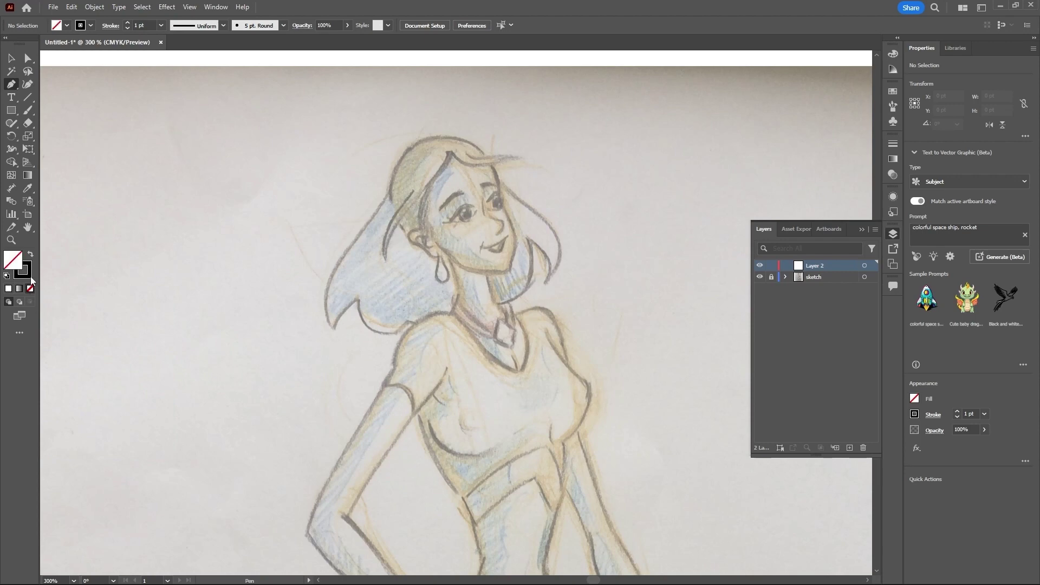
{"action": "left_click", "coordinate": [28, 272]}
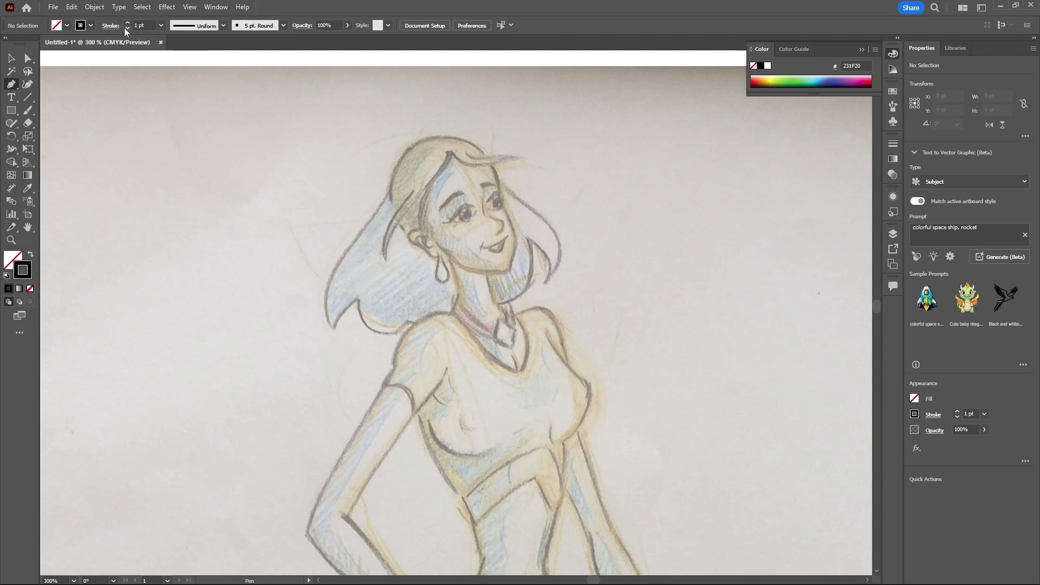
{"action": "left_click", "coordinate": [161, 25]}
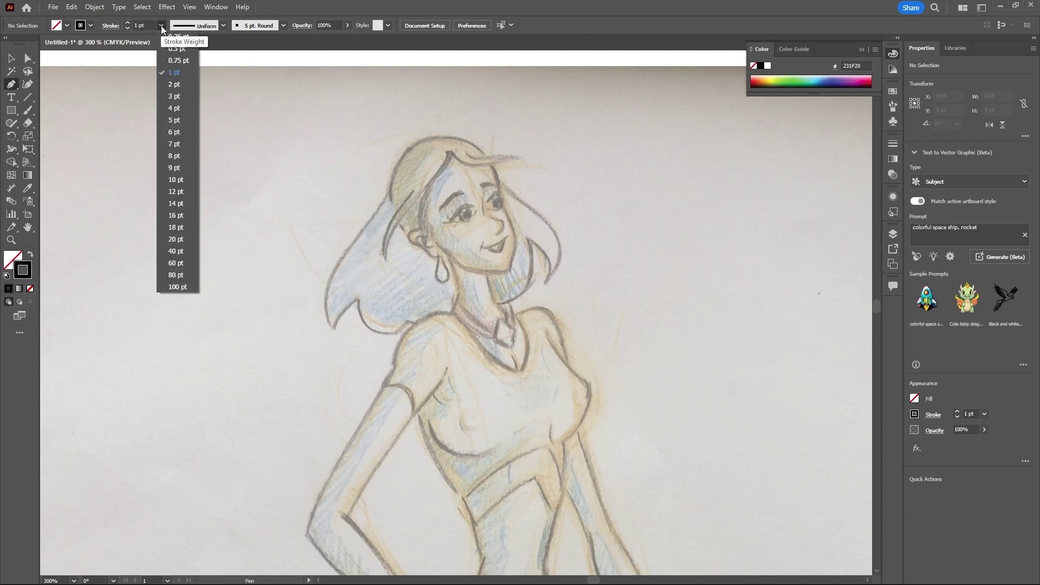
{"action": "left_click", "coordinate": [183, 49]}
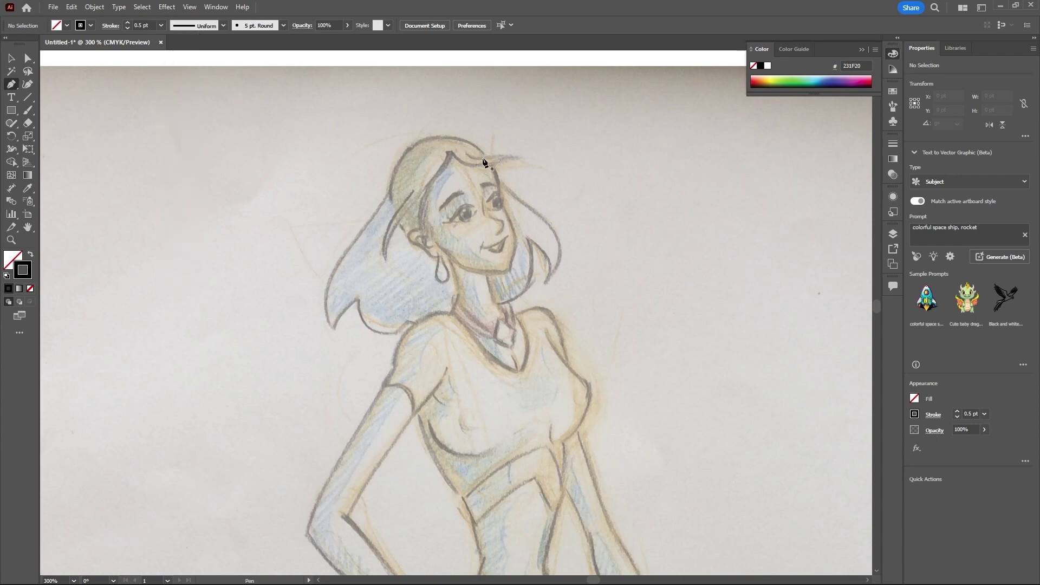
Step: Trace the back of the hair with curved Pen segments from the crown down to its pointed lower tip
{"action": "scroll", "coordinate": [458, 157], "scroll_direction": "up", "scroll_amount": 1}
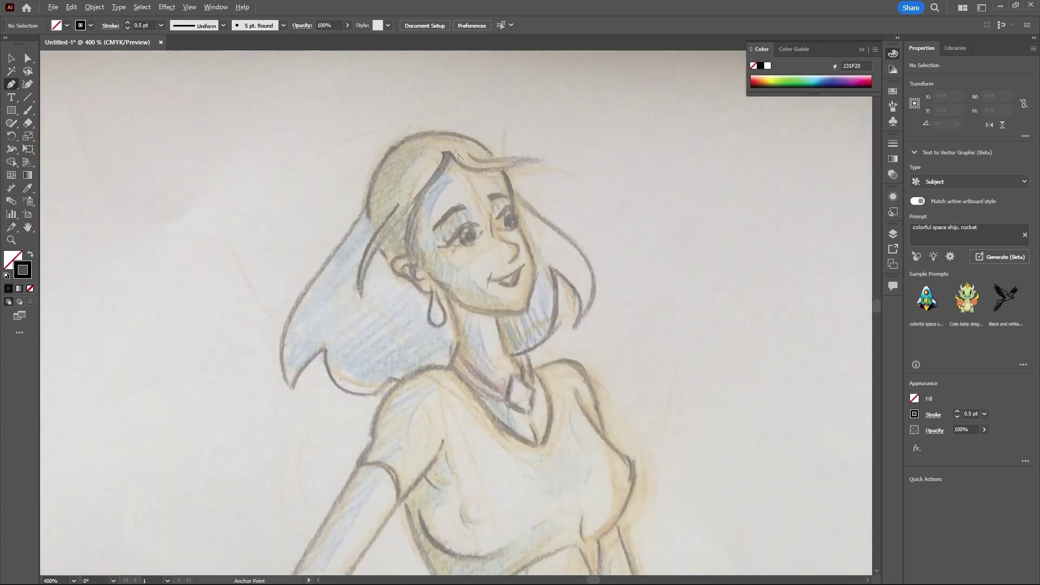
{"action": "left_click", "coordinate": [439, 132]}
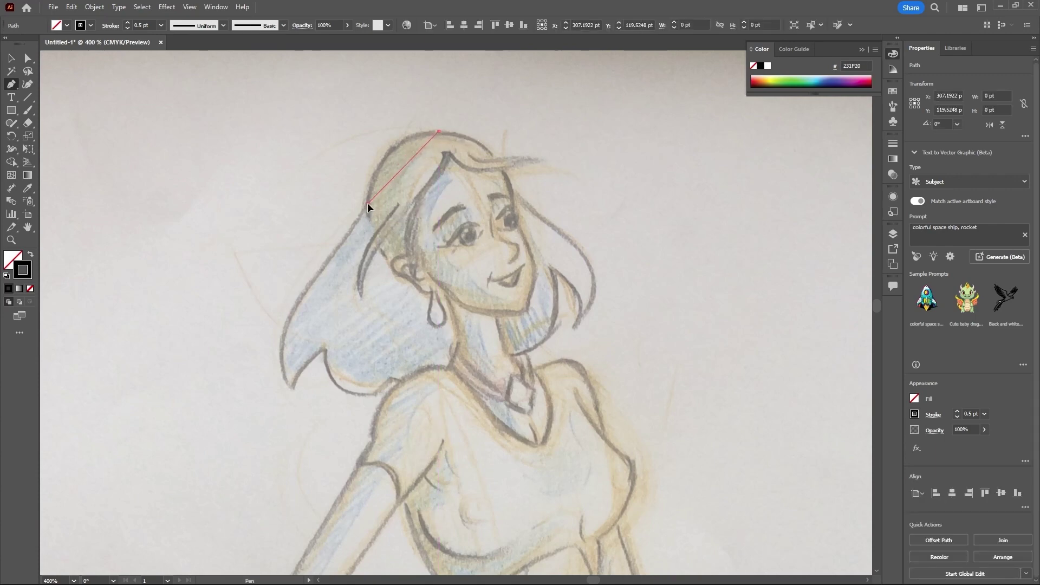
{"action": "left_click_drag", "start_coordinate": [368, 204], "coordinate": [364, 278]}
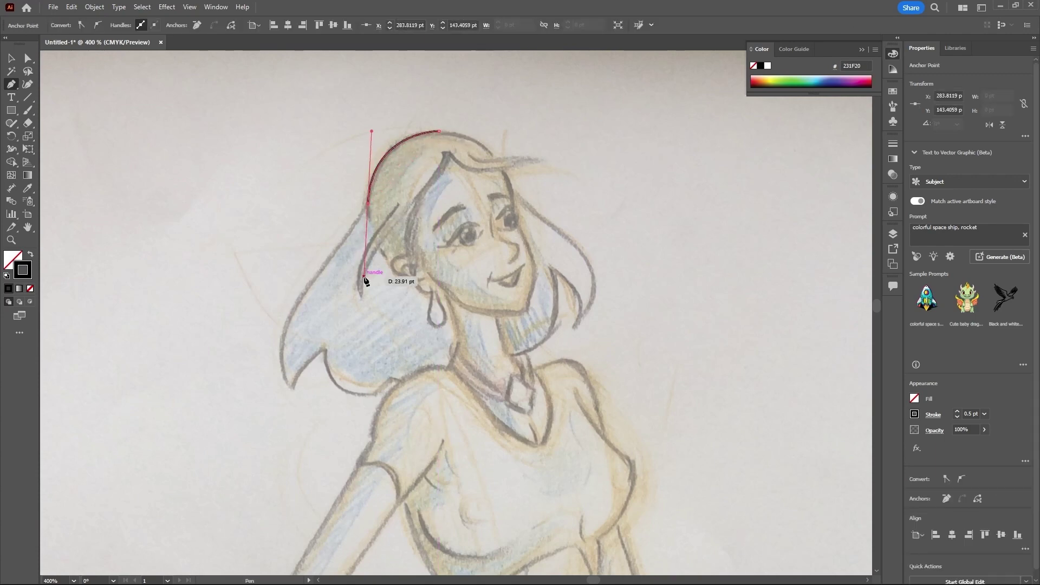
{"action": "left_click", "coordinate": [367, 205]}
{"action": "left_click", "coordinate": [328, 257]}
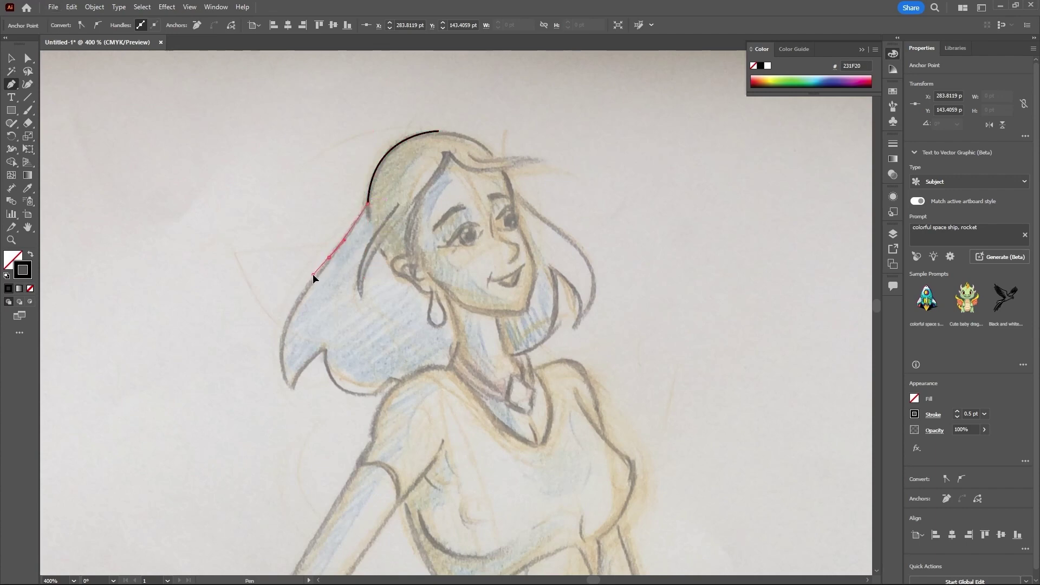
{"action": "left_click_drag", "start_coordinate": [313, 274], "coordinate": [311, 274]}
{"action": "left_click_drag", "start_coordinate": [291, 388], "coordinate": [329, 440]}
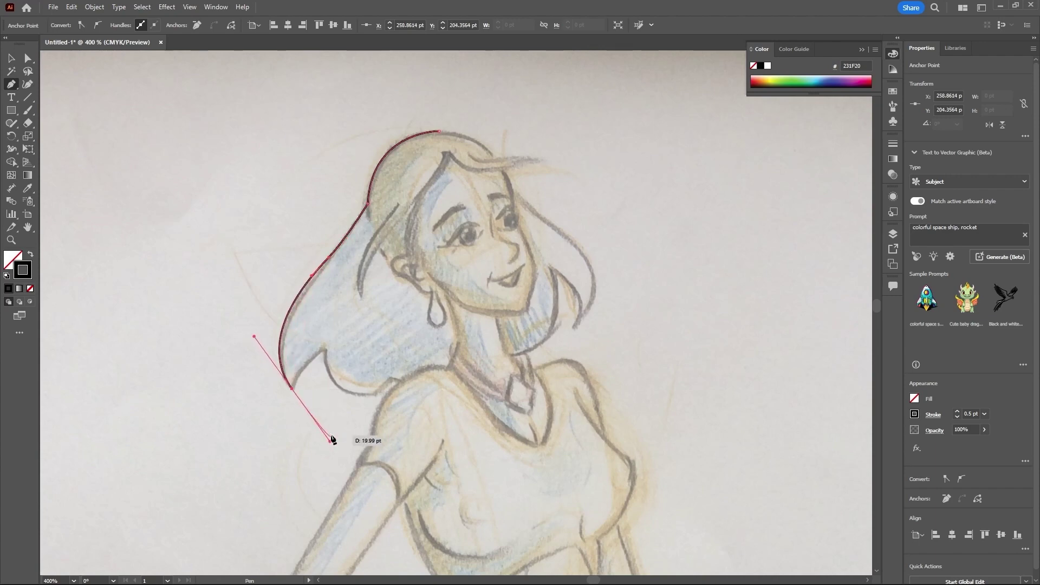
{"action": "left_click", "coordinate": [292, 389]}
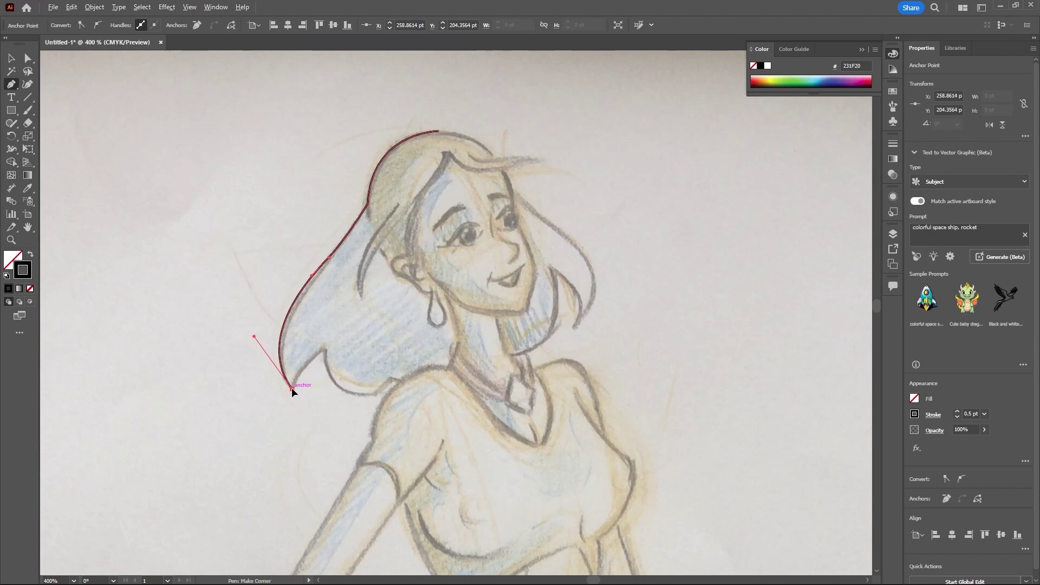
Step: Continue the hair outline through the notch, along the lower edge behind the neck, and up to the point beside the jaw
{"action": "left_click_drag", "start_coordinate": [326, 353], "coordinate": [344, 354]}
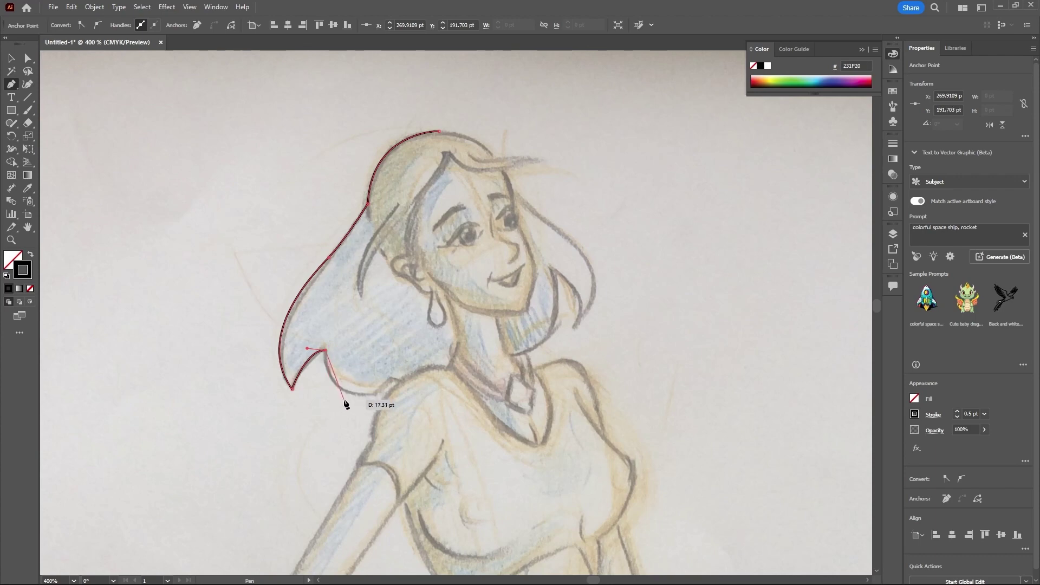
{"action": "left_click_drag", "start_coordinate": [346, 404], "coordinate": [632, 284]}
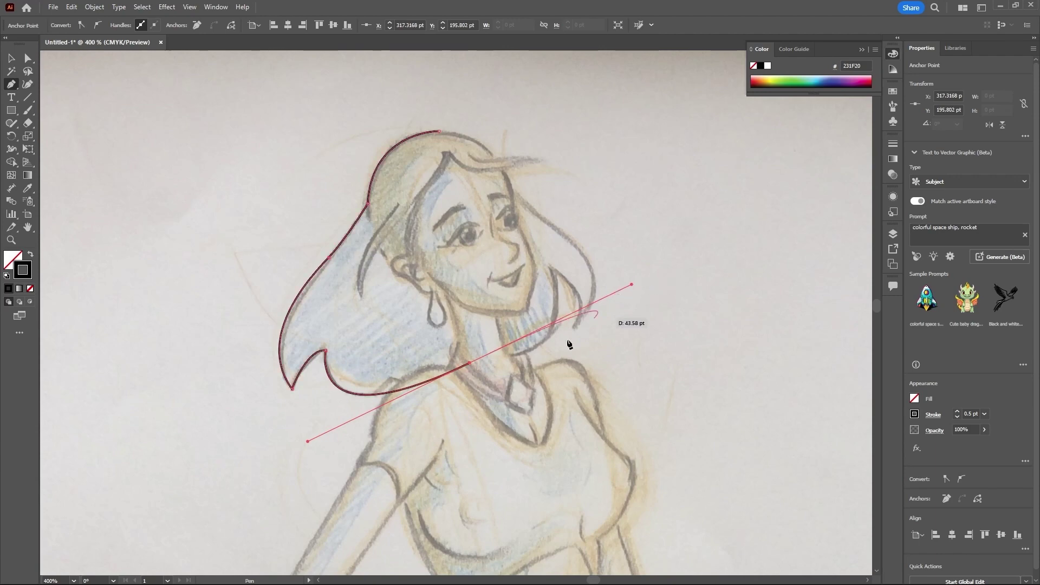
{"action": "left_click_drag", "start_coordinate": [470, 362], "coordinate": [553, 271]}
{"action": "left_click_drag", "start_coordinate": [552, 269], "coordinate": [519, 174]}
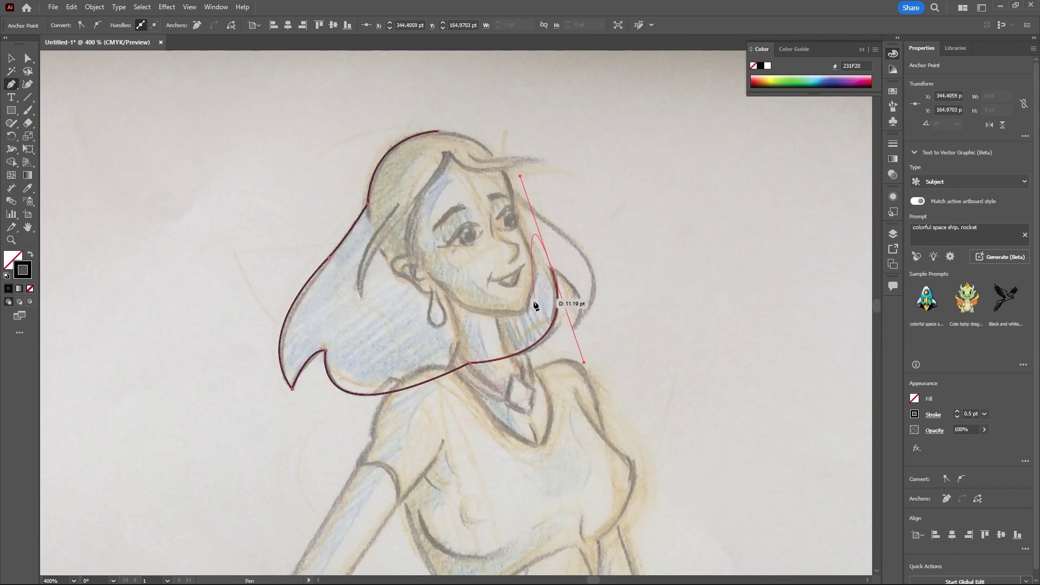
Step: Trace the pointed lock on the far side of the face and close the hair outline at the crown
{"action": "left_click_drag", "start_coordinate": [553, 271], "coordinate": [551, 364]}
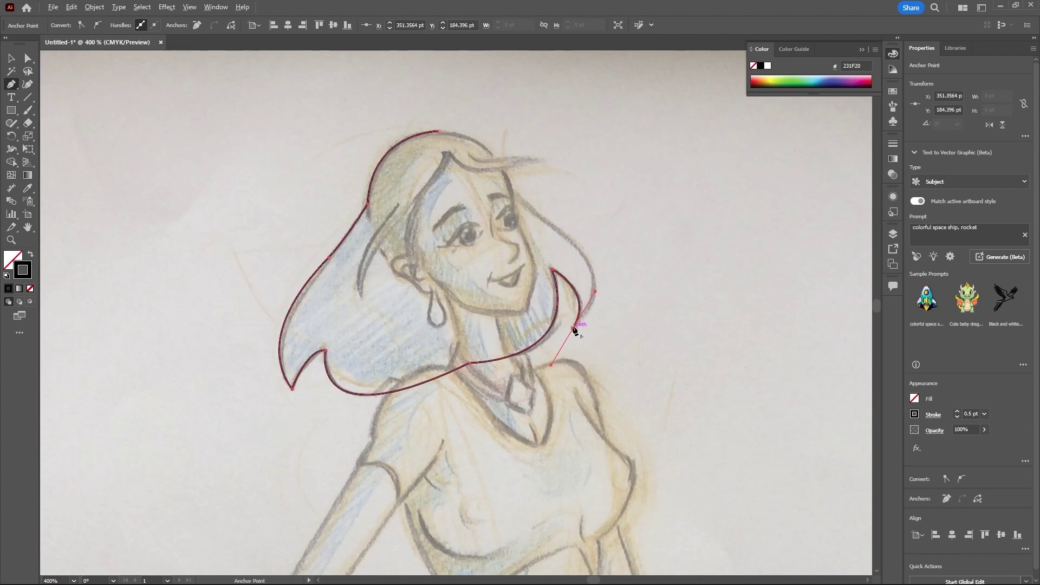
{"action": "left_click_drag", "start_coordinate": [574, 329], "coordinate": [550, 225]}
{"action": "left_click_drag", "start_coordinate": [550, 224], "coordinate": [464, 166]}
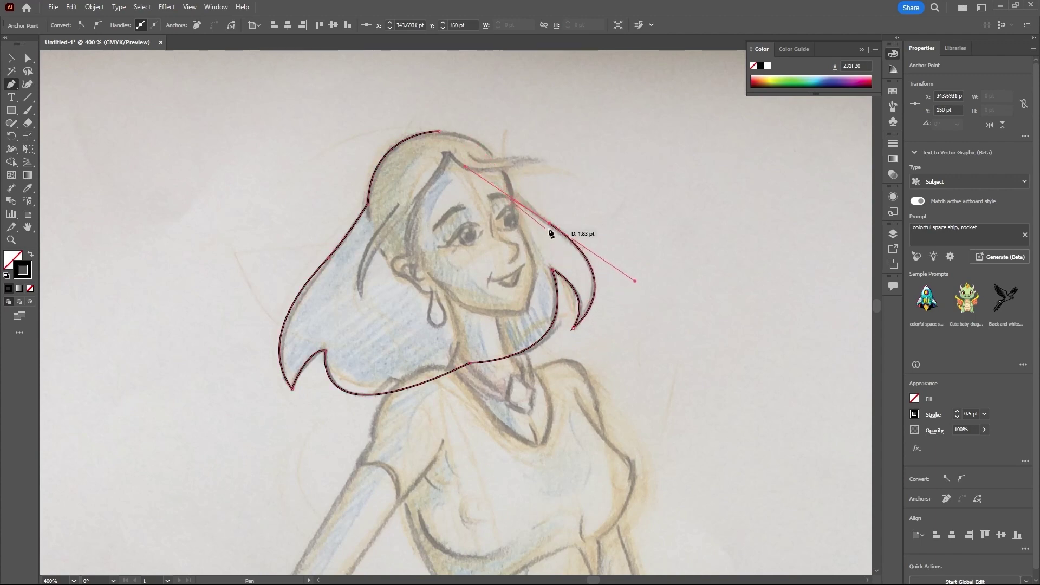
{"action": "left_click_drag", "start_coordinate": [551, 227], "coordinate": [511, 190]}
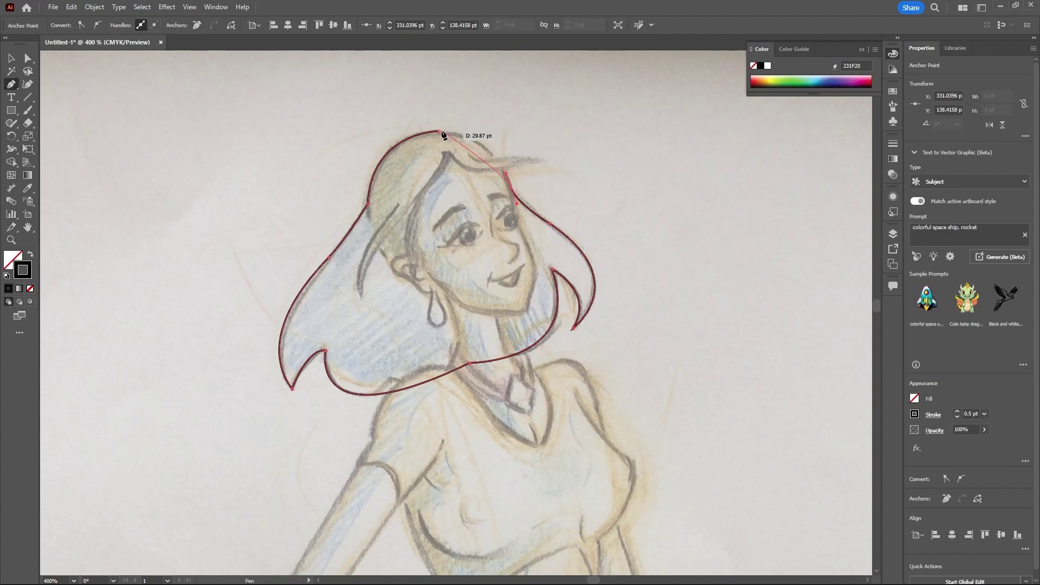
{"action": "left_click_drag", "start_coordinate": [440, 132], "coordinate": [395, 135]}
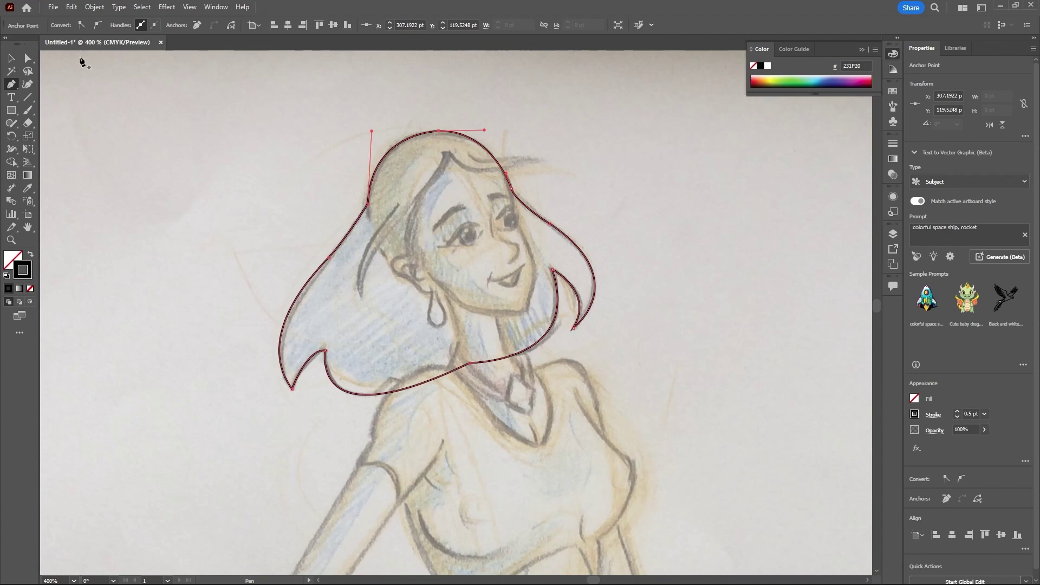
Step: Rename the layer holding the traced hair outline as hair
{"action": "left_click", "coordinate": [12, 59]}
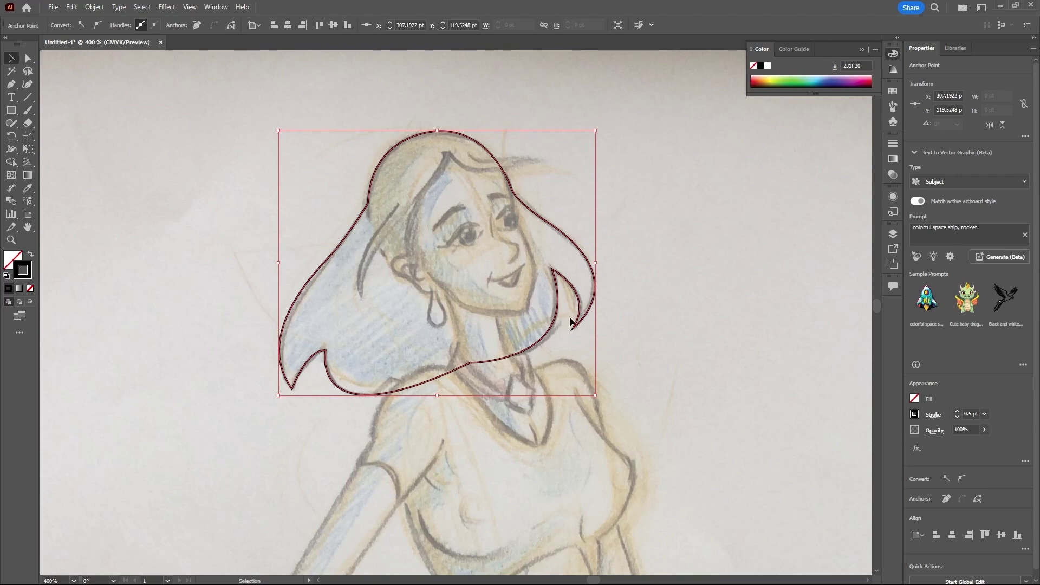
{"action": "left_click", "coordinate": [893, 235]}
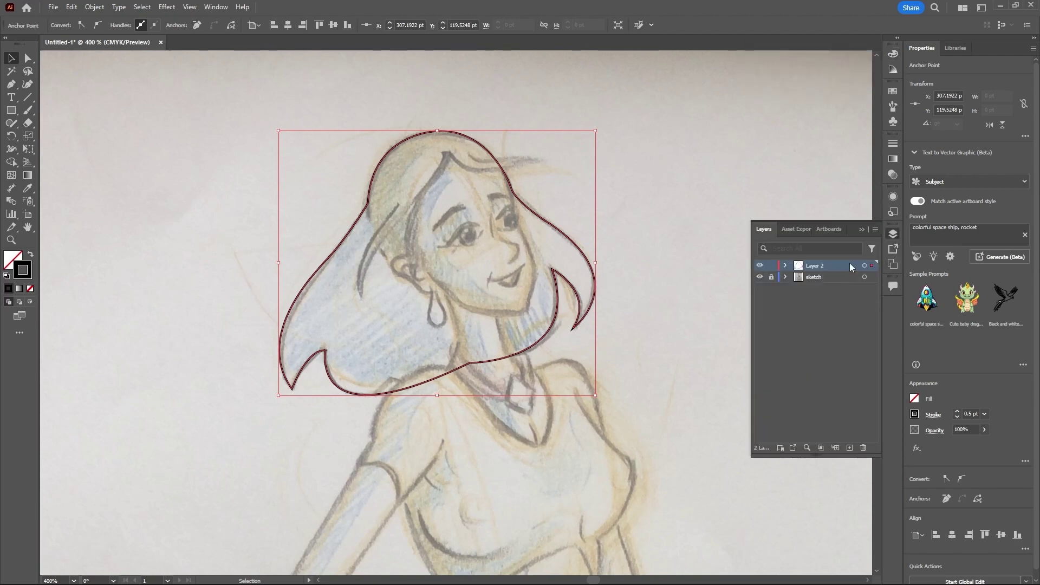
{"action": "double_click", "coordinate": [812, 266]}
{"action": "type", "text": "hair"}
{"action": "key", "text": "Return"}
Step: Lock the hair layer and add a new empty layer above it
{"action": "left_click", "coordinate": [772, 265]}
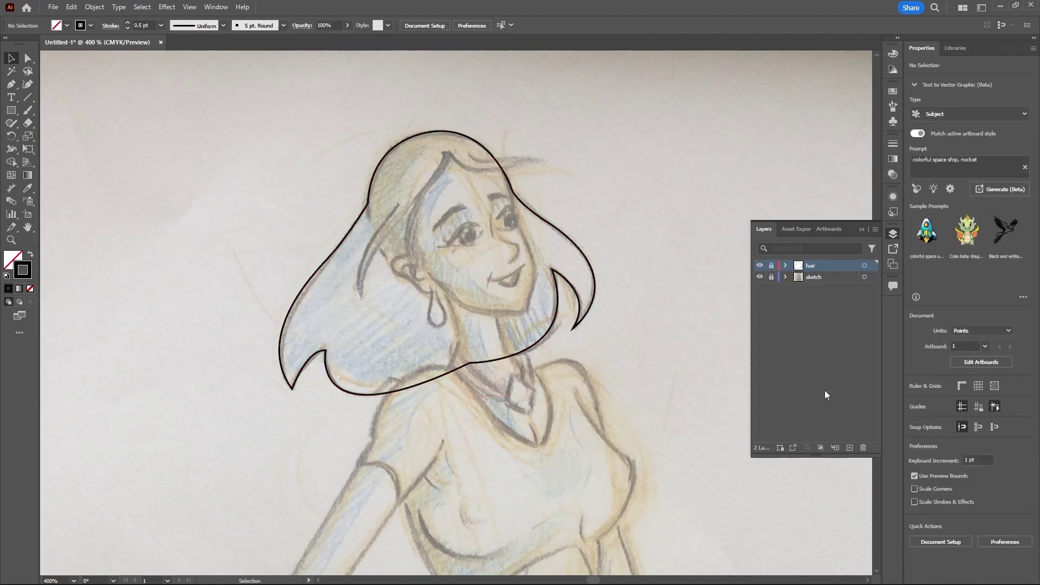
{"action": "left_click", "coordinate": [849, 448]}
{"action": "left_click", "coordinate": [849, 448]}
Step: Start the face outline on the new layer with the Pen tool, tracing the hairline from the parting down to the ear
{"action": "key", "text": "p"}
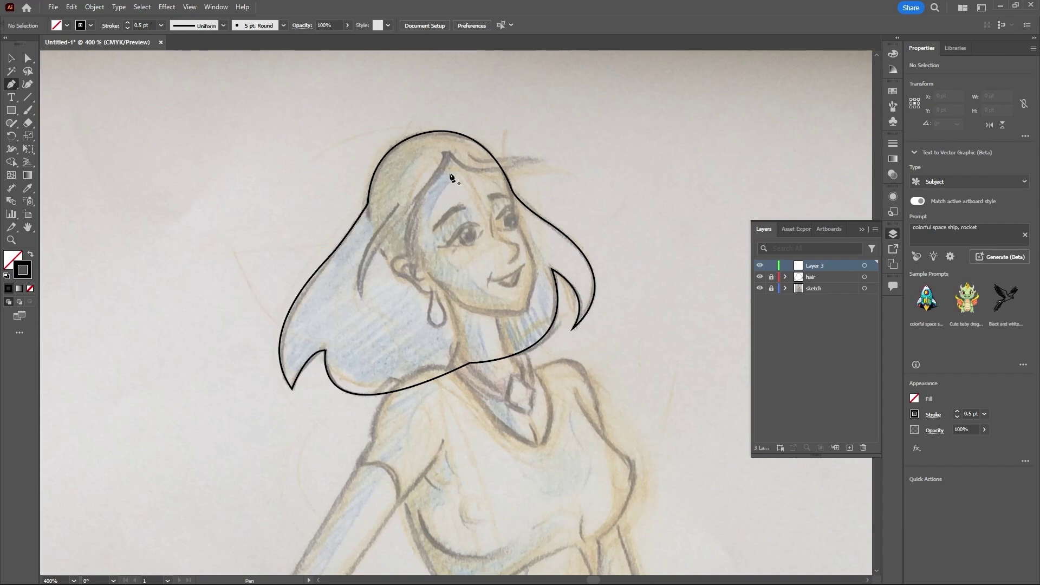
{"action": "left_click", "coordinate": [450, 151]}
{"action": "left_click_drag", "start_coordinate": [420, 196], "coordinate": [388, 216]}
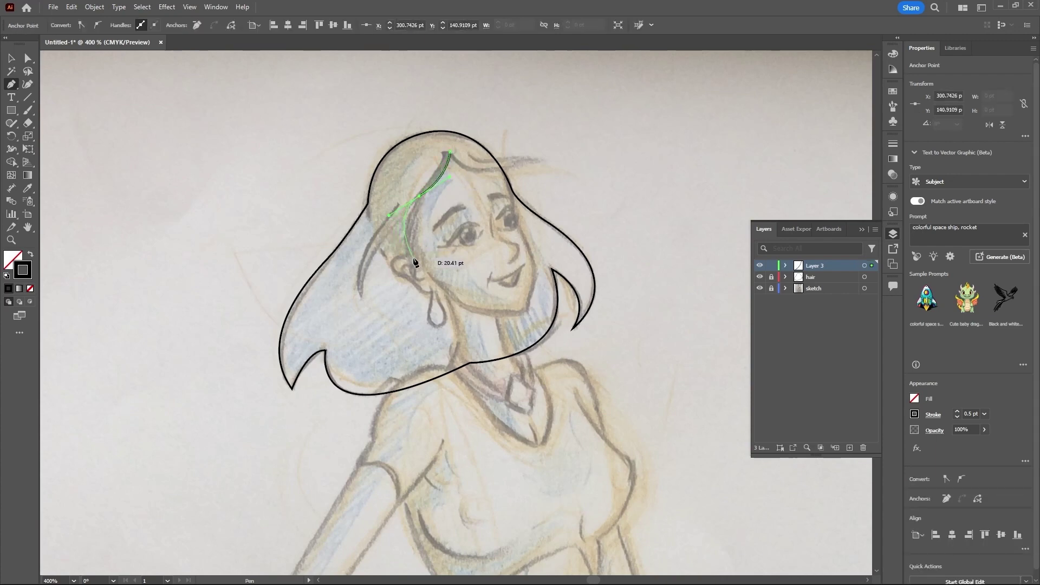
{"action": "left_click", "coordinate": [420, 198]}
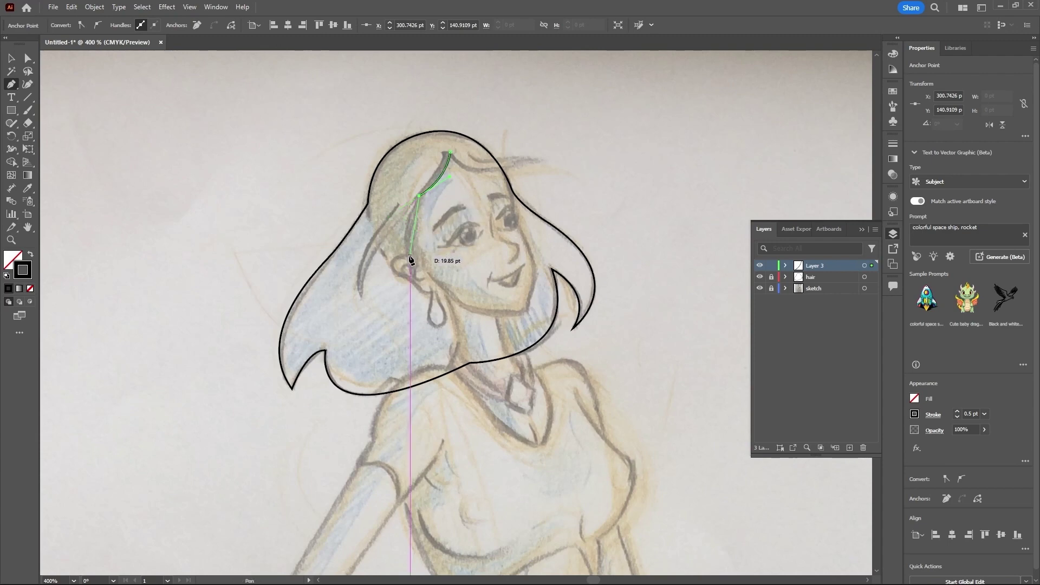
{"action": "left_click_drag", "start_coordinate": [410, 251], "coordinate": [423, 282]}
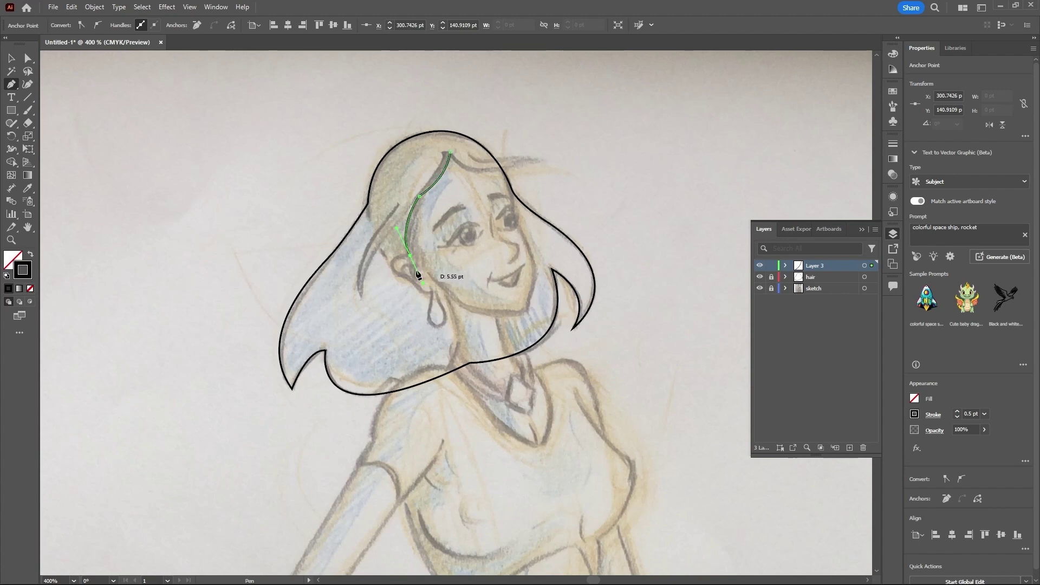
{"action": "left_click", "coordinate": [409, 256]}
Step: Trace the ear from its upper edge around the back and lobe to where it meets the jaw
{"action": "left_click_drag", "start_coordinate": [406, 276], "coordinate": [420, 295]}
{"action": "key", "text": "ctrl+z"}
{"action": "mouse_move", "coordinate": [400, 277]}
{"action": "left_mouse_down"}
{"action": "mouse_move", "coordinate": [407, 288]}
{"action": "mouse_move", "coordinate": [395, 273]}
{"action": "left_mouse_up"}
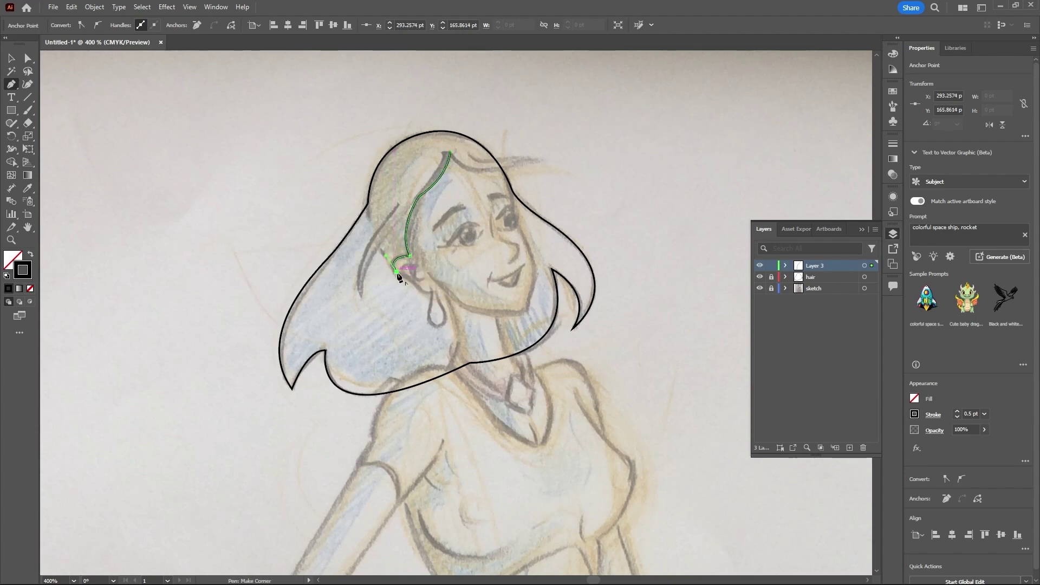
{"action": "left_click", "coordinate": [422, 291]}
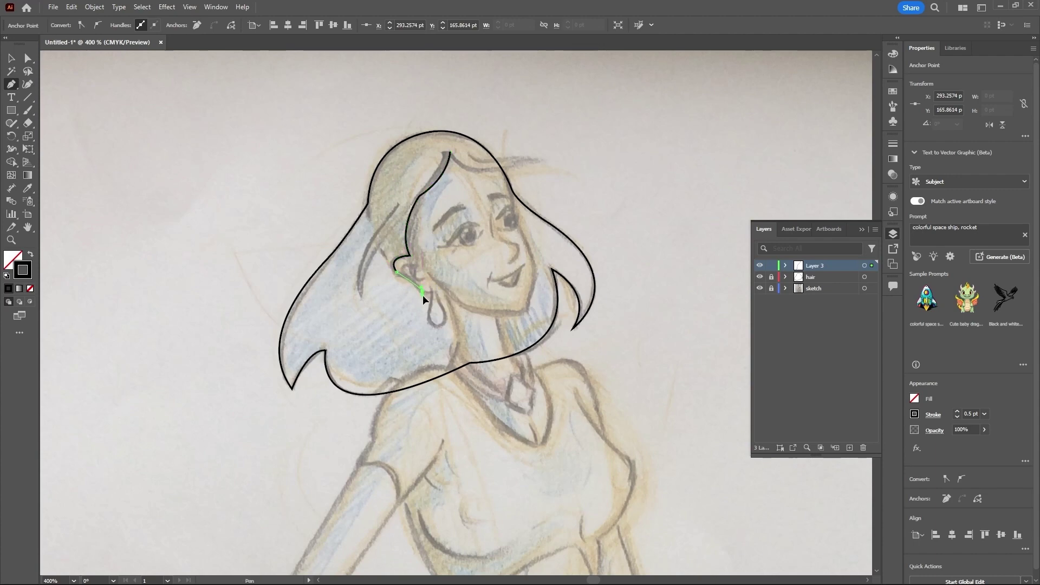
{"action": "left_click", "coordinate": [448, 282]}
{"action": "left_click_drag", "start_coordinate": [450, 271], "coordinate": [441, 272]}
{"action": "left_click_drag", "start_coordinate": [441, 273], "coordinate": [441, 274]}
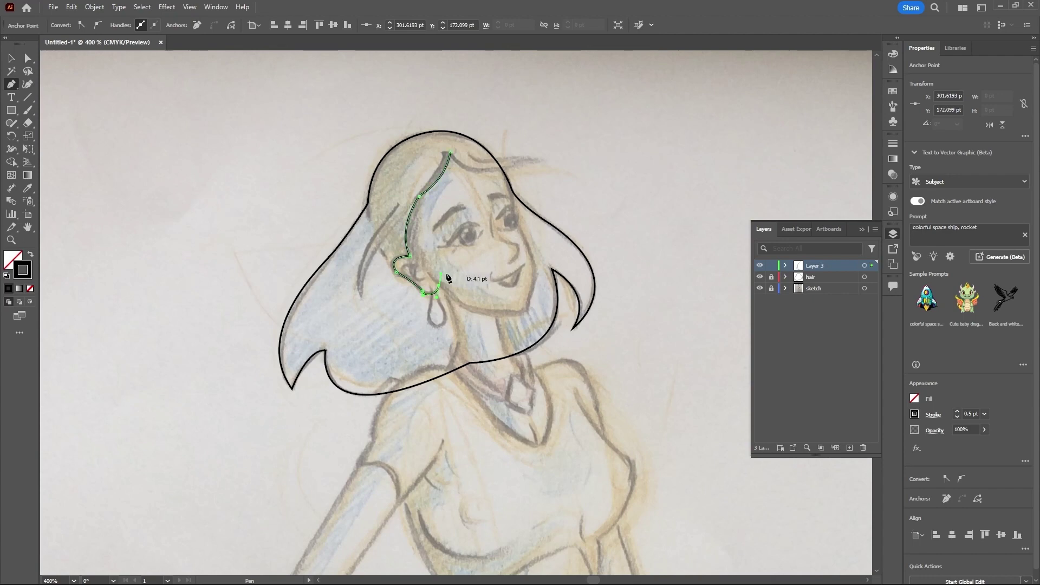
{"action": "left_click", "coordinate": [439, 287]}
Step: Continue the face outline along the jaw and under the chin, ending in a corner point
{"action": "left_click", "coordinate": [464, 307]}
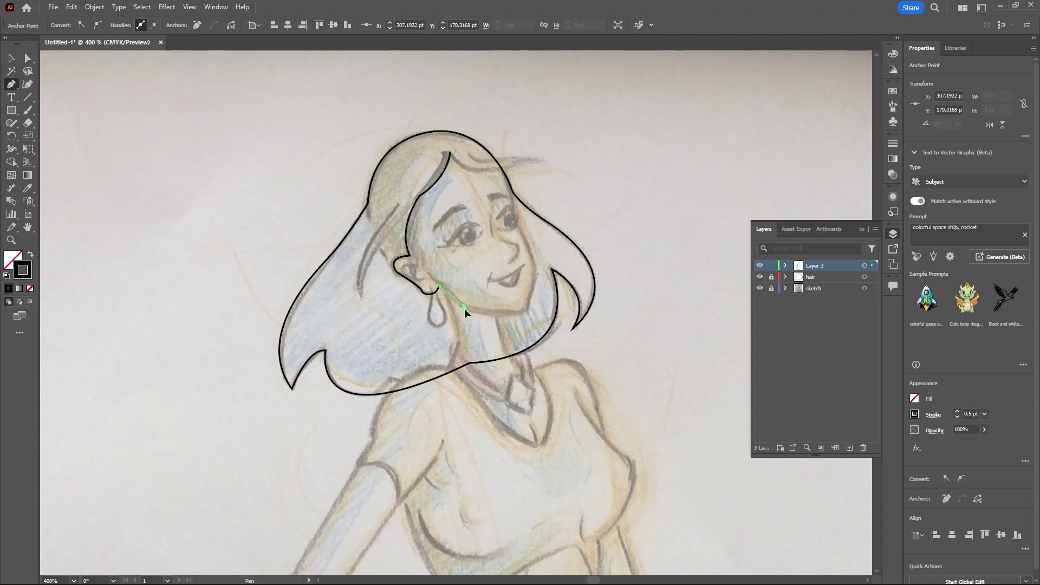
{"action": "left_click", "coordinate": [524, 309]}
{"action": "left_click_drag", "start_coordinate": [542, 295], "coordinate": [541, 299]}
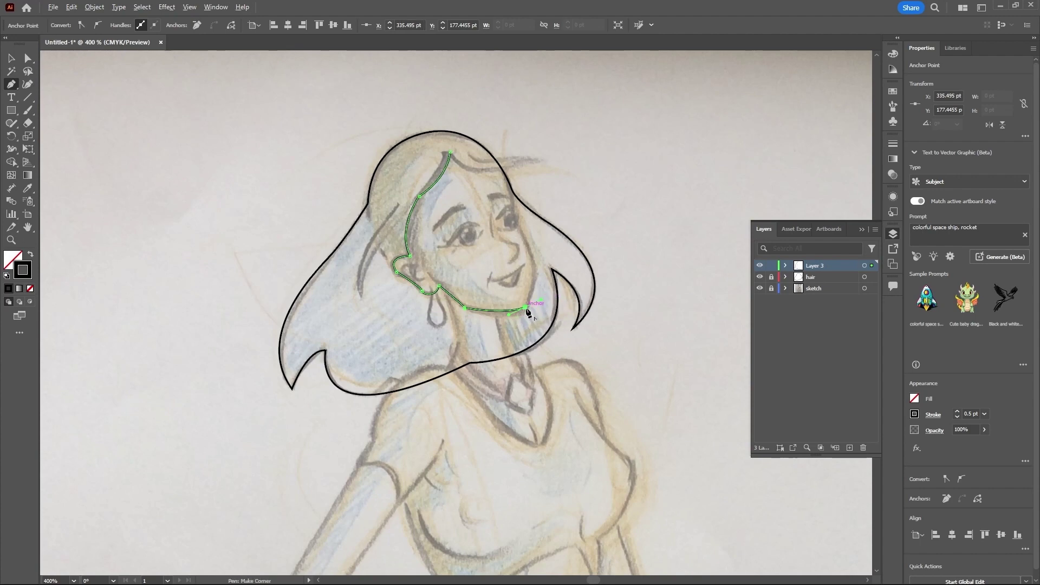
{"action": "left_click", "coordinate": [525, 309]}
Step: Trace the far side of the face from the chin over the cheek and eye socket up to the brow
{"action": "left_click_drag", "start_coordinate": [535, 275], "coordinate": [499, 205]}
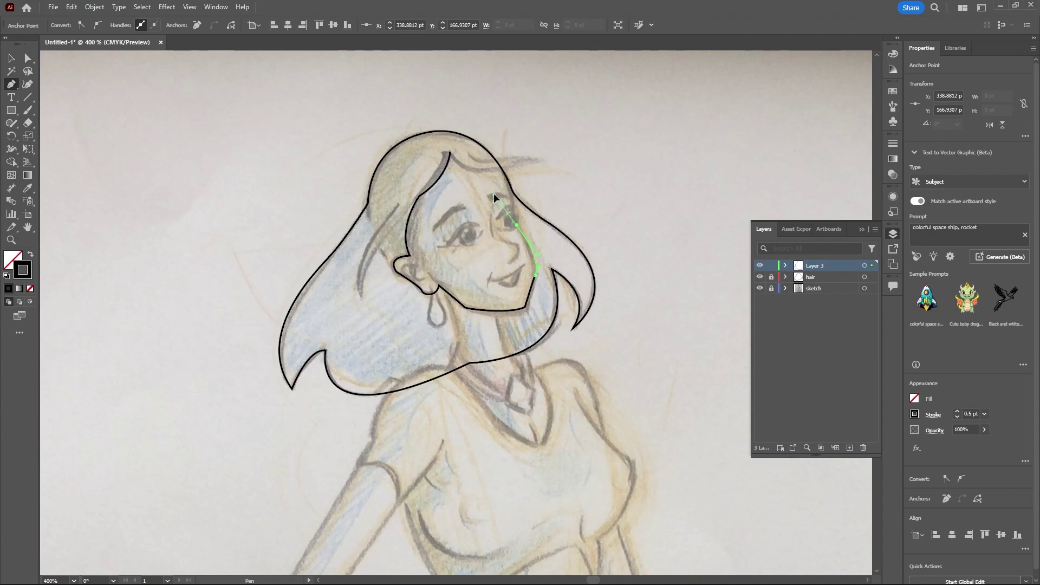
{"action": "left_click", "coordinate": [501, 206]}
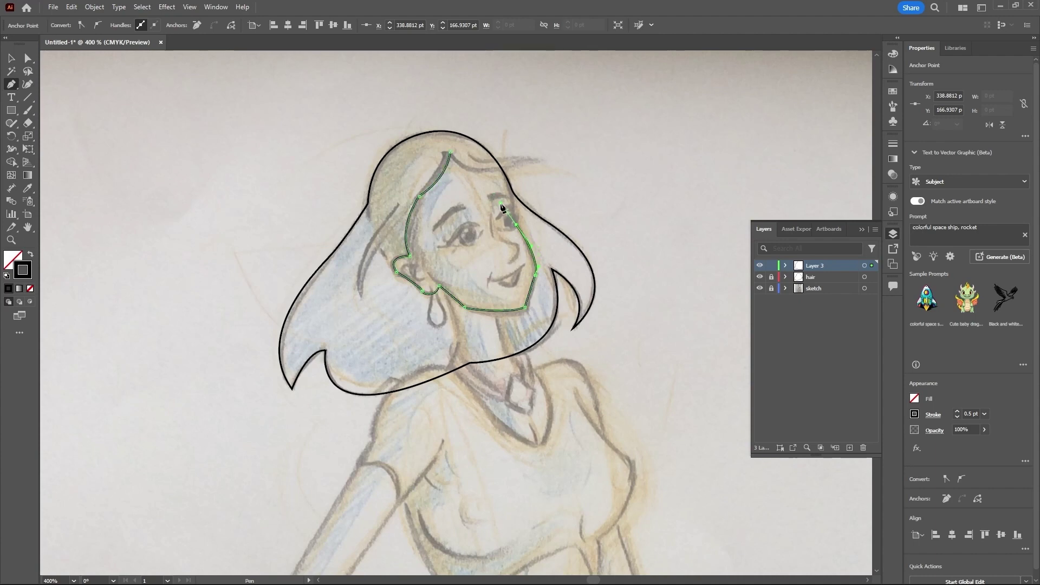
{"action": "key", "text": "ctrl+z"}
{"action": "mouse_move", "coordinate": [514, 224]}
{"action": "left_mouse_down"}
{"action": "mouse_move", "coordinate": [517, 200]}
{"action": "mouse_move", "coordinate": [487, 129]}
{"action": "mouse_move", "coordinate": [387, 86]}
{"action": "left_mouse_up"}
{"action": "scroll", "coordinate": [517, 215], "scroll_direction": "up", "scroll_amount": 2}
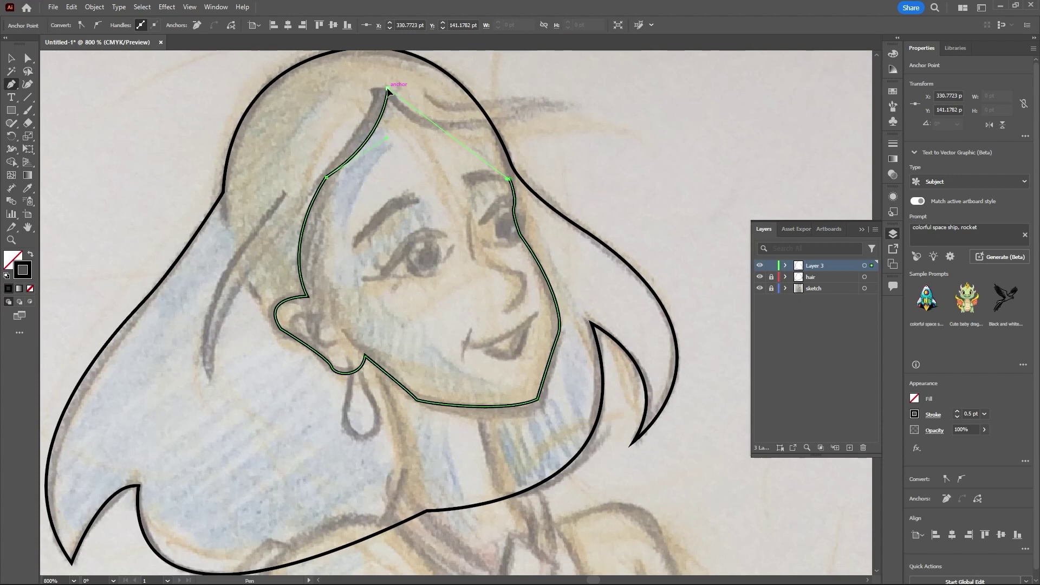
{"action": "left_click", "coordinate": [387, 87]}
{"action": "left_click_drag", "start_coordinate": [304, 85], "coordinate": [332, 78]}
{"action": "key", "text": "ctrl+z"}
Step: Trace the forehead up to the hair outline and along the fringe, closing the face path at the parting
{"action": "left_click_drag", "start_coordinate": [476, 121], "coordinate": [460, 69]}
{"action": "left_click", "coordinate": [508, 179]}
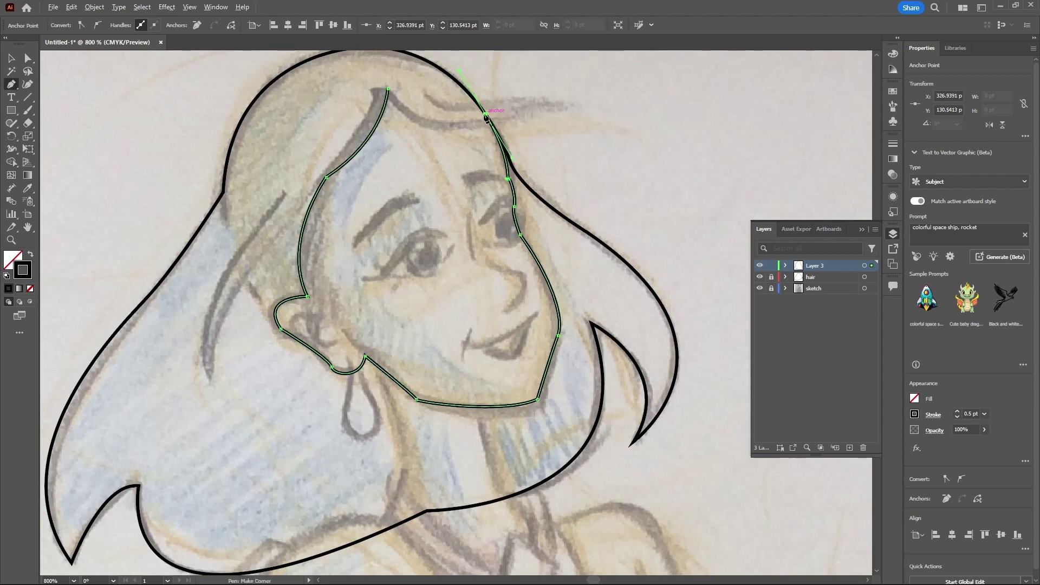
{"action": "left_click", "coordinate": [484, 112]}
{"action": "mouse_move", "coordinate": [387, 88]}
{"action": "left_mouse_down"}
{"action": "mouse_move", "coordinate": [363, 58]}
{"action": "mouse_move", "coordinate": [354, 160]}
{"action": "left_mouse_up"}
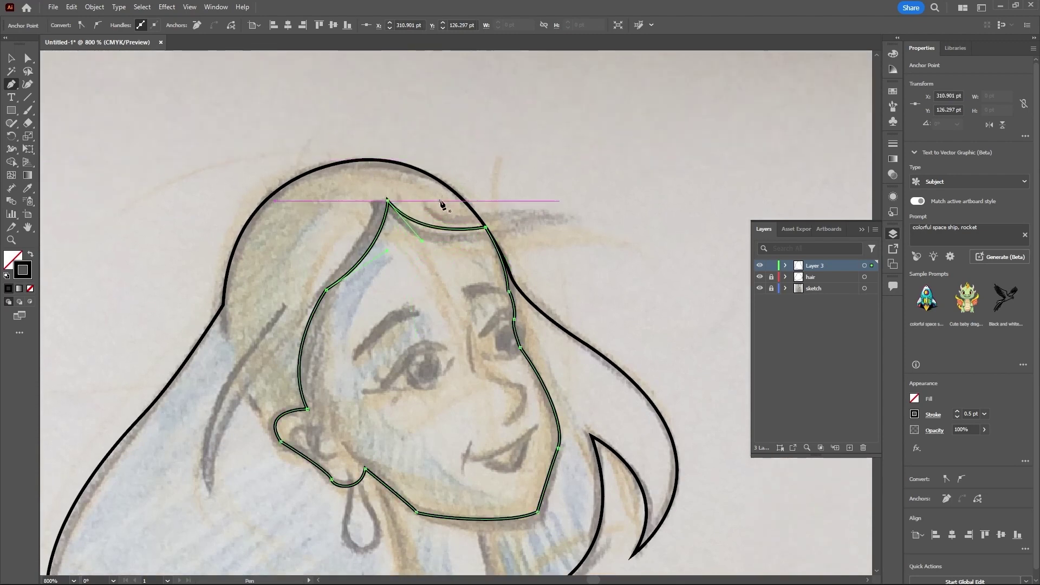
{"action": "scroll", "coordinate": [452, 199], "scroll_direction": "down", "scroll_amount": 4}
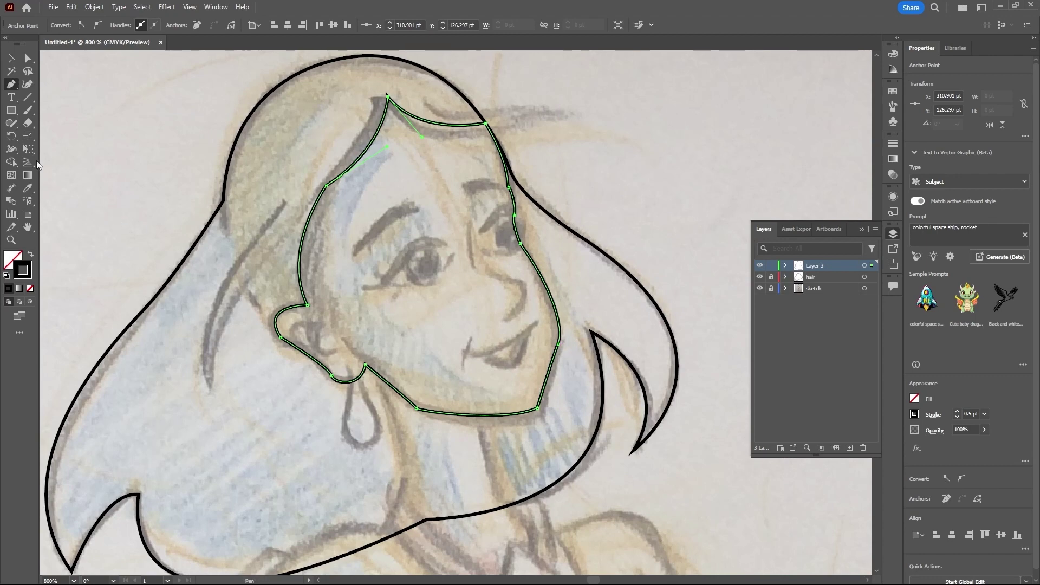
Step: Reshape the far cheek curve by adjusting its anchor handles with the Direct Selection tool to follow the sketch
{"action": "left_click", "coordinate": [29, 59]}
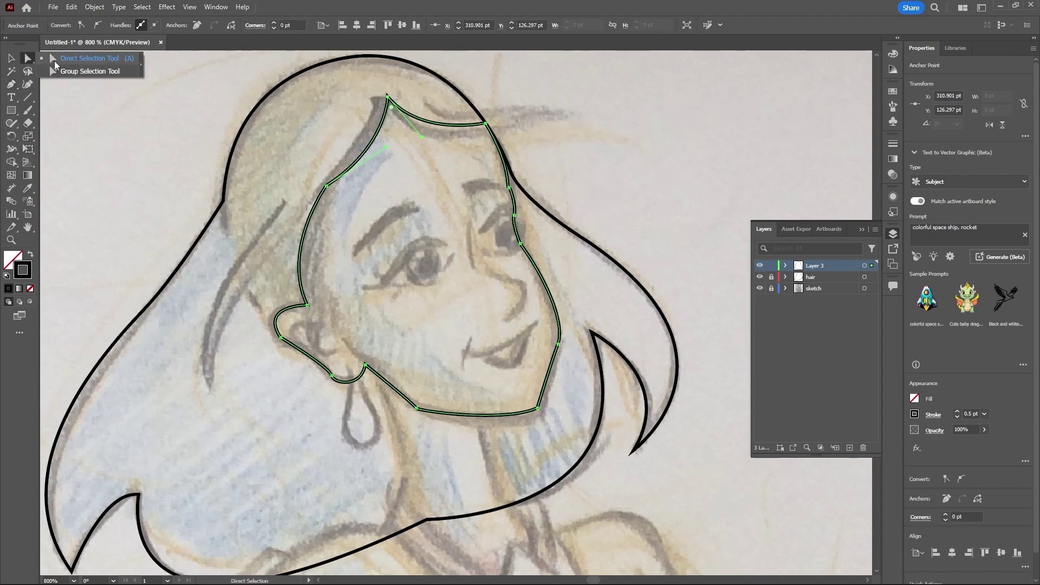
{"action": "left_click", "coordinate": [558, 344]}
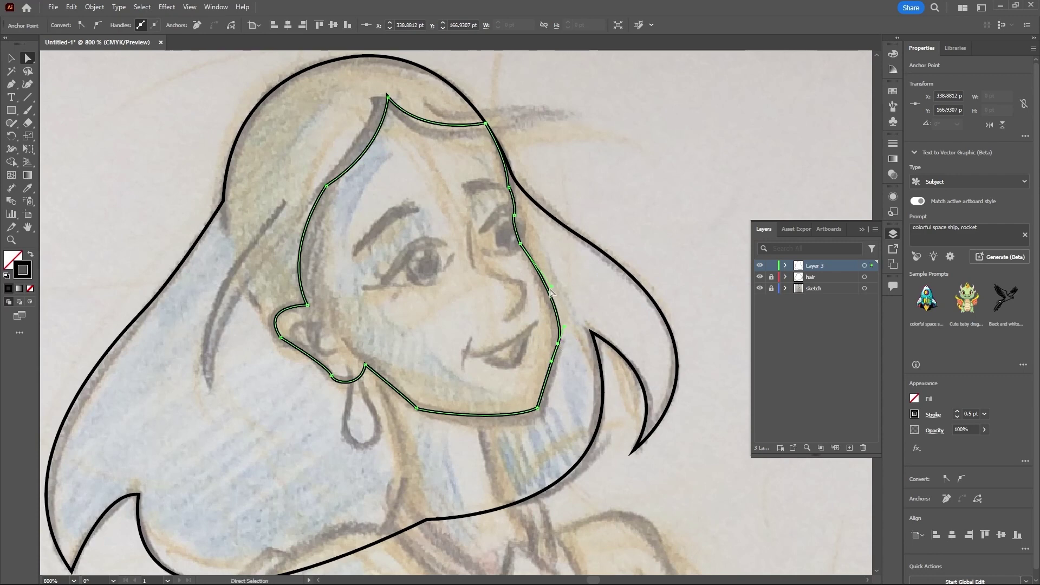
{"action": "left_click_drag", "start_coordinate": [552, 287], "coordinate": [544, 259]}
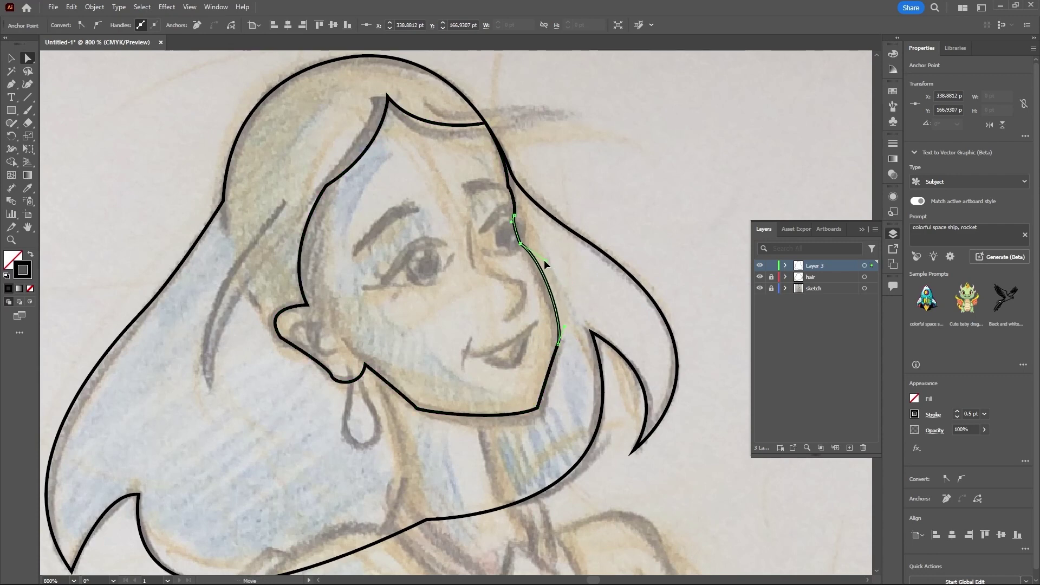
{"action": "left_click_drag", "start_coordinate": [565, 329], "coordinate": [561, 312]}
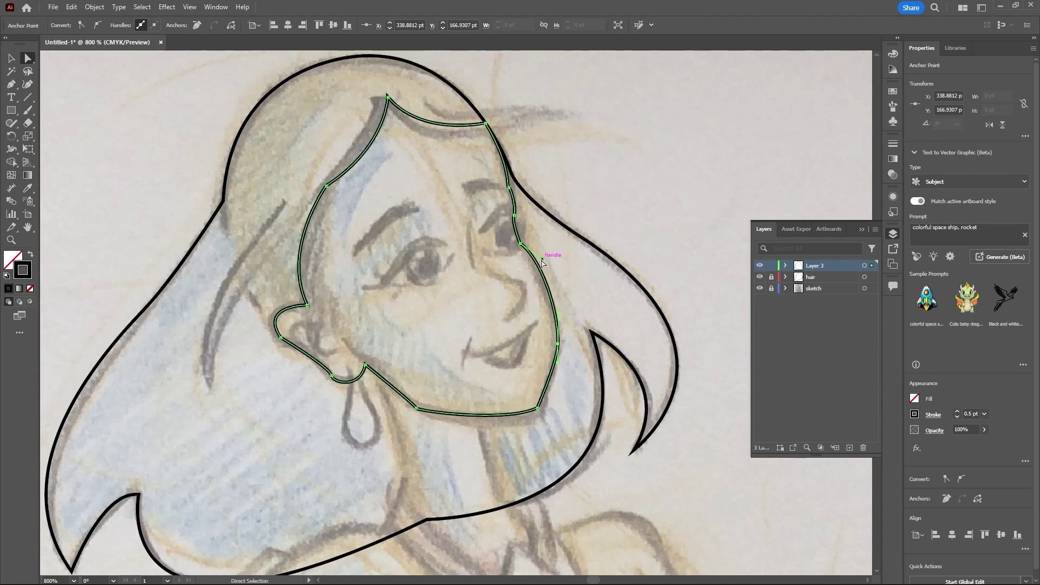
Step: Move the face path's chin corner slightly outward and adjust the under-chin and far cheek handles to follow the sketch
{"action": "left_click_drag", "start_coordinate": [542, 259], "coordinate": [548, 265]}
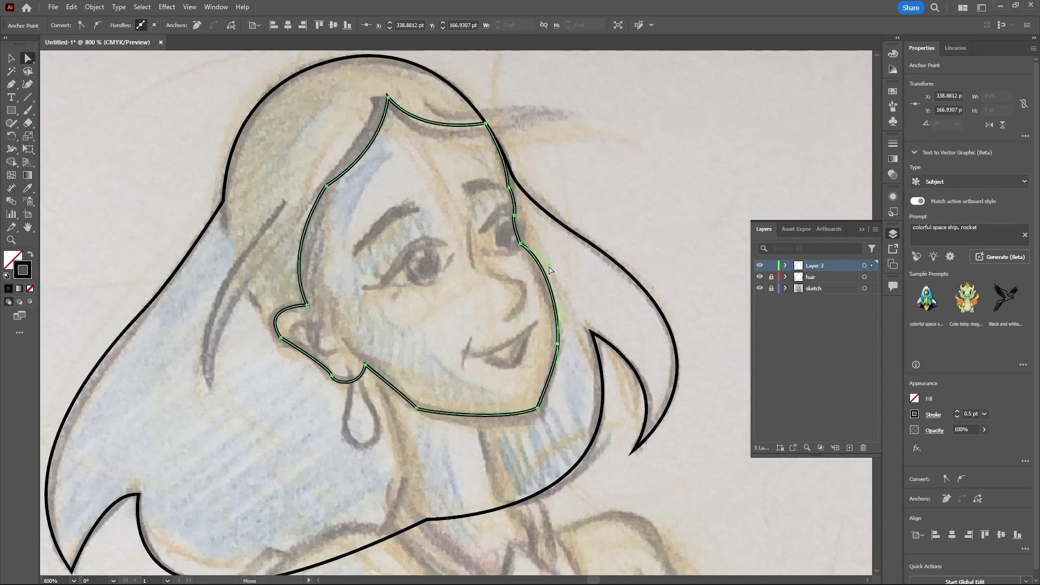
{"action": "left_click", "coordinate": [556, 307]}
{"action": "left_click_drag", "start_coordinate": [555, 301], "coordinate": [554, 301]}
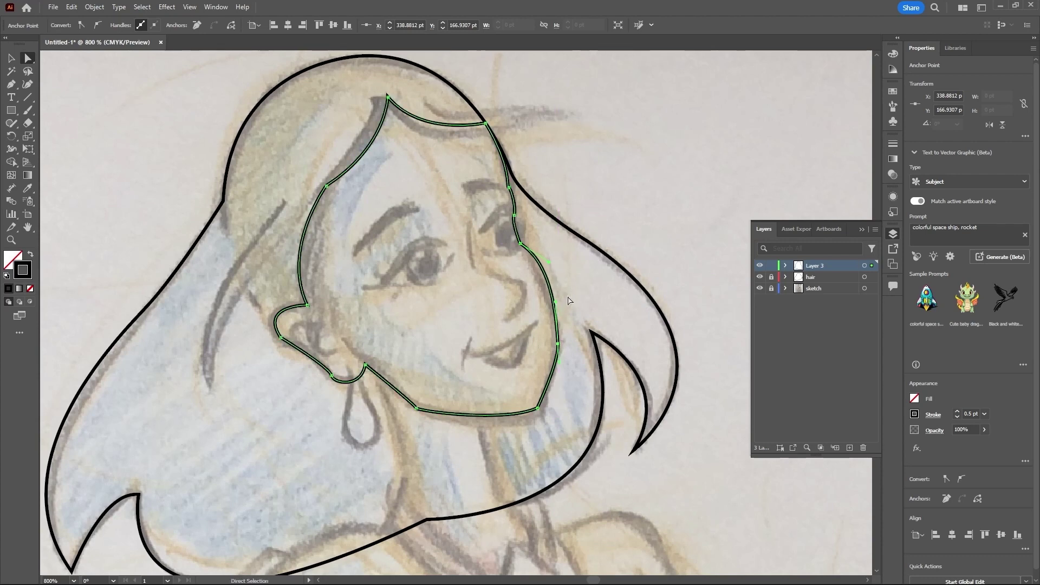
{"action": "left_click", "coordinate": [537, 410]}
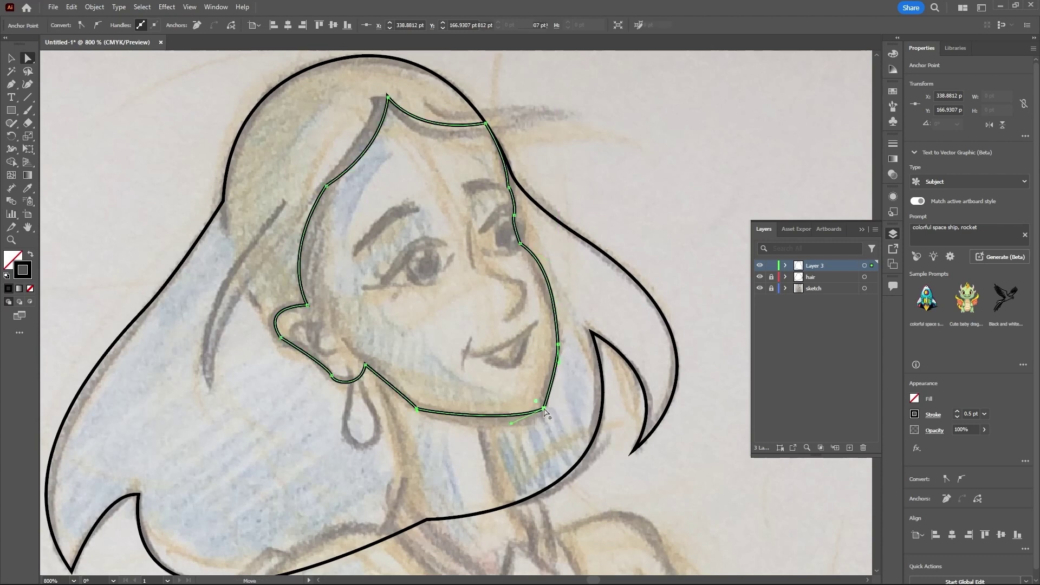
{"action": "left_click_drag", "start_coordinate": [511, 424], "coordinate": [476, 432]}
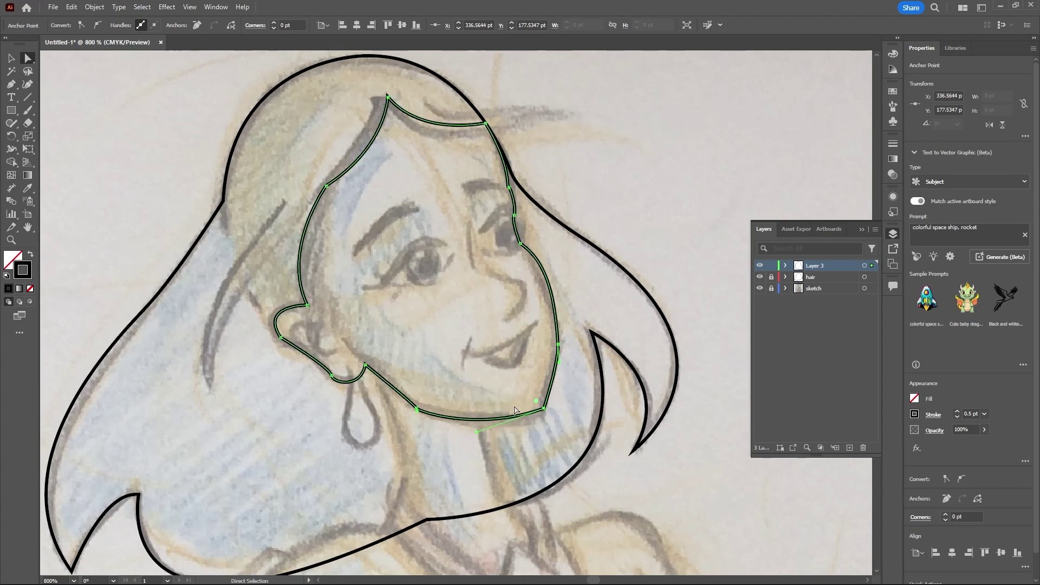
{"action": "left_click", "coordinate": [559, 345]}
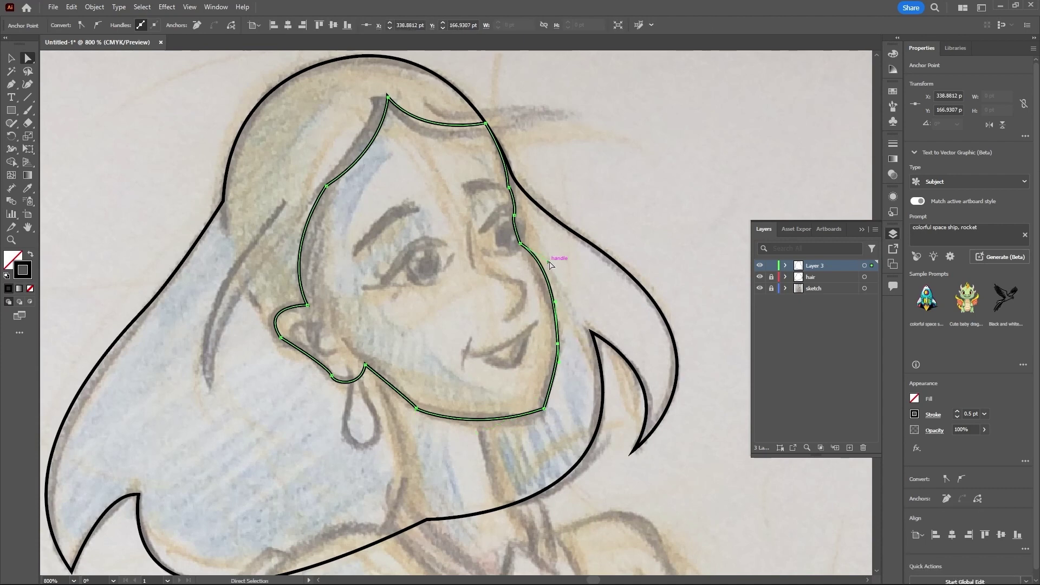
{"action": "left_click_drag", "start_coordinate": [547, 258], "coordinate": [544, 254]}
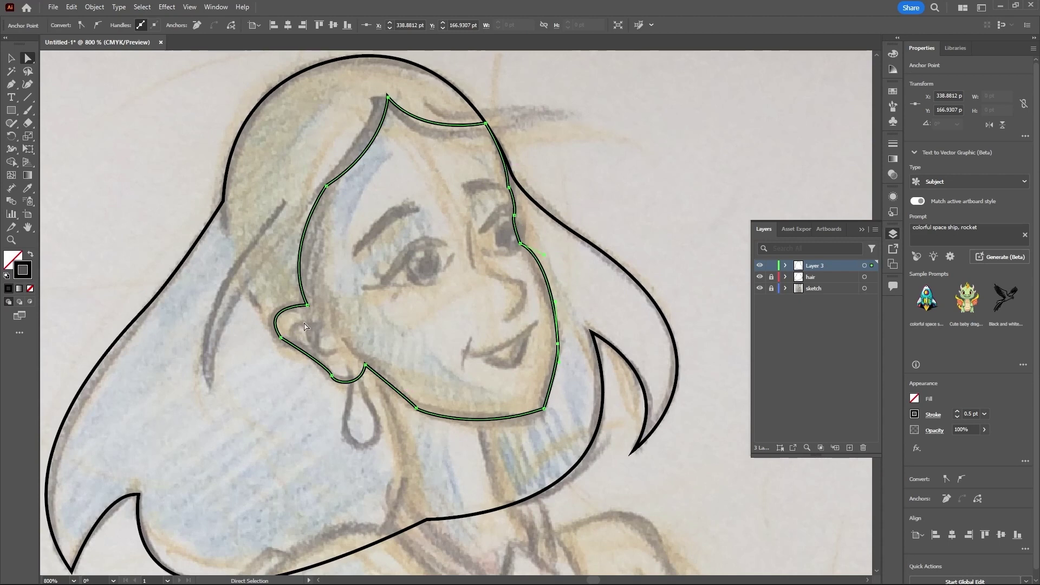
Step: Nudge the anchors at the earlobe and where it meets the jaw, refine the near jaw curve, and deselect the path
{"action": "left_click", "coordinate": [331, 376]}
{"action": "left_click", "coordinate": [365, 367]}
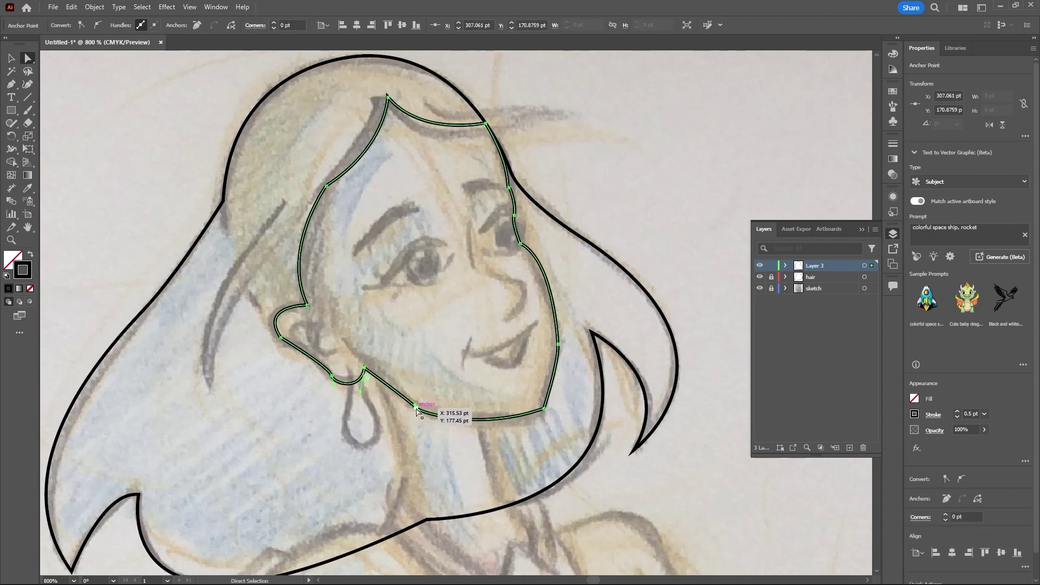
{"action": "left_click_drag", "start_coordinate": [414, 406], "coordinate": [395, 393]}
{"action": "left_click", "coordinate": [395, 360]}
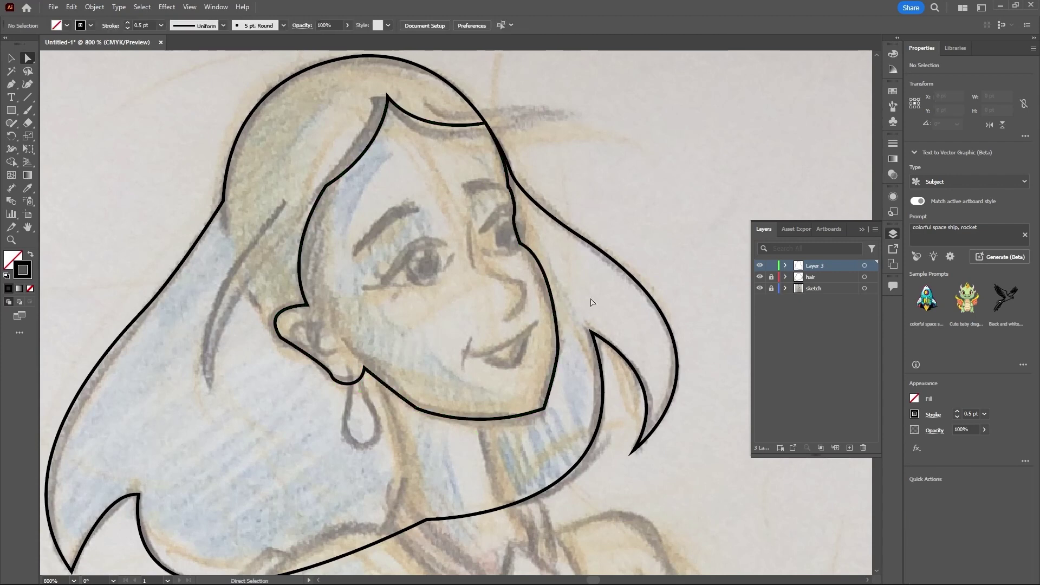
Step: Refine the far cheek curve by adjusting its handles and shifting the lower cheek anchor slightly up
{"action": "left_click", "coordinate": [542, 257]}
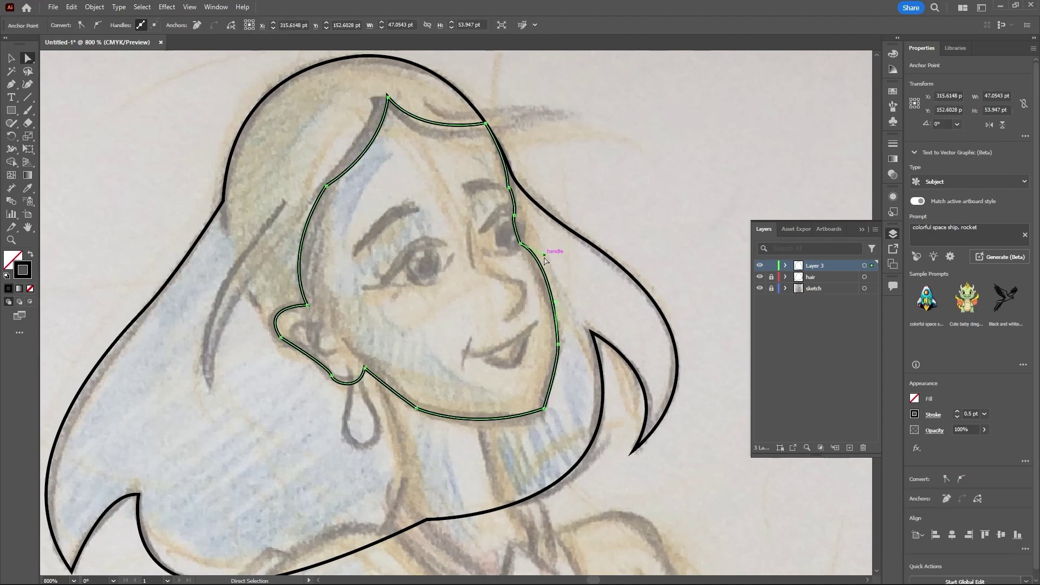
{"action": "left_click_drag", "start_coordinate": [545, 259], "coordinate": [551, 269]}
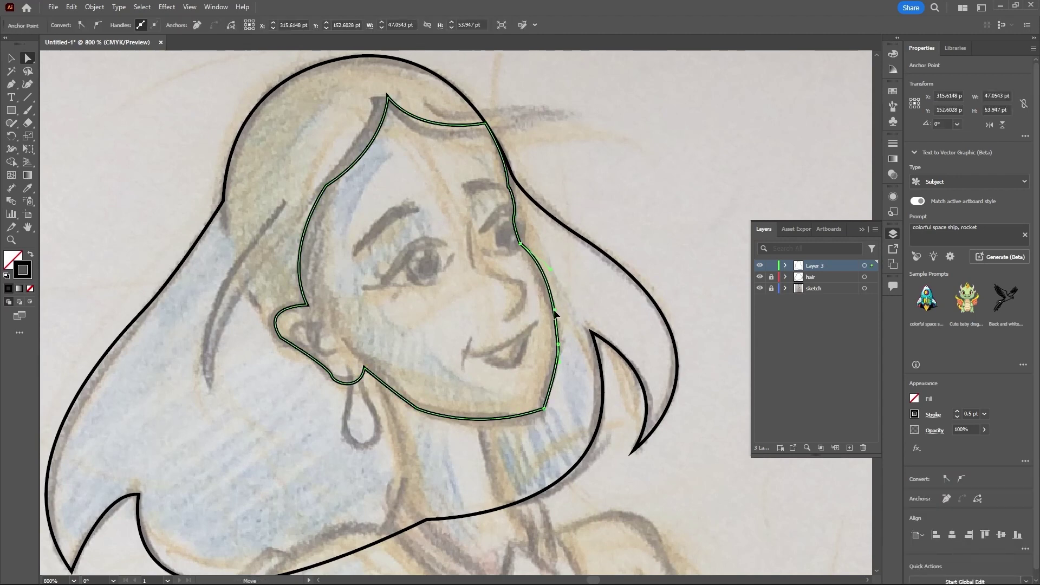
{"action": "left_click", "coordinate": [570, 347]}
{"action": "left_click", "coordinate": [558, 344]}
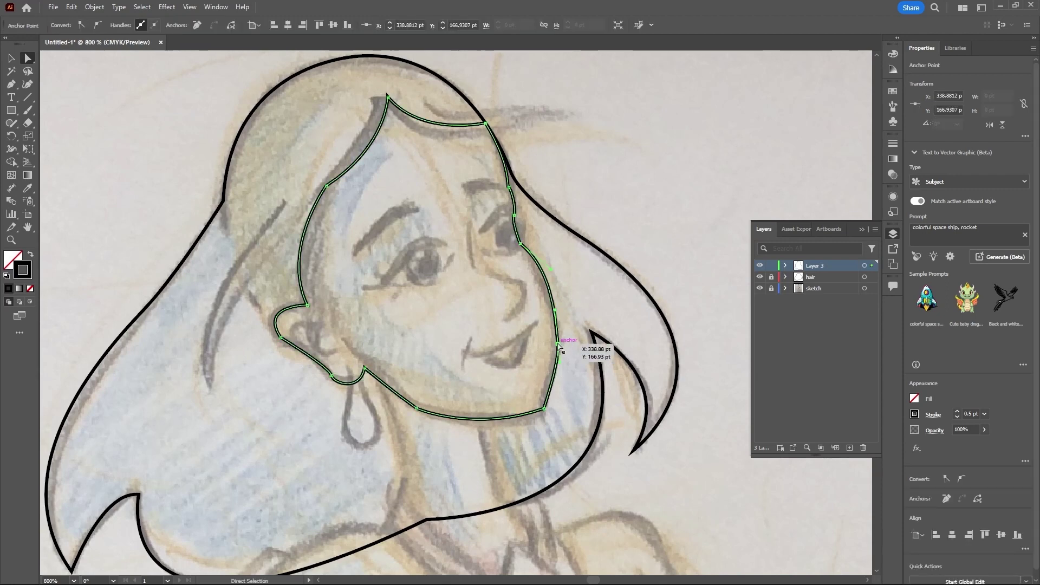
{"action": "left_click_drag", "start_coordinate": [558, 344], "coordinate": [562, 359]}
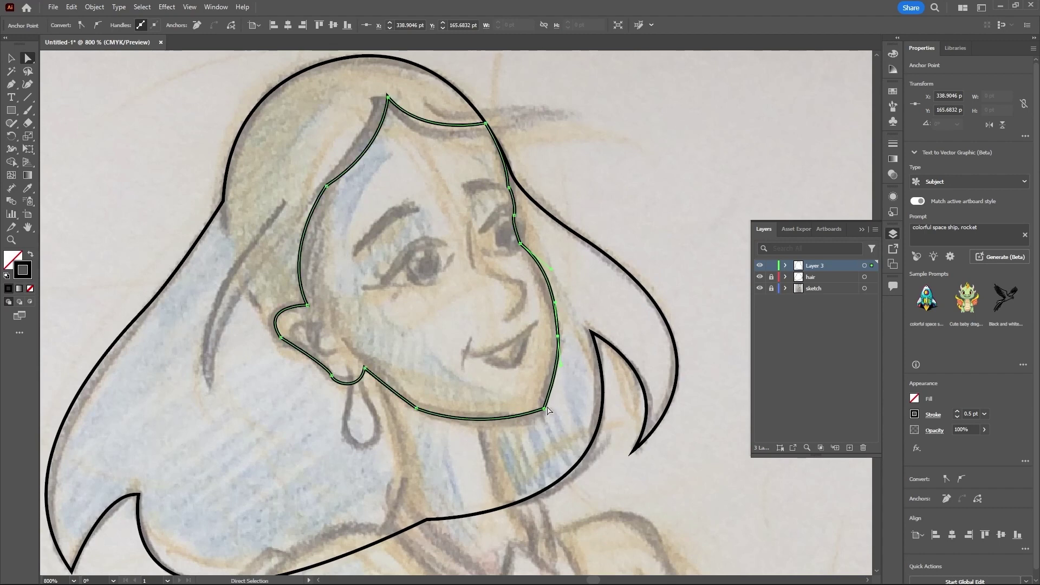
Step: Raise the chin corner anchor slightly, round out the curve under the chin with its handle, and deselect the path
{"action": "left_click_drag", "start_coordinate": [544, 410], "coordinate": [548, 402]}
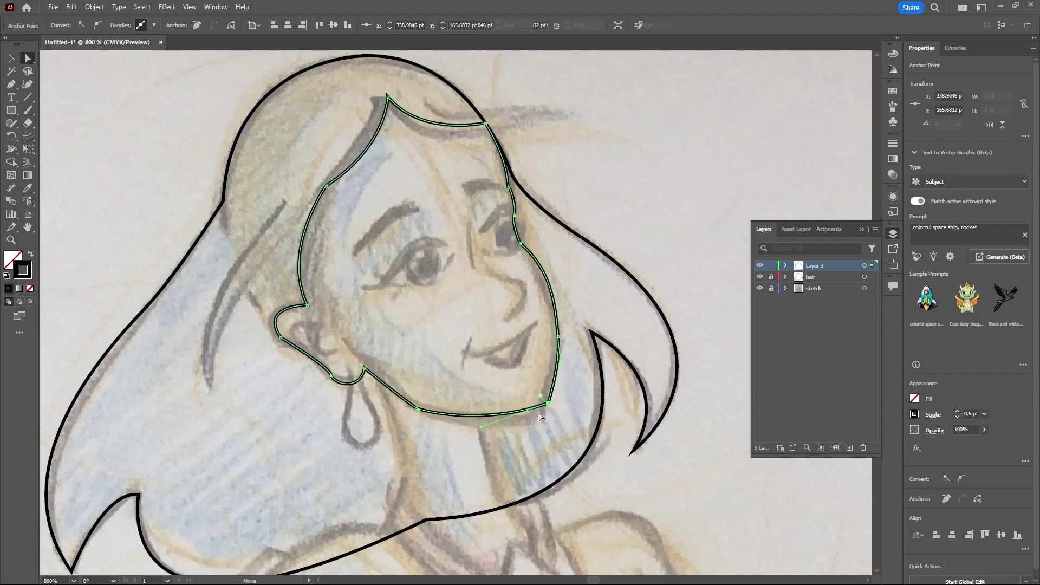
{"action": "left_click_drag", "start_coordinate": [481, 427], "coordinate": [485, 435]}
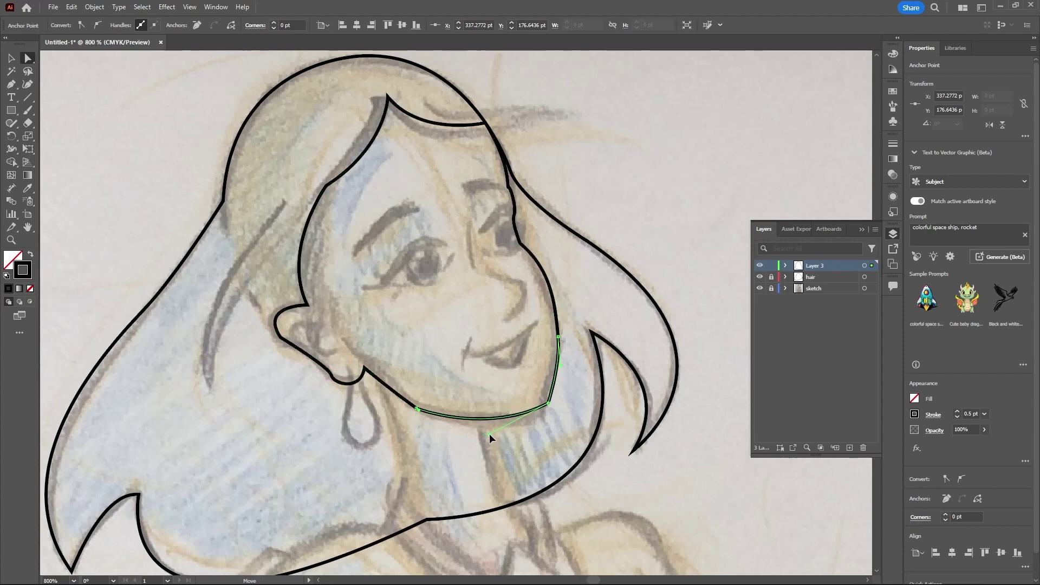
{"action": "left_click", "coordinate": [562, 190]}
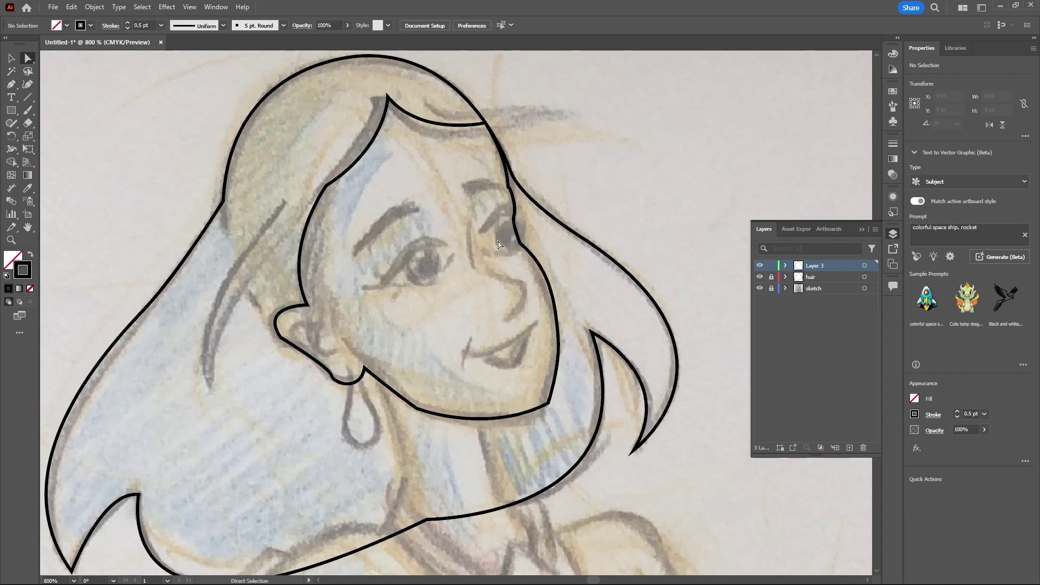
Step: Check the face outline by toggling its layer's visibility, then rename Layer 3 to "face" and lock it
{"action": "left_click", "coordinate": [760, 266]}
{"action": "left_click", "coordinate": [760, 266]}
{"action": "left_click", "coordinate": [760, 266]}
{"action": "left_click", "coordinate": [760, 266]}
{"action": "double_click", "coordinate": [815, 267]}
{"action": "type", "text": "face"}
{"action": "key", "text": "Return"}
{"action": "left_click", "coordinate": [771, 266]}
Step: Add a new layer and trace the long hair strand beside the ear with the Pen tool as a closed, pointed shape
{"action": "left_click", "coordinate": [849, 447]}
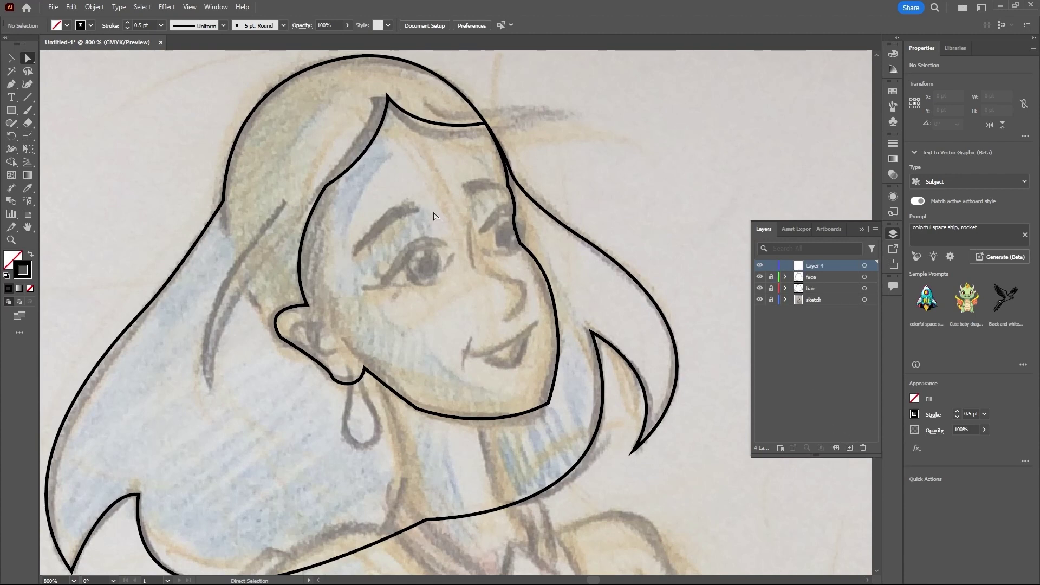
{"action": "key", "text": "p"}
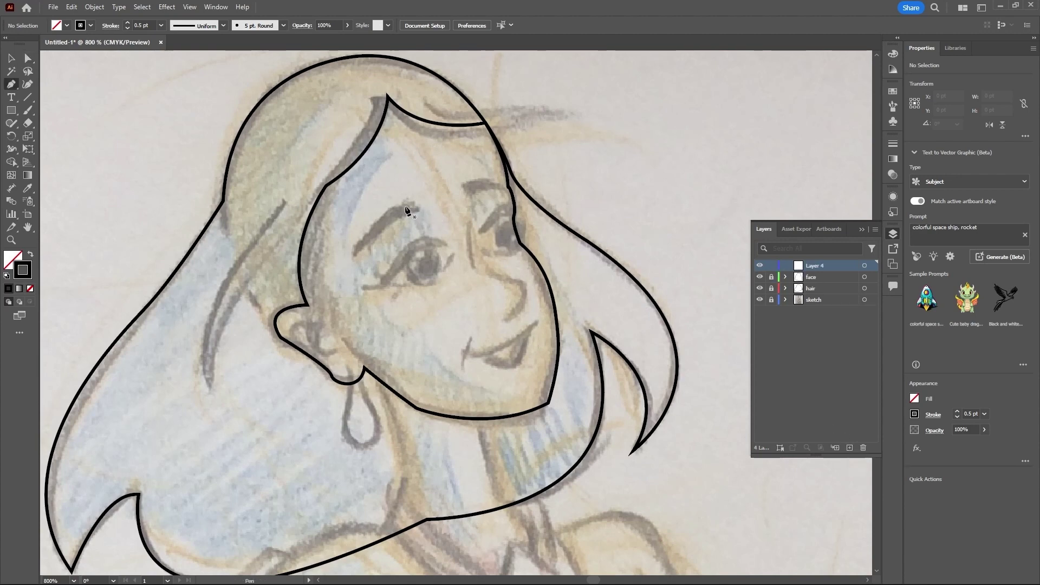
{"action": "left_click", "coordinate": [280, 183]}
{"action": "left_click_drag", "start_coordinate": [244, 252], "coordinate": [201, 296]}
{"action": "left_click_drag", "start_coordinate": [208, 385], "coordinate": [220, 402]}
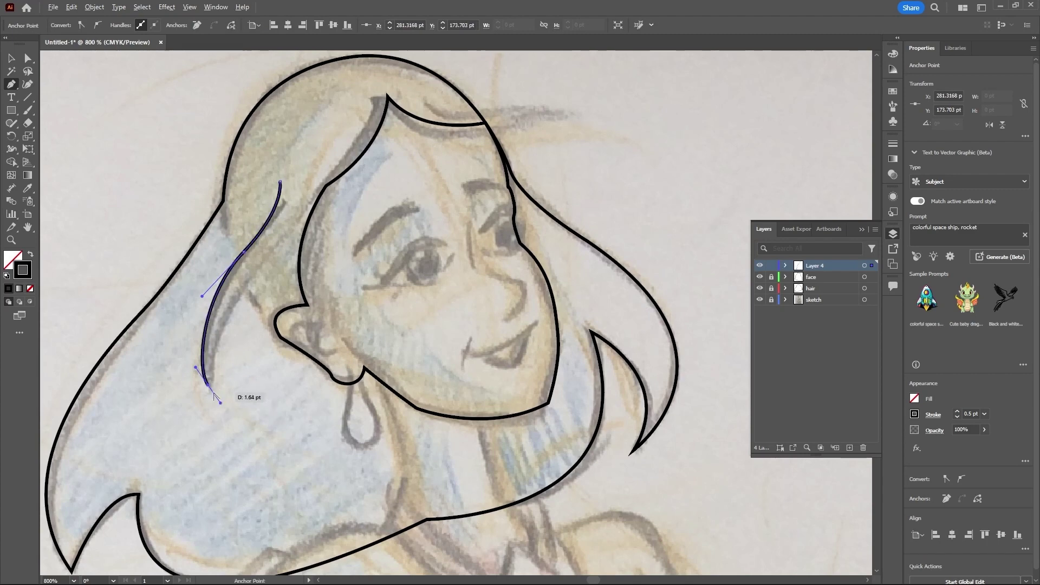
{"action": "left_click", "coordinate": [208, 385]}
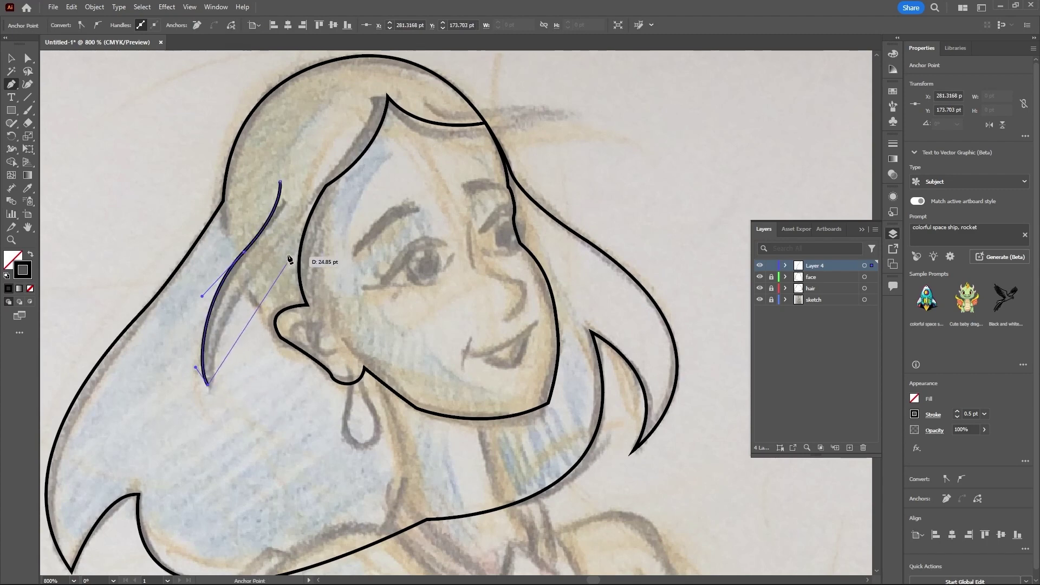
{"action": "left_click_drag", "start_coordinate": [287, 237], "coordinate": [359, 189]}
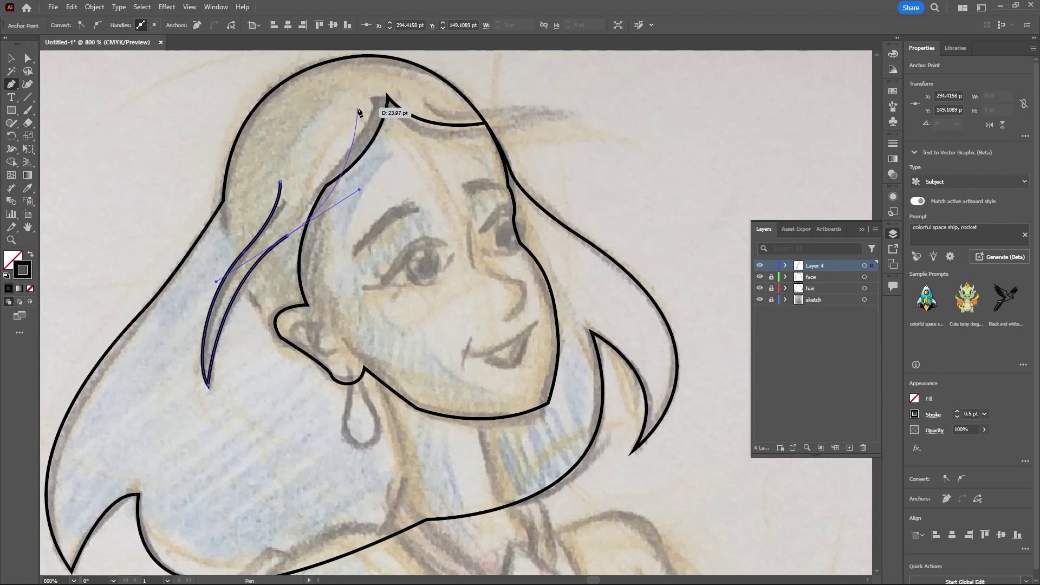
{"action": "left_click", "coordinate": [359, 117]}
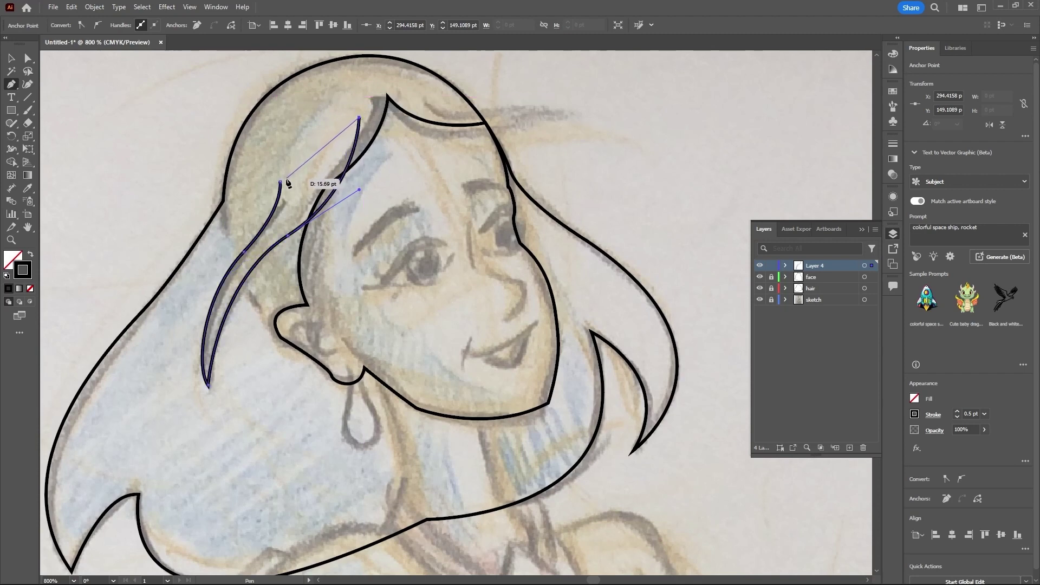
{"action": "mouse_move", "coordinate": [280, 182]}
{"action": "left_mouse_down"}
{"action": "mouse_move", "coordinate": [277, 231]}
{"action": "mouse_move", "coordinate": [261, 261]}
{"action": "left_mouse_up"}
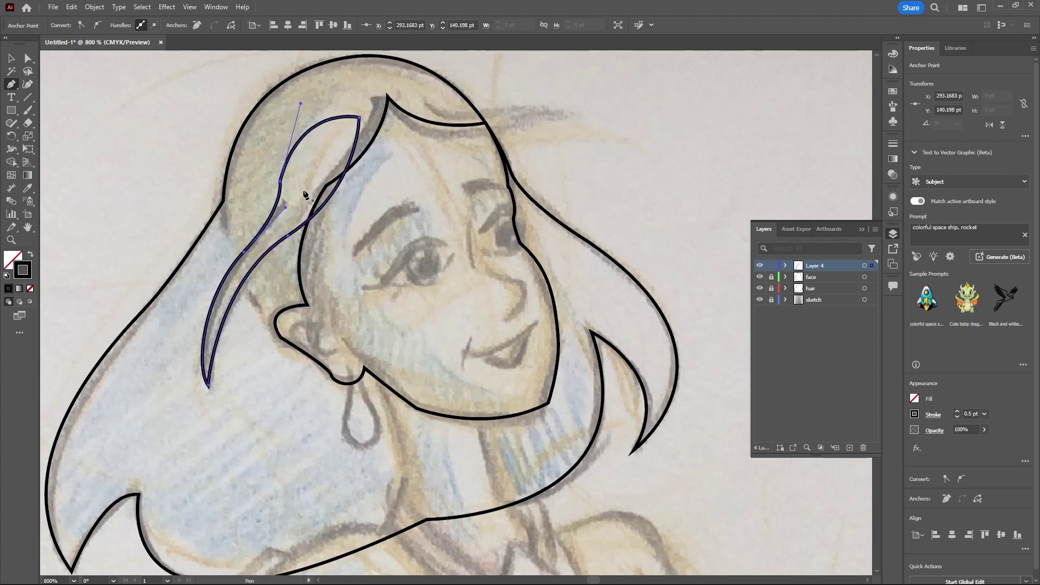
{"action": "key", "text": "v"}
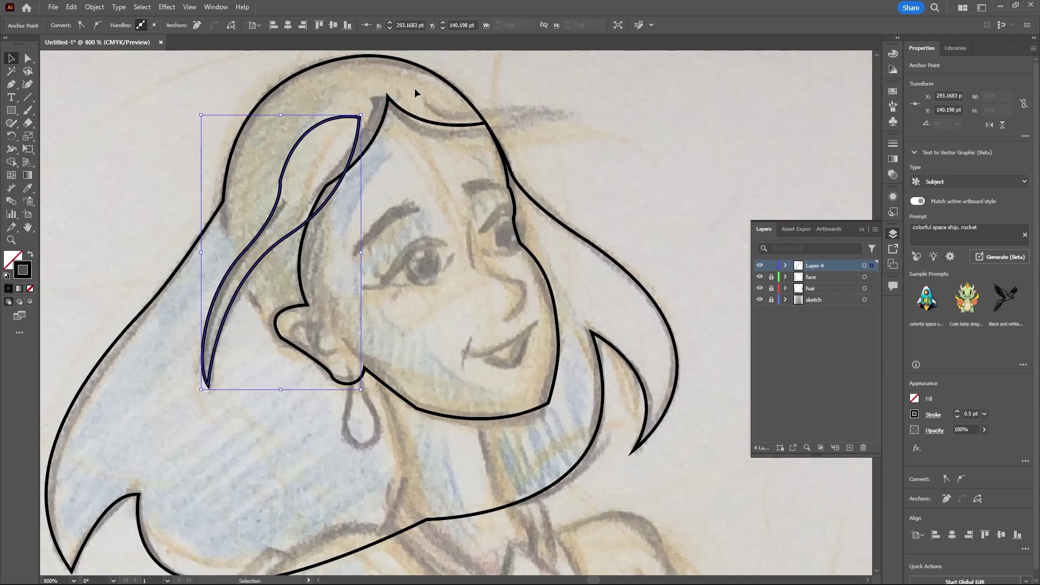
Step: Trace the fringe strand from the parting across the forehead to its tip outside the hair and back as a closed path
{"action": "key", "text": "p"}
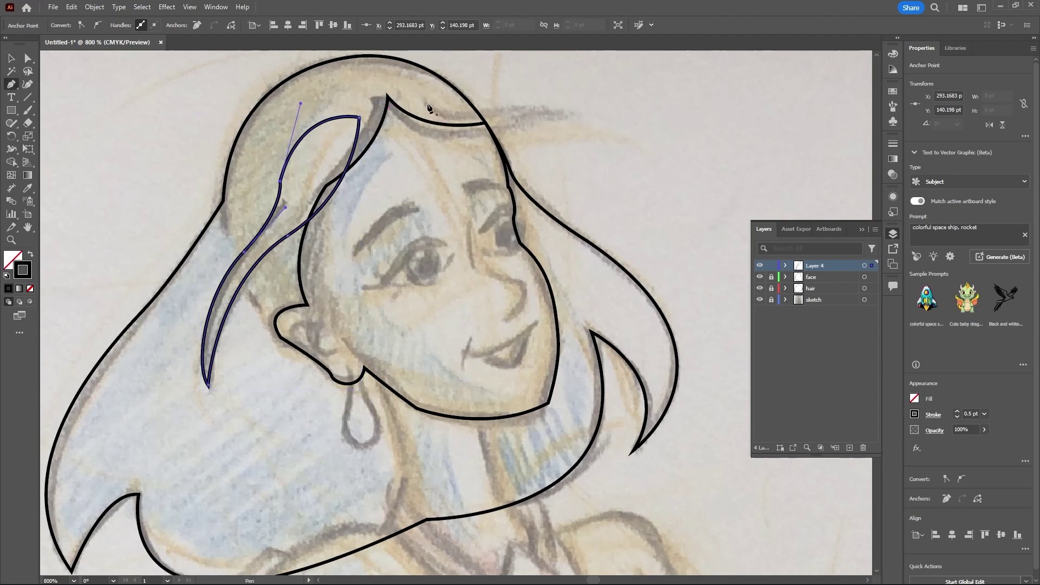
{"action": "left_click", "coordinate": [377, 88]}
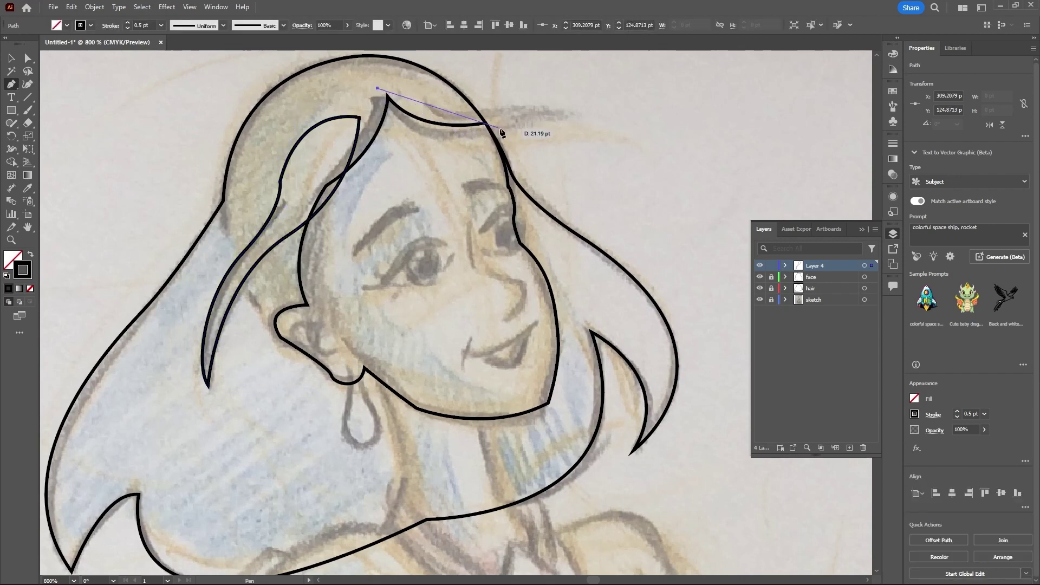
{"action": "left_click_drag", "start_coordinate": [502, 129], "coordinate": [630, 117]}
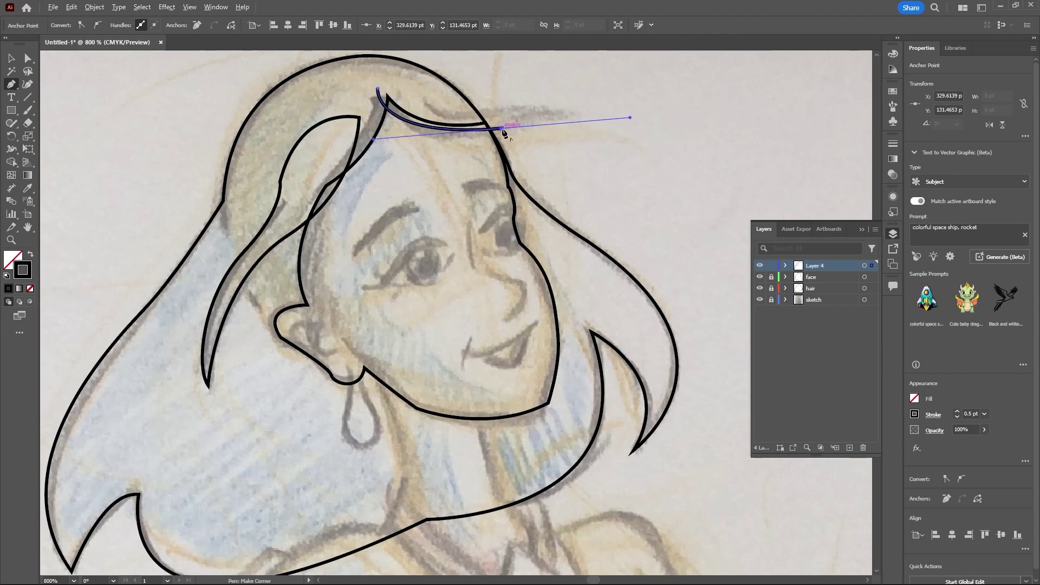
{"action": "left_click_drag", "start_coordinate": [503, 130], "coordinate": [568, 118]}
{"action": "left_click_drag", "start_coordinate": [589, 122], "coordinate": [381, 135]}
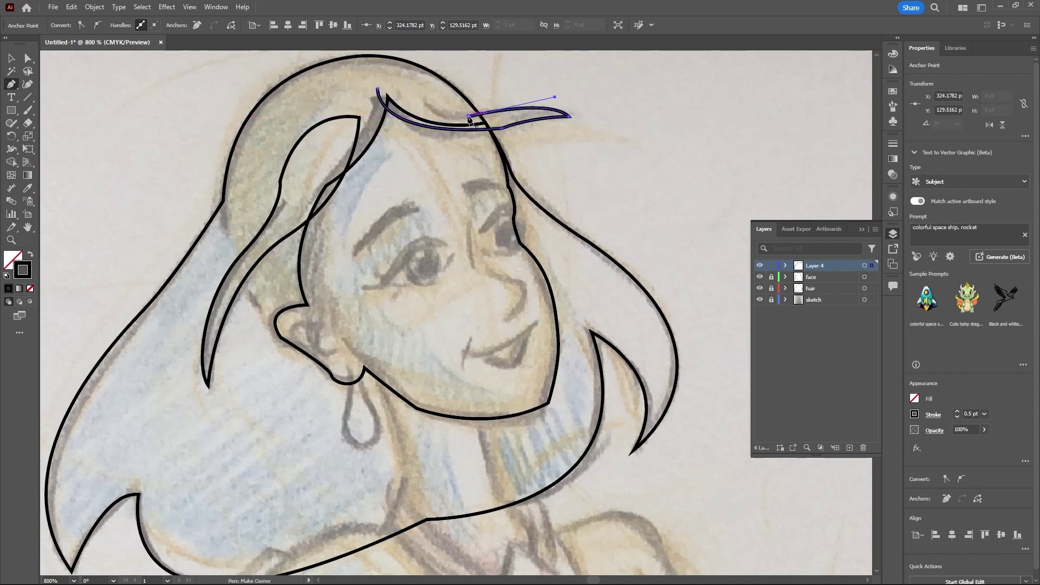
{"action": "mouse_move", "coordinate": [405, 84]}
{"action": "left_mouse_down"}
{"action": "mouse_move", "coordinate": [405, 65]}
{"action": "mouse_move", "coordinate": [381, 102]}
{"action": "left_mouse_up"}
{"action": "left_click", "coordinate": [377, 88]}
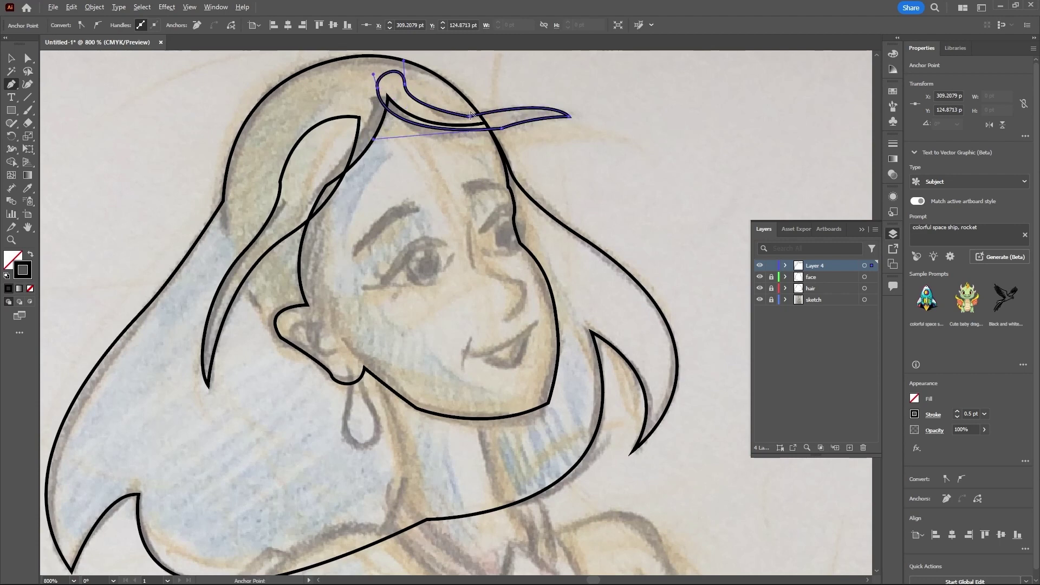
Step: Smooth the upper edge of the fringe strand by moving its middle anchor and adjusting the curve handles with the Direct Selection tool
{"action": "scroll", "coordinate": [491, 113], "scroll_direction": "up", "scroll_amount": 1}
{"action": "key", "text": "a"}
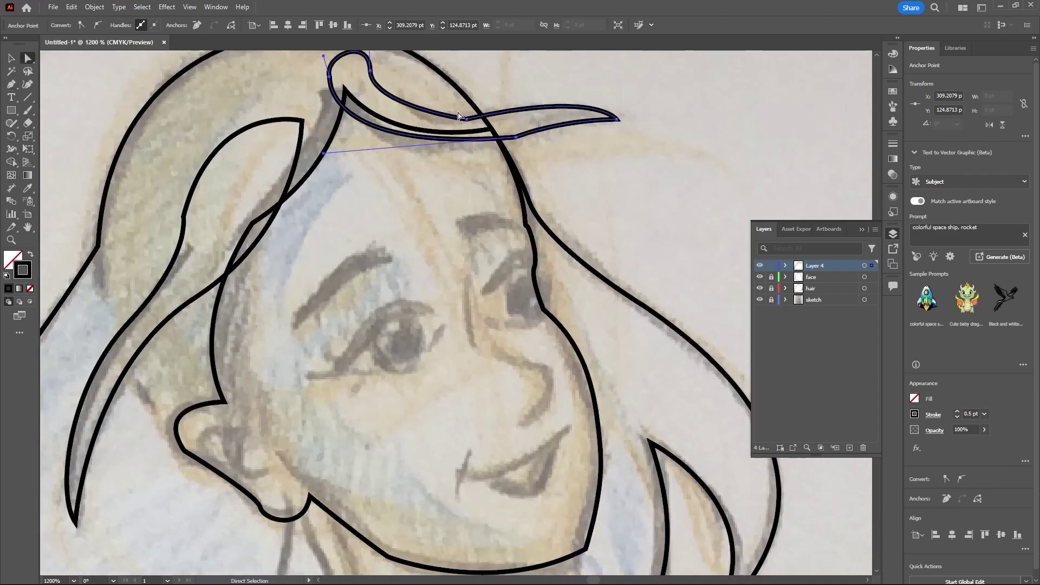
{"action": "left_click_drag", "start_coordinate": [467, 119], "coordinate": [460, 112]}
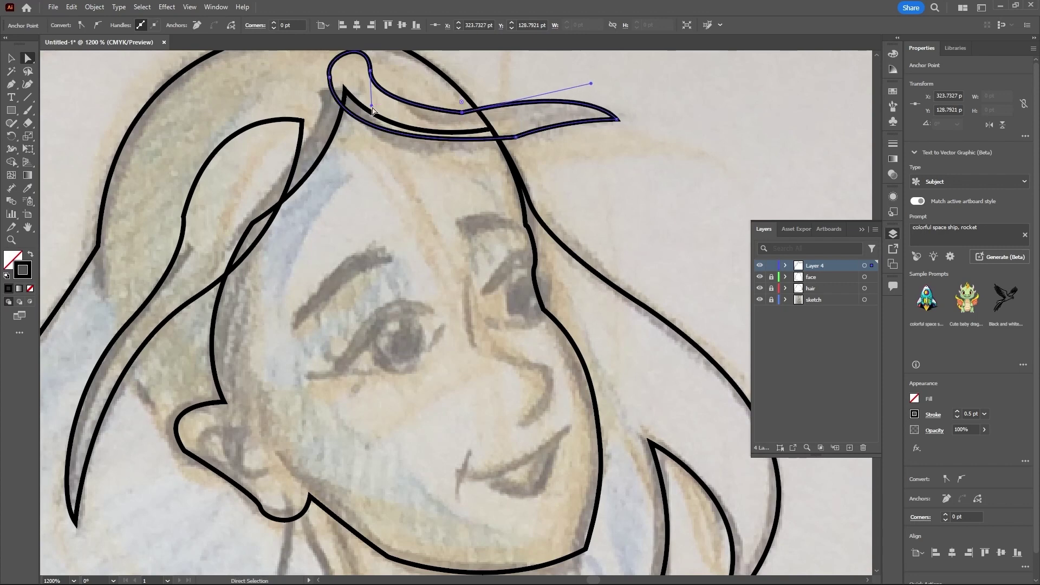
{"action": "left_click_drag", "start_coordinate": [371, 106], "coordinate": [399, 115]}
{"action": "left_click", "coordinate": [461, 112]}
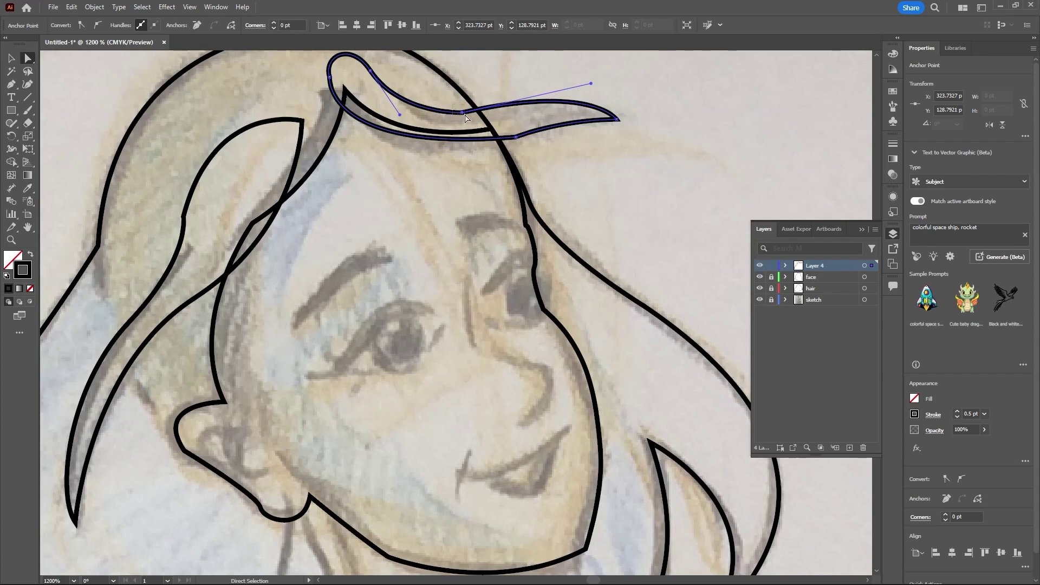
{"action": "mouse_move", "coordinate": [590, 84]}
{"action": "left_mouse_down"}
{"action": "mouse_move", "coordinate": [617, 86]}
{"action": "mouse_move", "coordinate": [591, 83]}
{"action": "left_mouse_up"}
Step: Reshape the lower edge of the fringe strand by adjusting both curve handles of its middle anchor
{"action": "left_click", "coordinate": [516, 138]}
{"action": "left_click_drag", "start_coordinate": [556, 121], "coordinate": [590, 118]}
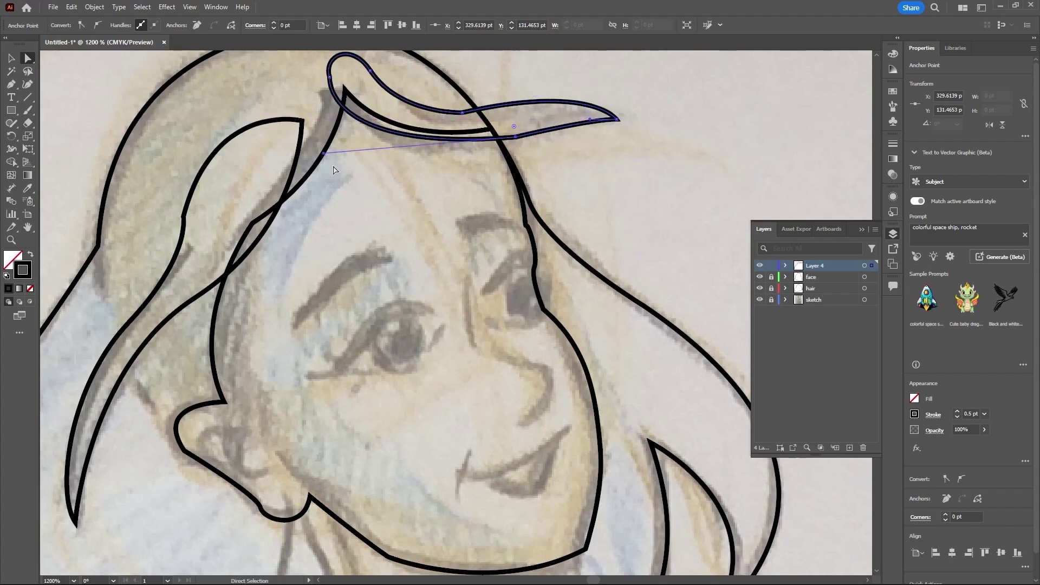
{"action": "left_click_drag", "start_coordinate": [323, 154], "coordinate": [359, 165]}
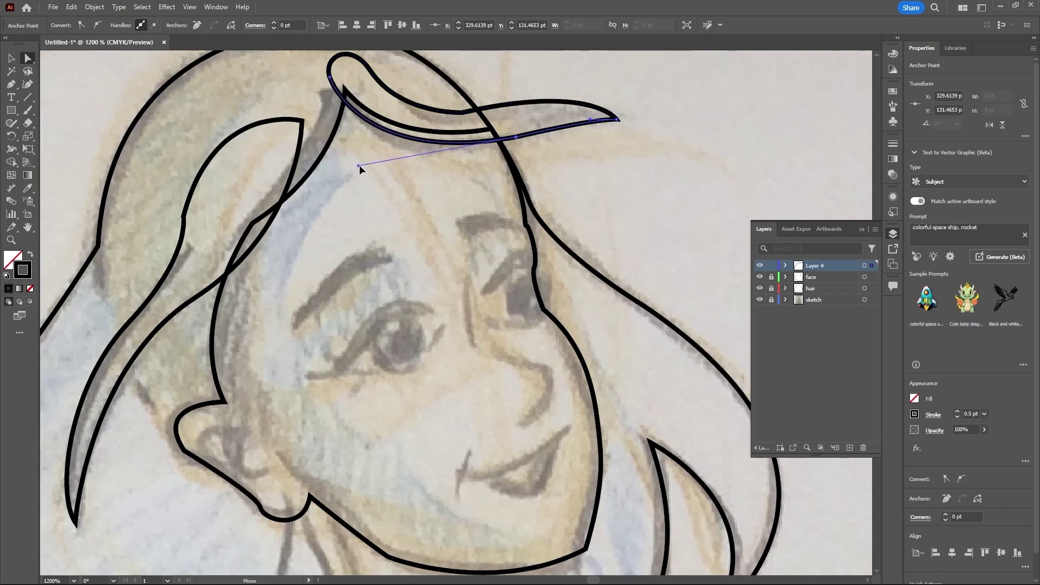
Step: Refine the fringe strand's upper curve and pointed tip by shortening the handles on the upper anchor and the tip's lower edge
{"action": "left_click", "coordinate": [462, 114]}
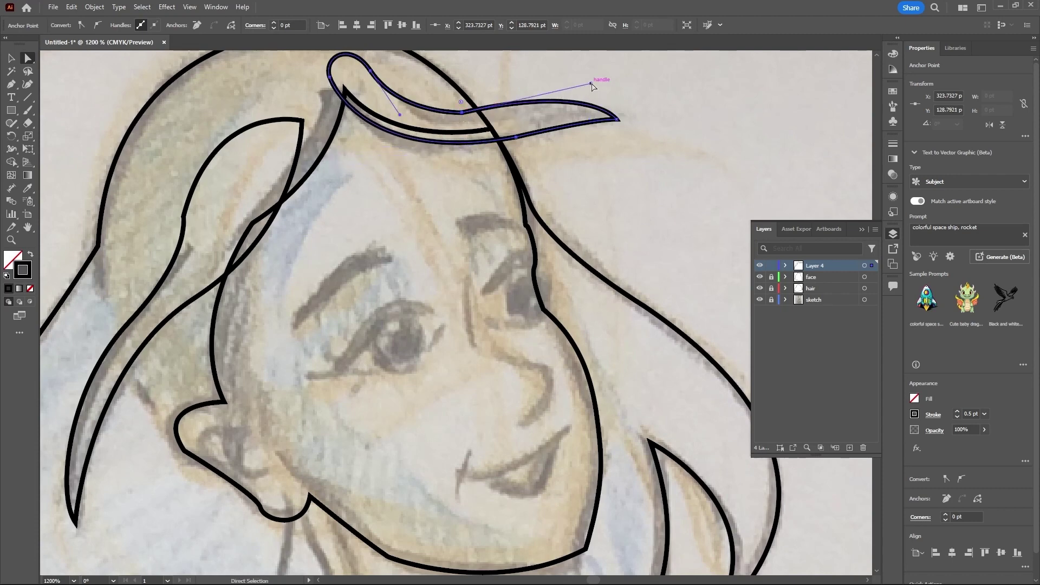
{"action": "mouse_move", "coordinate": [591, 85]}
{"action": "left_mouse_down"}
{"action": "mouse_move", "coordinate": [565, 84]}
{"action": "mouse_move", "coordinate": [574, 82]}
{"action": "left_mouse_up"}
{"action": "left_click", "coordinate": [606, 116]}
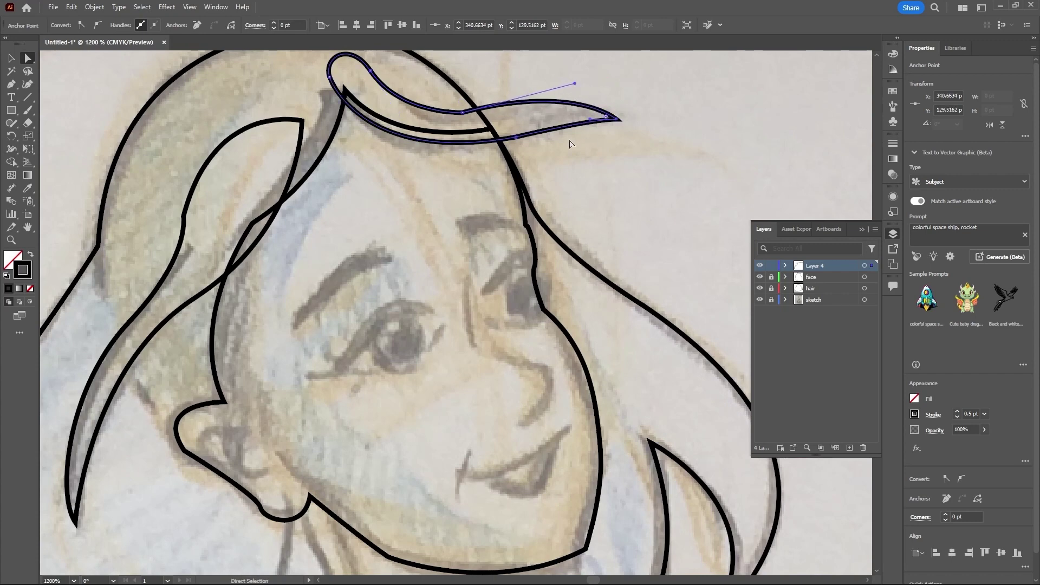
{"action": "left_click_drag", "start_coordinate": [590, 118], "coordinate": [567, 118]}
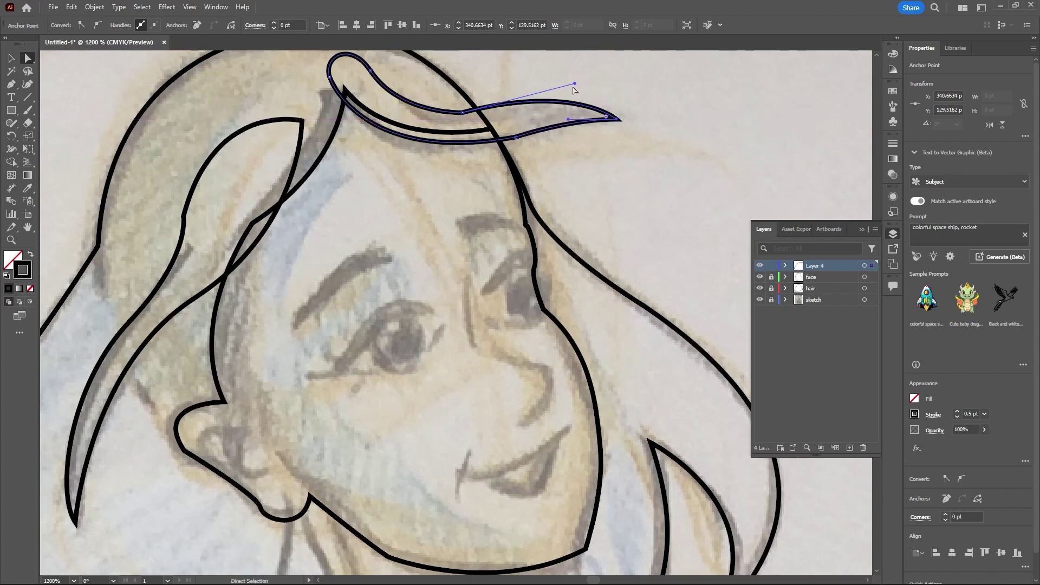
{"action": "left_click_drag", "start_coordinate": [575, 83], "coordinate": [567, 87]}
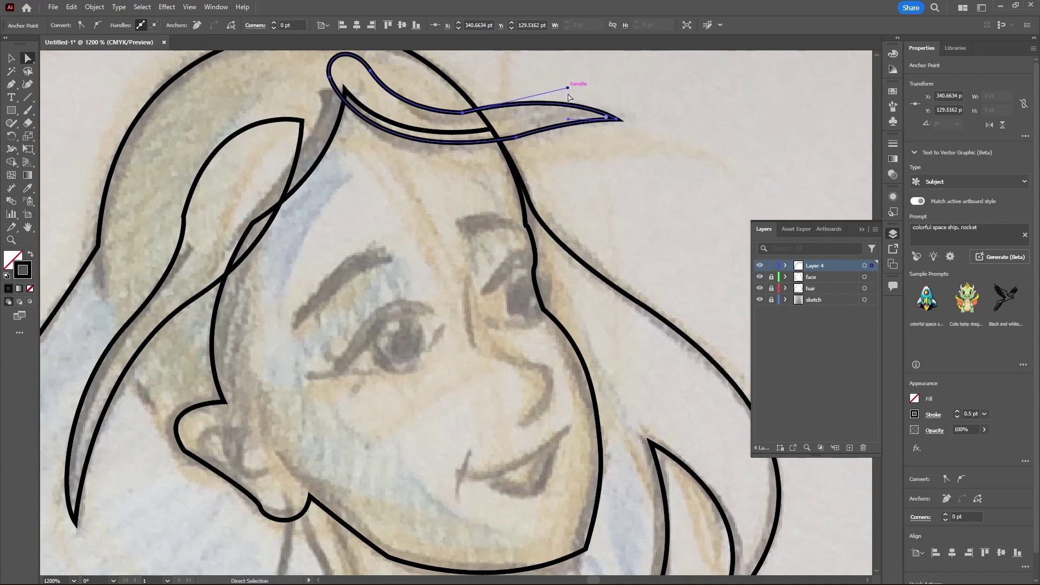
{"action": "left_click", "coordinate": [603, 186]}
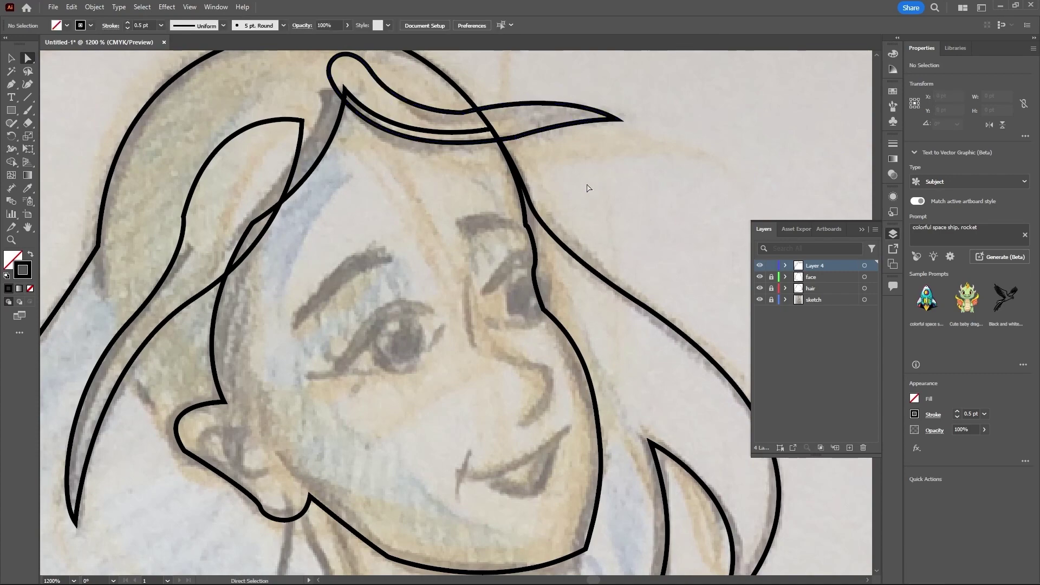
Step: Rename Layer 4 to "hair portion" and lock it
{"action": "scroll", "coordinate": [531, 155], "scroll_direction": "down", "scroll_amount": 2}
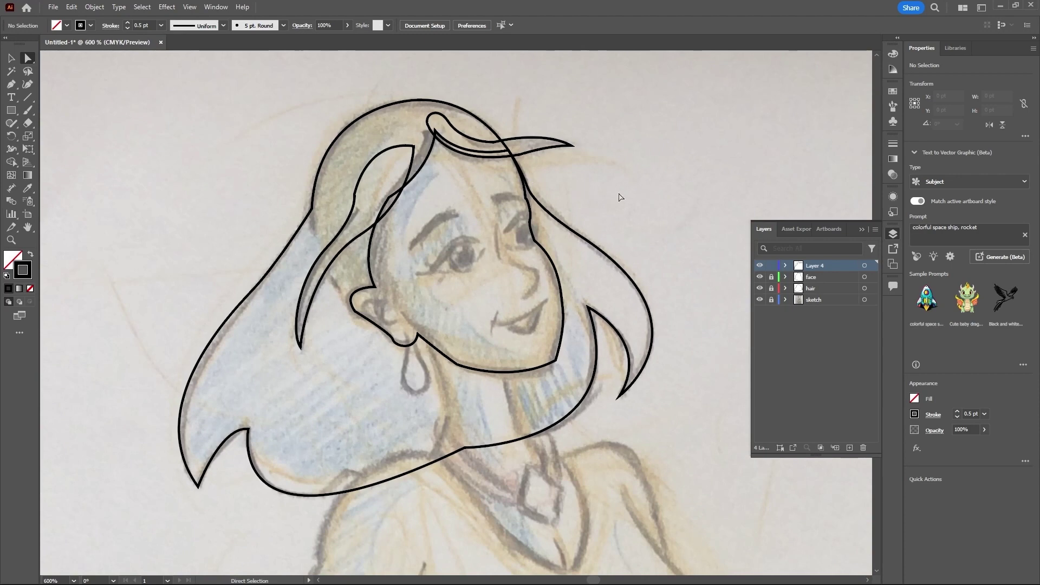
{"action": "key", "text": "v"}
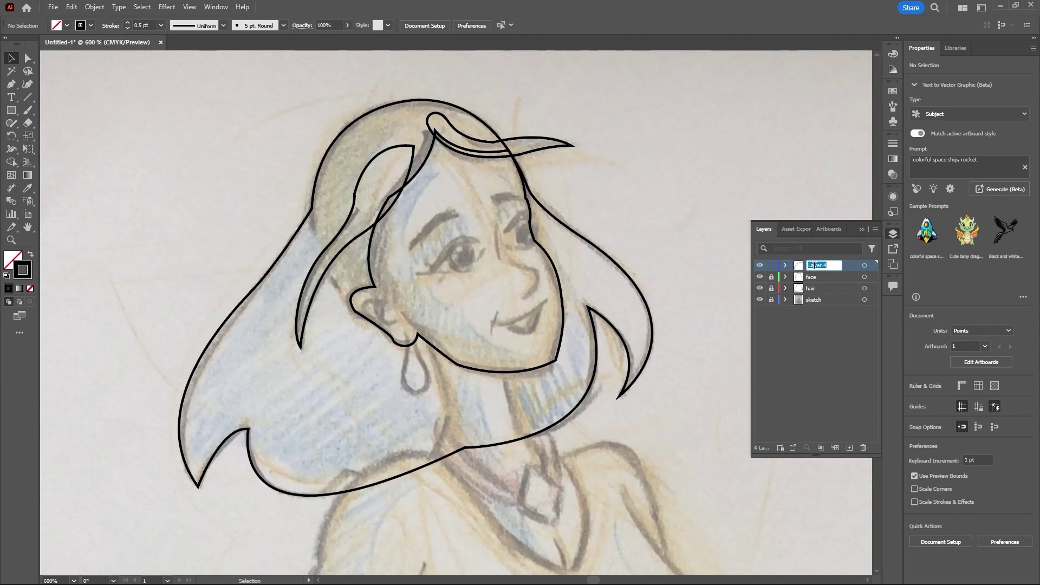
{"action": "type", "text": "hair portion"}
{"action": "key", "text": "Return"}
{"action": "left_click", "coordinate": [771, 265]}
Step: Add a new layer and trace the drop earring below the ear with the Pen tool as a closed path
{"action": "left_click", "coordinate": [849, 448]}
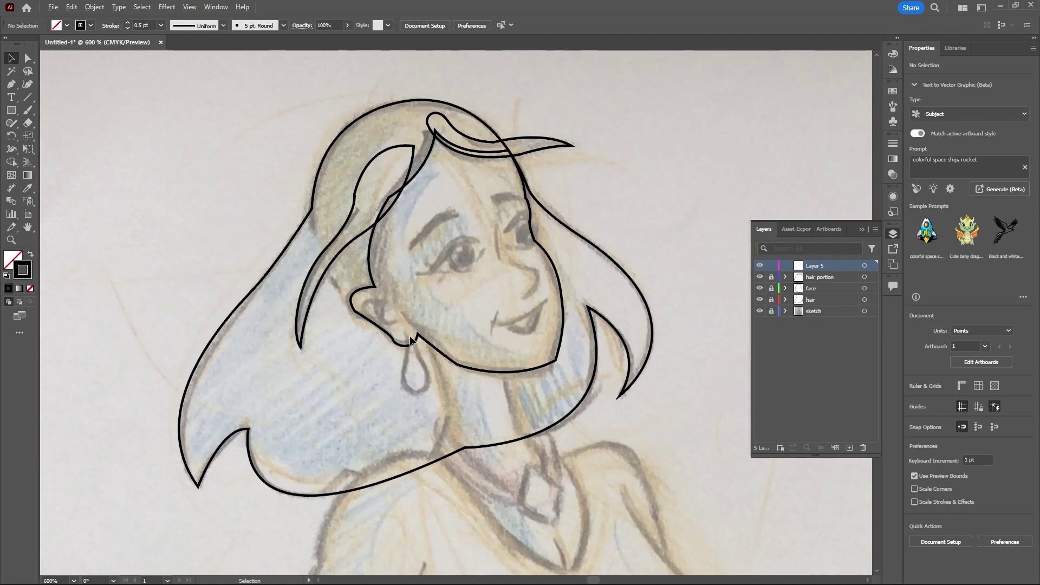
{"action": "scroll", "coordinate": [414, 356], "scroll_direction": "up", "scroll_amount": 3}
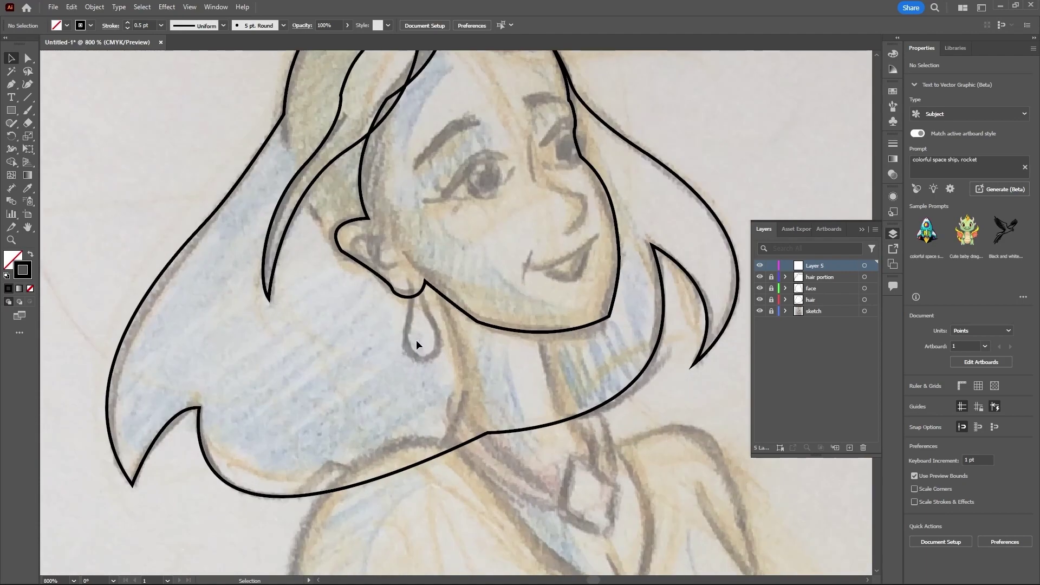
{"action": "key", "text": "p"}
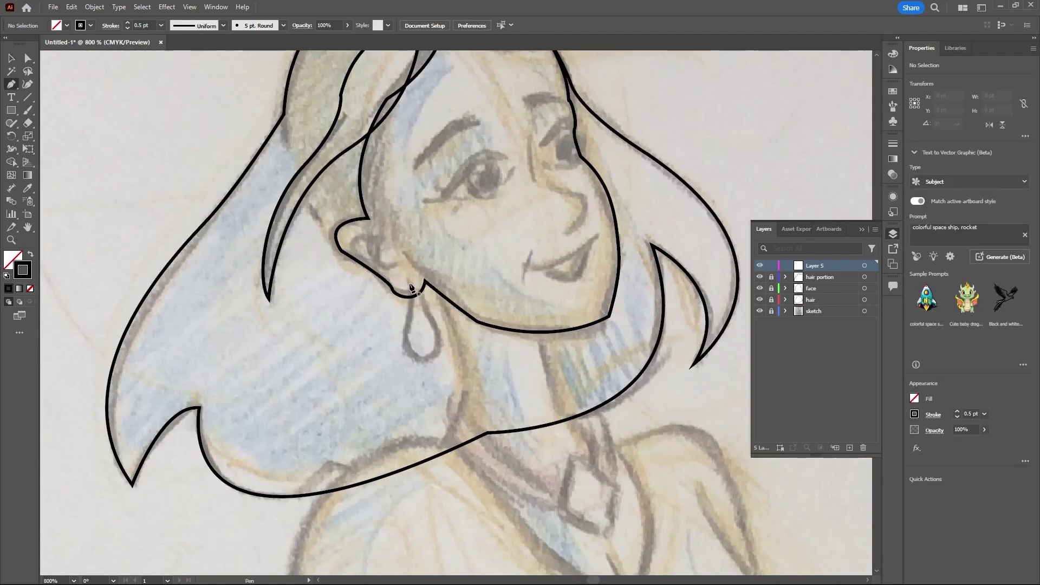
{"action": "left_click", "coordinate": [409, 282]}
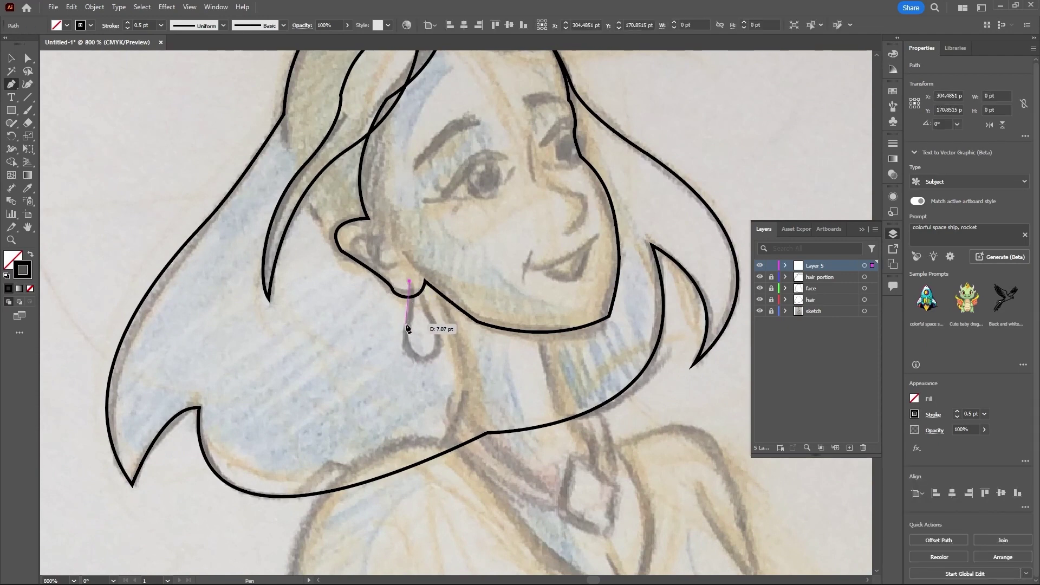
{"action": "mouse_move", "coordinate": [410, 320]}
{"action": "left_mouse_down"}
{"action": "mouse_move", "coordinate": [405, 337]}
{"action": "mouse_move", "coordinate": [450, 359]}
{"action": "left_mouse_up"}
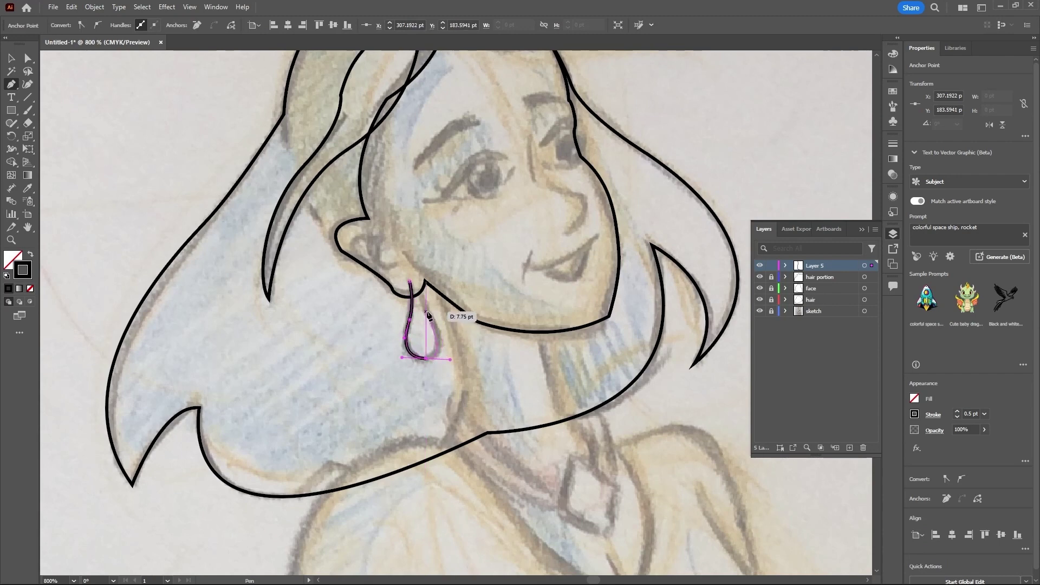
{"action": "left_click", "coordinate": [426, 312]}
{"action": "left_click_drag", "start_coordinate": [420, 281], "coordinate": [409, 288]}
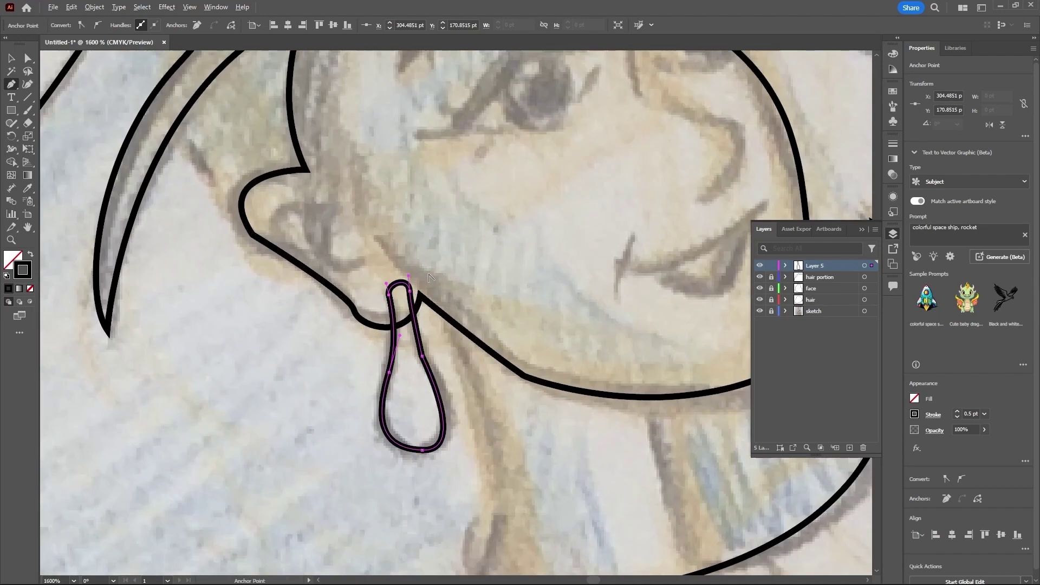
Step: Adjust the earring's rounded bottom and face-side edge by changing the bottom anchor's handle and moving the side anchor inward
{"action": "scroll", "coordinate": [430, 278], "scroll_direction": "up", "scroll_amount": 2}
{"action": "key", "text": "a"}
{"action": "left_click", "coordinate": [425, 263]}
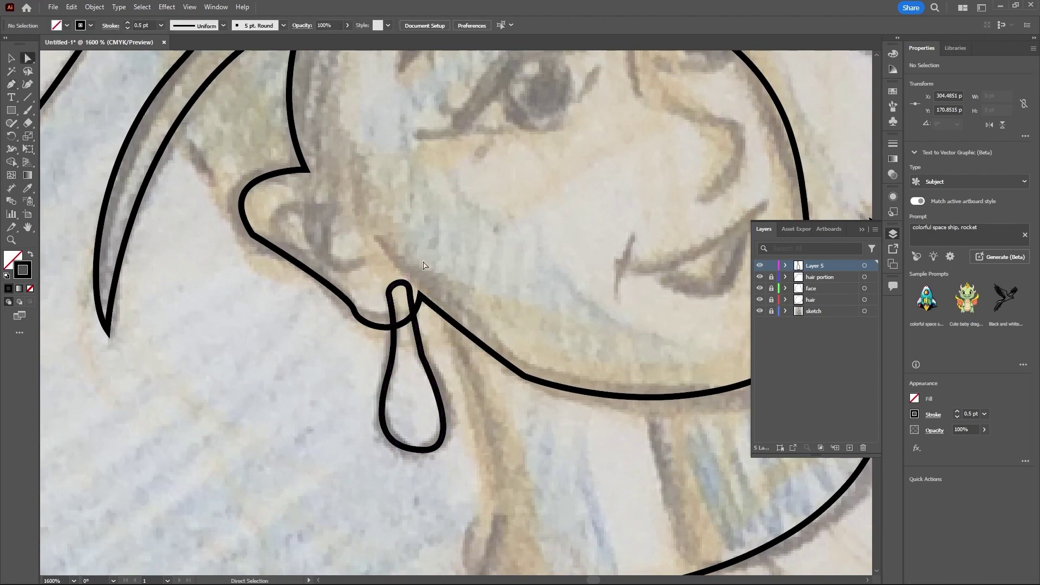
{"action": "left_click", "coordinate": [422, 450]}
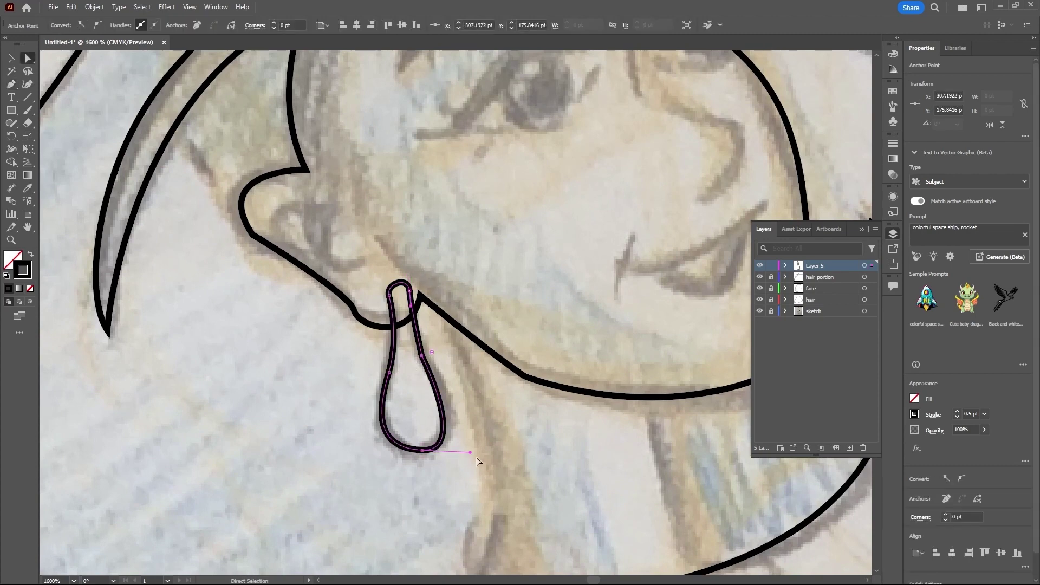
{"action": "left_click_drag", "start_coordinate": [470, 452], "coordinate": [467, 442]}
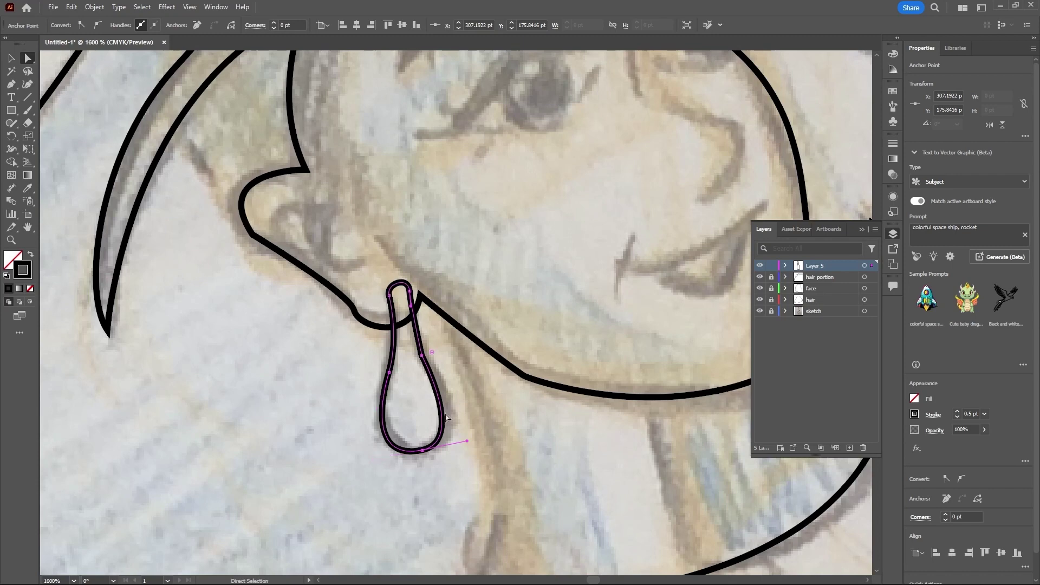
{"action": "left_click_drag", "start_coordinate": [422, 360], "coordinate": [419, 366]}
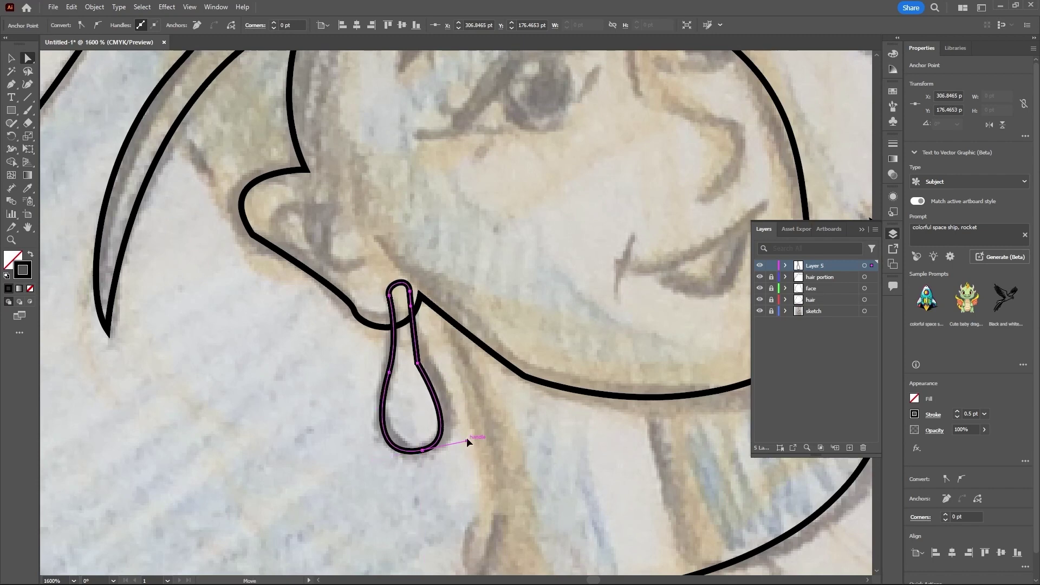
{"action": "left_click_drag", "start_coordinate": [467, 442], "coordinate": [463, 441]}
{"action": "left_click", "coordinate": [494, 421]}
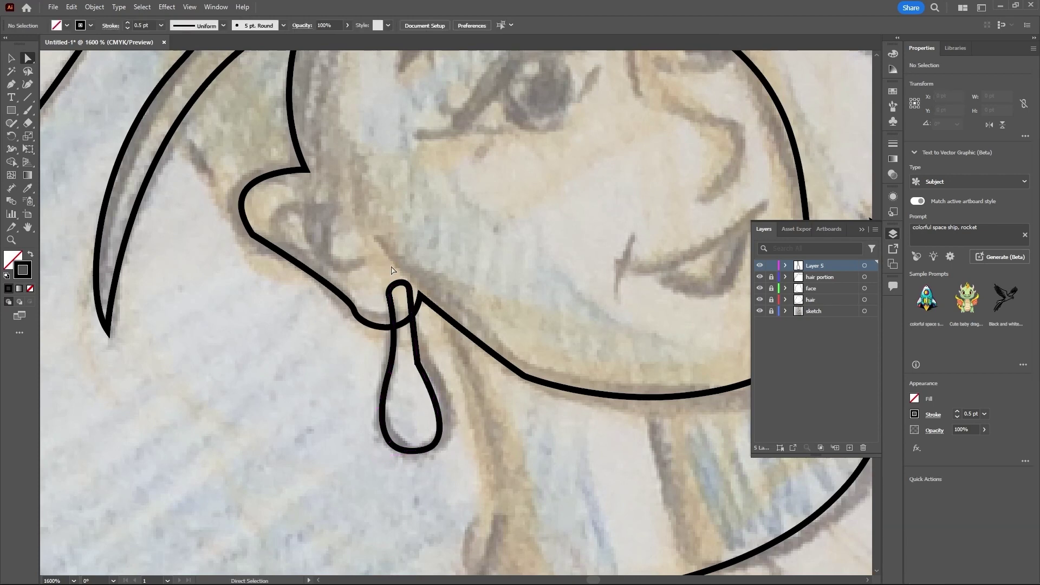
Step: Narrow the earring's top loop by moving its side anchor inward
{"action": "left_click", "coordinate": [393, 296]}
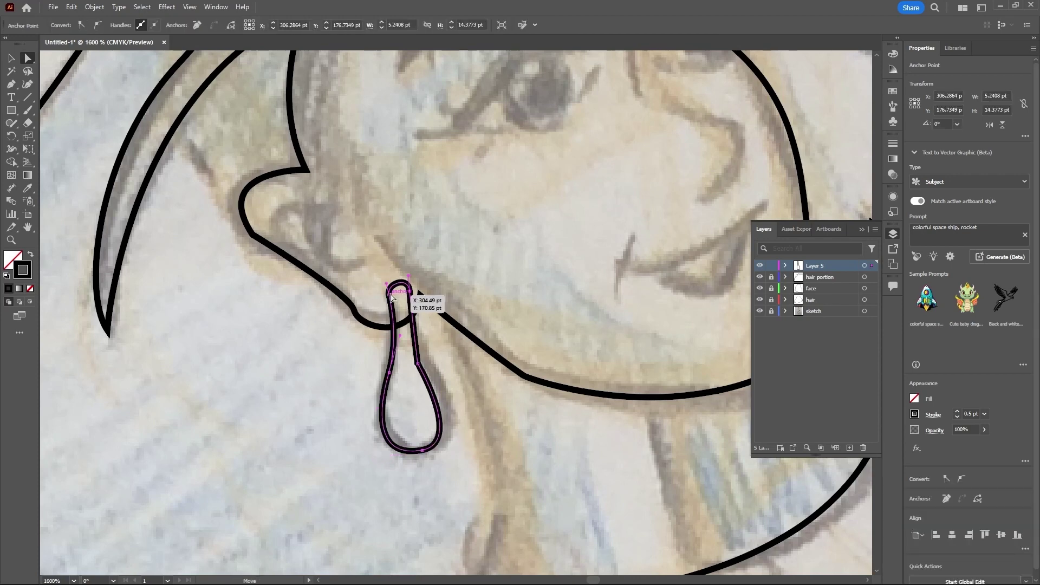
{"action": "left_click_drag", "start_coordinate": [390, 294], "coordinate": [410, 296]}
{"action": "left_click", "coordinate": [485, 407]}
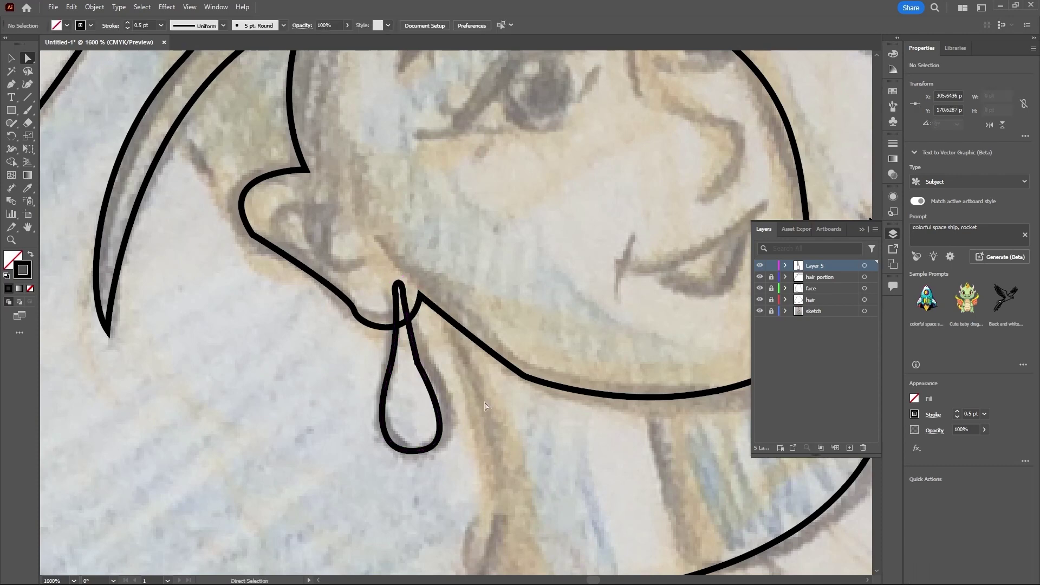
Step: Rename Layer 5 to "ear ring", lock it and add a new layer above it
{"action": "scroll", "coordinate": [485, 406], "scroll_direction": "down", "scroll_amount": 5}
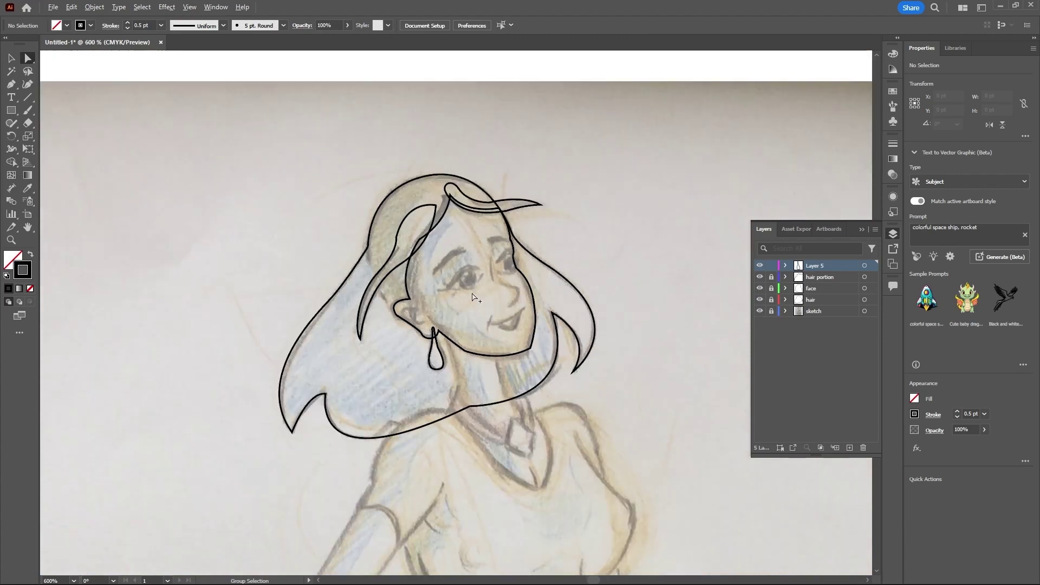
{"action": "scroll", "coordinate": [478, 244], "scroll_direction": "up", "scroll_amount": 2}
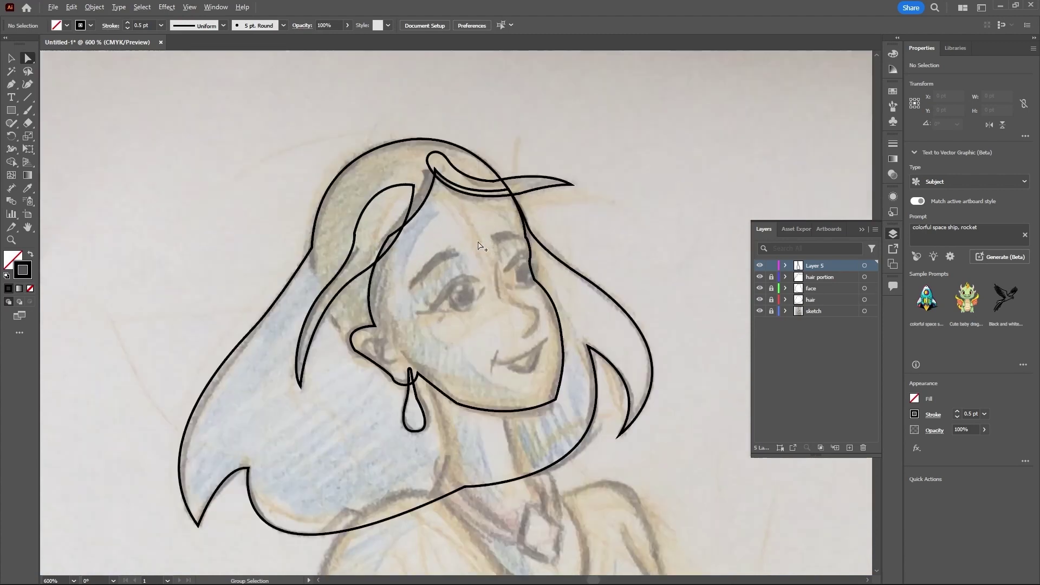
{"action": "scroll", "coordinate": [478, 245], "scroll_direction": "up", "scroll_amount": 1}
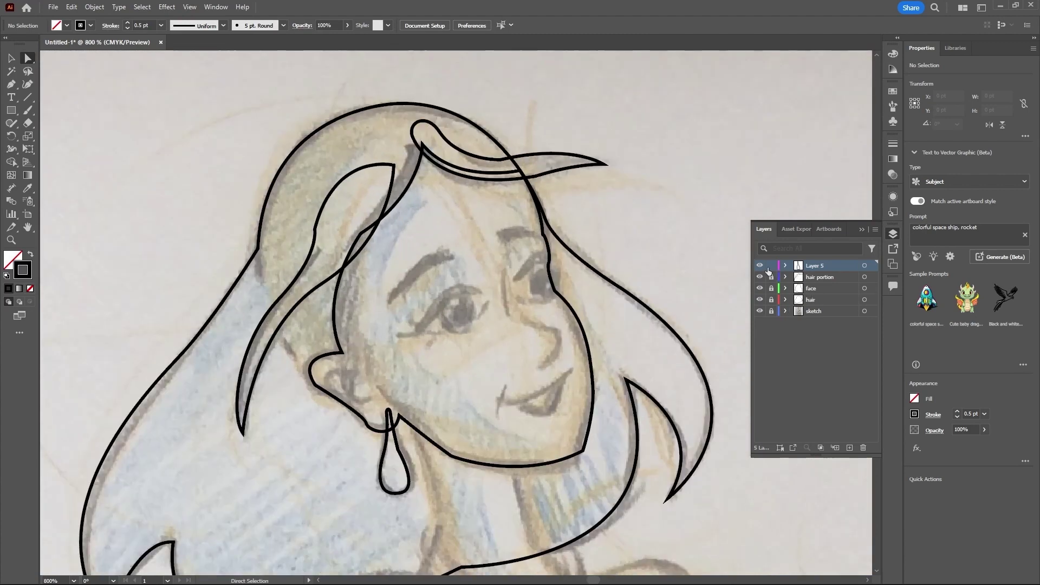
{"action": "double_click", "coordinate": [818, 266]}
{"action": "type", "text": "ear ring"}
{"action": "key", "text": "Return"}
{"action": "left_click", "coordinate": [772, 266]}
{"action": "left_click", "coordinate": [849, 447]}
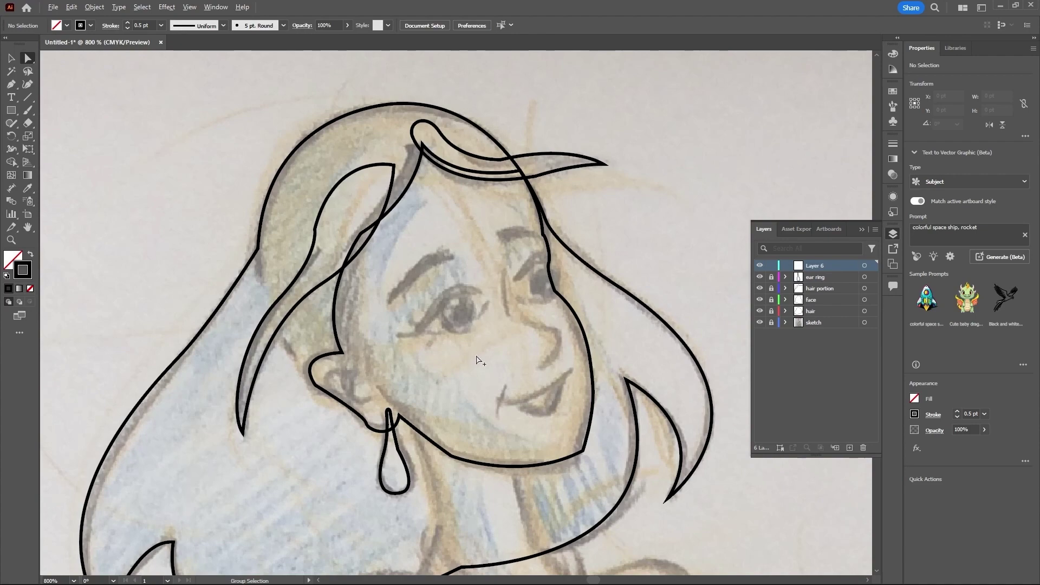
{"action": "scroll", "coordinate": [463, 374], "scroll_direction": "up", "scroll_amount": 1}
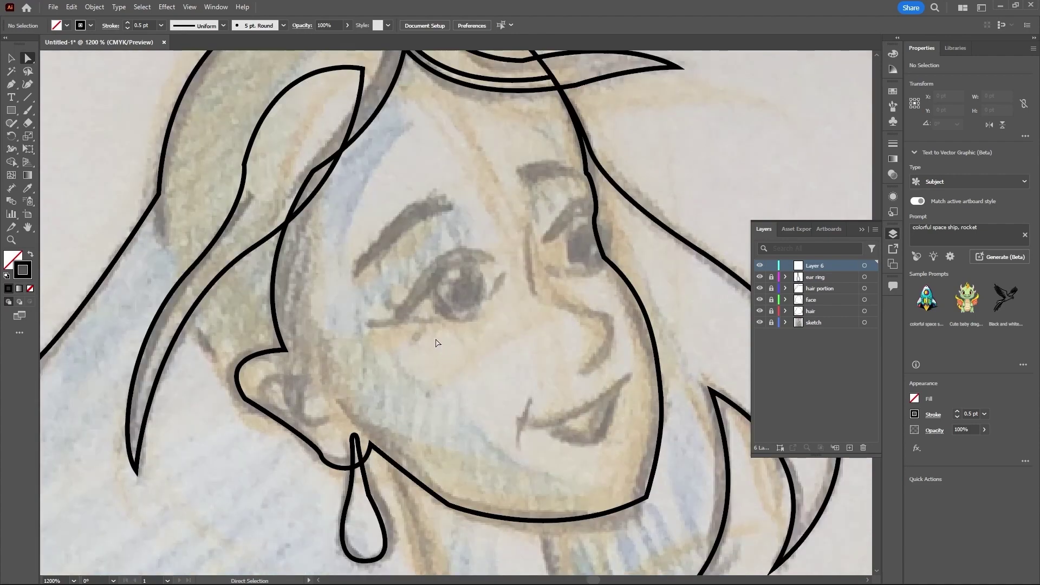
{"action": "key", "text": "p"}
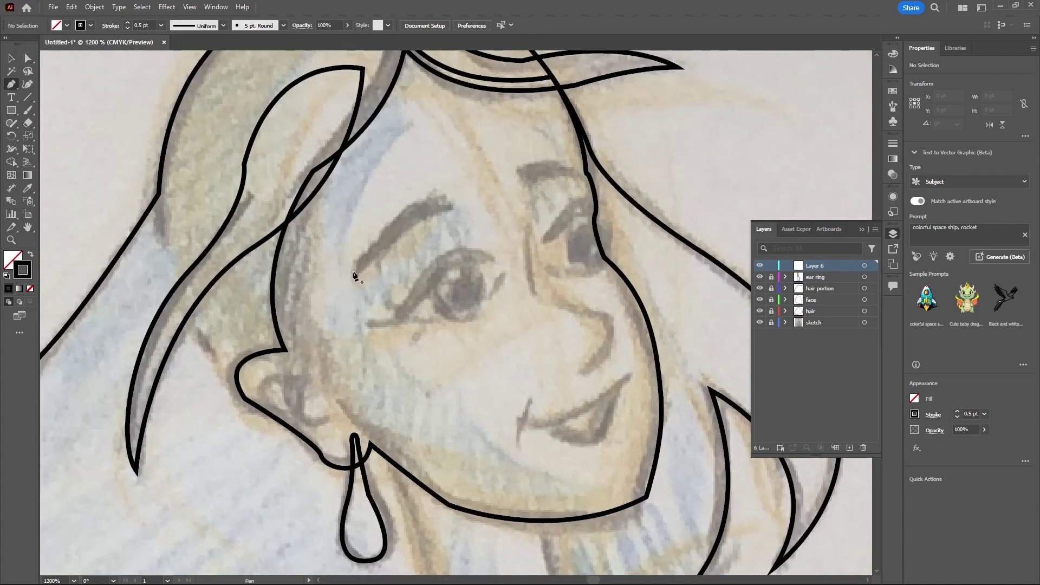
{"action": "left_click", "coordinate": [353, 271]}
{"action": "left_click_drag", "start_coordinate": [446, 200], "coordinate": [490, 219]}
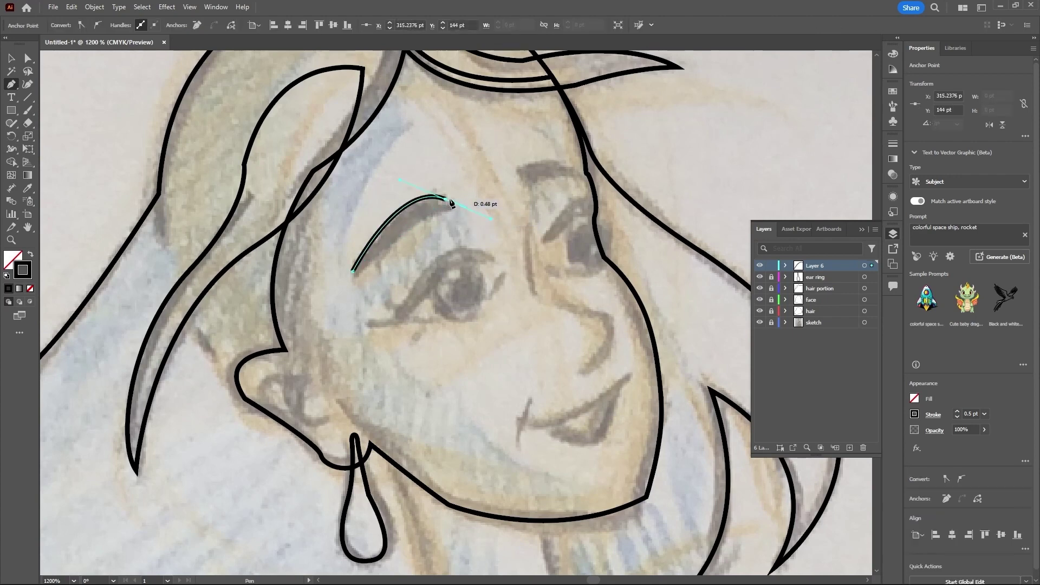
{"action": "key", "text": "ctrl+z"}
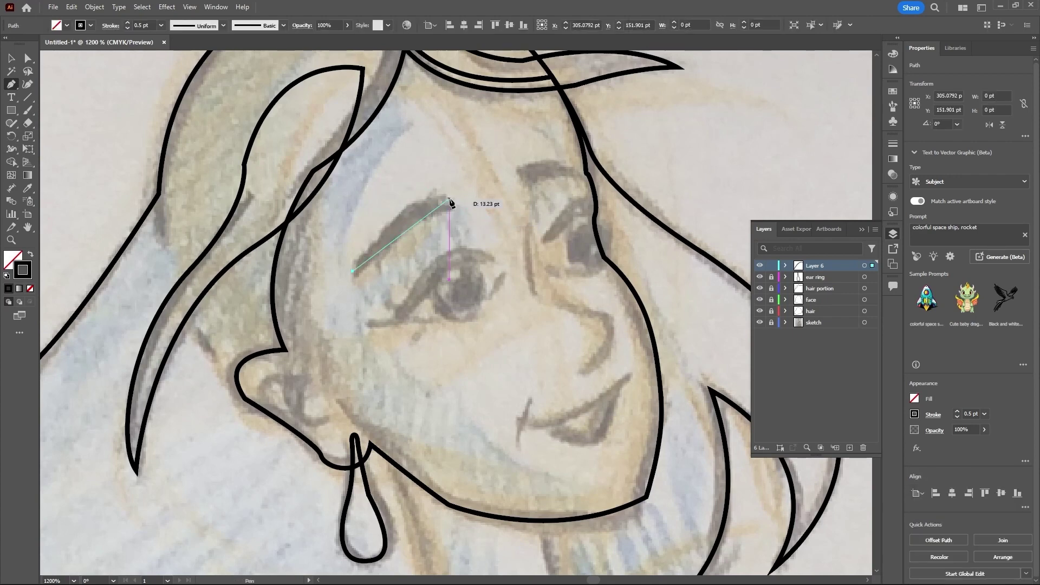
{"action": "key", "text": "ctrl+z"}
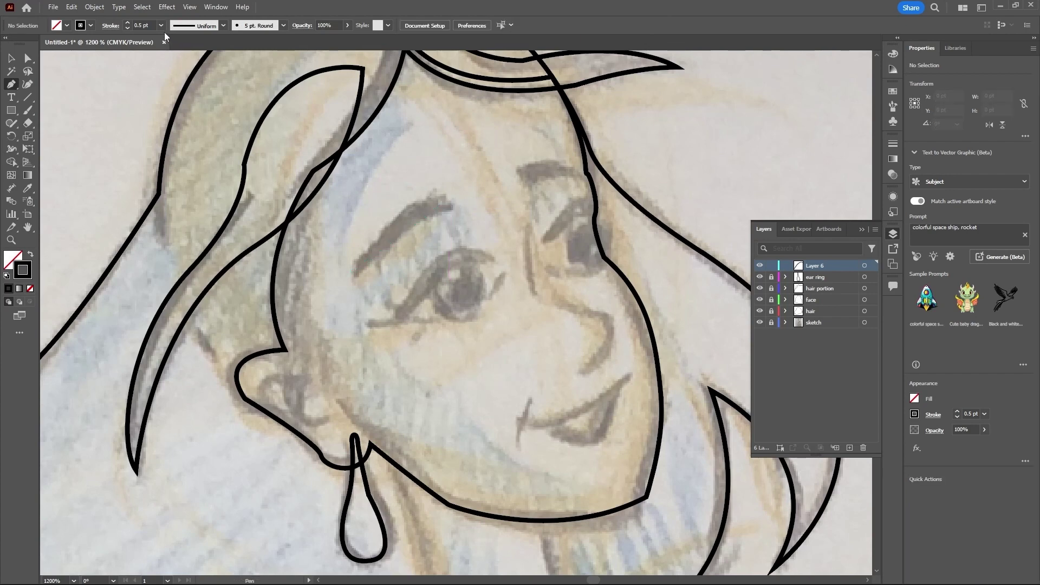
Step: Set the stroke to 0.25 pt and trace the eyebrow nearer the ear with the Pen tool as a closed, tapered shape
{"action": "left_click", "coordinate": [161, 26]}
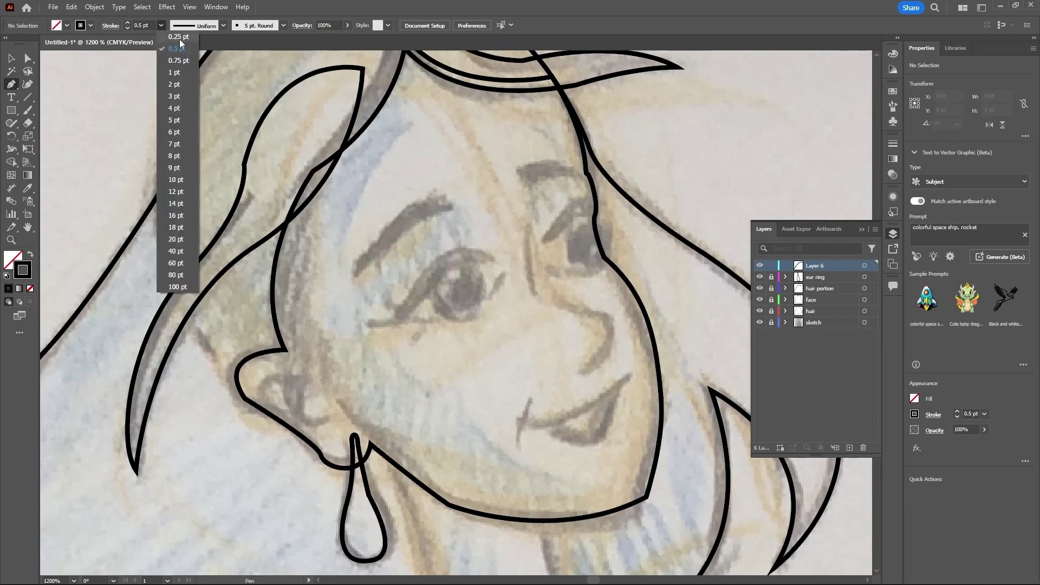
{"action": "left_click", "coordinate": [179, 37]}
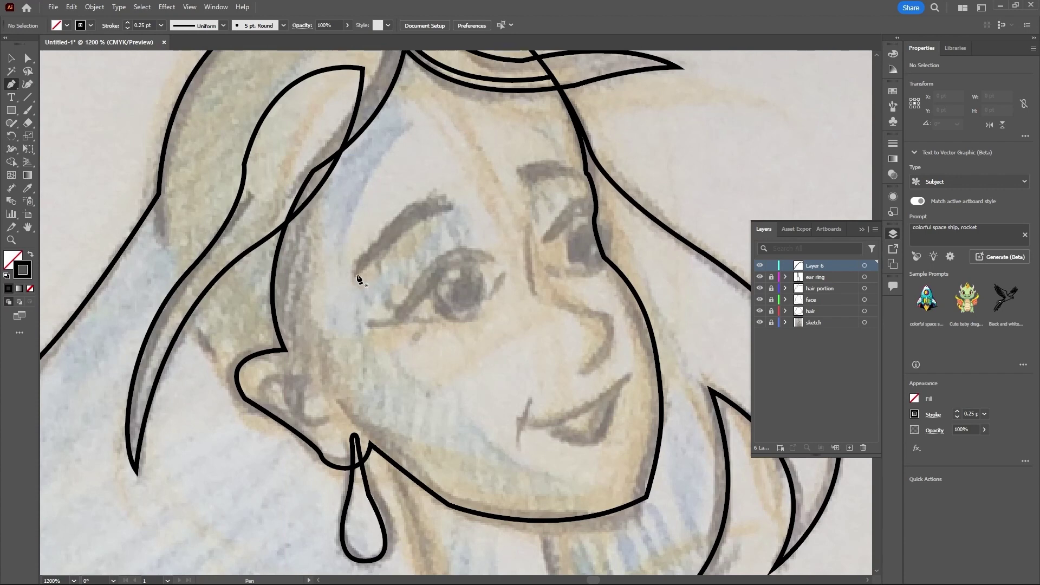
{"action": "left_click_drag", "start_coordinate": [450, 203], "coordinate": [498, 223]}
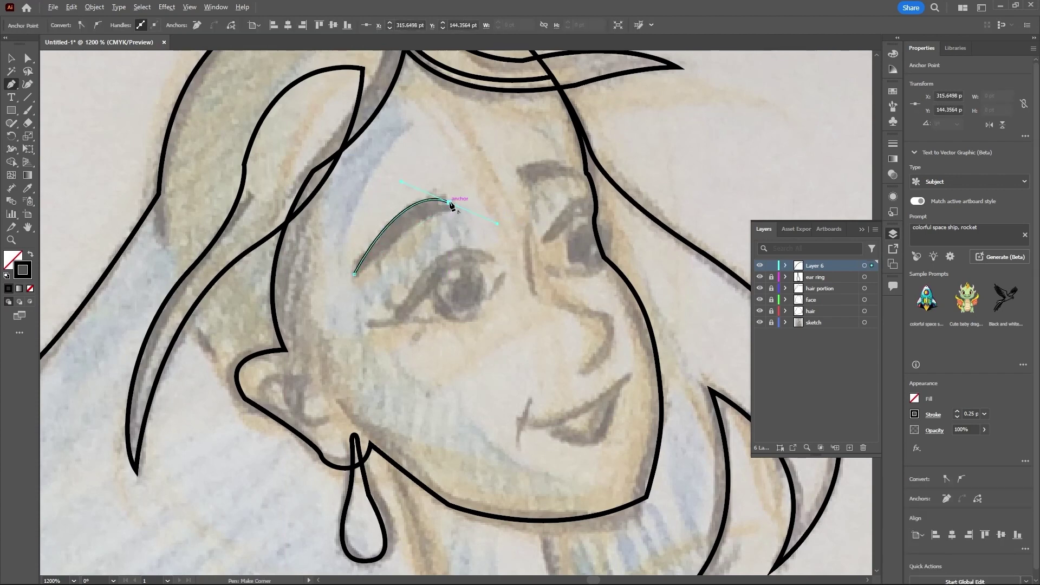
{"action": "left_click", "coordinate": [450, 202]}
{"action": "left_click_drag", "start_coordinate": [439, 213], "coordinate": [424, 214]}
{"action": "left_click", "coordinate": [354, 275]}
{"action": "left_click_drag", "start_coordinate": [346, 303], "coordinate": [323, 322]}
{"action": "key", "text": "v"}
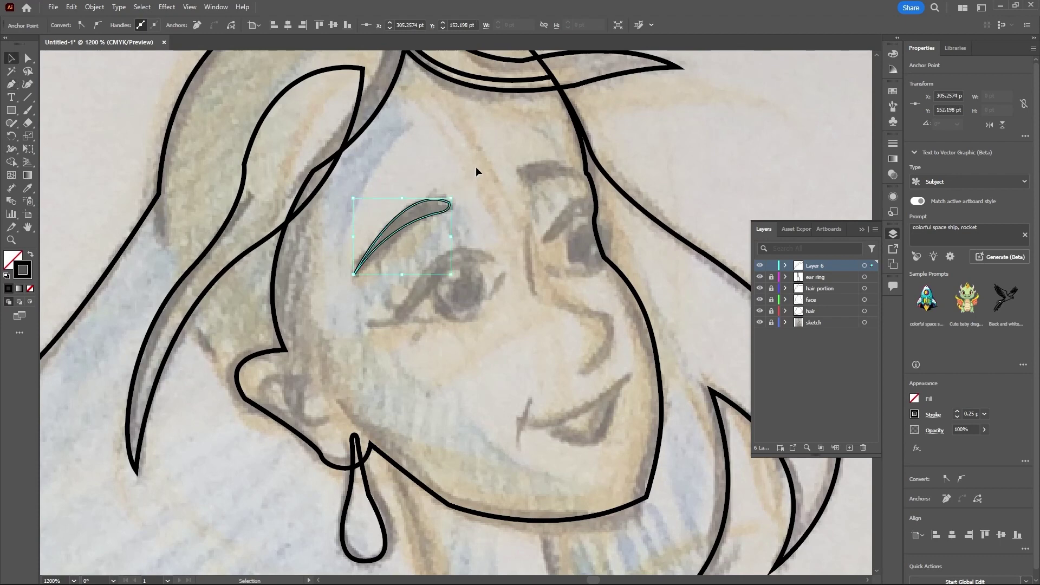
Step: Trace the upper eyelid line of the eye nearer the ear with the Pen tool as a closed, tapered shape
{"action": "left_click", "coordinate": [475, 167]}
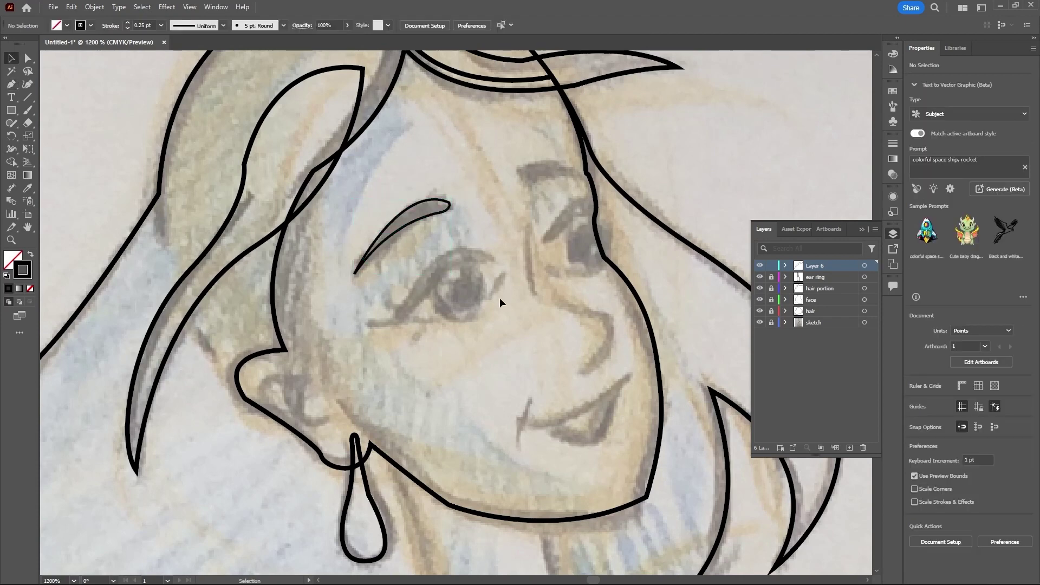
{"action": "key", "text": "p"}
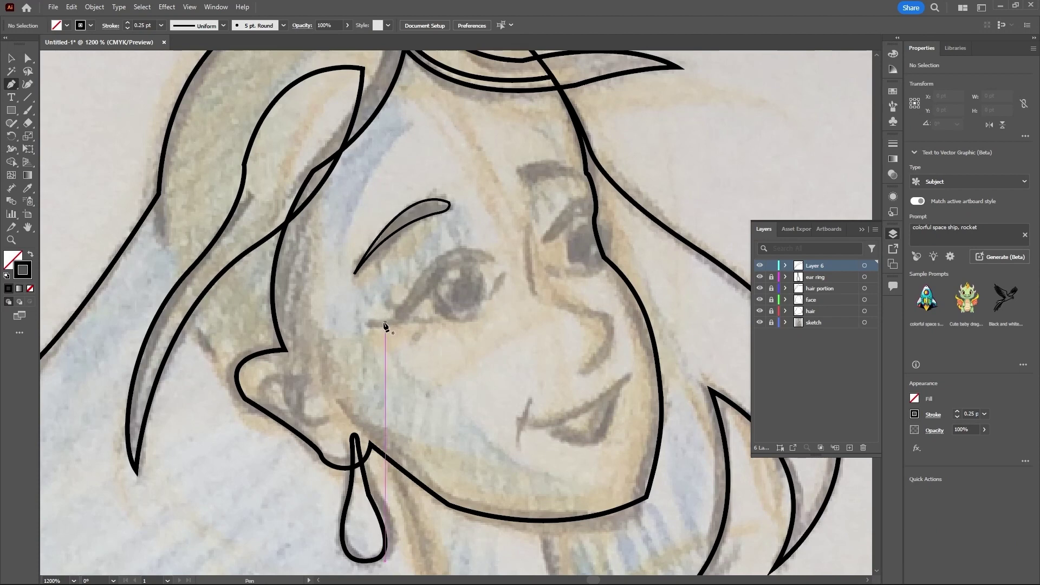
{"action": "left_click", "coordinate": [371, 320]}
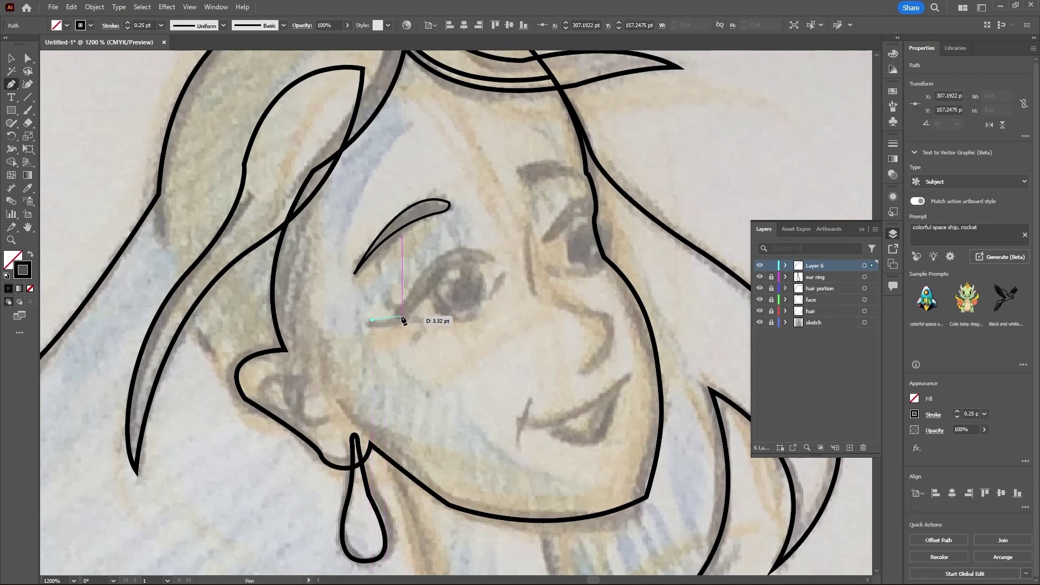
{"action": "left_click_drag", "start_coordinate": [402, 312], "coordinate": [415, 302]}
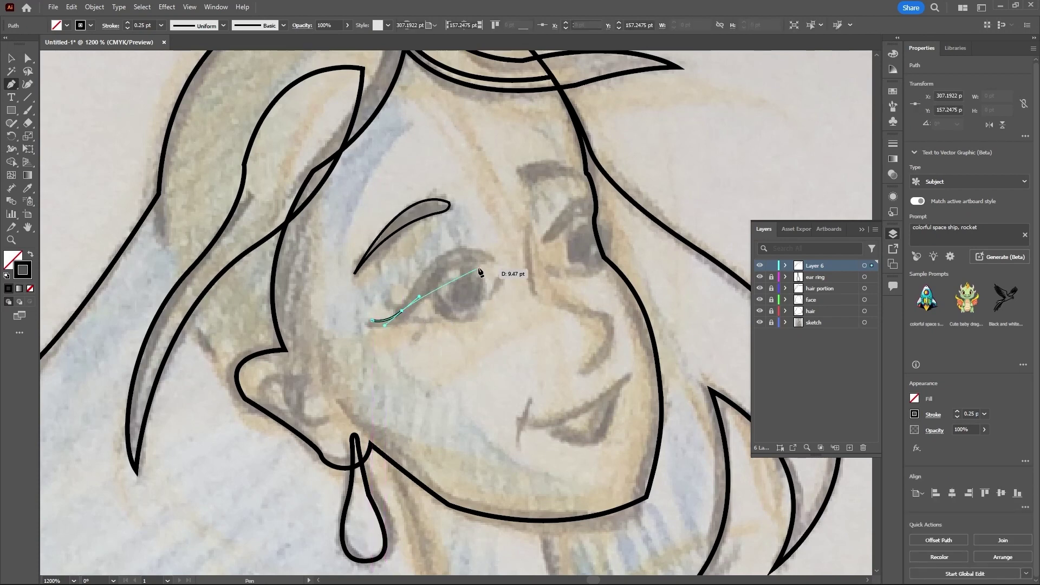
{"action": "left_click_drag", "start_coordinate": [495, 259], "coordinate": [555, 295]}
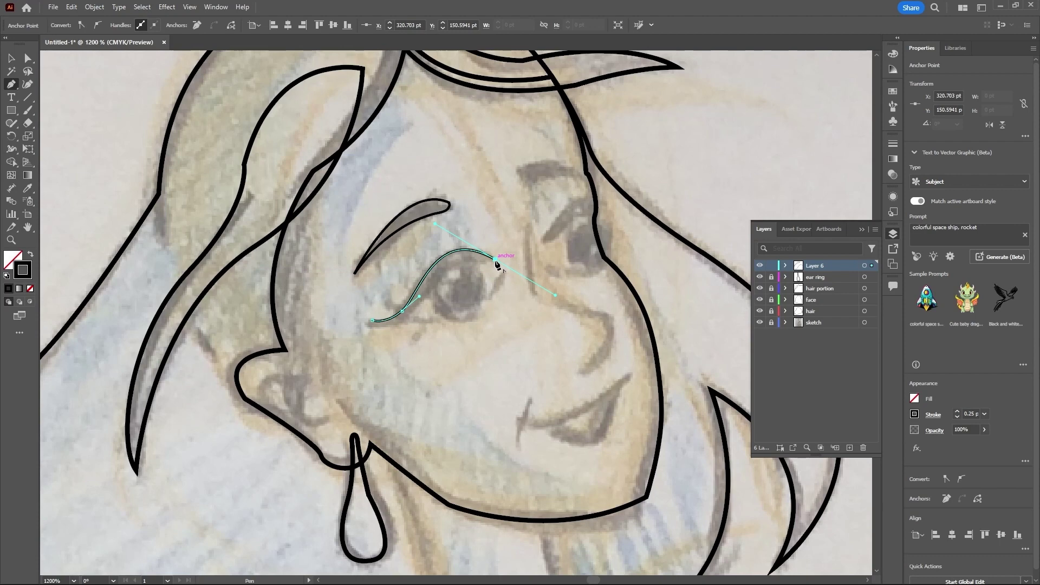
{"action": "mouse_move", "coordinate": [497, 264]}
{"action": "left_mouse_down"}
{"action": "mouse_move", "coordinate": [429, 293]}
{"action": "mouse_move", "coordinate": [395, 355]}
{"action": "left_mouse_up"}
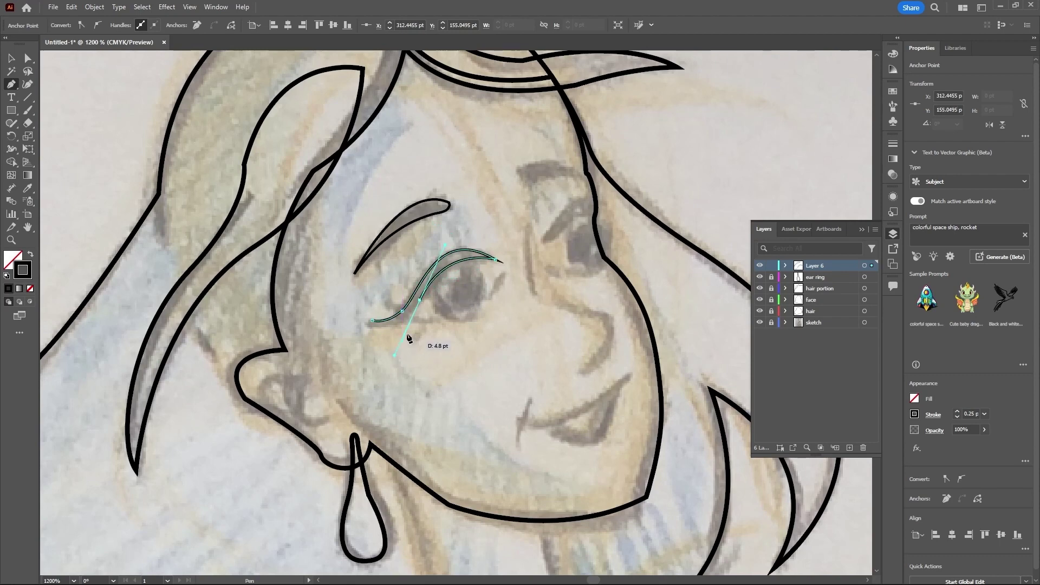
{"action": "left_click", "coordinate": [419, 300]}
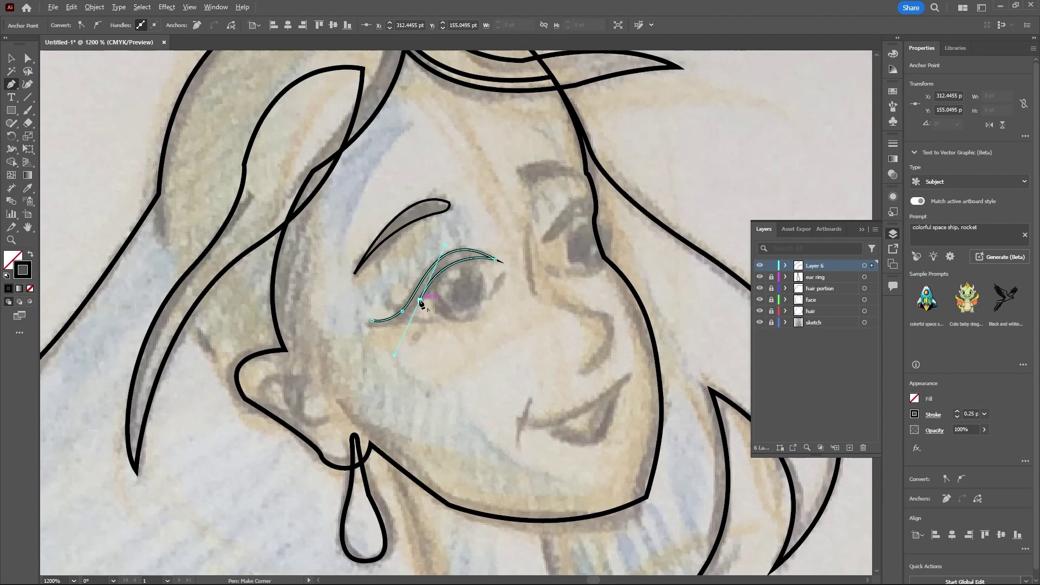
{"action": "left_click", "coordinate": [373, 320]}
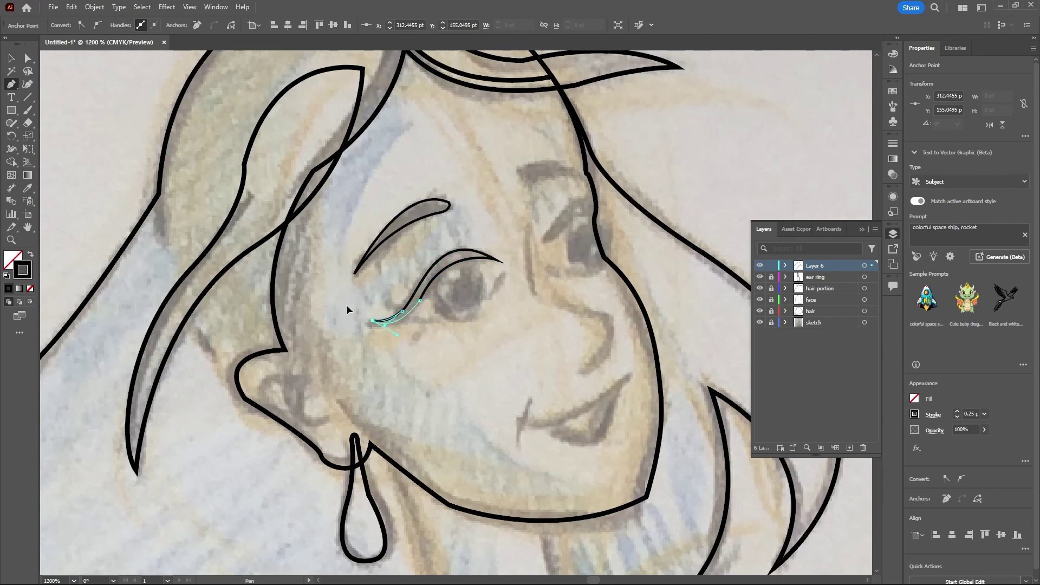
{"action": "key", "text": "v"}
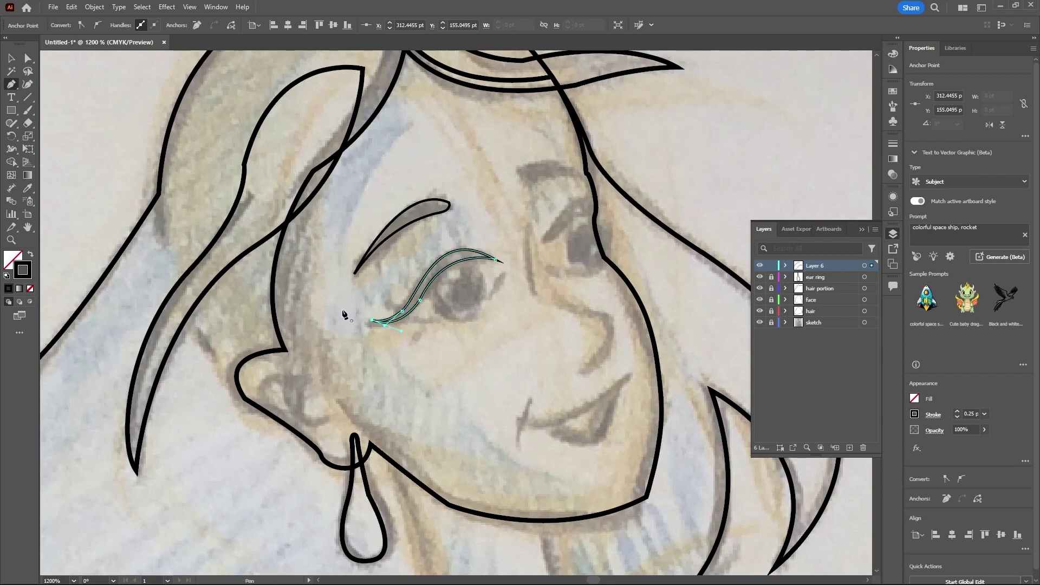
{"action": "left_click", "coordinate": [505, 308]}
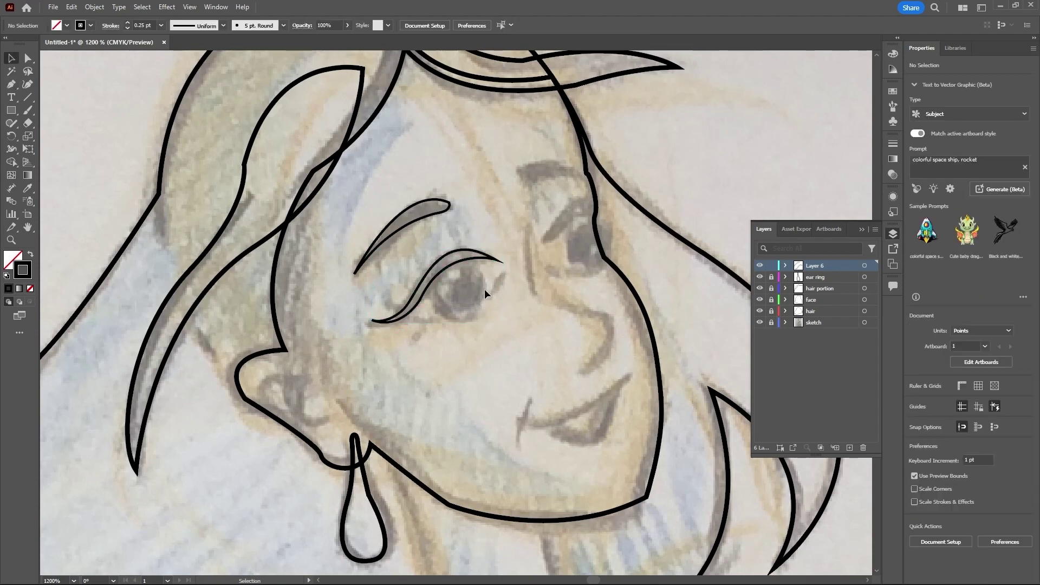
Step: Trace the eye's outline beneath the upper lid with the Pen tool as a closed shape, including the small inner corner
{"action": "key", "text": "p"}
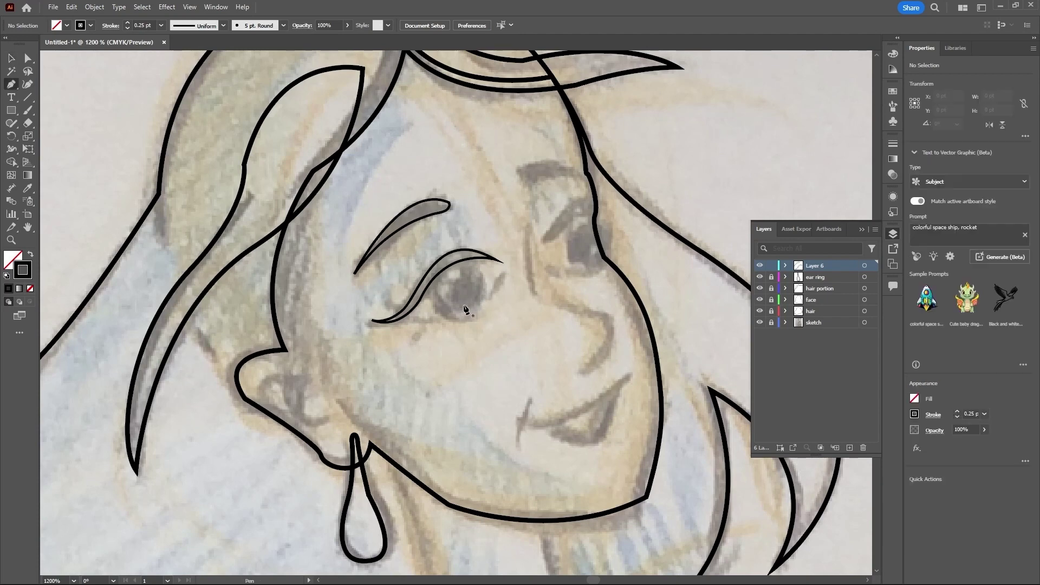
{"action": "left_click", "coordinate": [406, 316]}
{"action": "left_click_drag", "start_coordinate": [525, 271], "coordinate": [525, 230]}
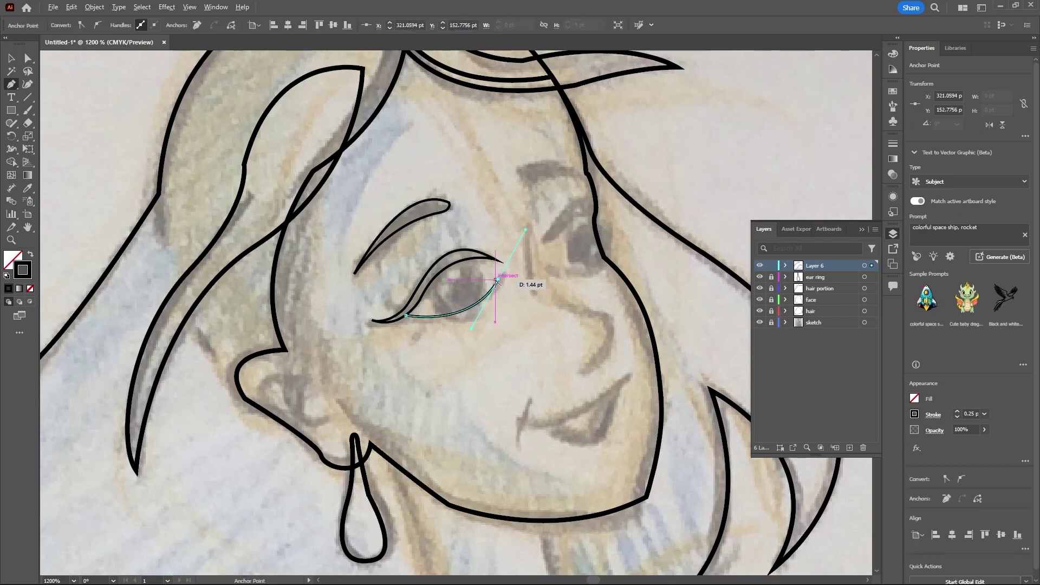
{"action": "left_click", "coordinate": [498, 282]}
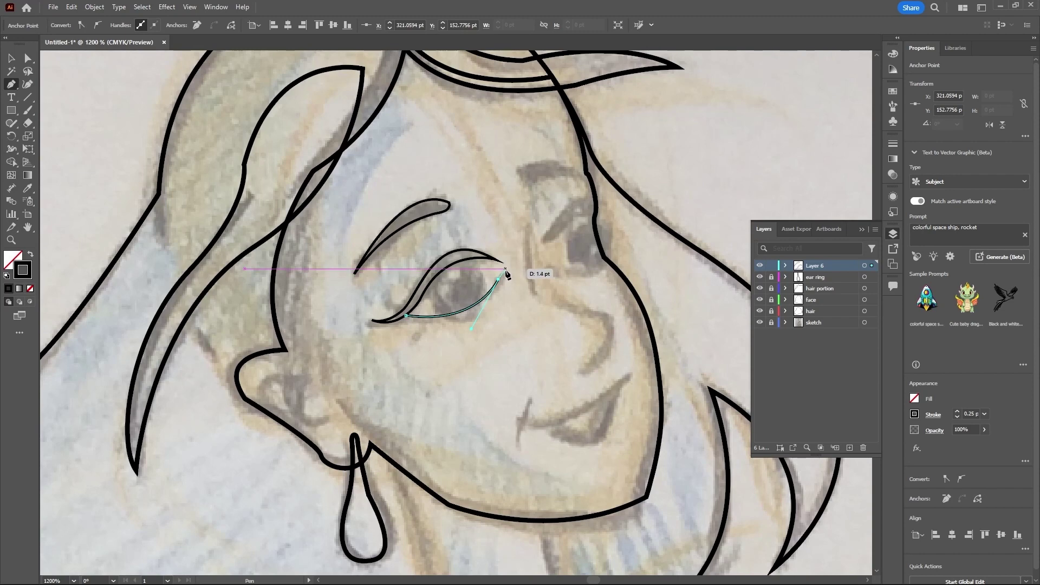
{"action": "left_click", "coordinate": [505, 269]}
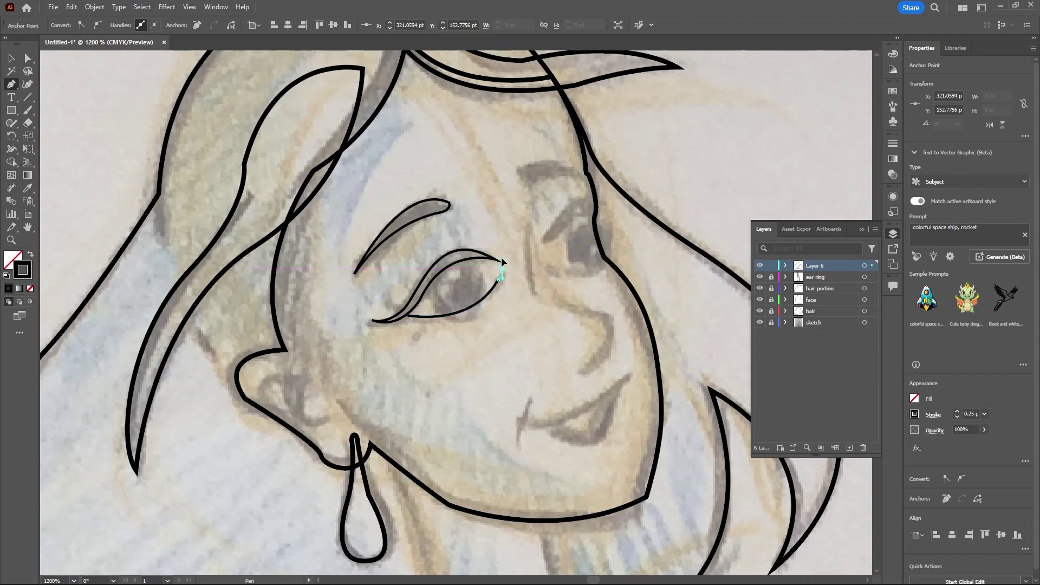
{"action": "left_click_drag", "start_coordinate": [498, 259], "coordinate": [403, 281]}
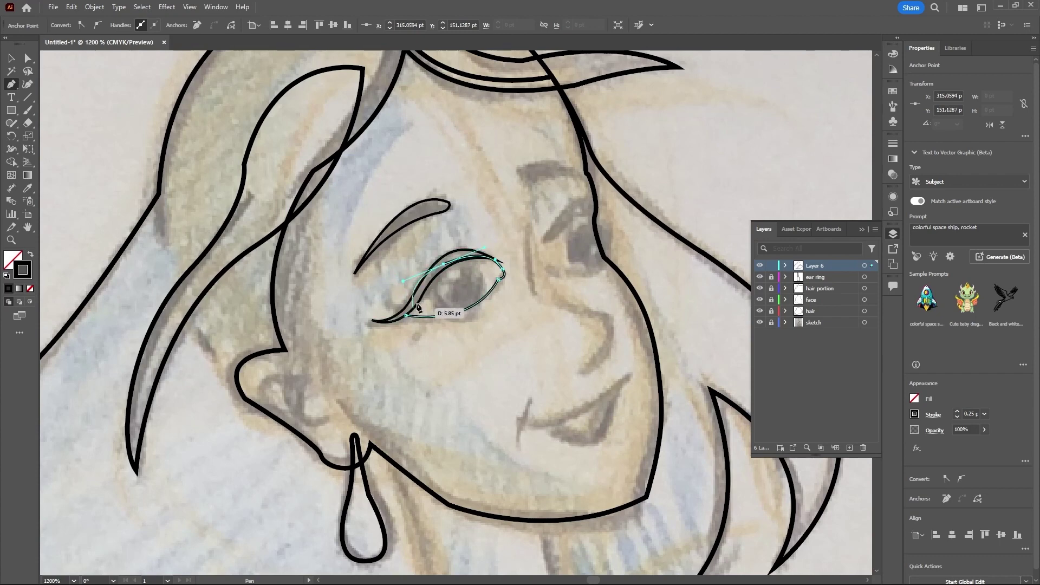
{"action": "left_click", "coordinate": [444, 266]}
{"action": "left_click_drag", "start_coordinate": [406, 314], "coordinate": [385, 357]}
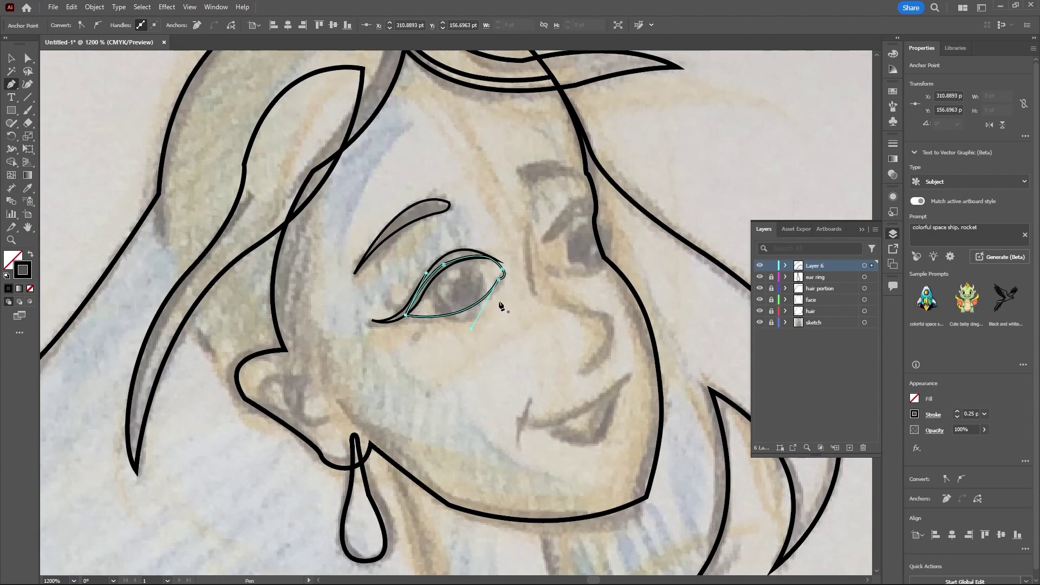
Step: Refine the eye outline's inner corner by moving its upper anchor up to the lid line and adjusting its handle
{"action": "key", "text": "a"}
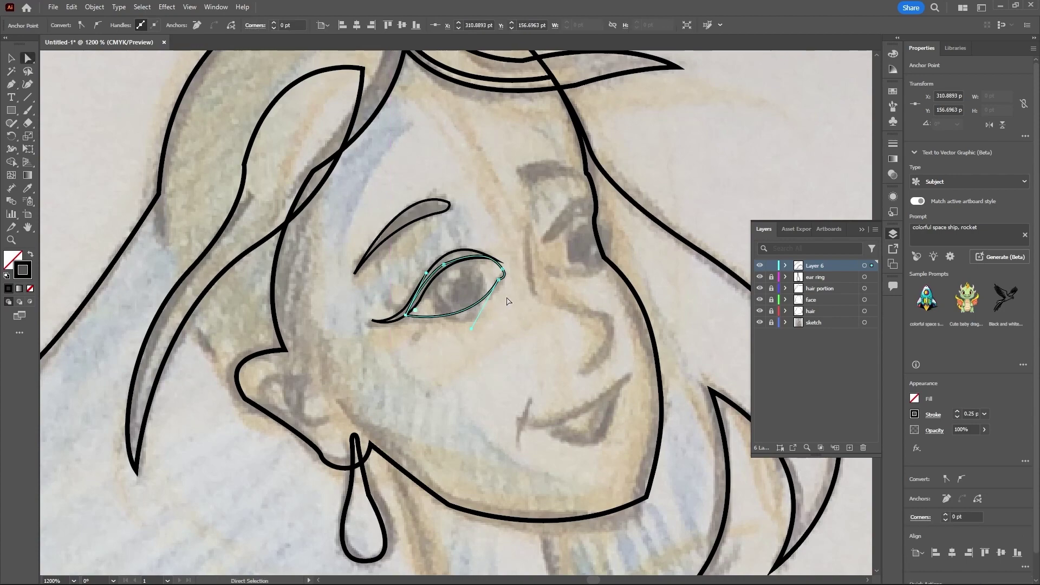
{"action": "scroll", "coordinate": [510, 288], "scroll_direction": "up", "scroll_amount": 2}
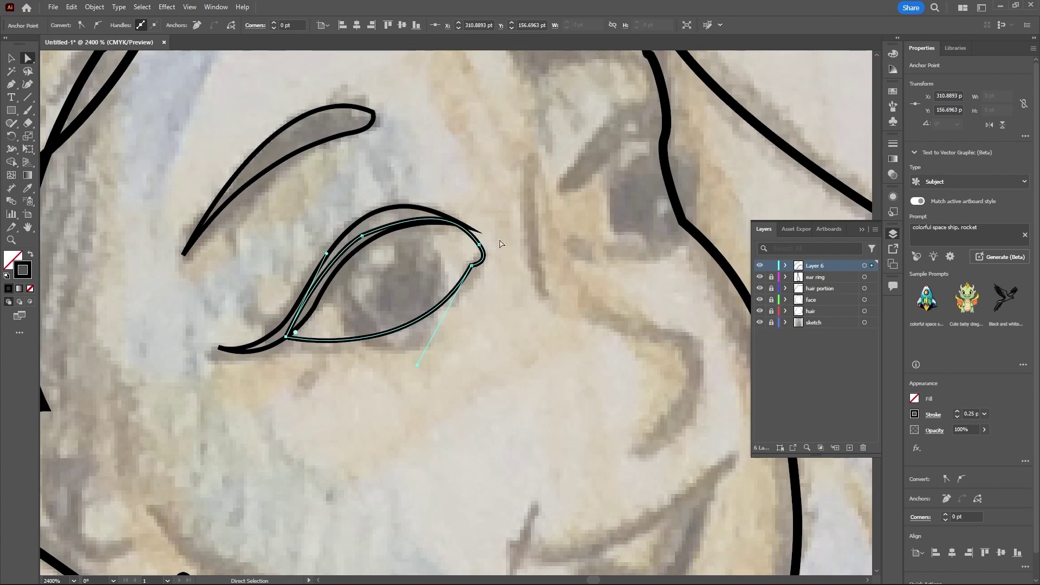
{"action": "left_click", "coordinate": [479, 245]}
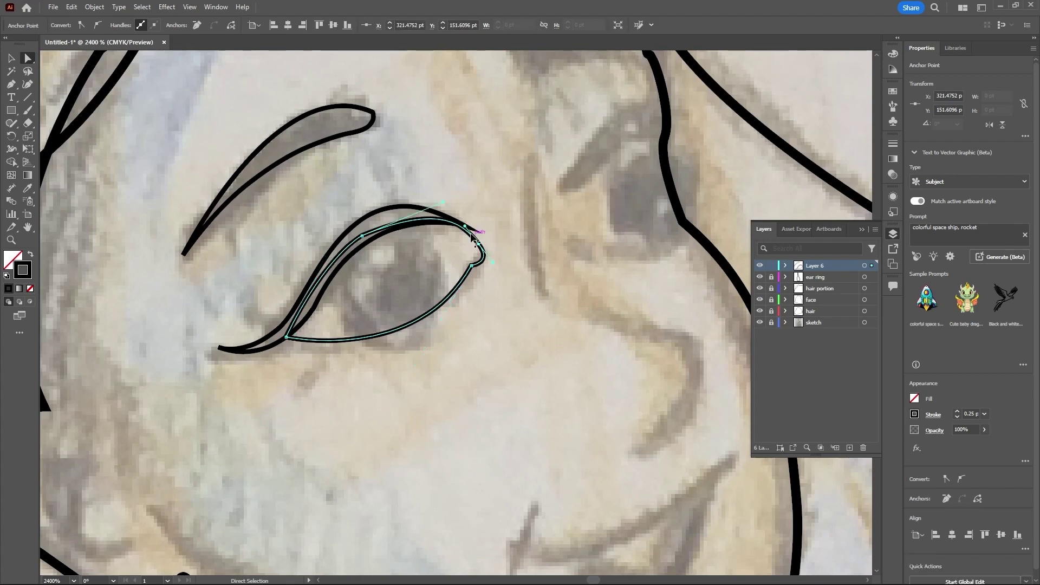
{"action": "mouse_move", "coordinate": [465, 228]}
{"action": "left_mouse_down"}
{"action": "mouse_move", "coordinate": [440, 205]}
{"action": "mouse_move", "coordinate": [432, 210]}
{"action": "left_mouse_up"}
{"action": "left_click", "coordinate": [513, 193]}
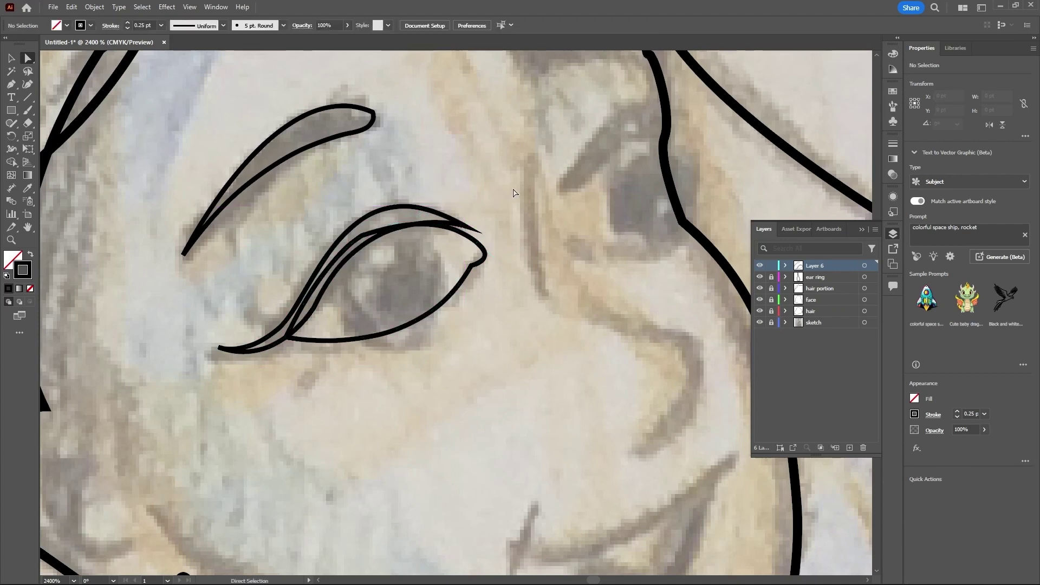
Step: Pull the upper lid shape's nose-side tip inward so it meets the eye outline
{"action": "scroll", "coordinate": [464, 222], "scroll_direction": "down", "scroll_amount": 2}
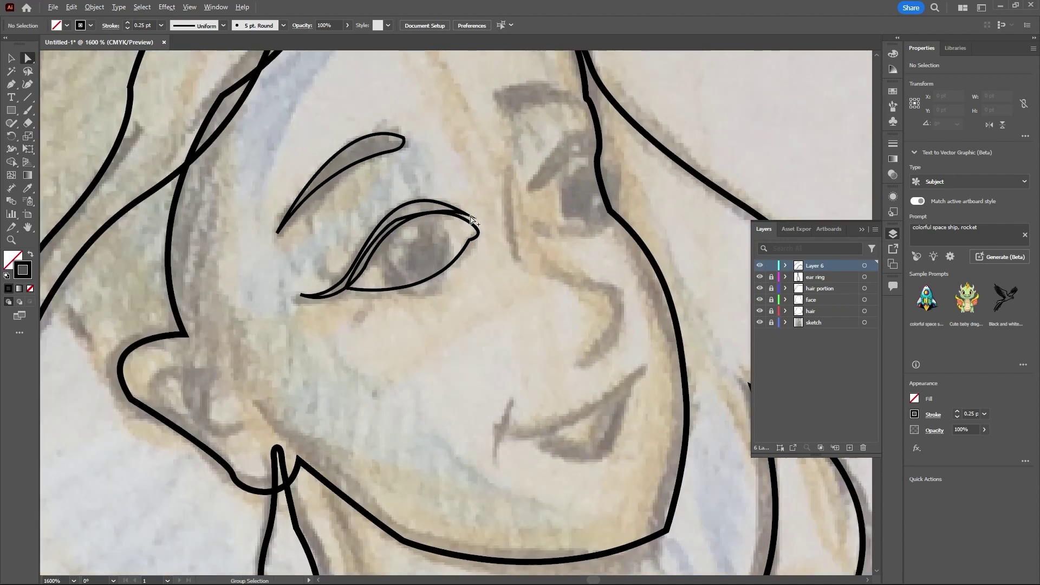
{"action": "scroll", "coordinate": [464, 223], "scroll_direction": "up", "scroll_amount": 2}
{"action": "left_click", "coordinate": [447, 209]}
{"action": "left_click_drag", "start_coordinate": [447, 208], "coordinate": [438, 214]}
{"action": "left_click", "coordinate": [473, 223]}
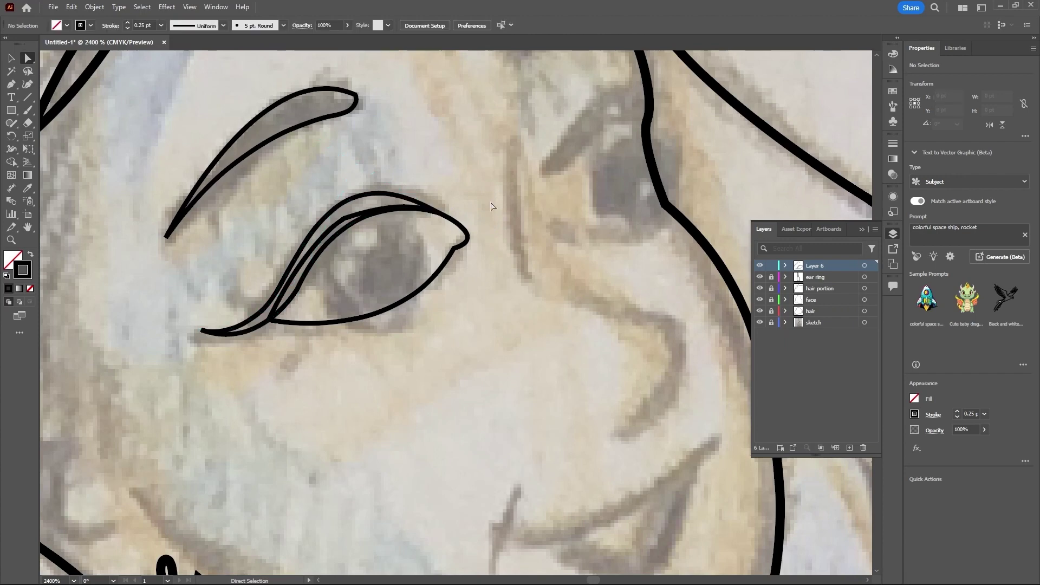
{"action": "scroll", "coordinate": [473, 224], "scroll_direction": "down", "scroll_amount": 2}
{"action": "scroll", "coordinate": [440, 249], "scroll_direction": "up", "scroll_amount": 1}
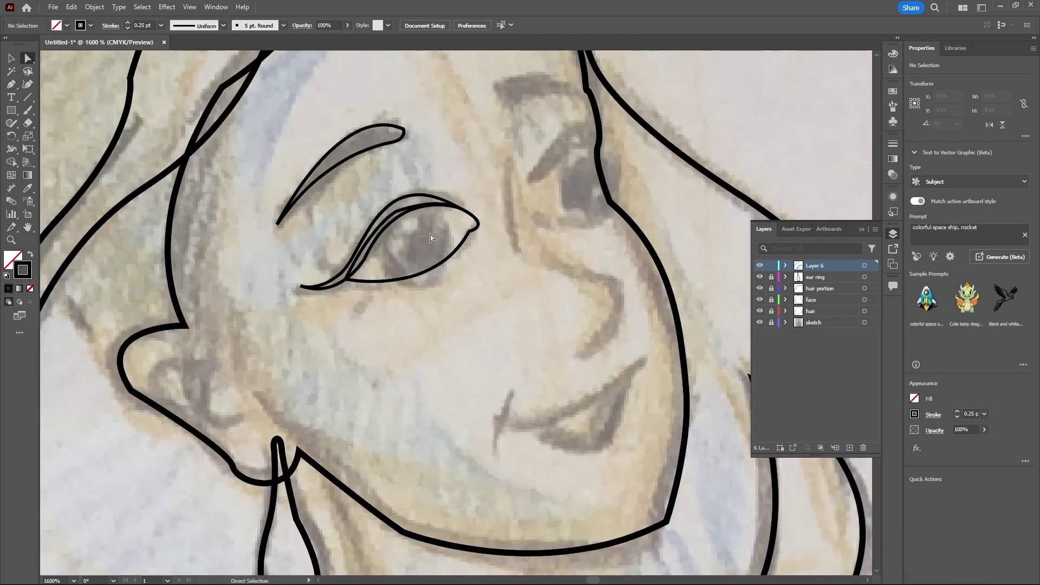
Step: Draw the iris as an ellipse about 4.68 by 5.07 pt and position it inside the eye outline over the sketched iris
{"action": "left_click", "coordinate": [11, 110]}
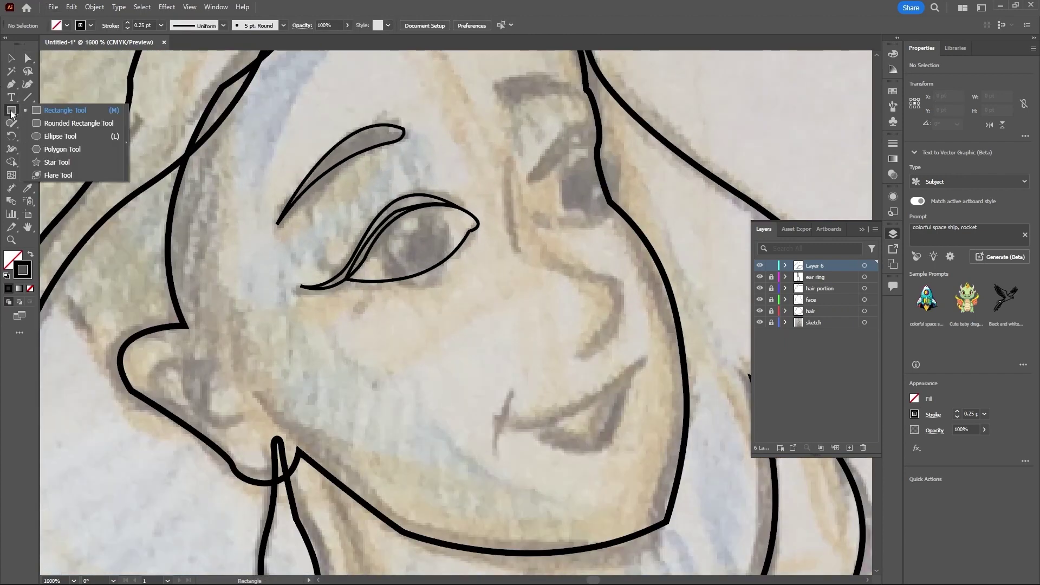
{"action": "left_click", "coordinate": [67, 137]}
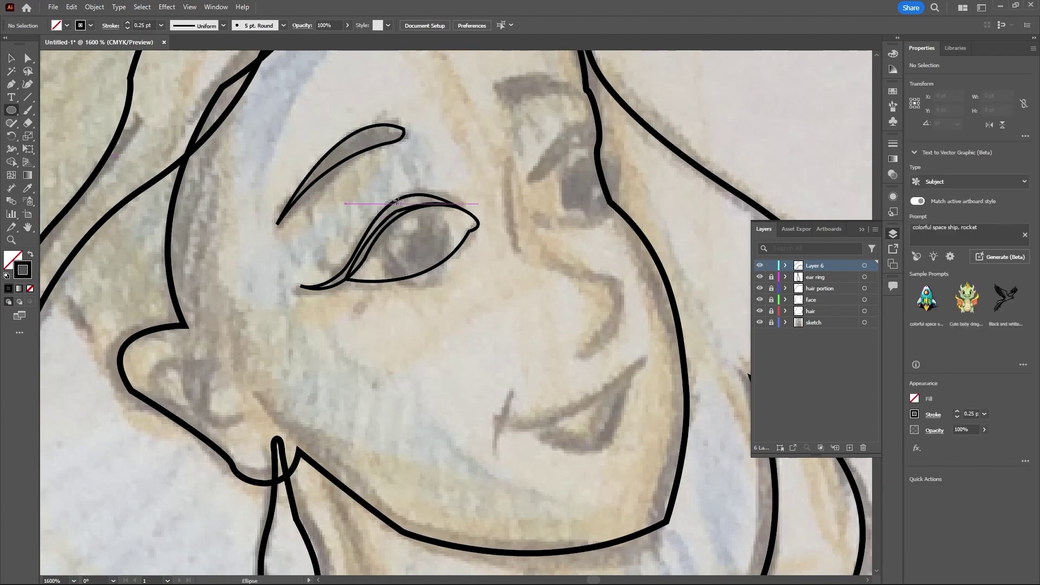
{"action": "scroll", "coordinate": [420, 192], "scroll_direction": "down", "scroll_amount": 2}
{"action": "scroll", "coordinate": [411, 223], "scroll_direction": "up", "scroll_amount": 2}
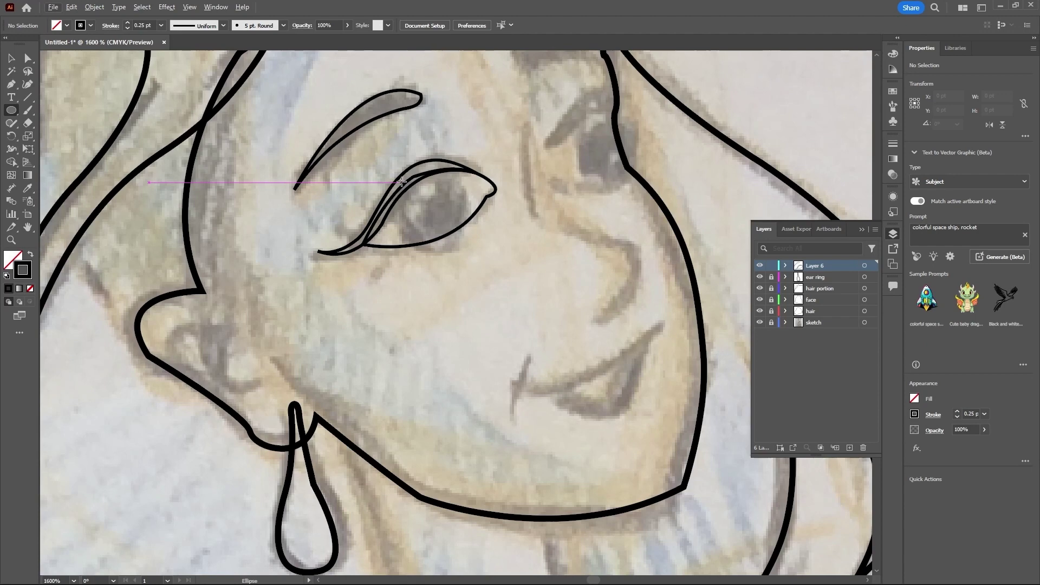
{"action": "left_click_drag", "start_coordinate": [402, 183], "coordinate": [460, 244]}
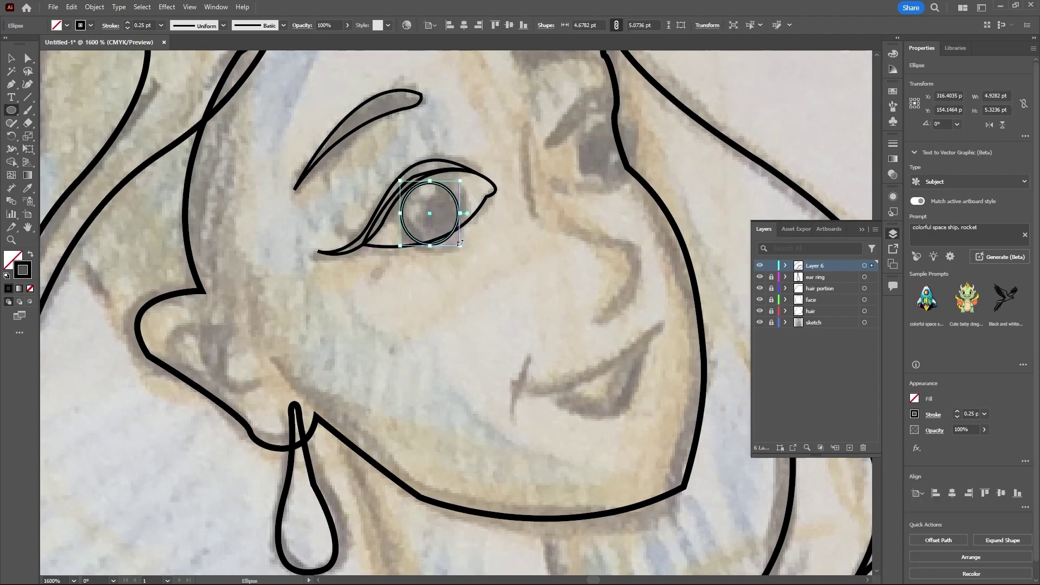
{"action": "key", "text": "v"}
{"action": "left_click_drag", "start_coordinate": [455, 197], "coordinate": [459, 196]}
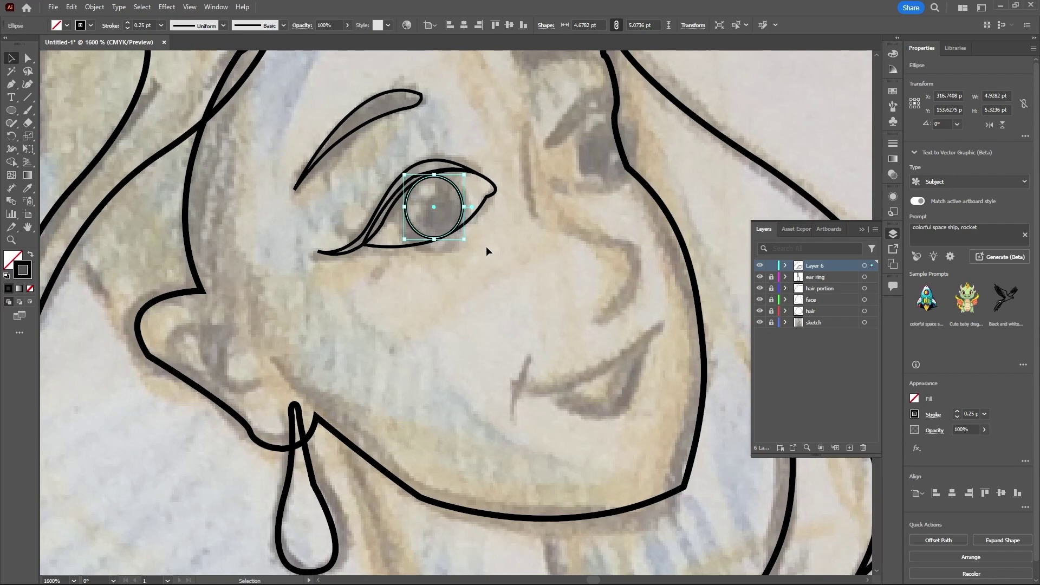
Step: Draw a highlight circle about 1.82 pt in diameter inside the upper part of the iris
{"action": "key", "text": "l"}
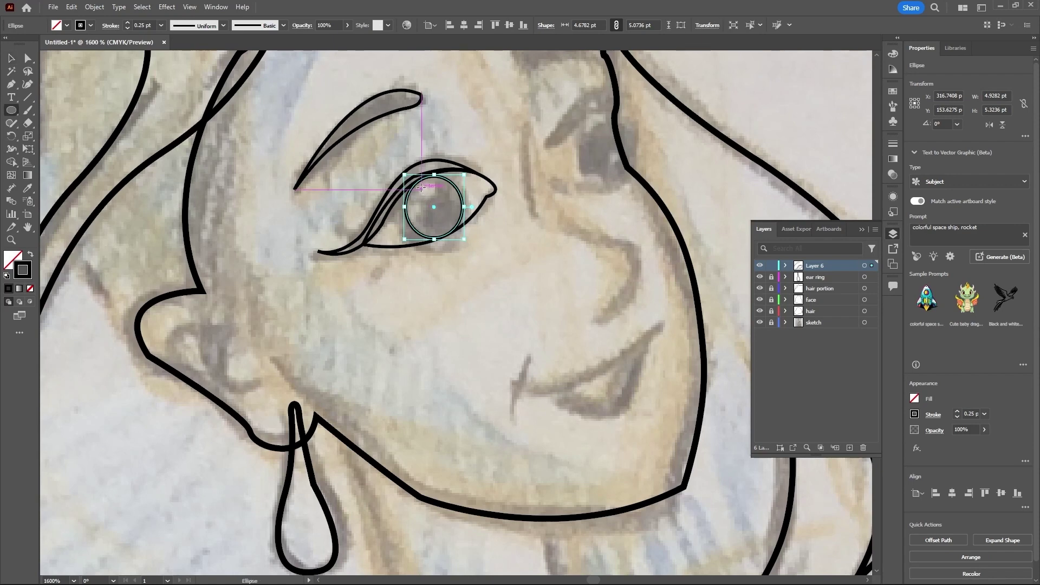
{"action": "left_click_drag", "start_coordinate": [422, 187], "coordinate": [442, 211]}
{"action": "key", "text": "v"}
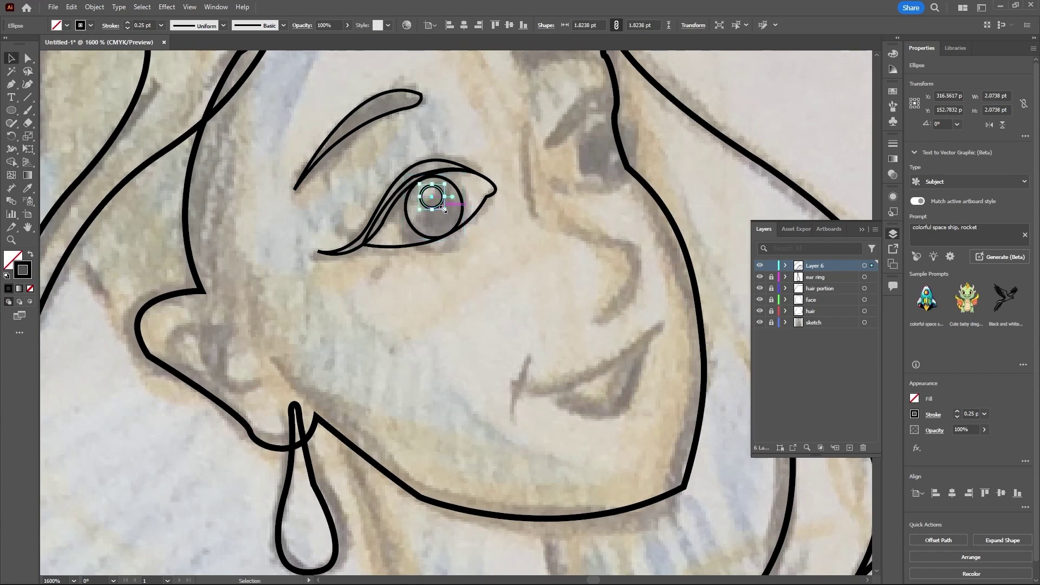
{"action": "left_click", "coordinate": [495, 225]}
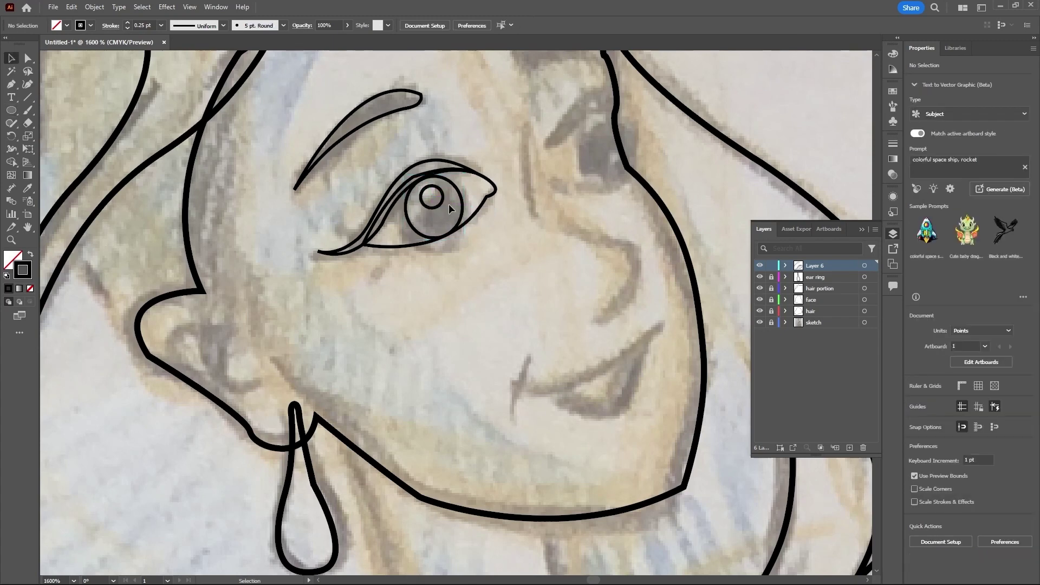
Step: Try placing the highlight circle closer to the iris's upper, ear-side edge
{"action": "left_click", "coordinate": [440, 203]}
{"action": "mouse_move", "coordinate": [441, 205]}
{"action": "left_mouse_down"}
{"action": "mouse_move", "coordinate": [441, 188]}
{"action": "mouse_move", "coordinate": [428, 198]}
{"action": "left_mouse_up"}
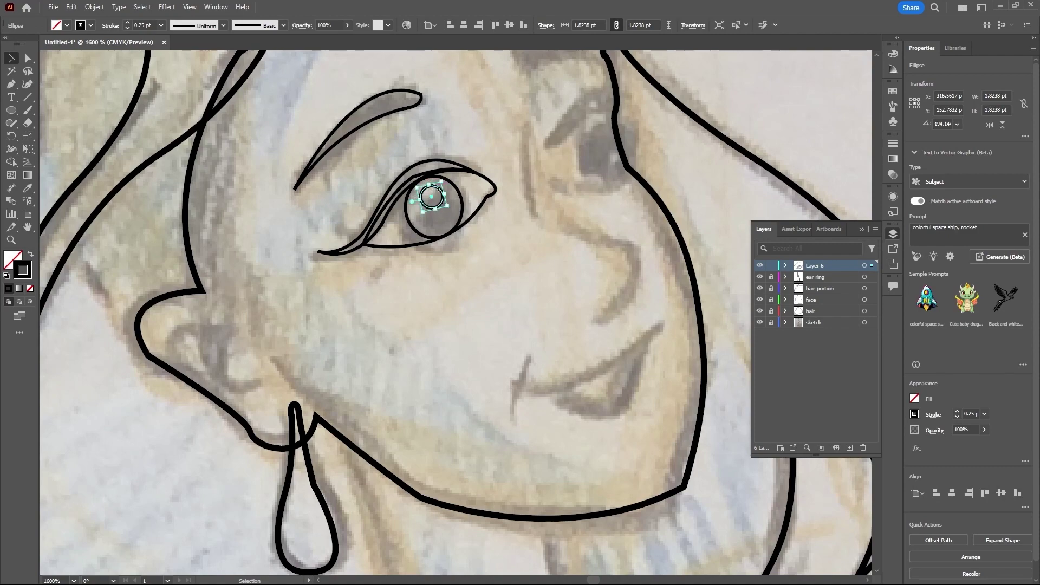
{"action": "scroll", "coordinate": [412, 198], "scroll_direction": "up", "scroll_amount": 1}
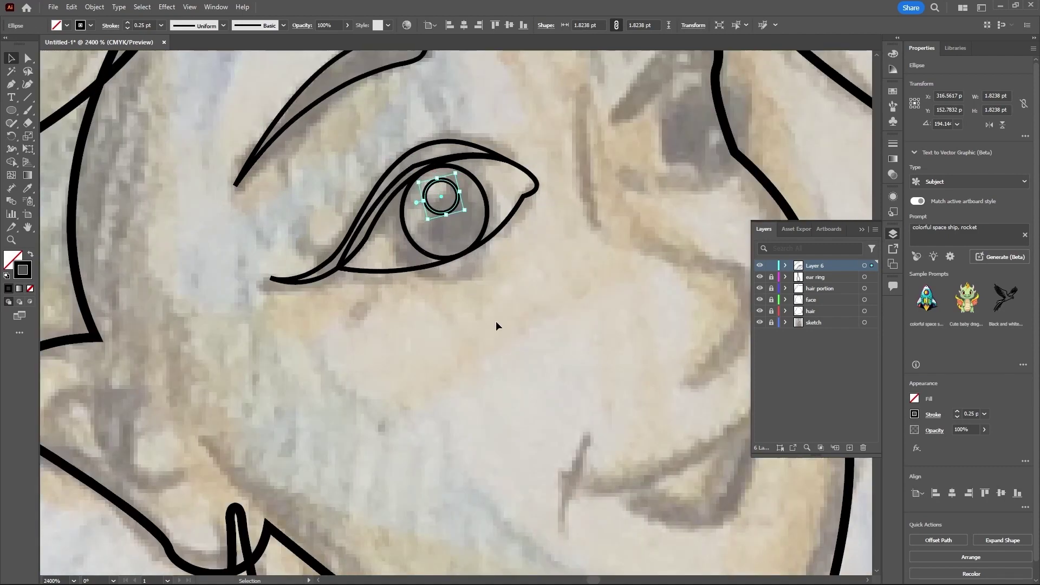
{"action": "left_click", "coordinate": [496, 321]}
{"action": "left_click_drag", "start_coordinate": [445, 211], "coordinate": [438, 208]}
{"action": "key", "text": "ctrl+minus"}
{"action": "key", "text": "ctrl+minus"}
{"action": "key", "text": "ctrl+minus"}
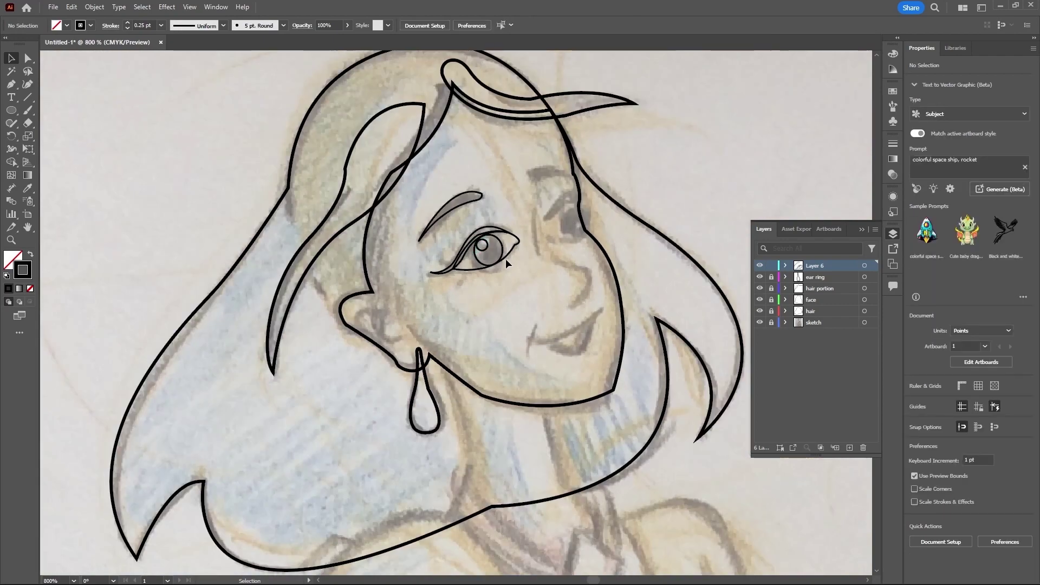
Step: Move the highlight circle to the top of the iris, slightly toward the nose
{"action": "left_click", "coordinate": [506, 258]}
{"action": "scroll", "coordinate": [488, 249], "scroll_direction": "up", "scroll_amount": 4}
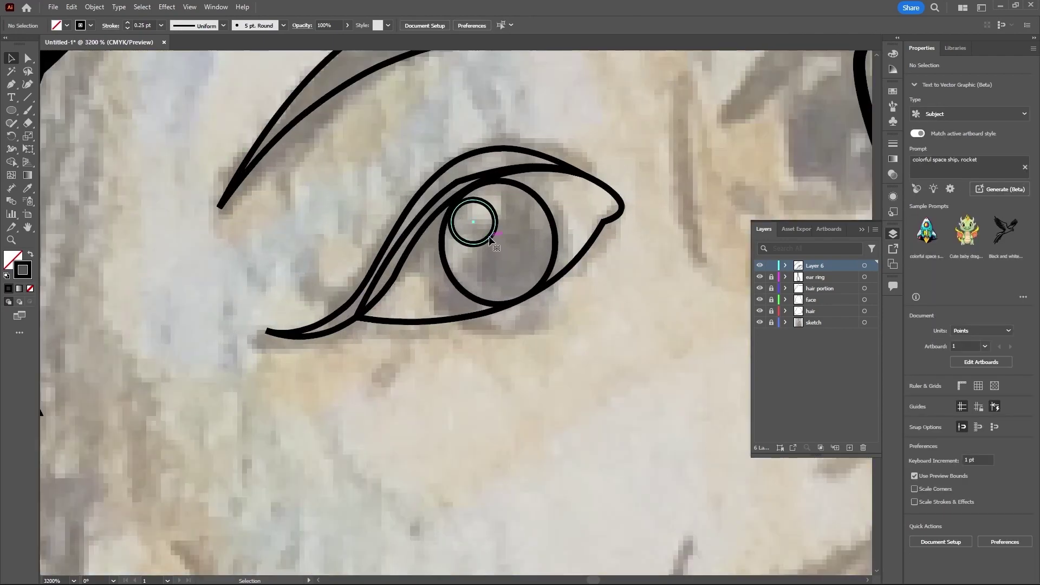
{"action": "left_click_drag", "start_coordinate": [489, 240], "coordinate": [526, 220]}
{"action": "left_click", "coordinate": [569, 293]}
{"action": "scroll", "coordinate": [477, 259], "scroll_direction": "down", "scroll_amount": 3}
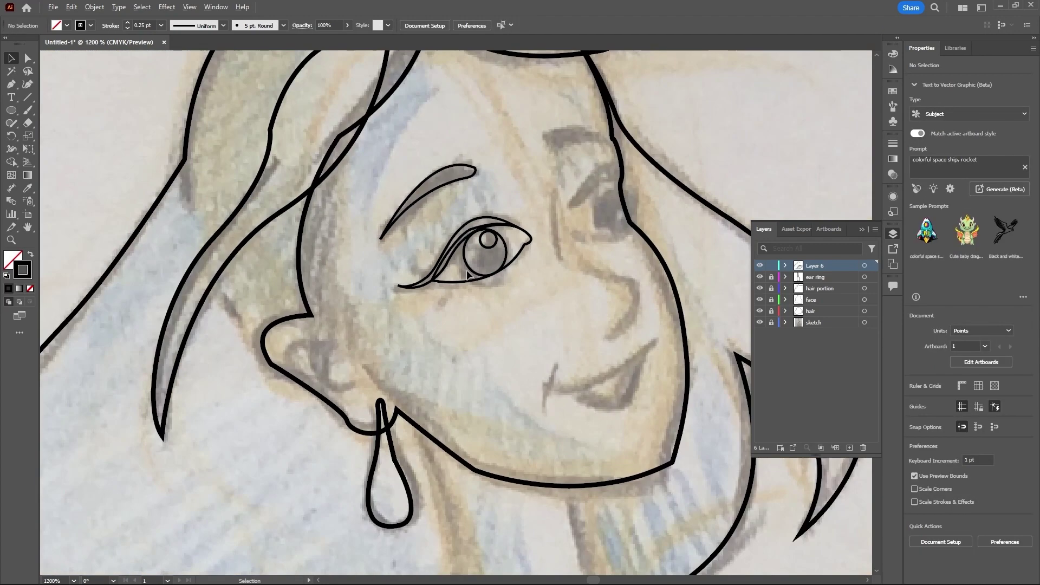
Step: Create the pupil as a concentric scaled-down copy of the iris ellipse, about 2.61 by 2.83 pt
{"action": "scroll", "coordinate": [498, 298], "scroll_direction": "down", "scroll_amount": 2}
{"action": "scroll", "coordinate": [525, 306], "scroll_direction": "down", "scroll_amount": 2}
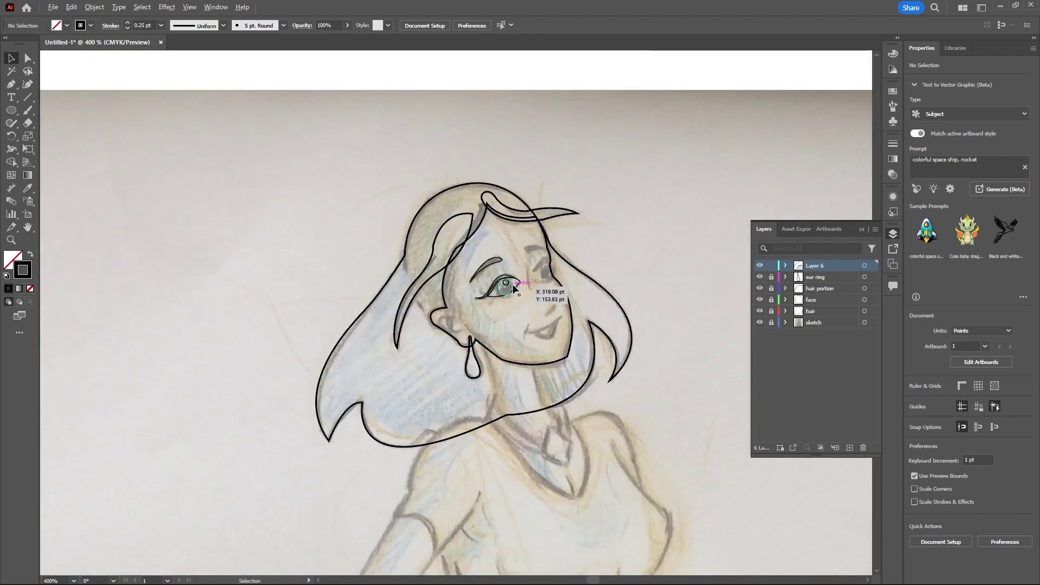
{"action": "scroll", "coordinate": [514, 289], "scroll_direction": "up", "scroll_amount": 4}
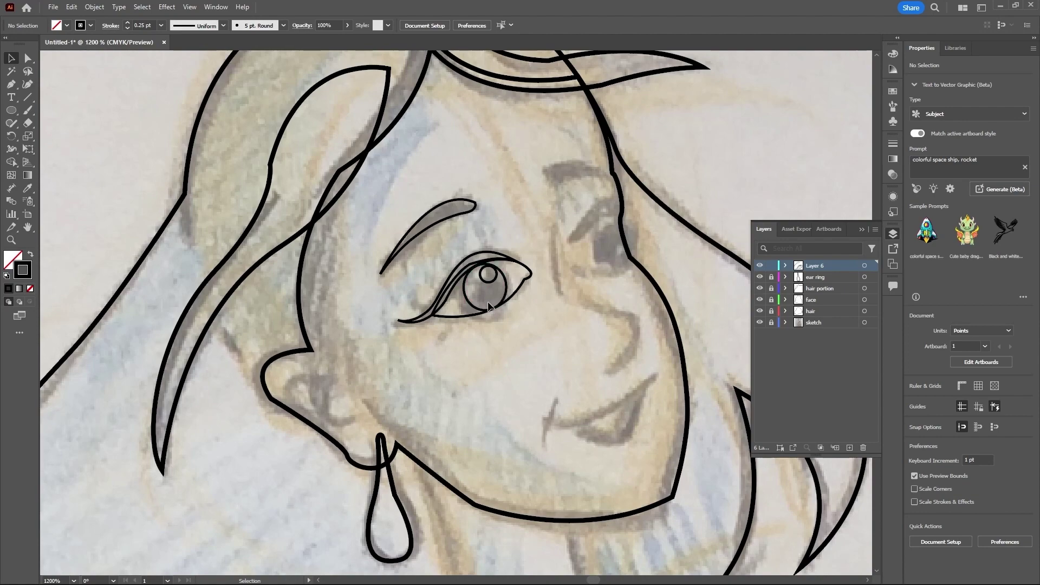
{"action": "scroll", "coordinate": [488, 306], "scroll_direction": "up", "scroll_amount": 1}
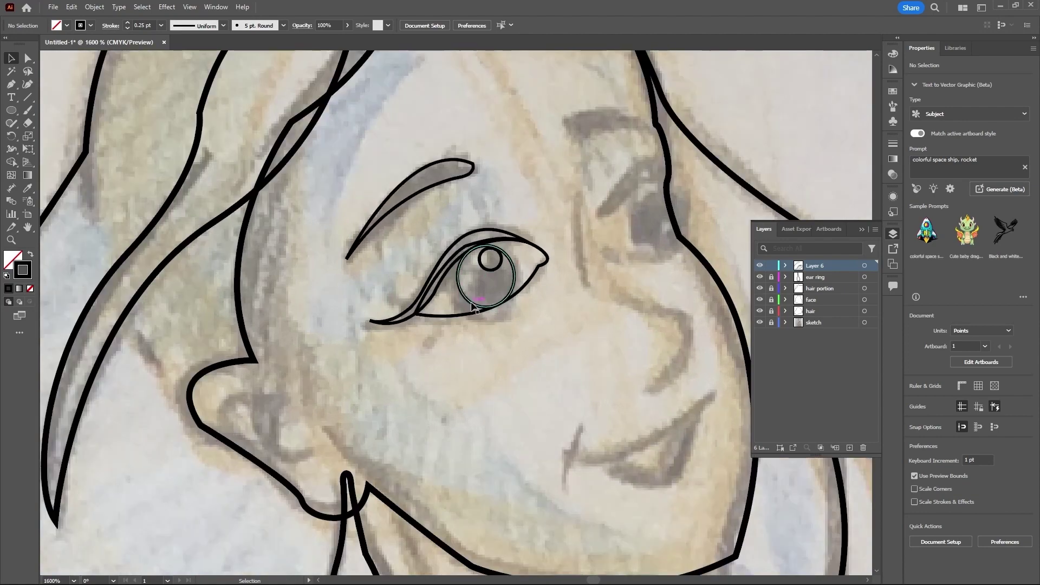
{"action": "left_click", "coordinate": [472, 307]}
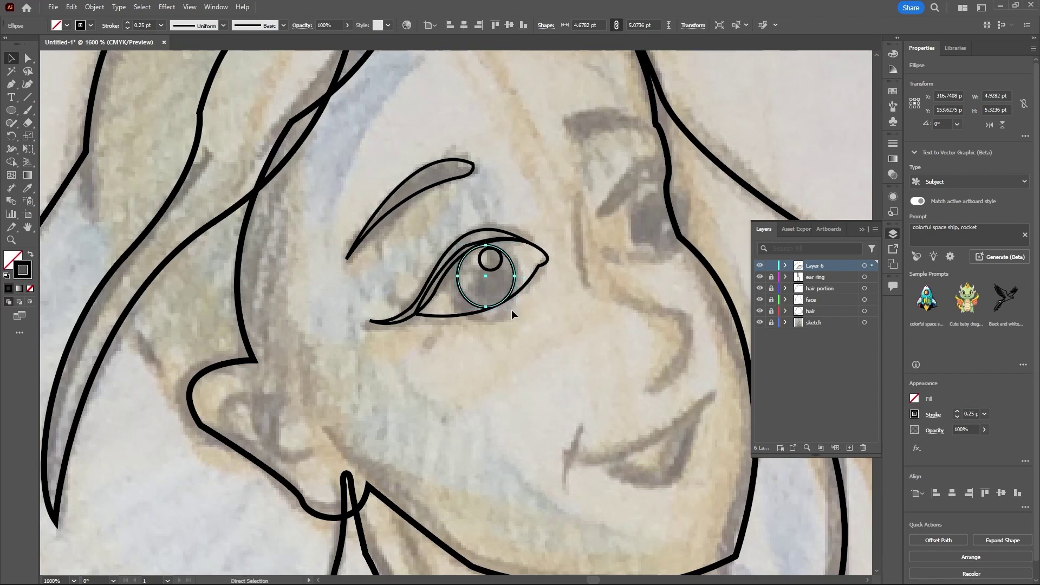
{"action": "key", "text": "ctrl"}
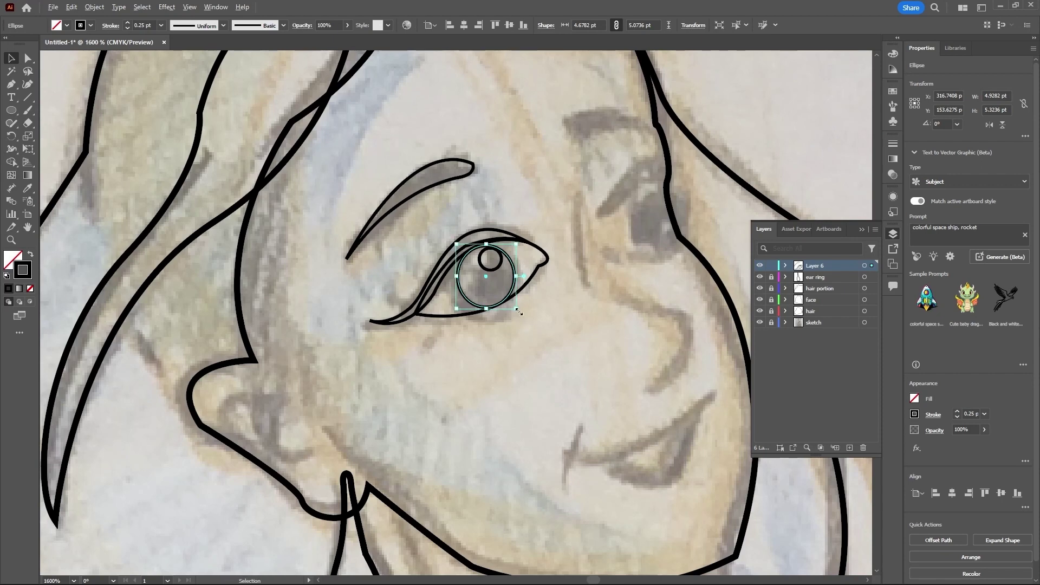
{"action": "left_click_drag", "start_coordinate": [517, 312], "coordinate": [512, 297]}
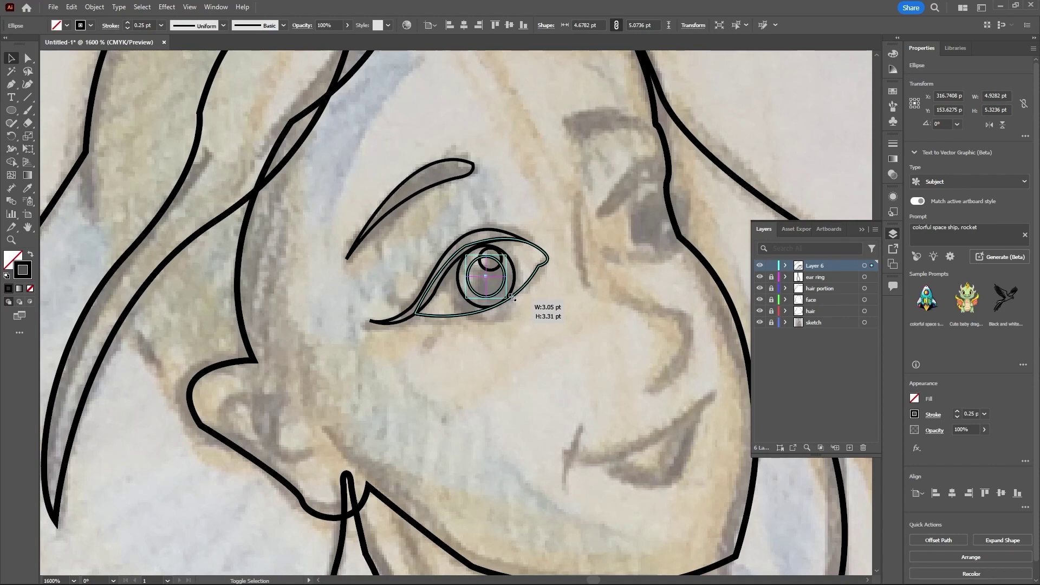
{"action": "left_click_drag", "start_coordinate": [512, 297], "coordinate": [511, 295]}
{"action": "key", "text": "ctrl+="}
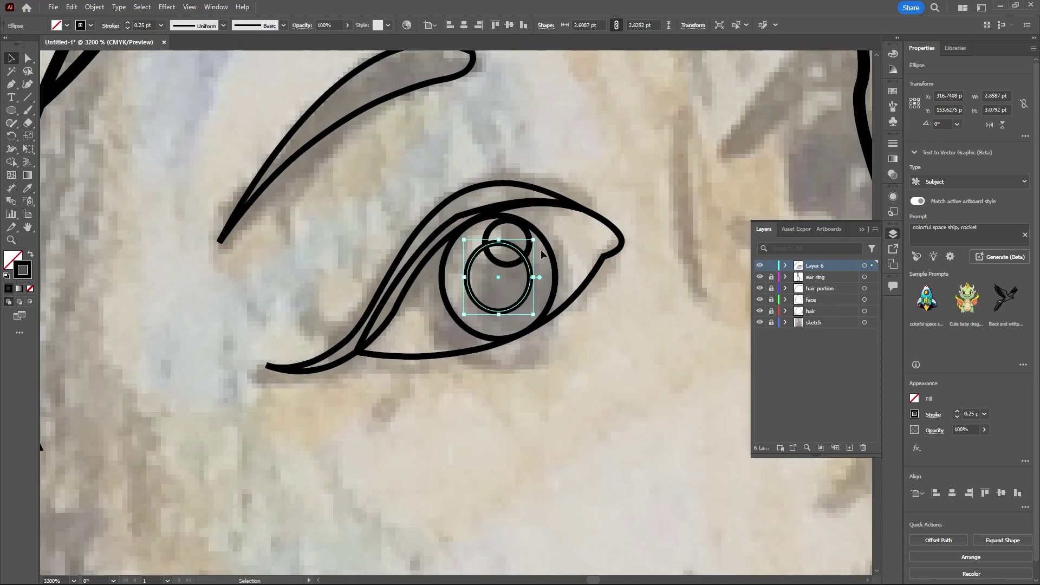
{"action": "left_click", "coordinate": [563, 243]}
{"action": "left_click", "coordinate": [530, 274]}
{"action": "left_click", "coordinate": [568, 249]}
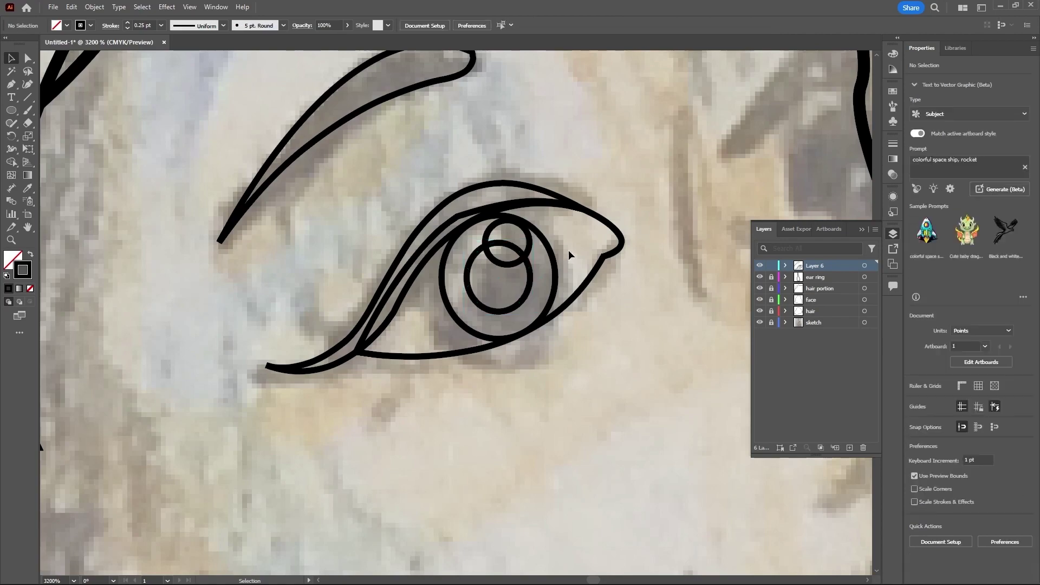
Step: Trace the far eyebrow, near the face's edge, as a closed curved shape about 7.6 pt wide with a pointed outer end
{"action": "scroll", "coordinate": [547, 279], "scroll_direction": "down", "scroll_amount": 3}
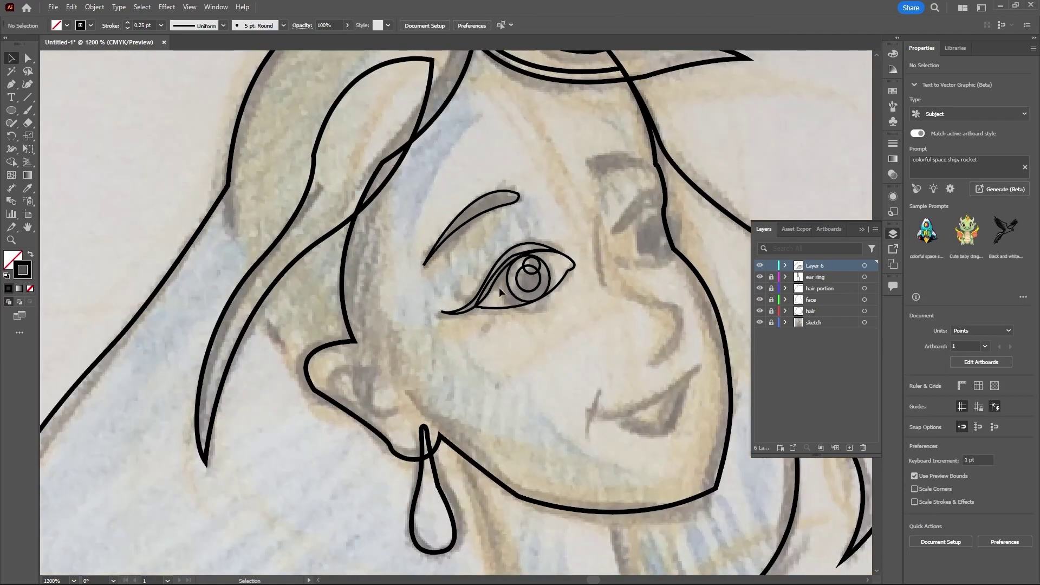
{"action": "scroll", "coordinate": [591, 283], "scroll_direction": "down", "scroll_amount": 3}
{"action": "scroll", "coordinate": [585, 283], "scroll_direction": "up", "scroll_amount": 5}
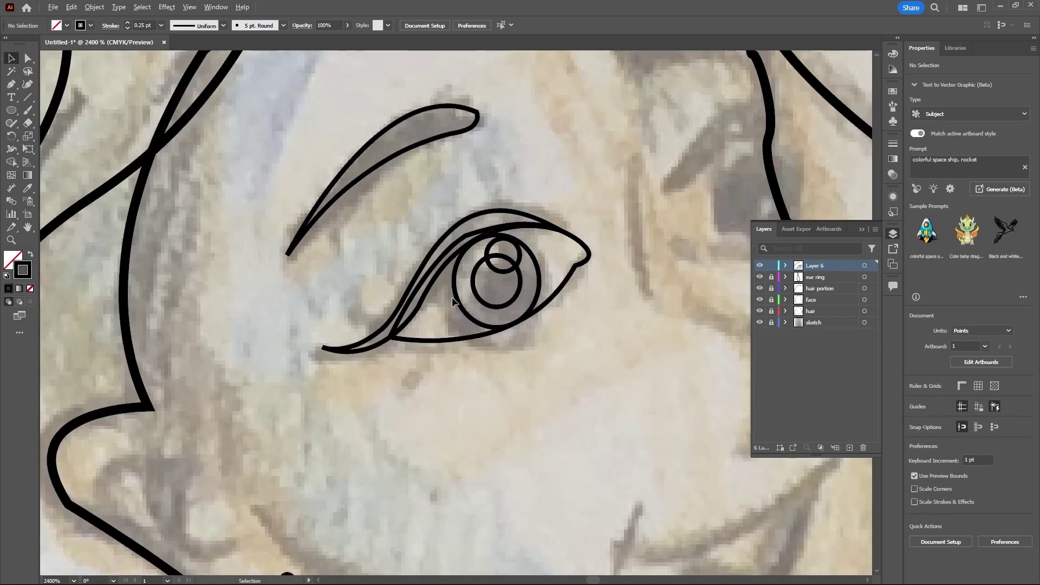
{"action": "scroll", "coordinate": [450, 297], "scroll_direction": "down", "scroll_amount": 4}
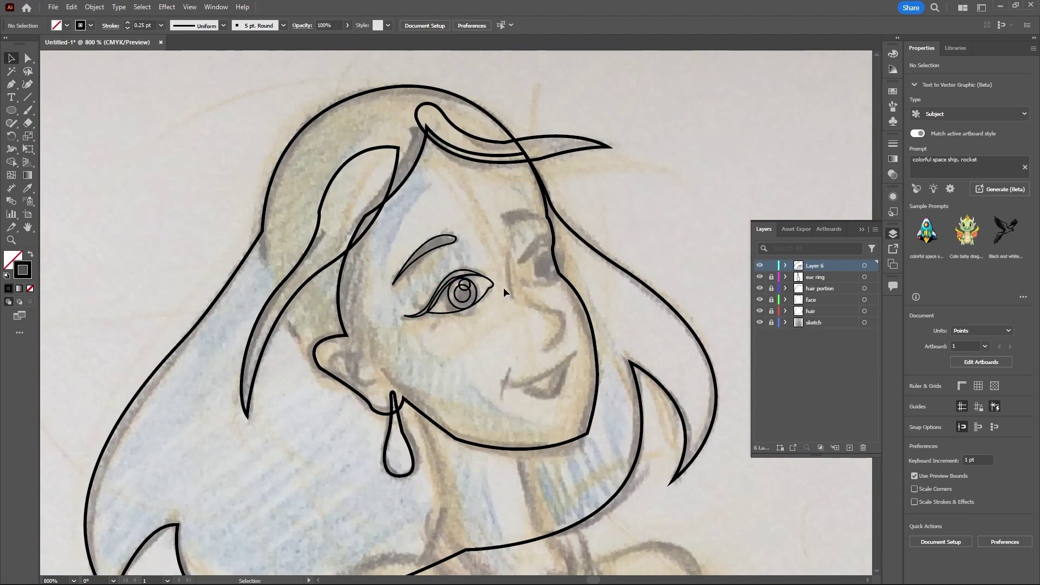
{"action": "scroll", "coordinate": [427, 273], "scroll_direction": "down", "scroll_amount": 3}
{"action": "scroll", "coordinate": [498, 258], "scroll_direction": "up", "scroll_amount": 4}
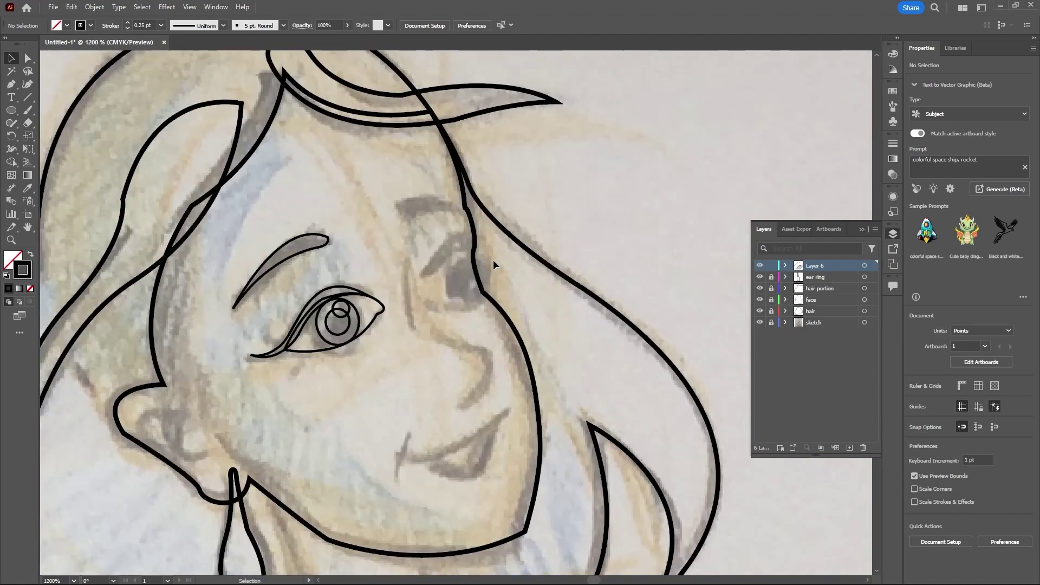
{"action": "key", "text": "p"}
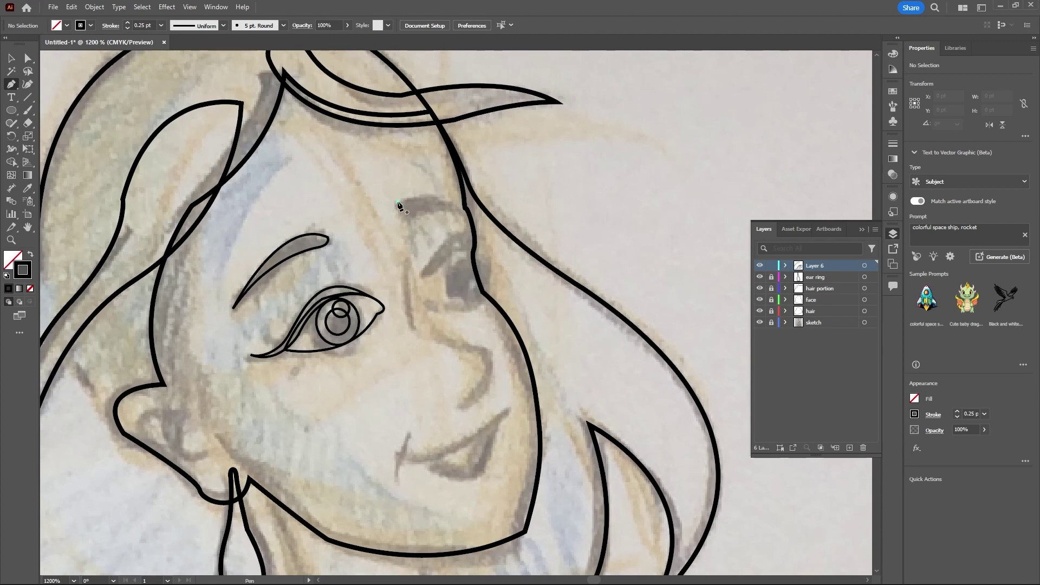
{"action": "left_click", "coordinate": [398, 202]}
{"action": "left_click_drag", "start_coordinate": [459, 210], "coordinate": [480, 235]}
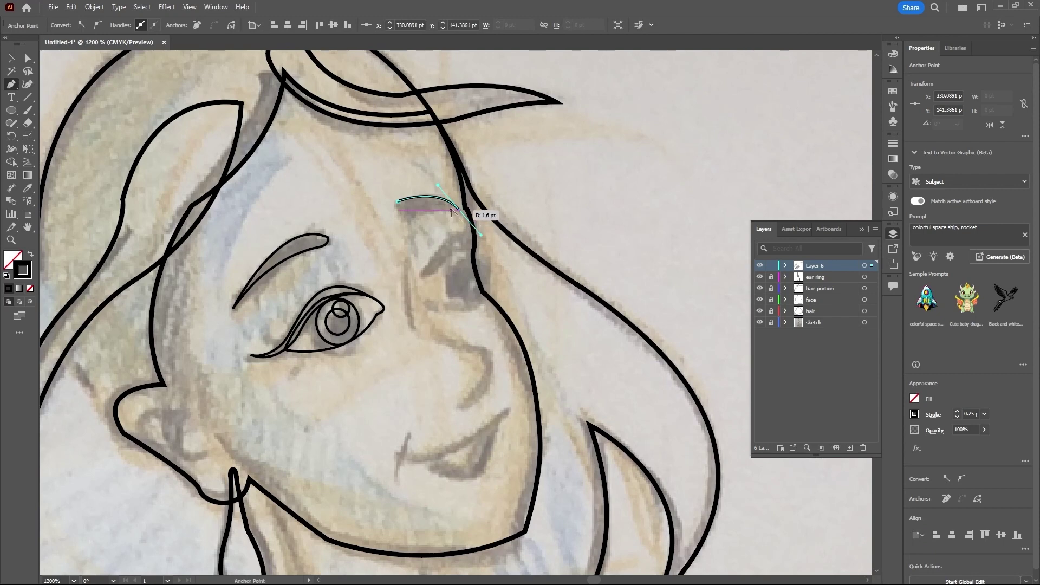
{"action": "left_click", "coordinate": [455, 211]}
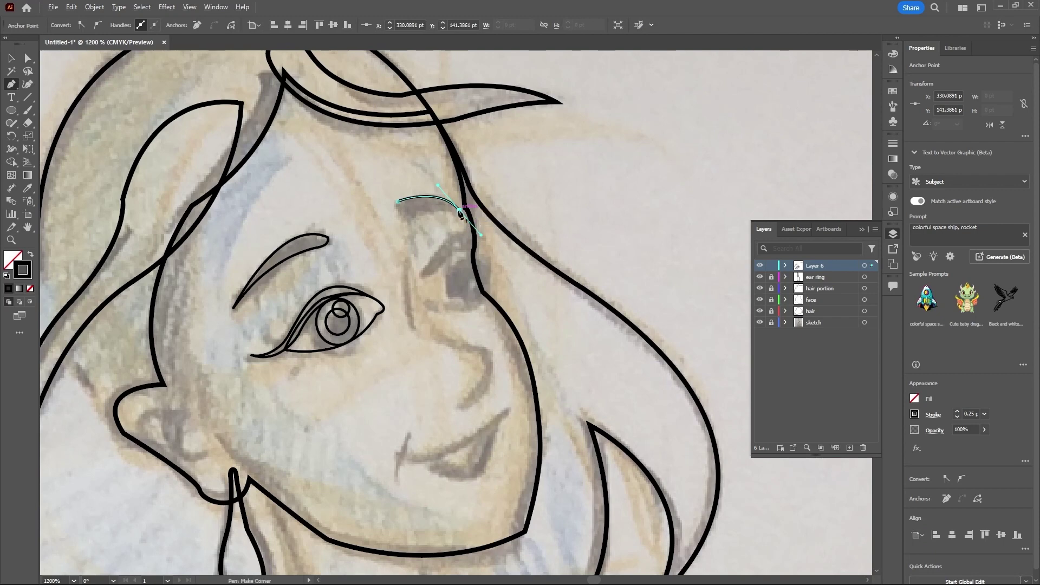
{"action": "left_click_drag", "start_coordinate": [403, 219], "coordinate": [407, 193]}
{"action": "left_click", "coordinate": [404, 220]}
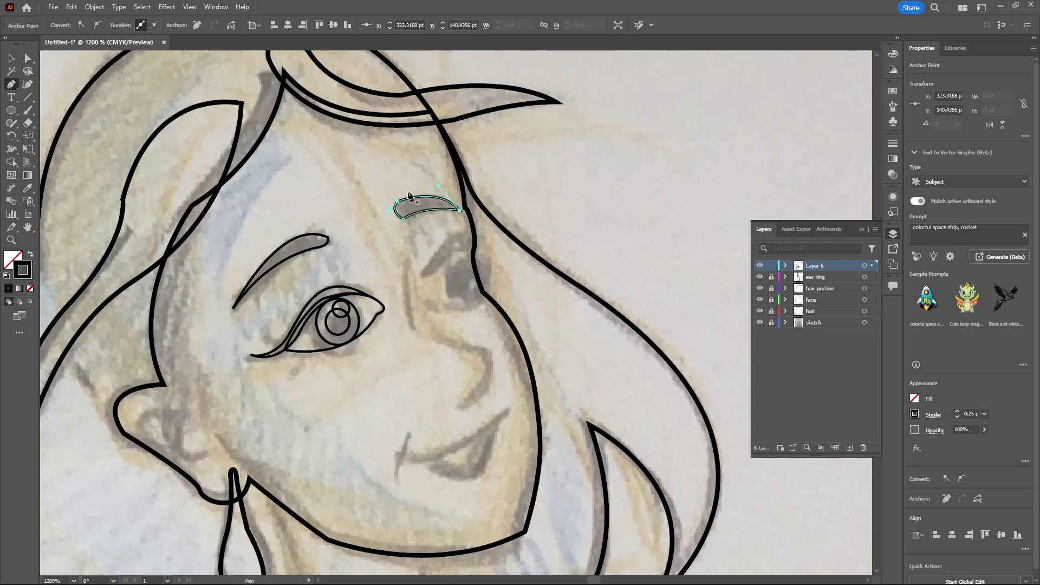
{"action": "key", "text": "v"}
{"action": "left_click", "coordinate": [420, 250]}
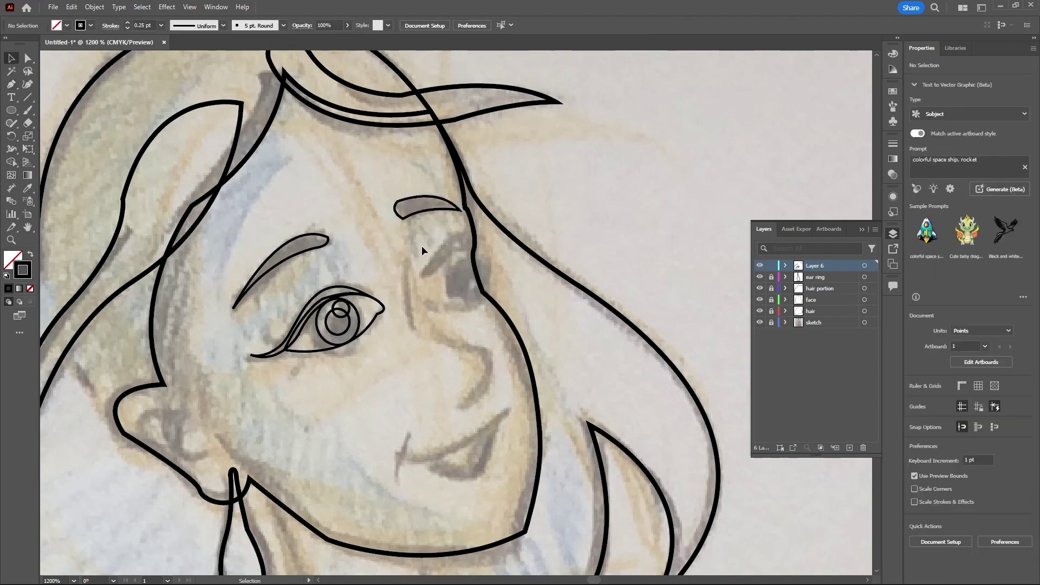
Step: Reshape the far eyebrow by arching its lower edge upward and adjusting its upper curve to follow the sketch
{"action": "scroll", "coordinate": [421, 225], "scroll_direction": "up", "scroll_amount": 2}
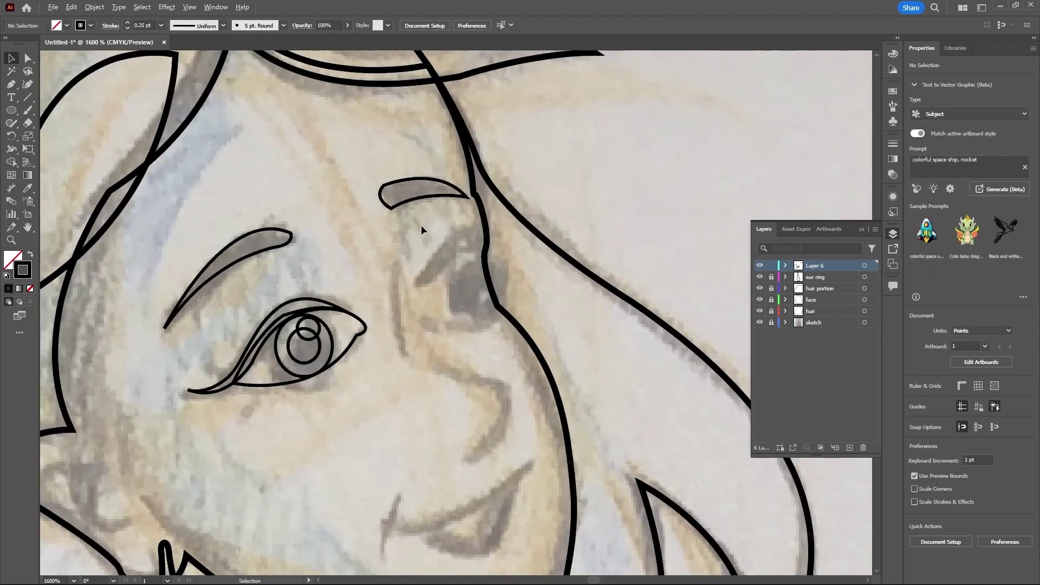
{"action": "key", "text": "a"}
{"action": "left_click", "coordinate": [421, 193]}
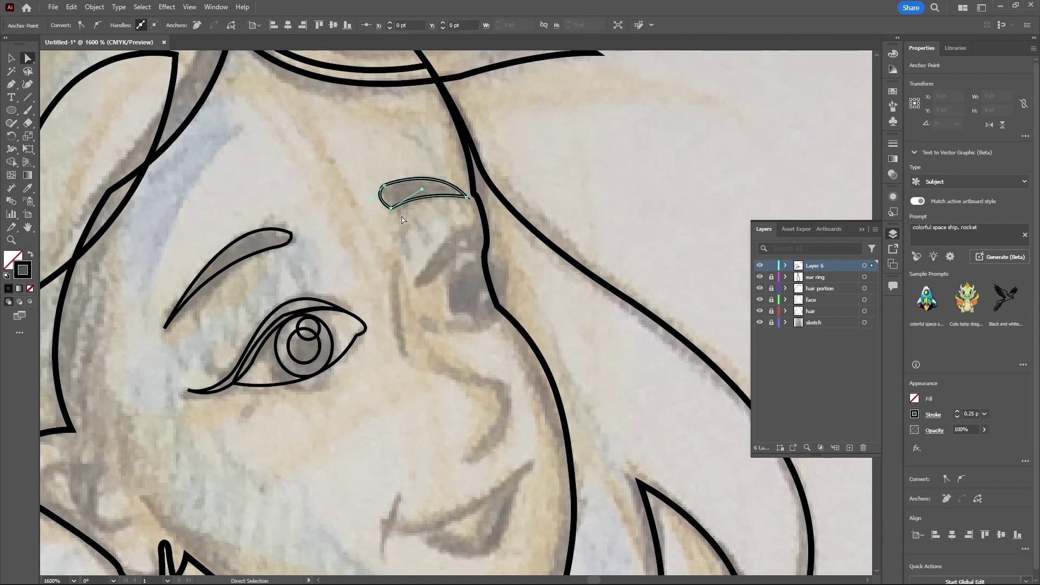
{"action": "left_click_drag", "start_coordinate": [422, 193], "coordinate": [414, 180]}
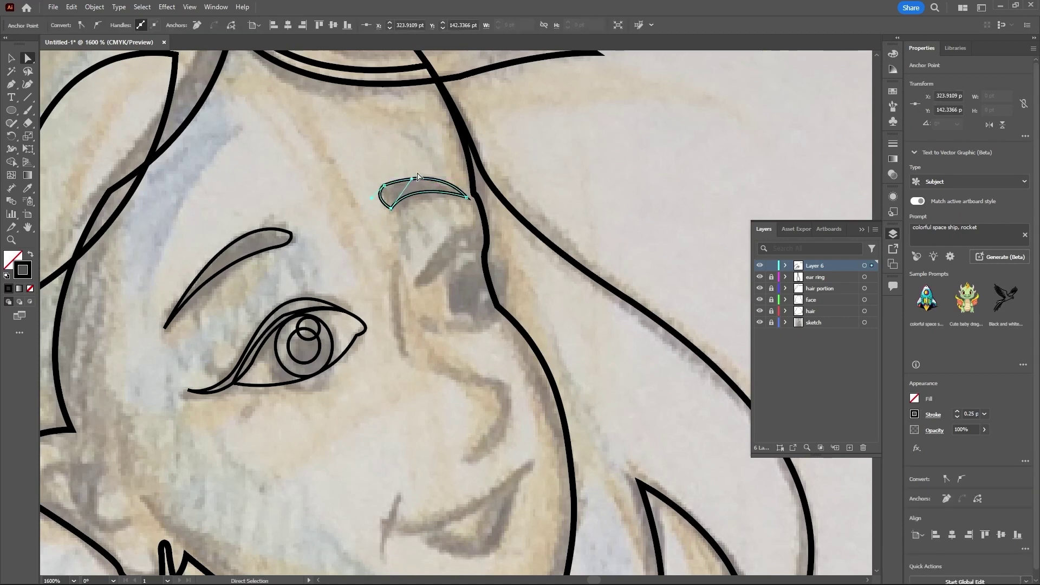
{"action": "left_click", "coordinate": [439, 180]}
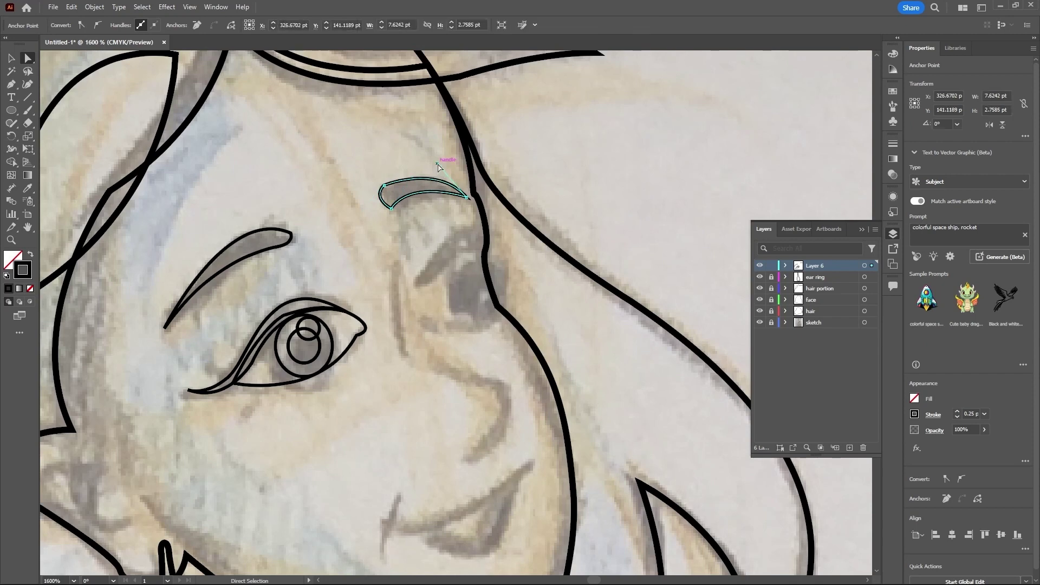
{"action": "left_click_drag", "start_coordinate": [438, 167], "coordinate": [425, 161]}
{"action": "left_click", "coordinate": [435, 169]}
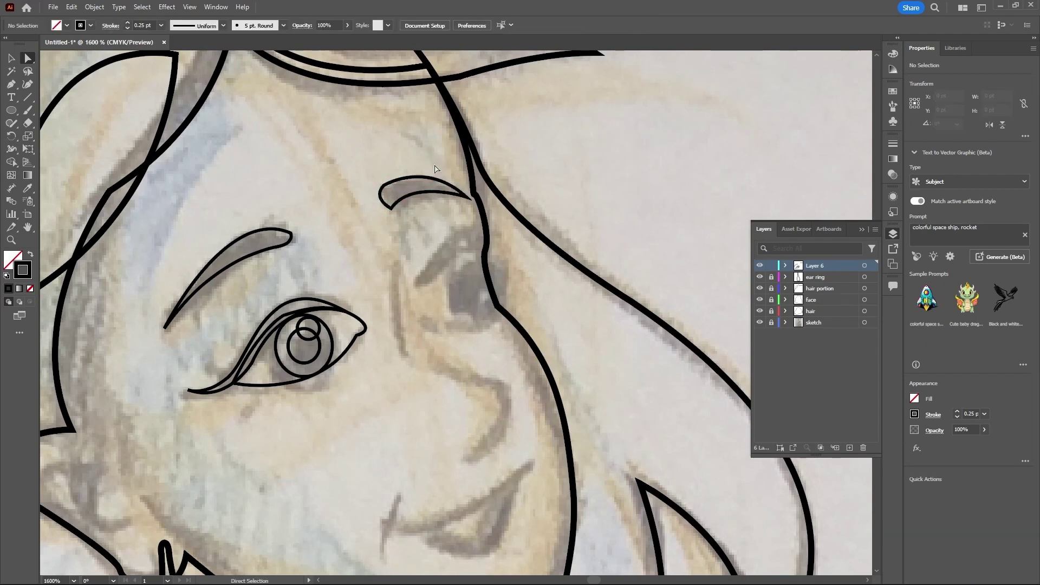
Step: Start tracing the far eye's upper lid with a curve from its inner corner up to the face outline
{"action": "scroll", "coordinate": [400, 219], "scroll_direction": "down", "scroll_amount": 1}
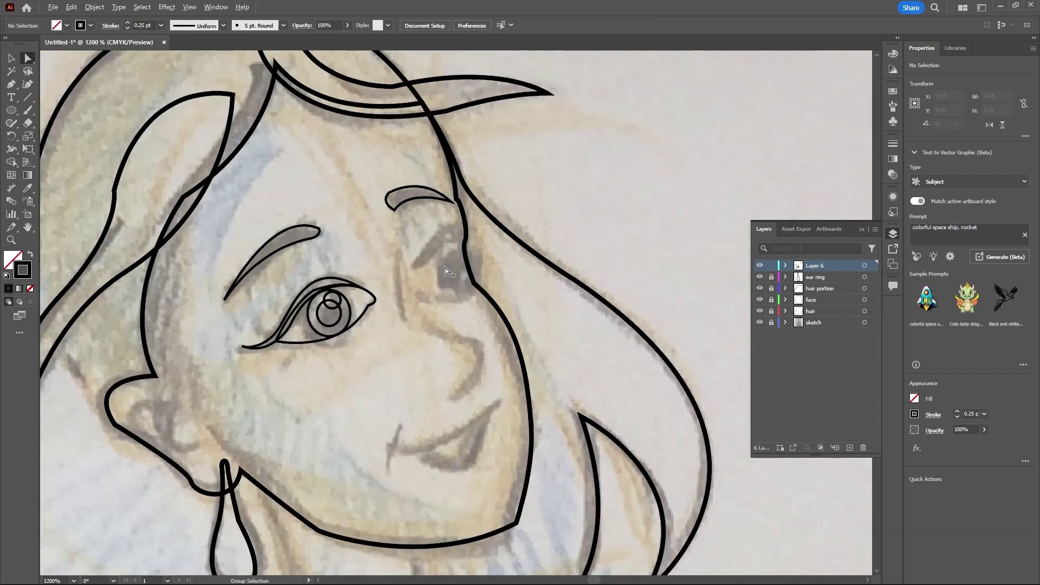
{"action": "scroll", "coordinate": [428, 271], "scroll_direction": "up", "scroll_amount": 1}
{"action": "key", "text": "p"}
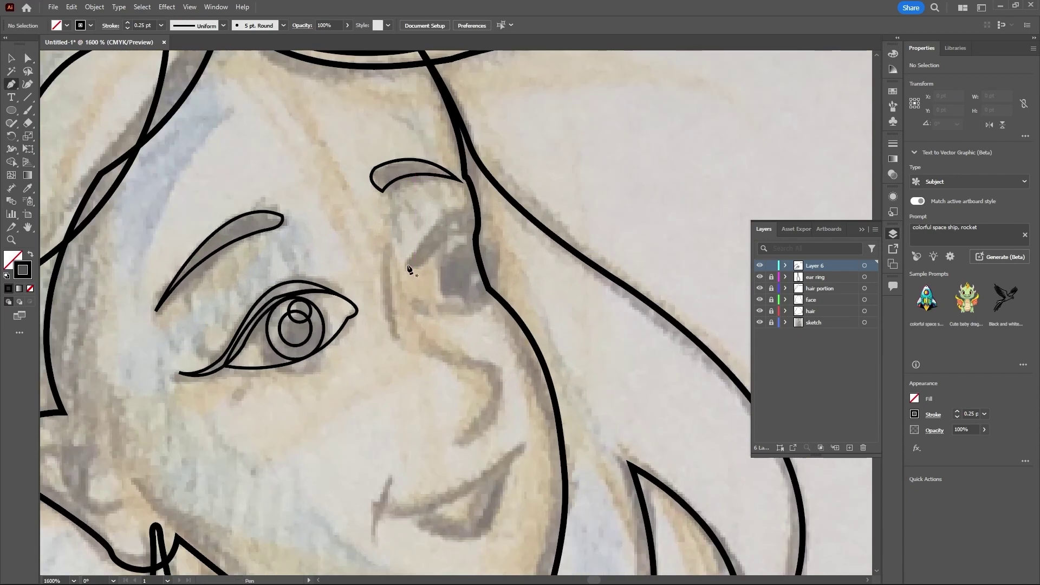
{"action": "left_click", "coordinate": [405, 261]}
{"action": "left_click_drag", "start_coordinate": [473, 218], "coordinate": [492, 247]}
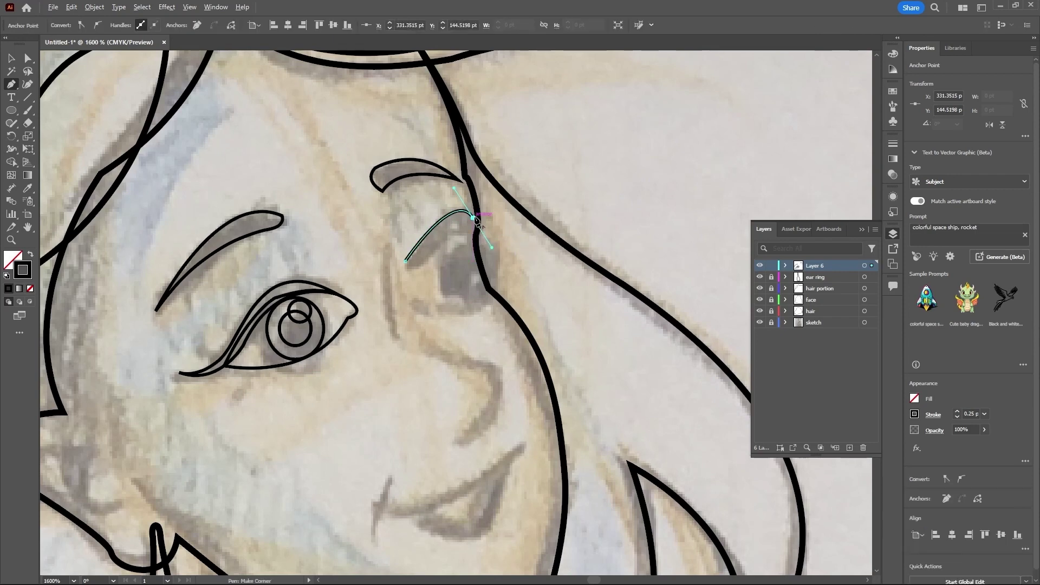
{"action": "left_click_drag", "start_coordinate": [473, 218], "coordinate": [472, 234]}
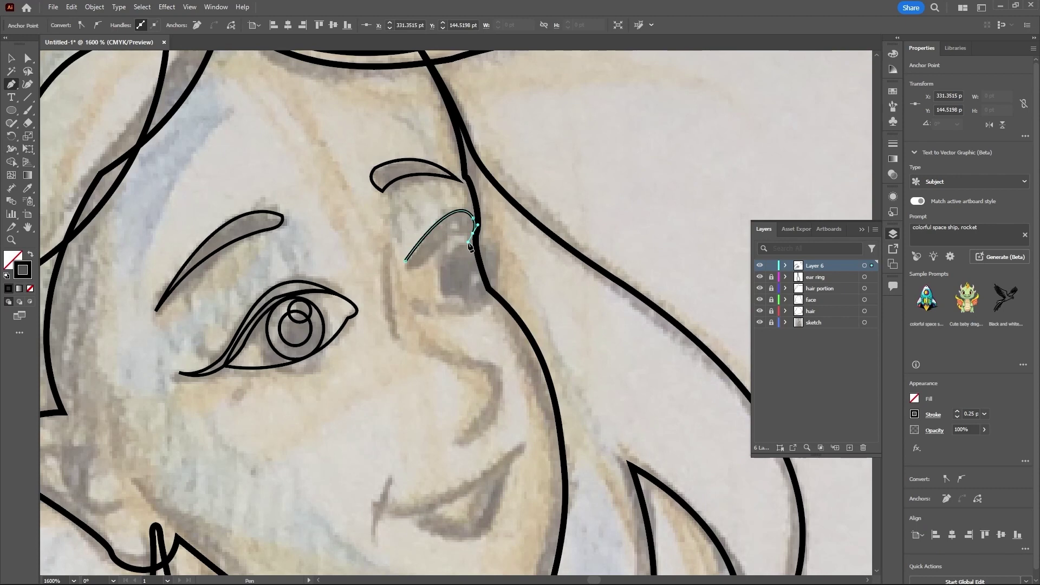
Step: Close the far eye's upper lid shape with a lower curve back to its inner corner, making it about 6 pt wide
{"action": "left_click", "coordinate": [407, 265]}
{"action": "left_click_drag", "start_coordinate": [395, 297], "coordinate": [351, 321]}
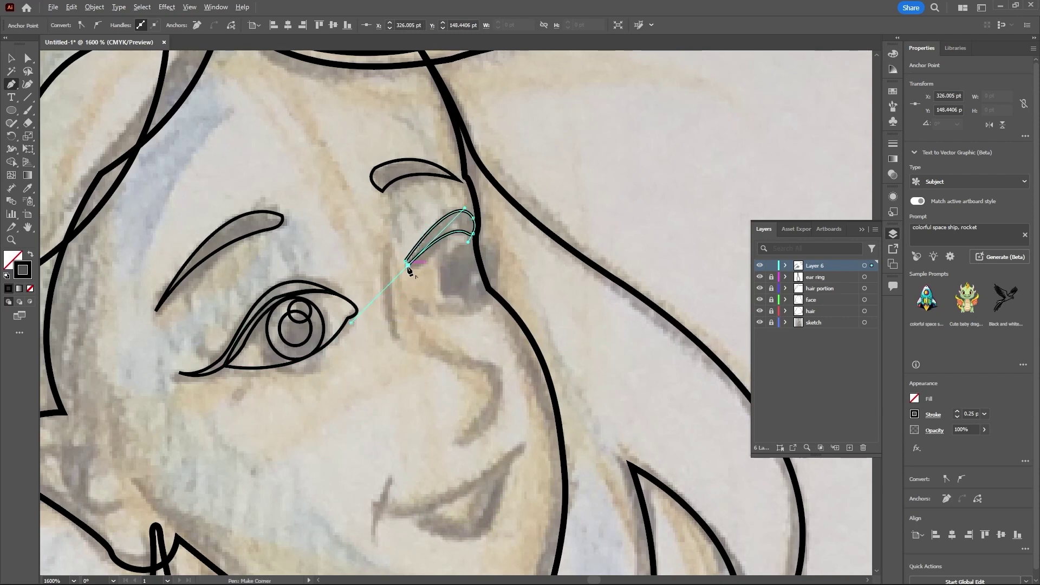
{"action": "left_click_drag", "start_coordinate": [407, 264], "coordinate": [409, 256]}
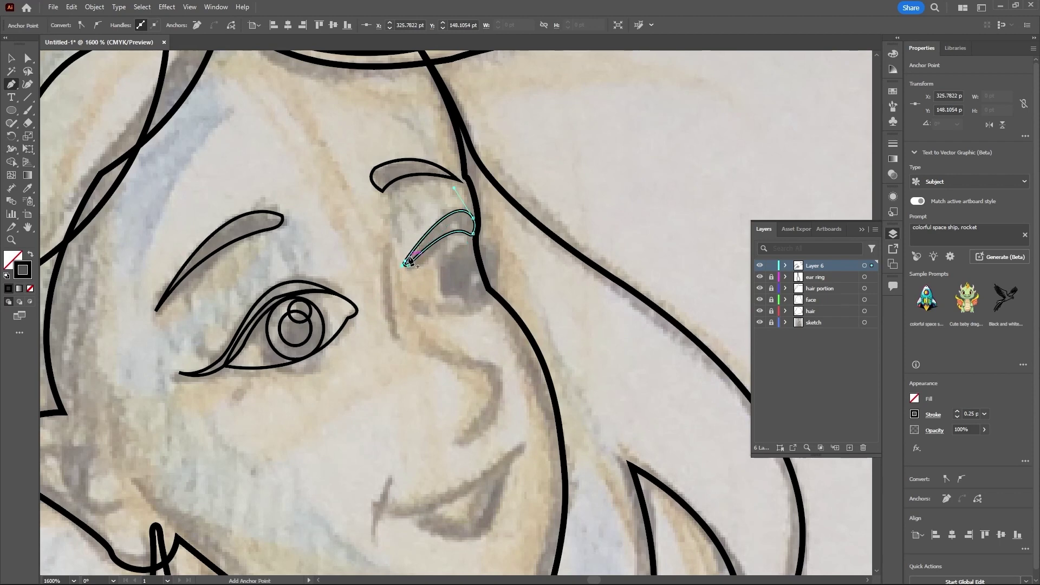
Step: Sharpen the inner corner of the far eye's upper lid by repositioning its tip anchor point
{"action": "key", "text": "a"}
{"action": "scroll", "coordinate": [408, 272], "scroll_direction": "up", "scroll_amount": 2}
{"action": "left_click", "coordinate": [410, 274]}
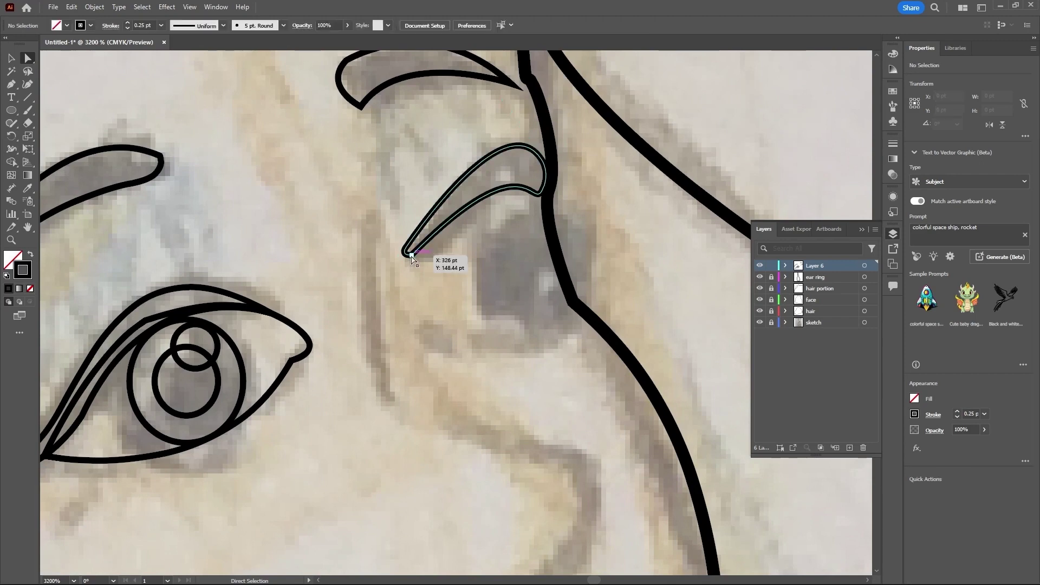
{"action": "left_click", "coordinate": [411, 255]}
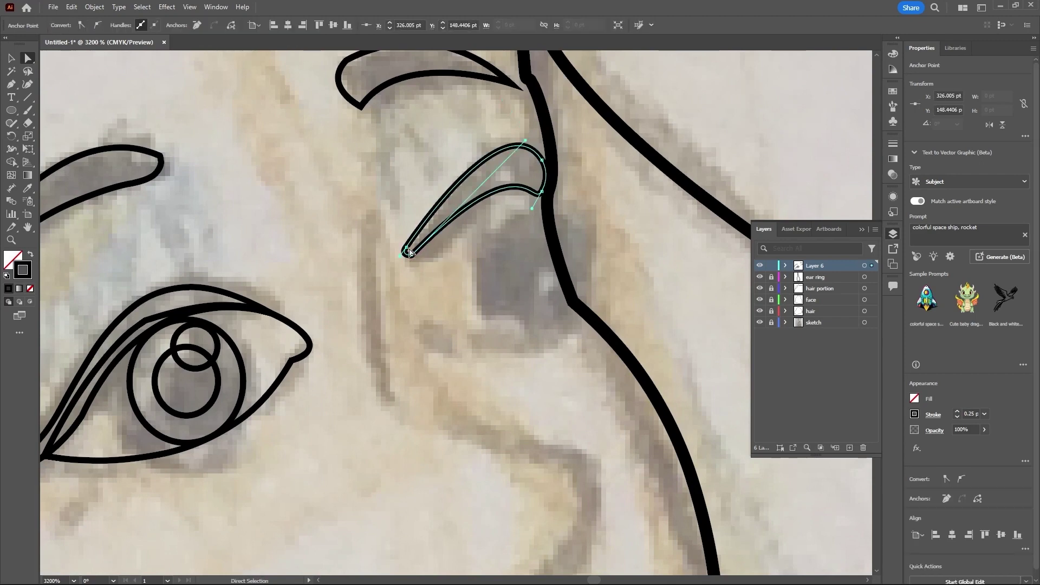
{"action": "left_click_drag", "start_coordinate": [406, 250], "coordinate": [414, 249]}
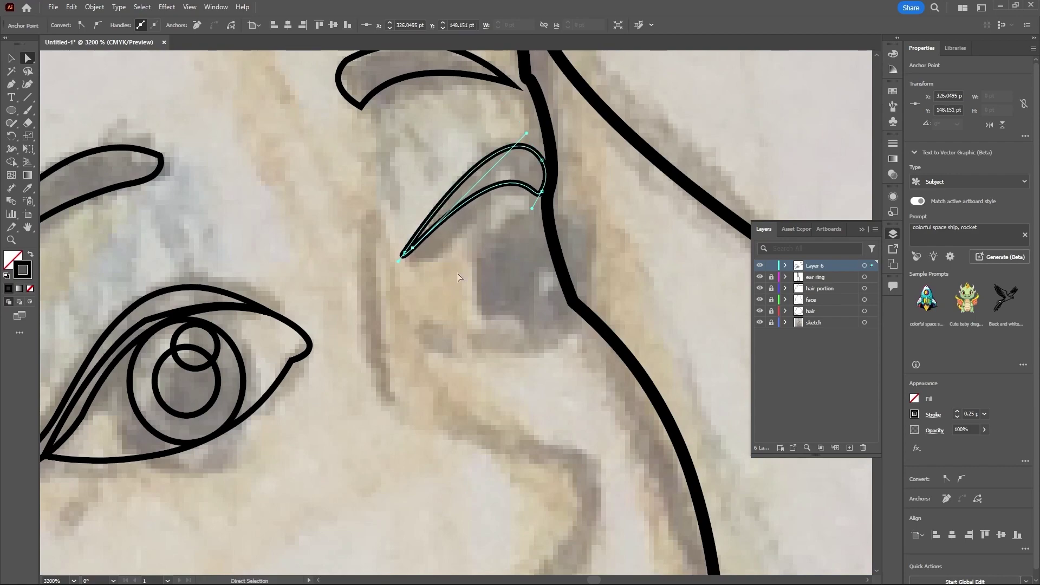
{"action": "left_click", "coordinate": [453, 267]}
Step: Fine-tune the upper curve of the far eye's lid near the face outline to match the sketch
{"action": "scroll", "coordinate": [457, 259], "scroll_direction": "down", "scroll_amount": 5}
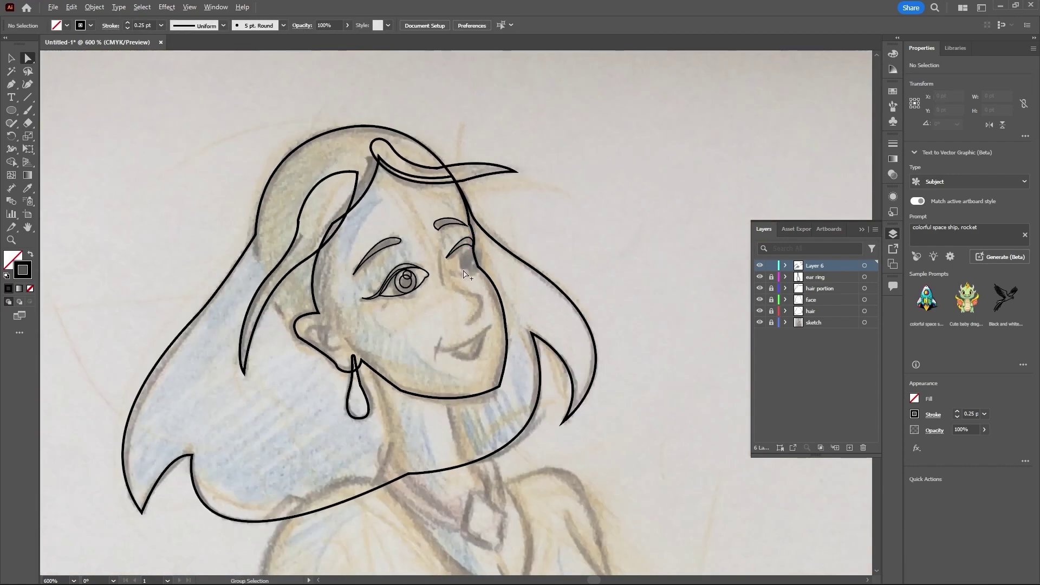
{"action": "scroll", "coordinate": [455, 255], "scroll_direction": "up", "scroll_amount": 3}
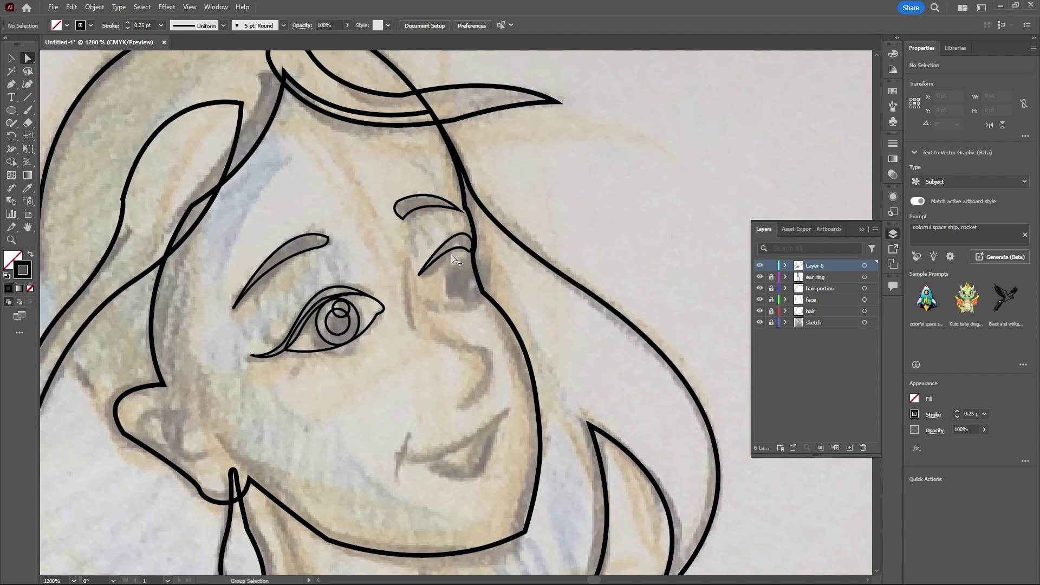
{"action": "scroll", "coordinate": [454, 259], "scroll_direction": "up", "scroll_amount": 1}
{"action": "left_click", "coordinate": [465, 240]}
{"action": "left_click", "coordinate": [474, 226]}
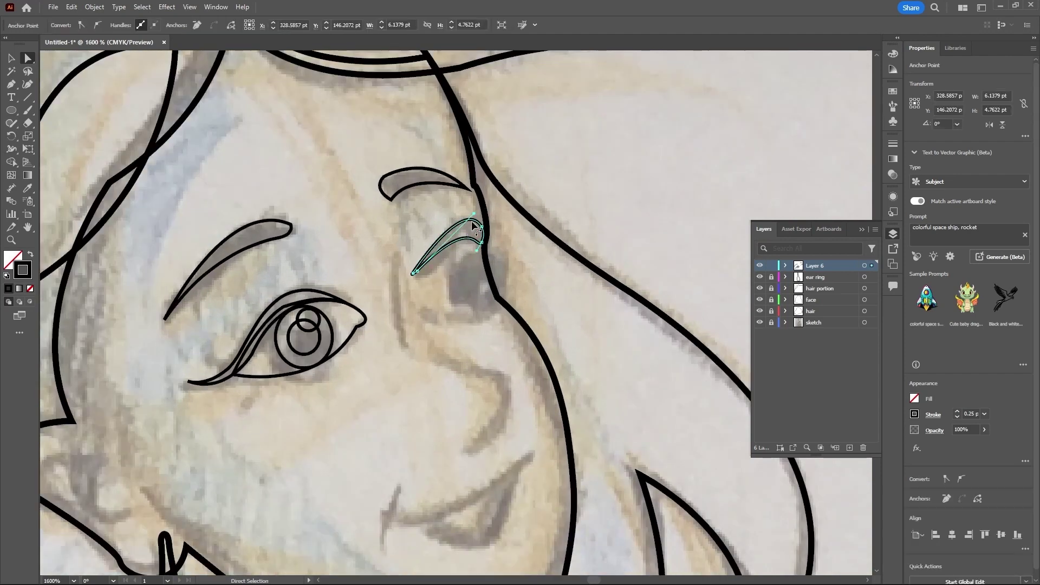
{"action": "left_click_drag", "start_coordinate": [475, 217], "coordinate": [475, 217]}
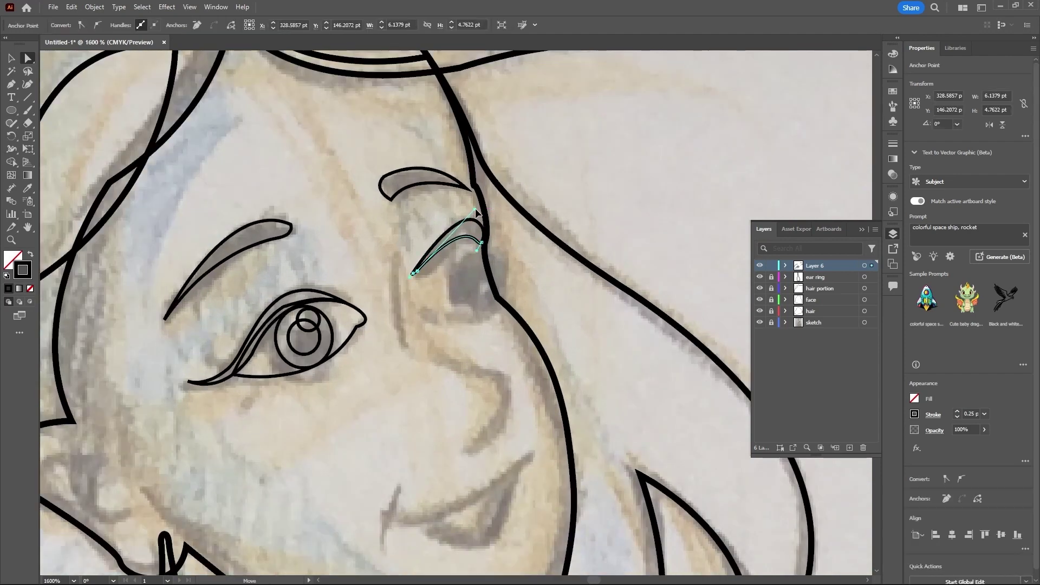
{"action": "left_click", "coordinate": [448, 212]}
{"action": "scroll", "coordinate": [448, 213], "scroll_direction": "down", "scroll_amount": 2}
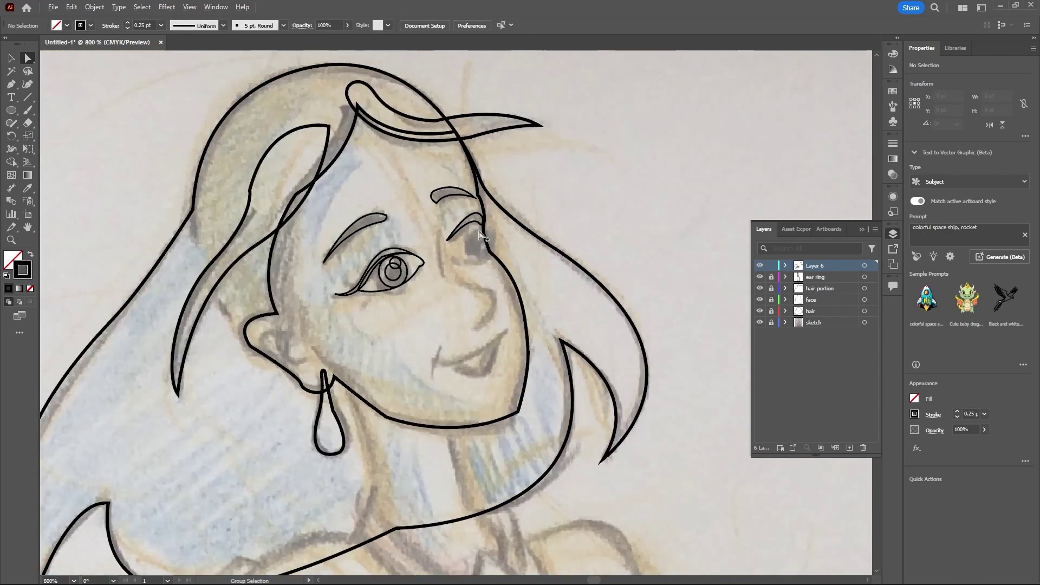
{"action": "scroll", "coordinate": [486, 274], "scroll_direction": "down", "scroll_amount": 1}
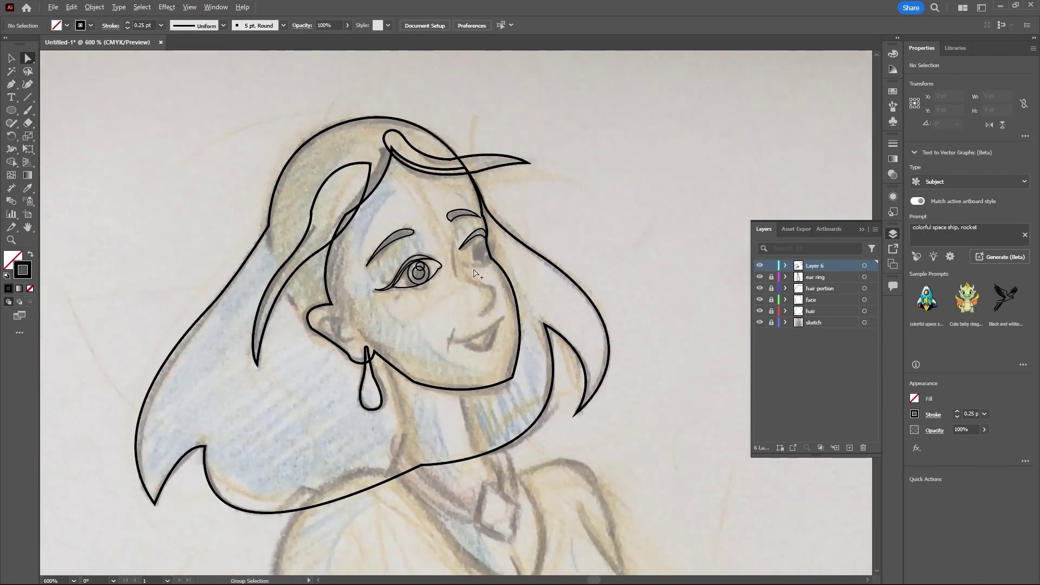
{"action": "scroll", "coordinate": [473, 268], "scroll_direction": "up", "scroll_amount": 1}
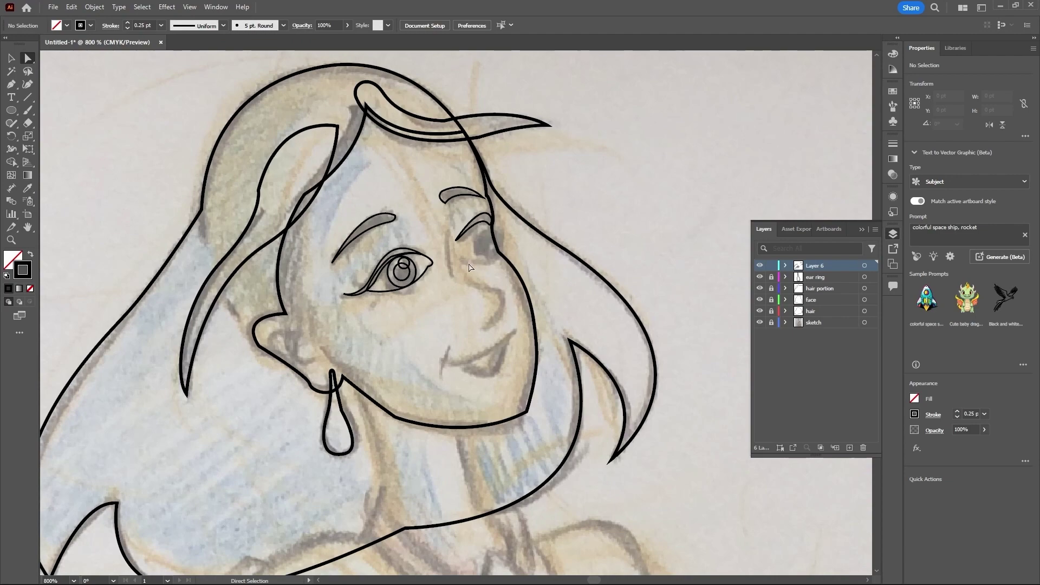
{"action": "scroll", "coordinate": [411, 259], "scroll_direction": "up", "scroll_amount": 2}
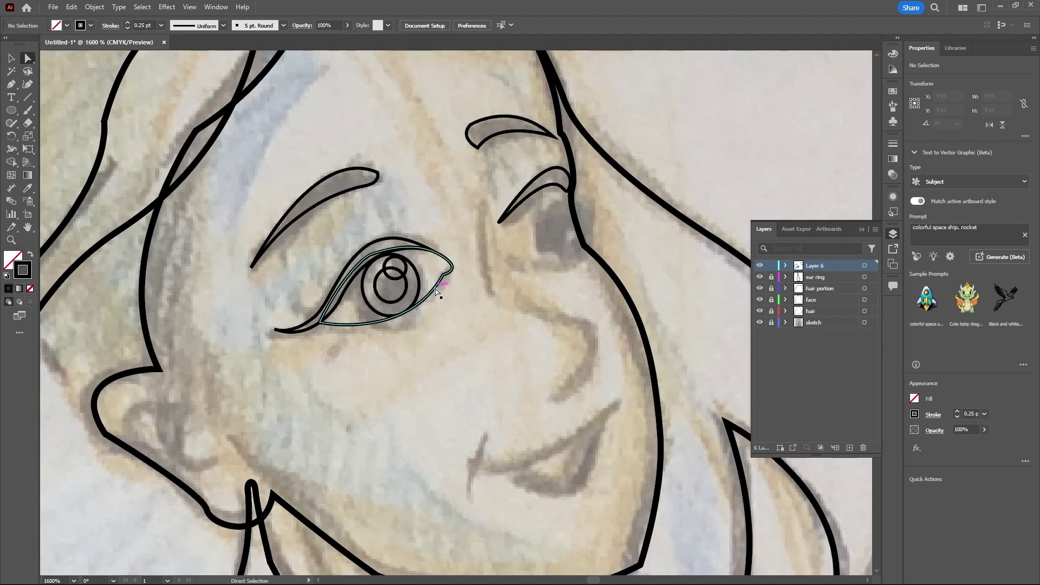
{"action": "key", "text": "v"}
{"action": "left_click", "coordinate": [436, 285]}
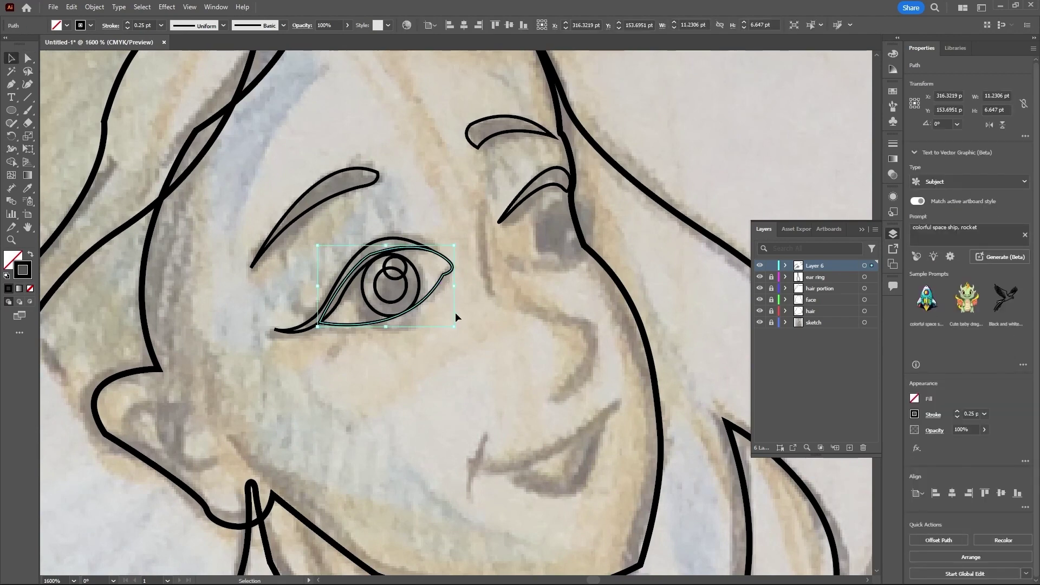
{"action": "key", "text": "p"}
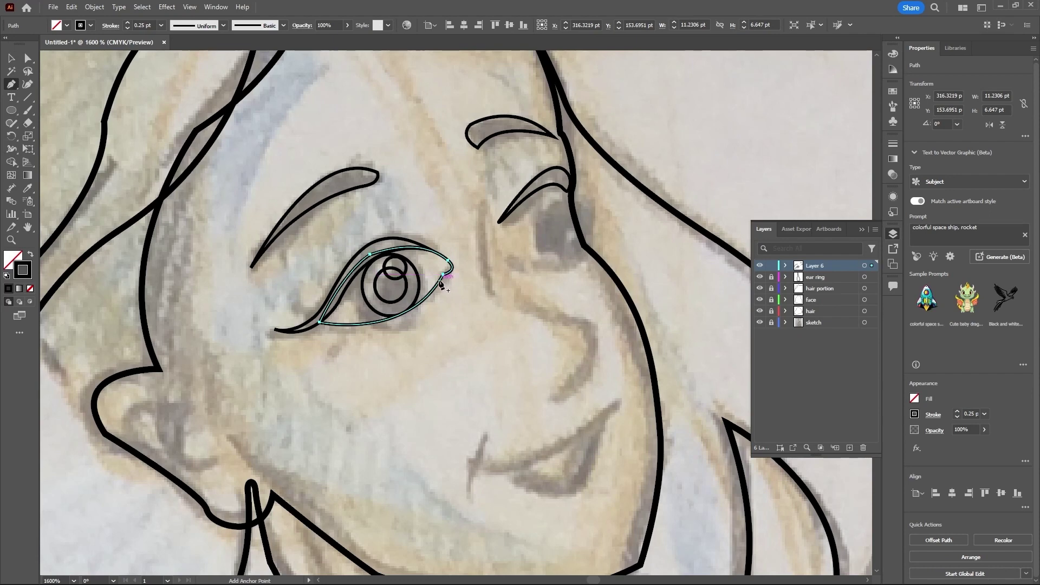
{"action": "left_click_drag", "start_coordinate": [441, 279], "coordinate": [390, 332]}
{"action": "key", "text": "v"}
{"action": "scroll", "coordinate": [440, 320], "scroll_direction": "down", "scroll_amount": 1}
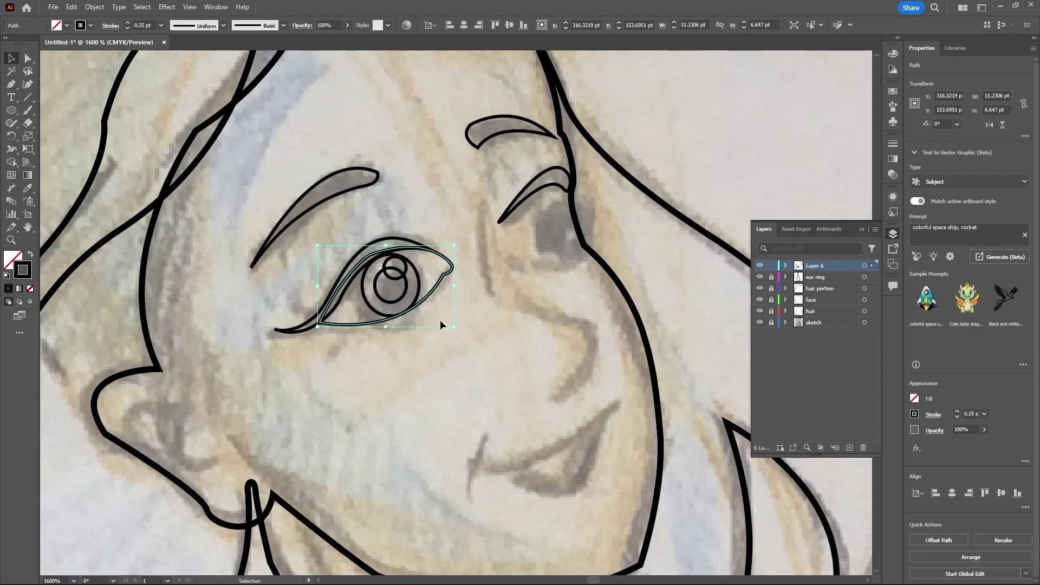
{"action": "left_click", "coordinate": [445, 320]}
{"action": "scroll", "coordinate": [488, 250], "scroll_direction": "down", "scroll_amount": 1}
{"action": "scroll", "coordinate": [539, 243], "scroll_direction": "up", "scroll_amount": 1}
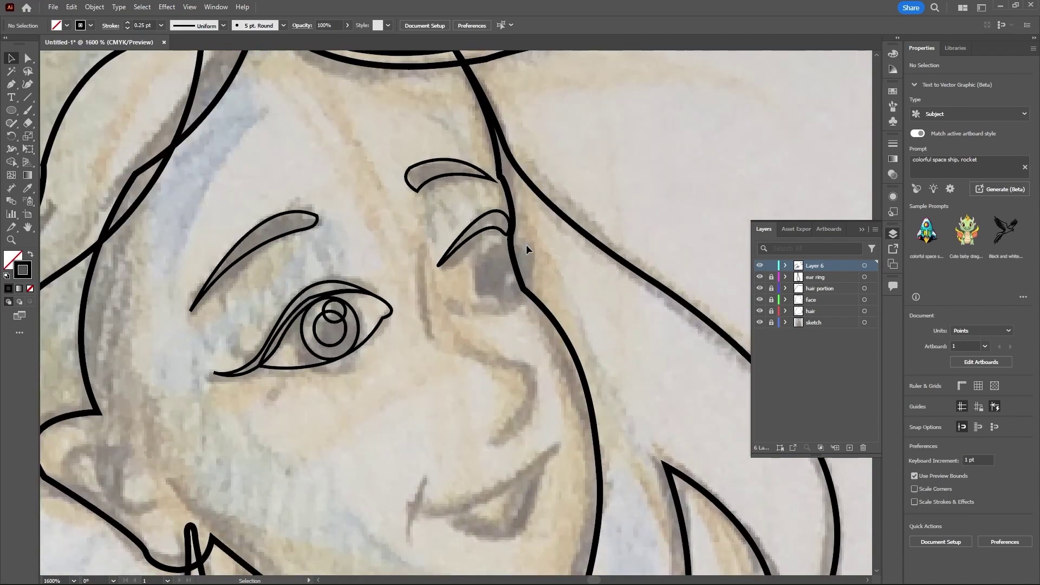
Step: Trace the far eye's outline beneath its upper lid as a closed four-point curved shape about 7.14 by 6.37 pt
{"action": "key", "text": "p"}
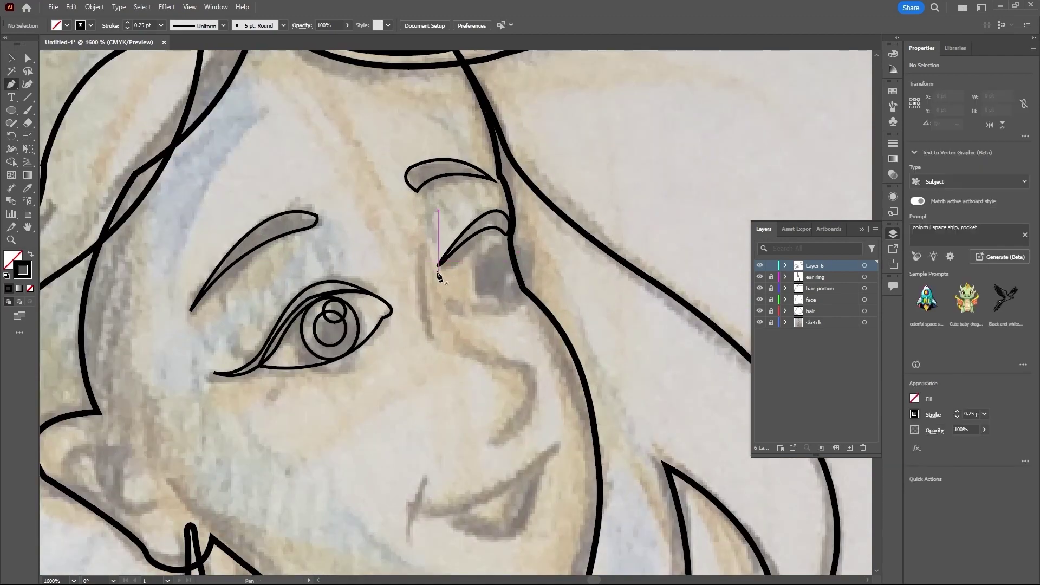
{"action": "left_click", "coordinate": [438, 267]}
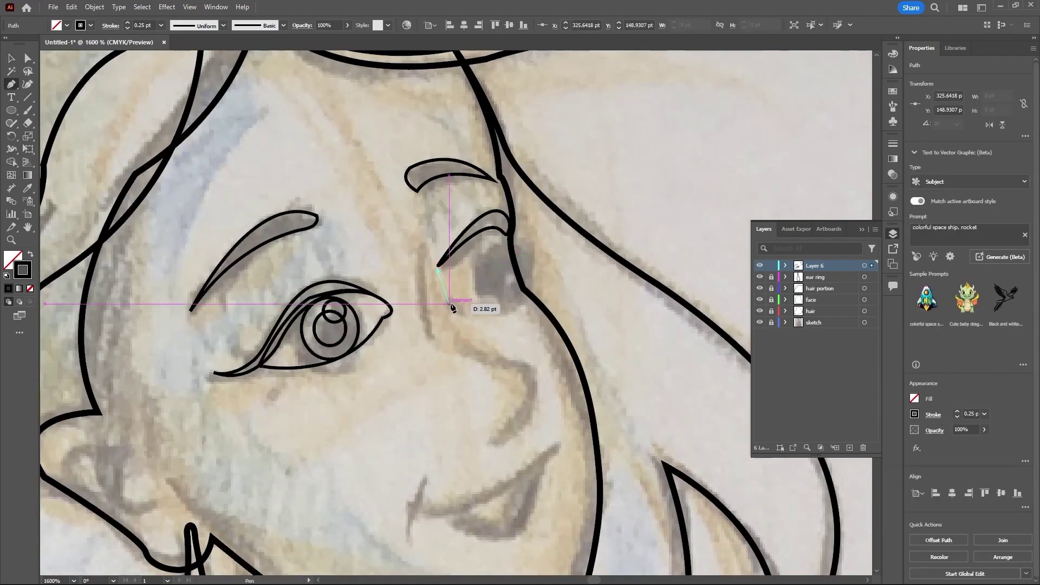
{"action": "left_click", "coordinate": [450, 302]}
{"action": "left_click_drag", "start_coordinate": [450, 301], "coordinate": [473, 322]}
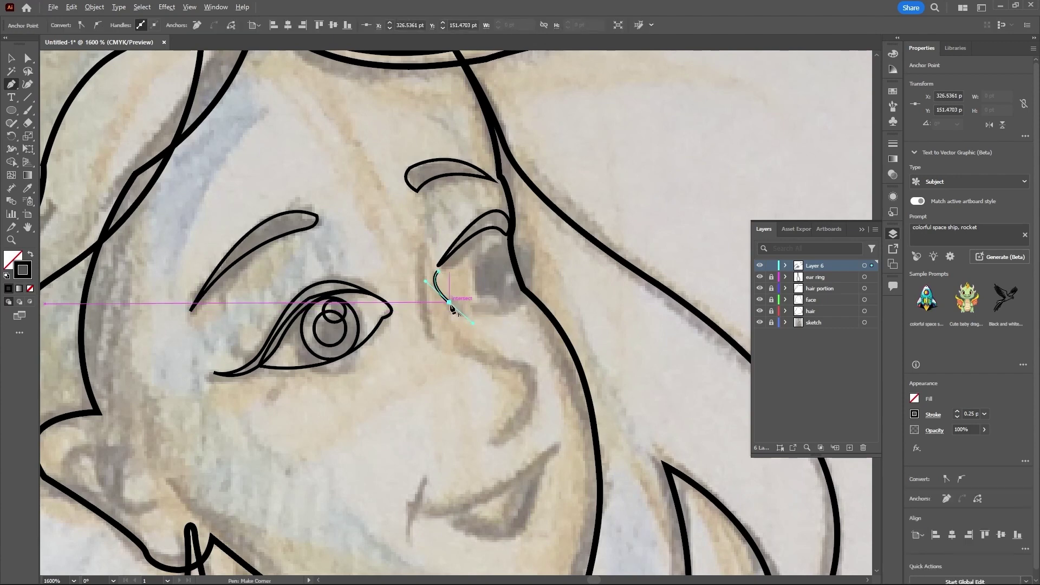
{"action": "left_click", "coordinate": [450, 302]}
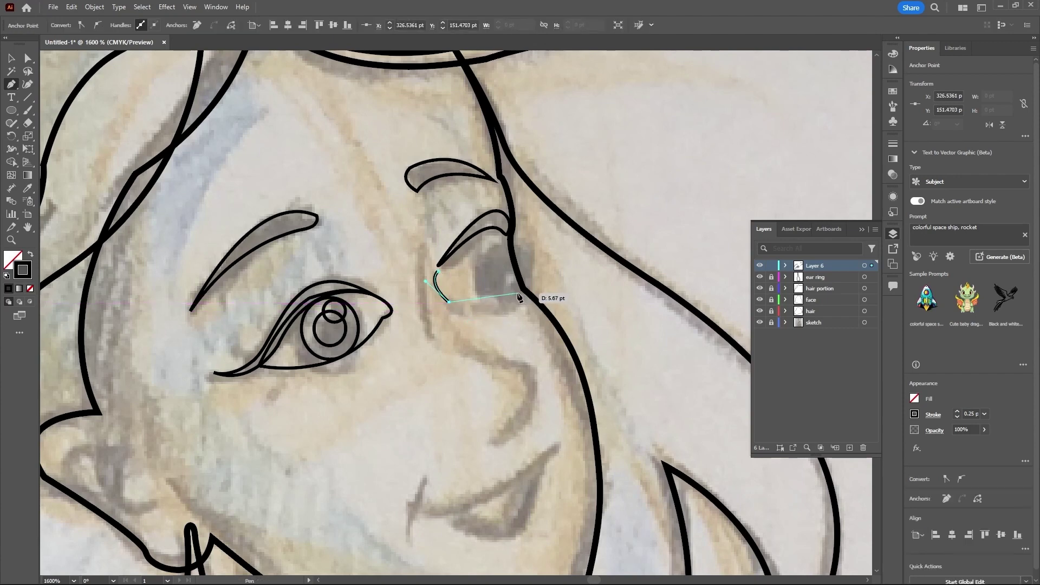
{"action": "left_click_drag", "start_coordinate": [519, 294], "coordinate": [524, 271]}
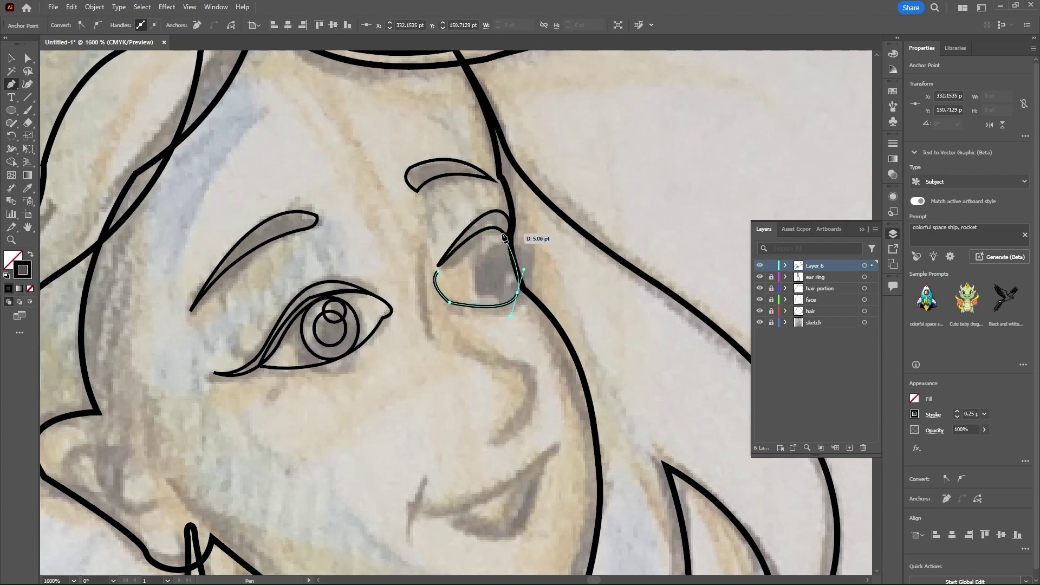
{"action": "left_click_drag", "start_coordinate": [503, 233], "coordinate": [510, 200]}
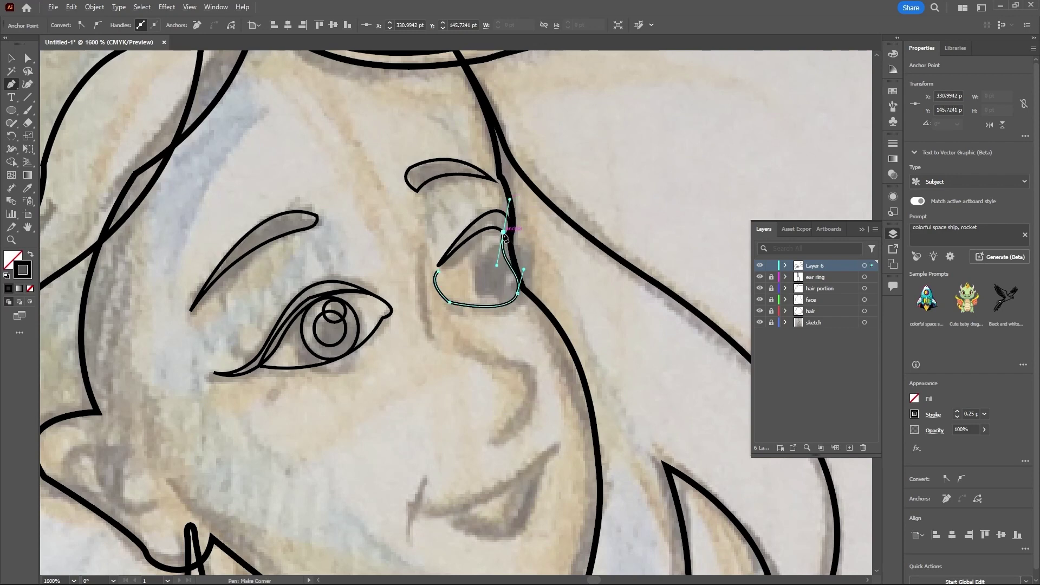
{"action": "left_click", "coordinate": [503, 233]}
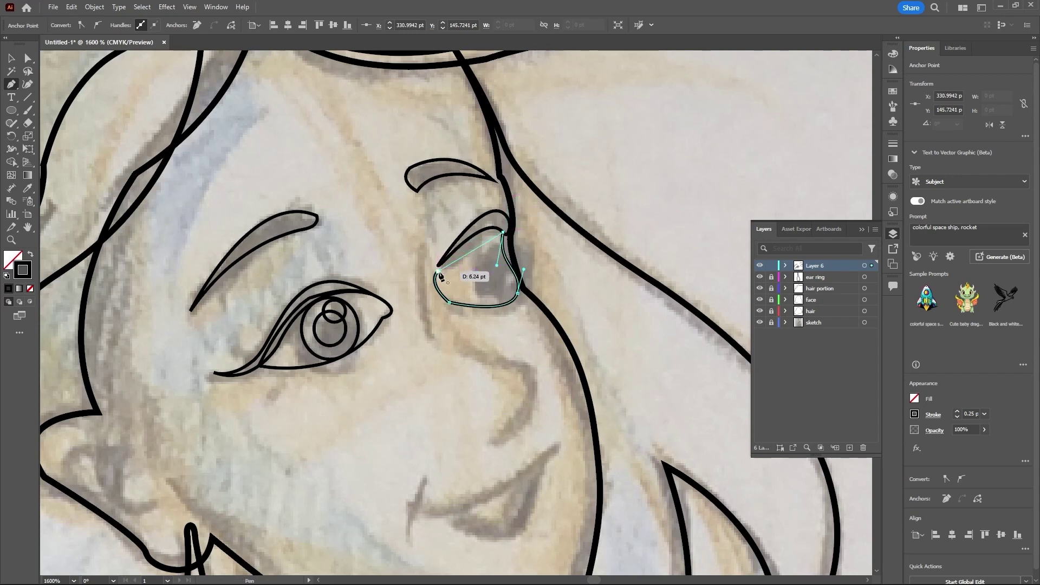
{"action": "left_click_drag", "start_coordinate": [439, 269], "coordinate": [401, 308]}
{"action": "key", "text": "v"}
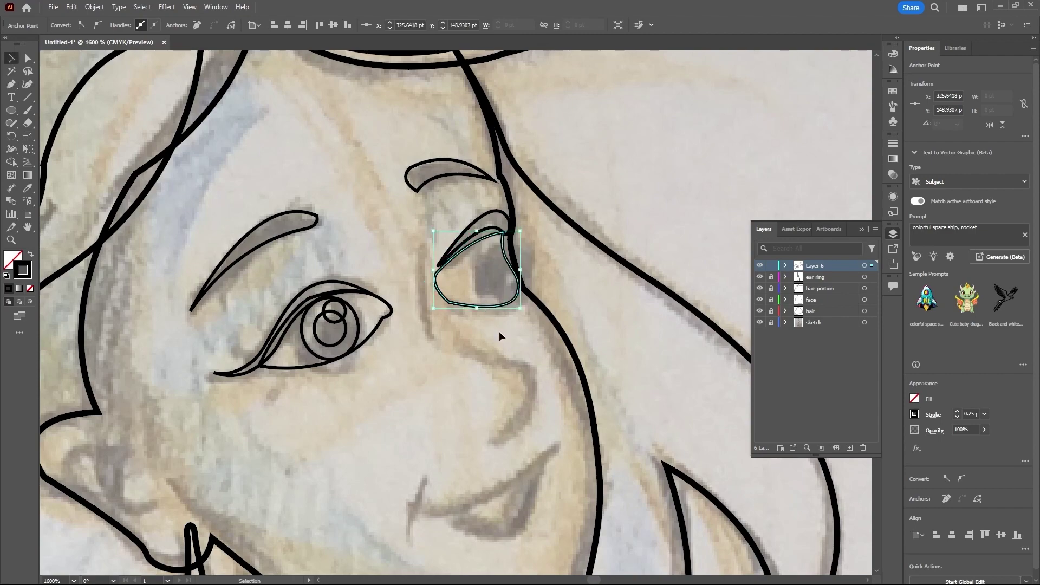
{"action": "left_click", "coordinate": [498, 329]}
Step: Scale the far eye's outline down to about 6.66 by 5.18 pt, leaving a gap below the upper lid
{"action": "scroll", "coordinate": [486, 320], "scroll_direction": "down", "scroll_amount": 3}
{"action": "scroll", "coordinate": [486, 317], "scroll_direction": "up", "scroll_amount": 2}
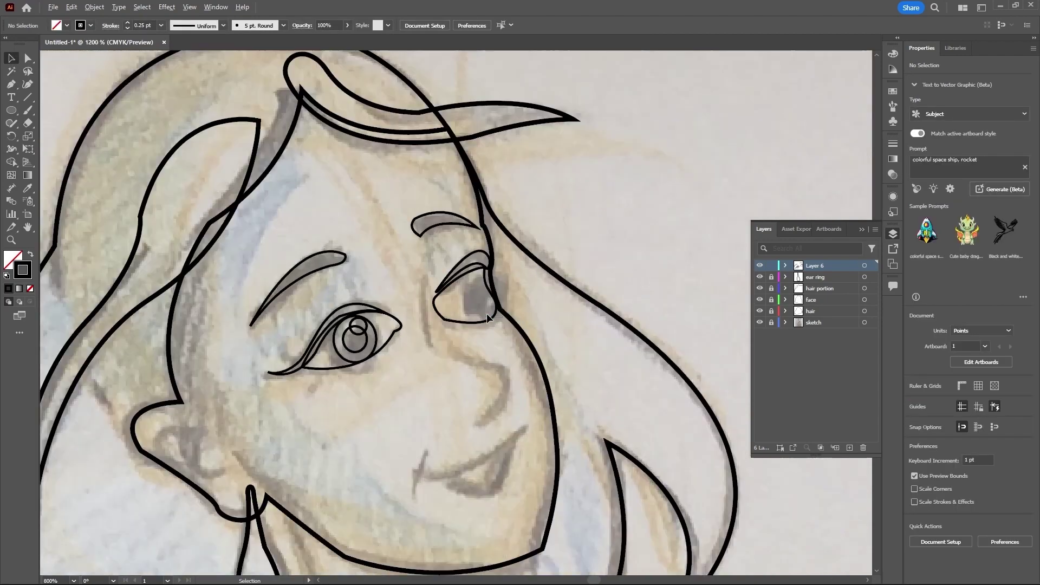
{"action": "left_click", "coordinate": [495, 320]}
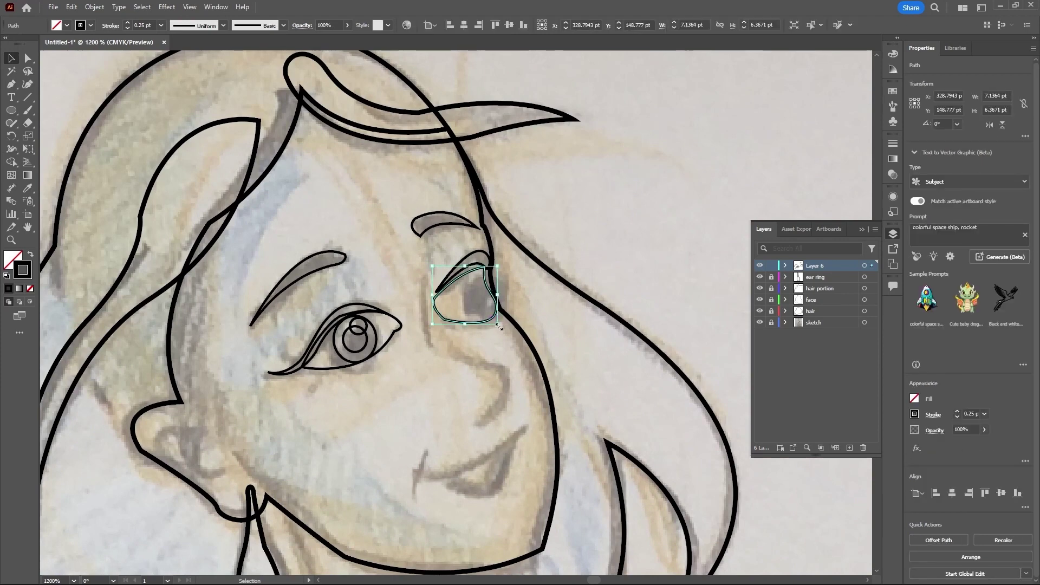
{"action": "left_click_drag", "start_coordinate": [498, 327], "coordinate": [496, 323]}
{"action": "scroll", "coordinate": [501, 287], "scroll_direction": "up", "scroll_amount": 1}
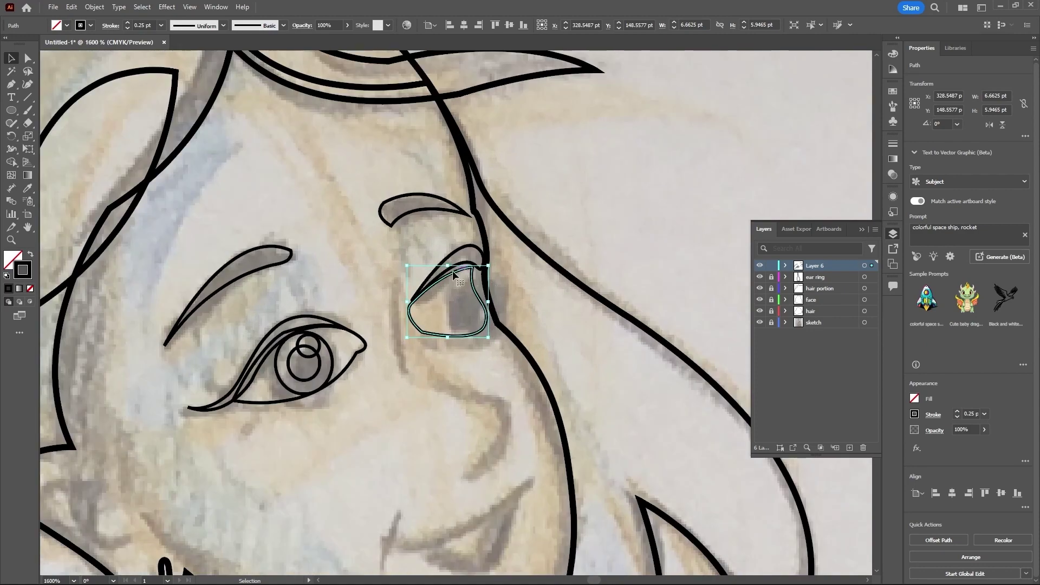
{"action": "left_click_drag", "start_coordinate": [448, 266], "coordinate": [447, 276]}
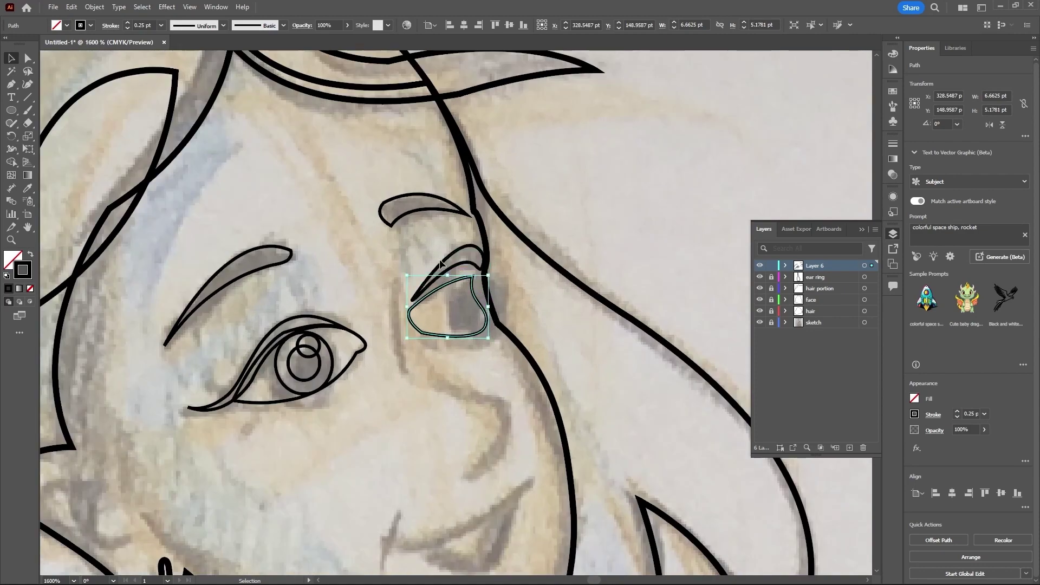
Step: Reshape the far eye's outline by smoothing its outer side below the top corner and raising the lower inner anchor point
{"action": "key", "text": "a"}
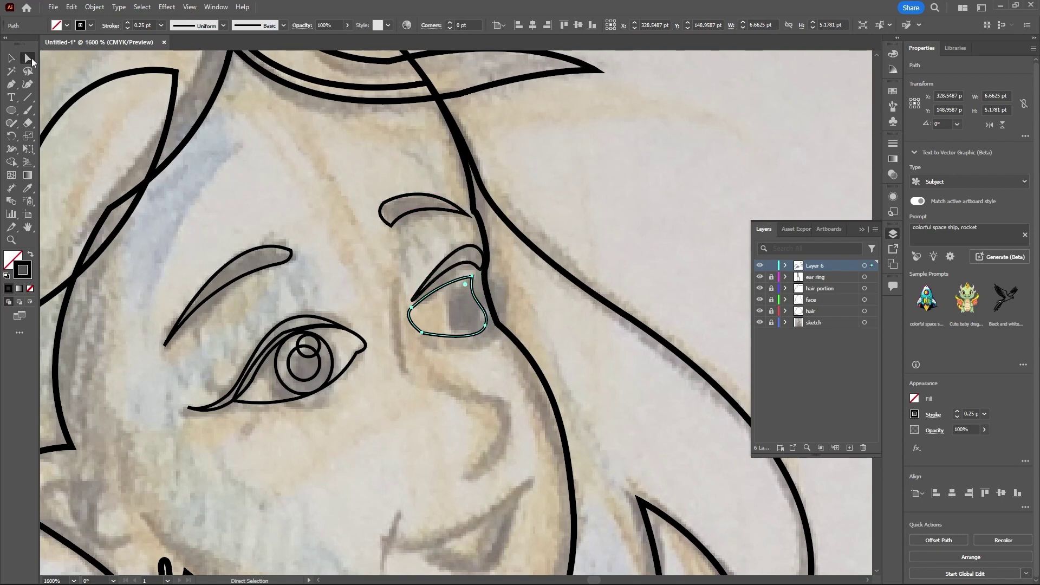
{"action": "scroll", "coordinate": [319, 200], "scroll_direction": "up", "scroll_amount": 1}
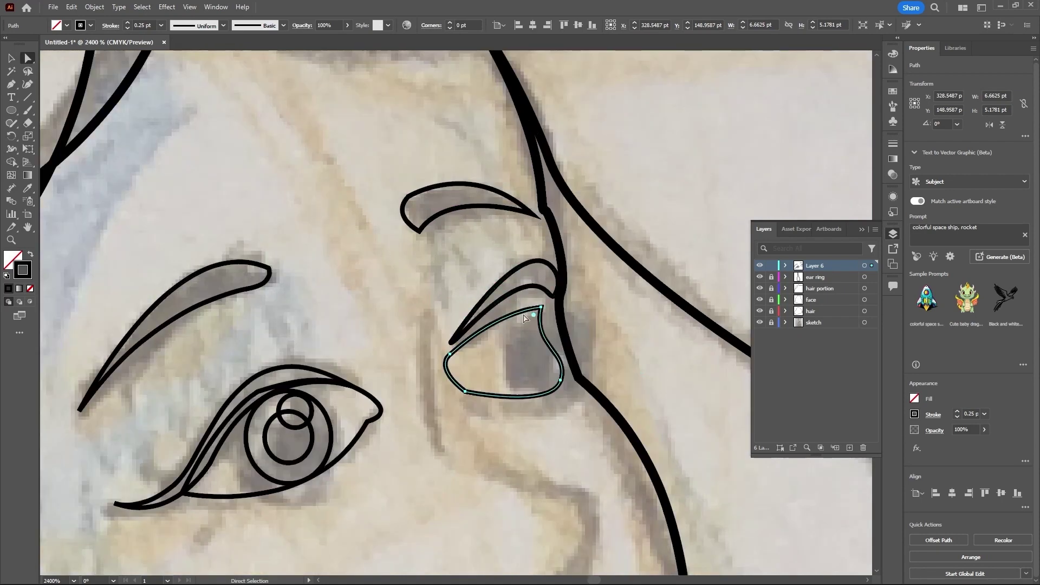
{"action": "left_click", "coordinate": [541, 309]}
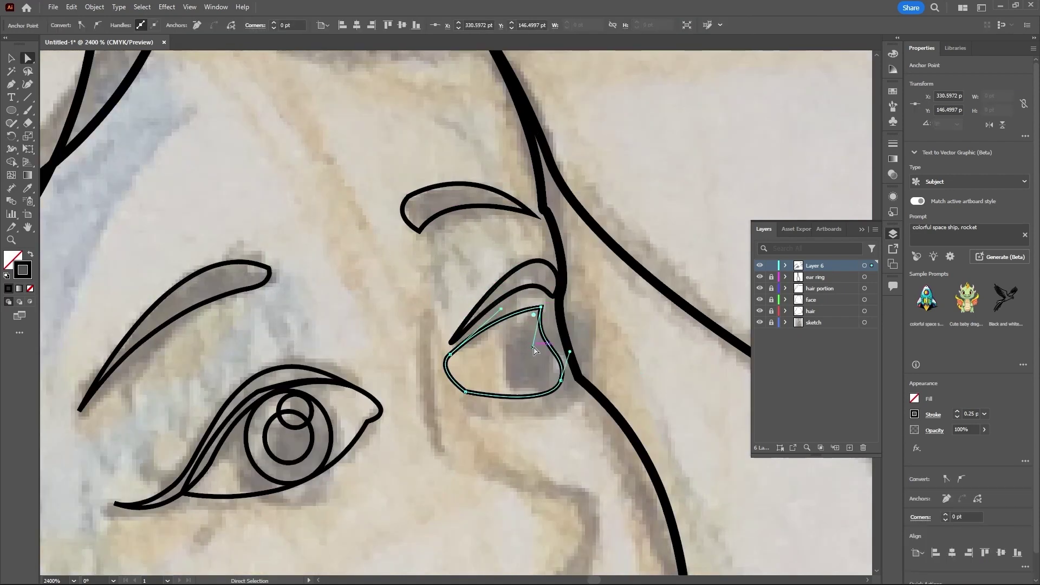
{"action": "left_click_drag", "start_coordinate": [533, 351], "coordinate": [542, 302]}
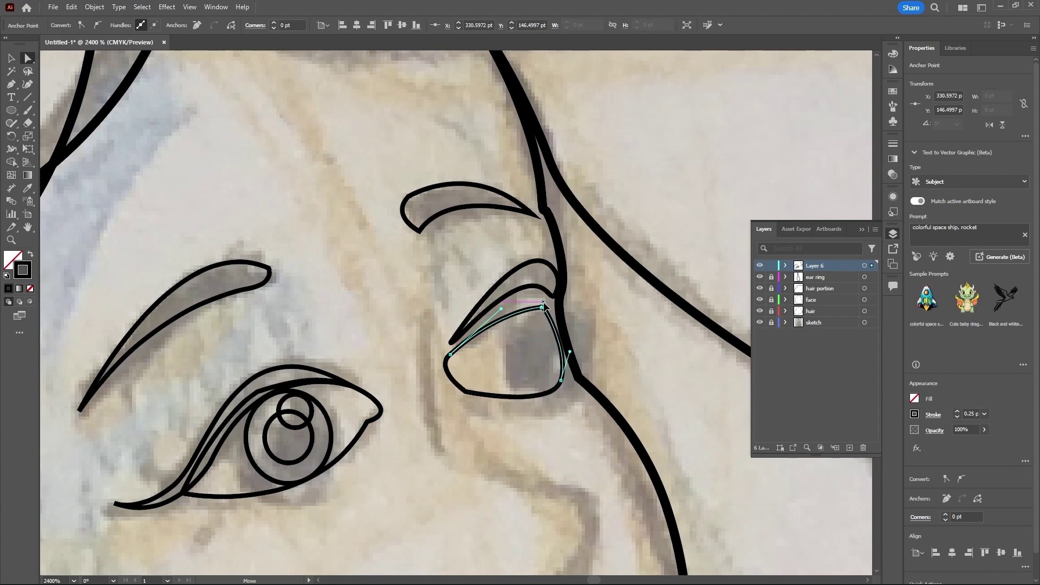
{"action": "left_click_drag", "start_coordinate": [465, 391], "coordinate": [437, 370]}
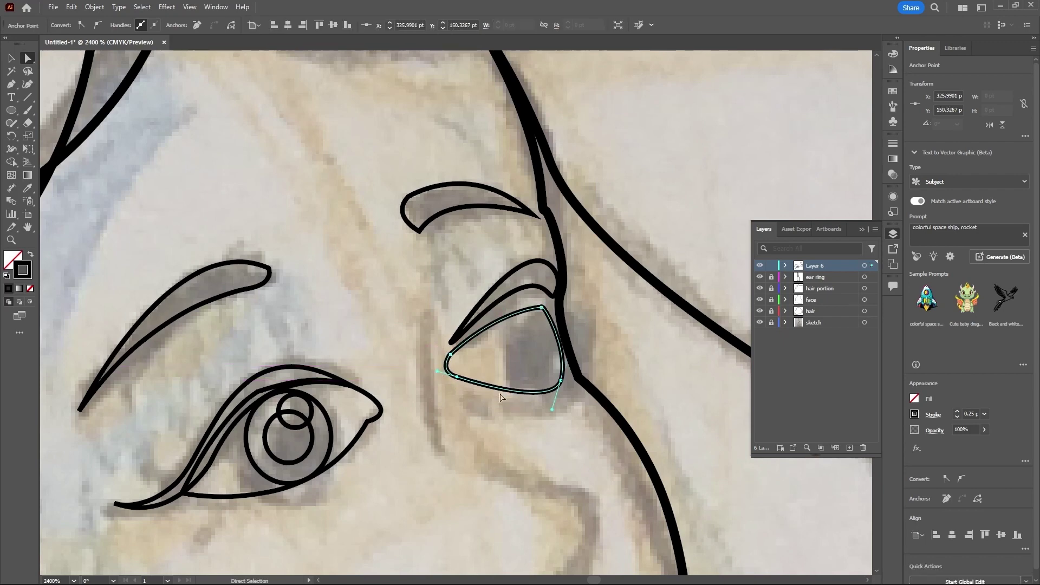
Step: Round the lower outer corner of the far eye's outline by adjusting its curve handle
{"action": "left_click_drag", "start_coordinate": [560, 380], "coordinate": [537, 398]}
{"action": "left_click", "coordinate": [621, 366]}
{"action": "scroll", "coordinate": [494, 319], "scroll_direction": "down", "scroll_amount": 2}
{"action": "scroll", "coordinate": [503, 325], "scroll_direction": "up", "scroll_amount": 2}
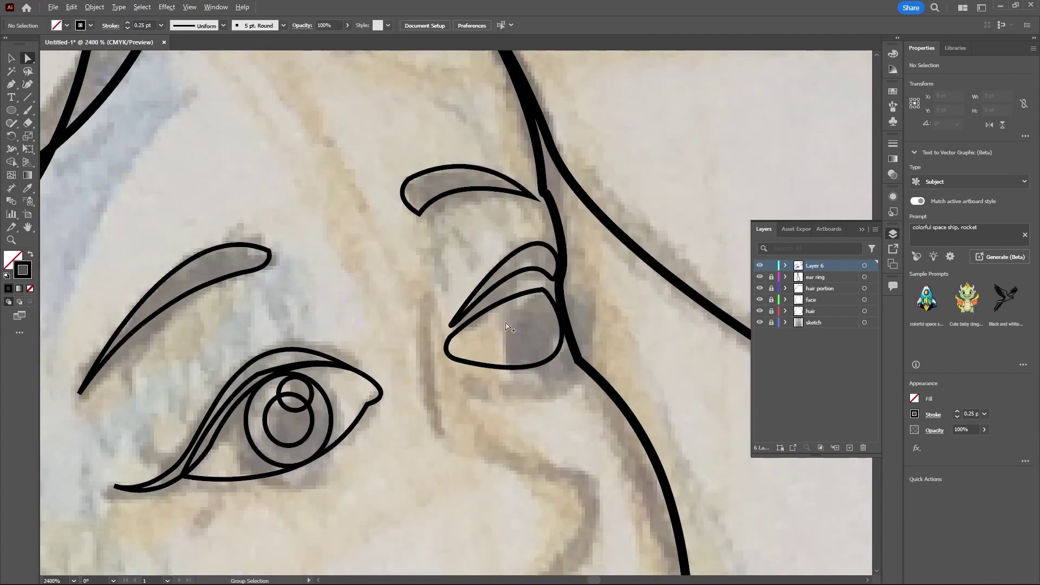
Step: Bow the upper edge of the far eye's outline upward by adjusting the curve handle at its top corner
{"action": "left_click", "coordinate": [541, 290]}
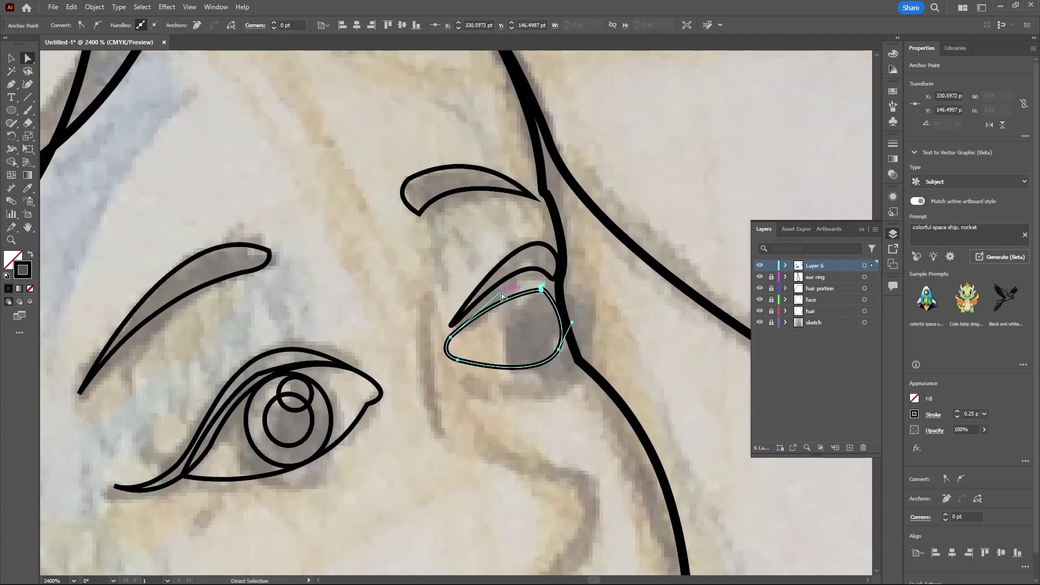
{"action": "left_click_drag", "start_coordinate": [501, 295], "coordinate": [504, 287]}
{"action": "left_click", "coordinate": [523, 333]}
{"action": "scroll", "coordinate": [523, 333], "scroll_direction": "down", "scroll_amount": 3}
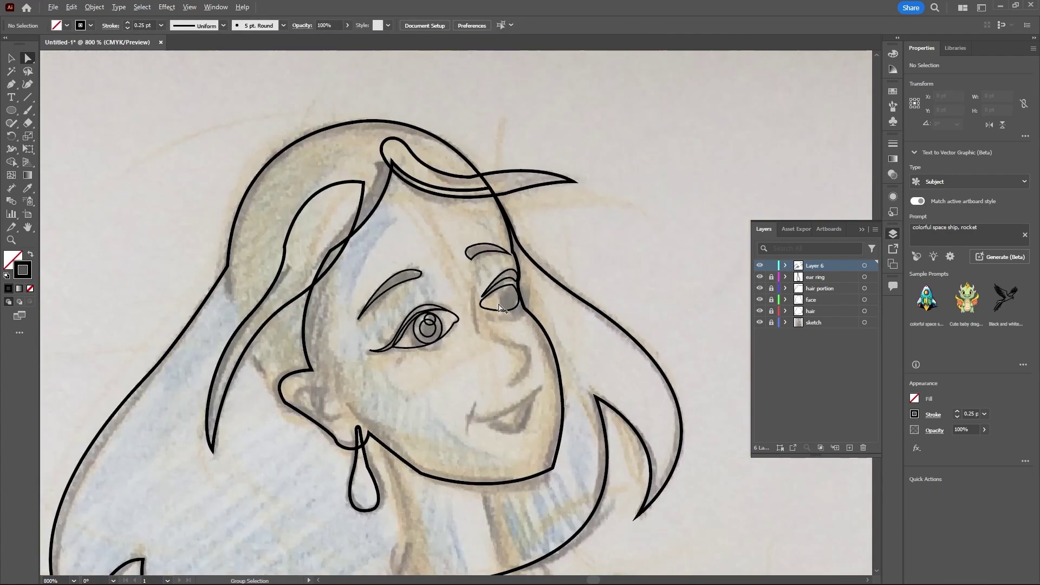
{"action": "scroll", "coordinate": [549, 333], "scroll_direction": "down", "scroll_amount": 1}
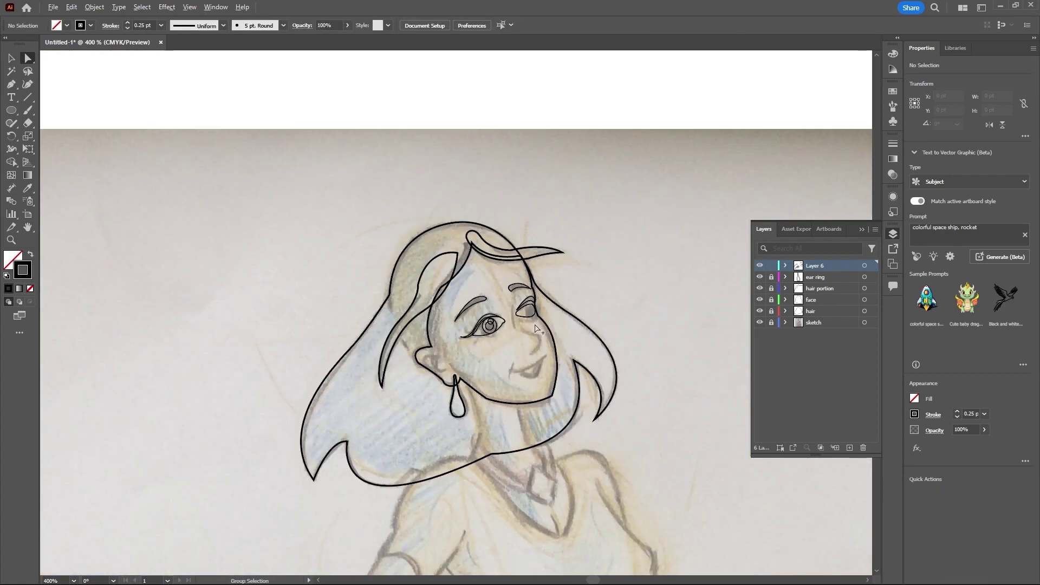
Step: Shift the lower inner anchor point of the far eye's outline slightly toward the iris and round its lower outer curve further
{"action": "scroll", "coordinate": [538, 328], "scroll_direction": "up", "scroll_amount": 4}
{"action": "left_click", "coordinate": [523, 297]}
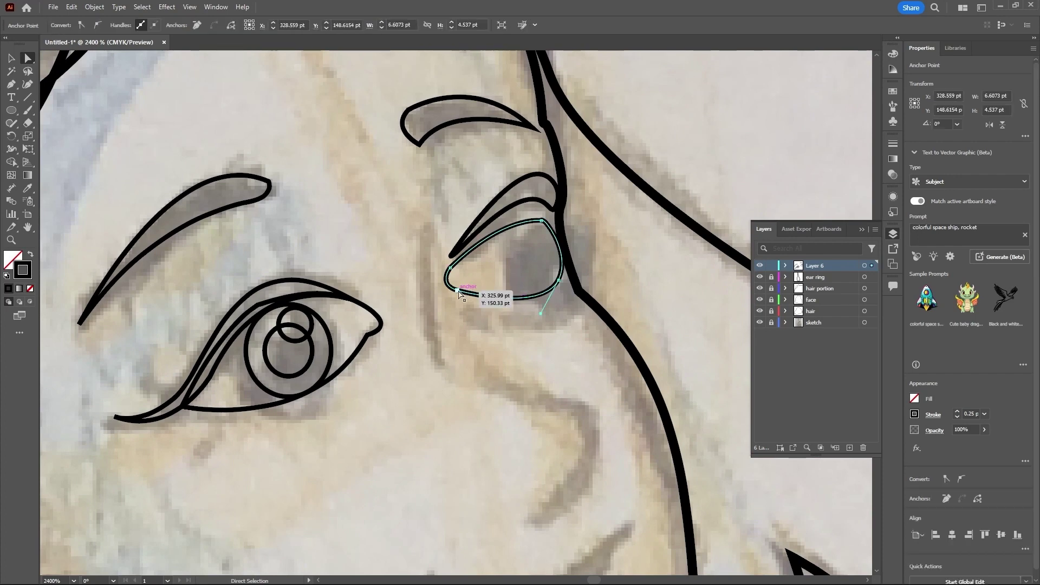
{"action": "left_click_drag", "start_coordinate": [458, 293], "coordinate": [466, 294]}
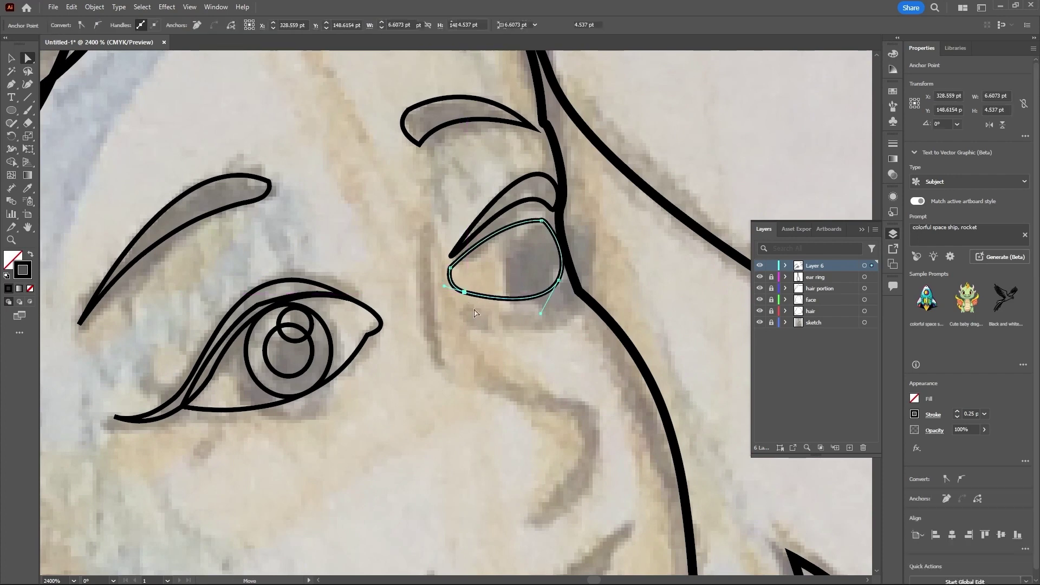
{"action": "left_click_drag", "start_coordinate": [541, 313], "coordinate": [532, 314]}
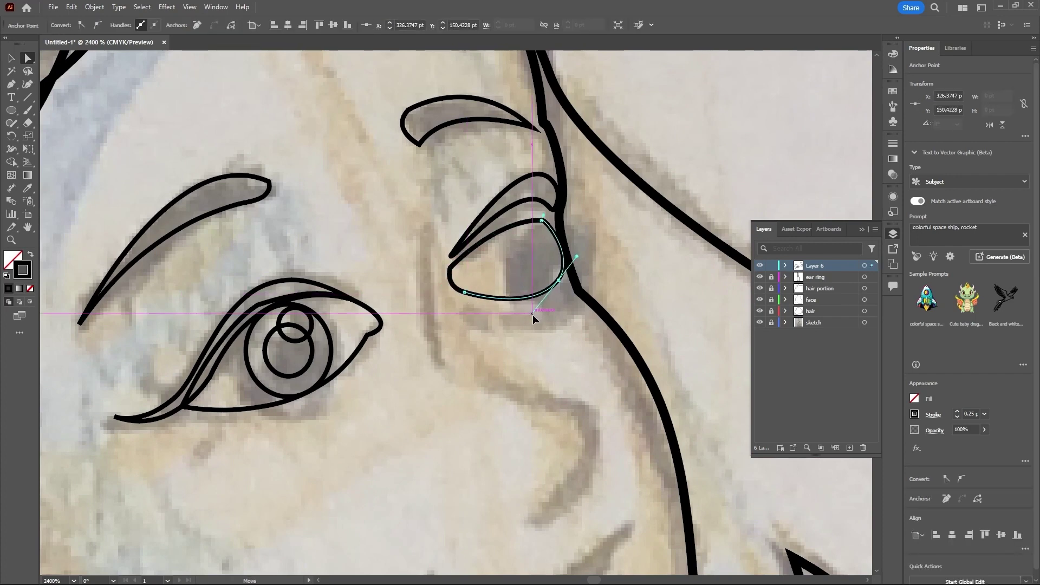
{"action": "left_click", "coordinate": [523, 354]}
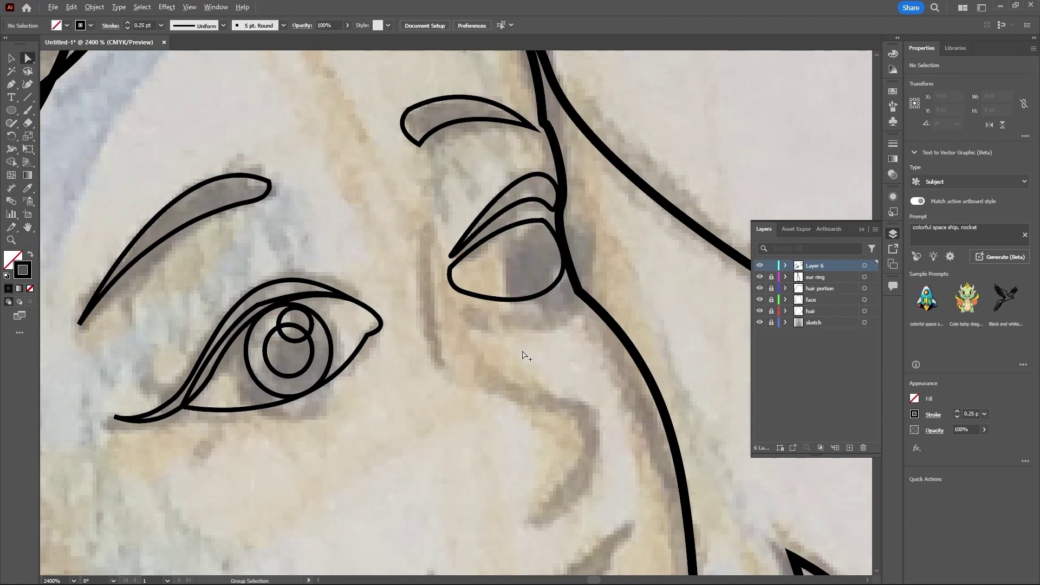
{"action": "scroll", "coordinate": [522, 352], "scroll_direction": "down", "scroll_amount": 3}
{"action": "scroll", "coordinate": [523, 312], "scroll_direction": "up", "scroll_amount": 2}
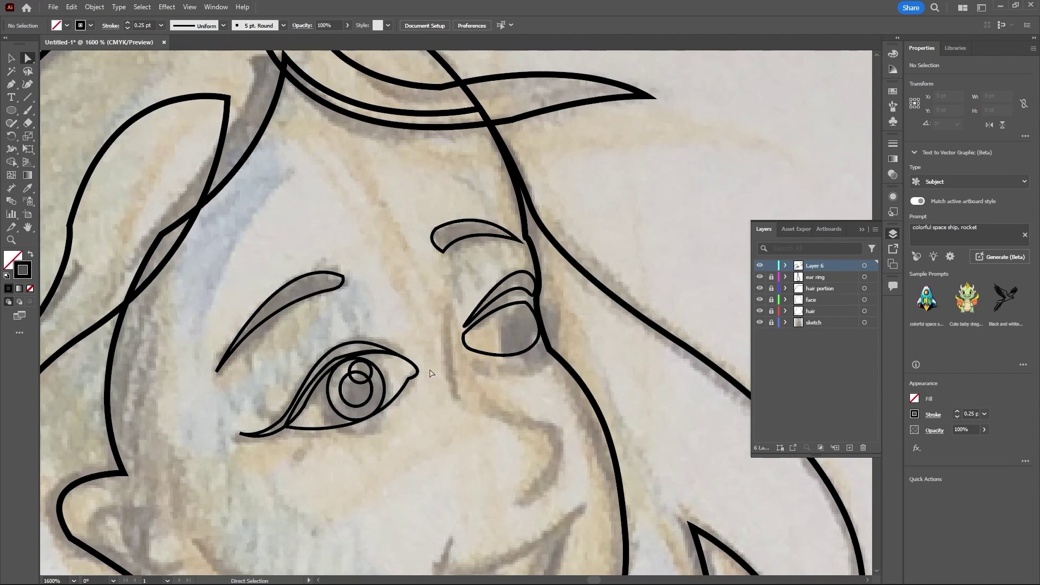
Step: Duplicate the near eye's iris, pupil and highlight ellipses into the far eye, narrowed and scaled down to about 3.53 by 3.76 pt
{"action": "key", "text": "v"}
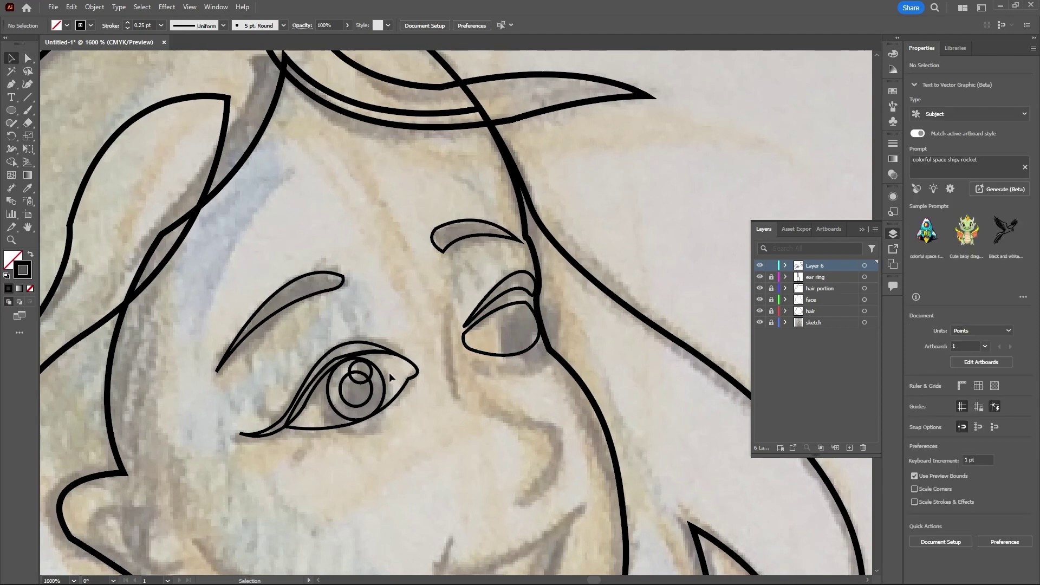
{"action": "left_click_drag", "start_coordinate": [360, 388], "coordinate": [359, 384]}
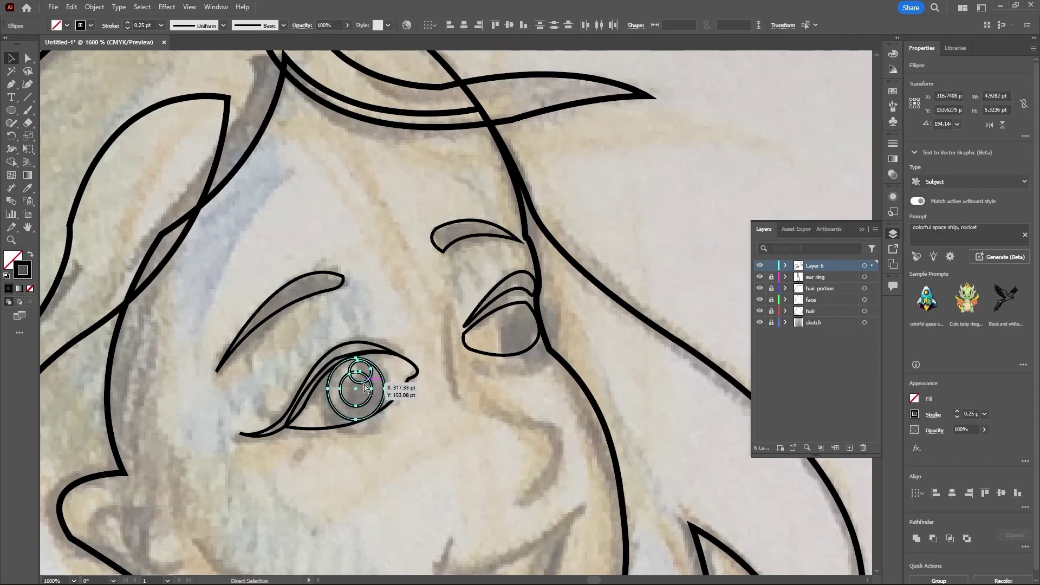
{"action": "left_click_drag", "start_coordinate": [366, 387], "coordinate": [467, 311]}
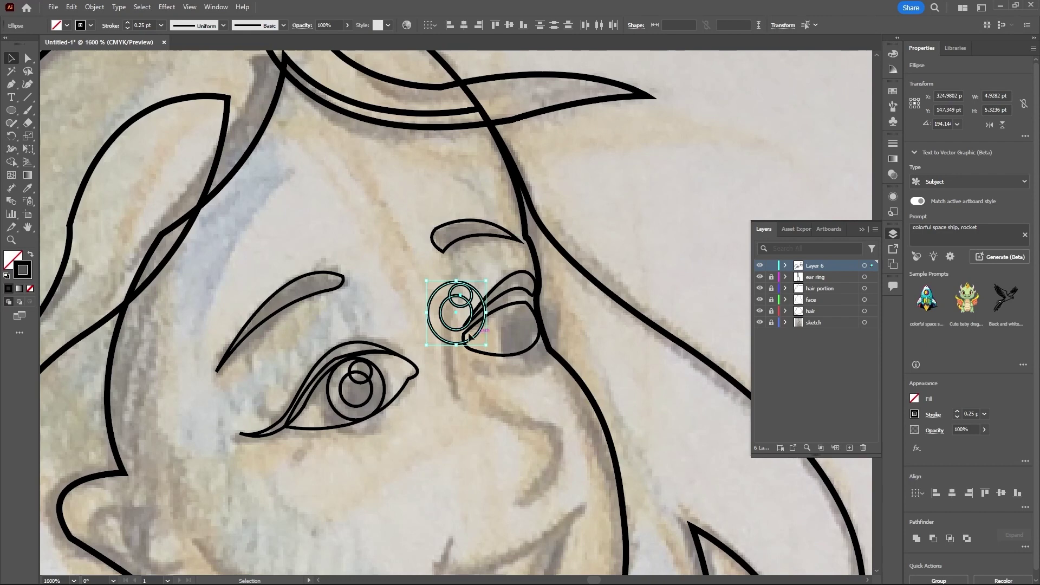
{"action": "left_click_drag", "start_coordinate": [427, 314], "coordinate": [432, 313]}
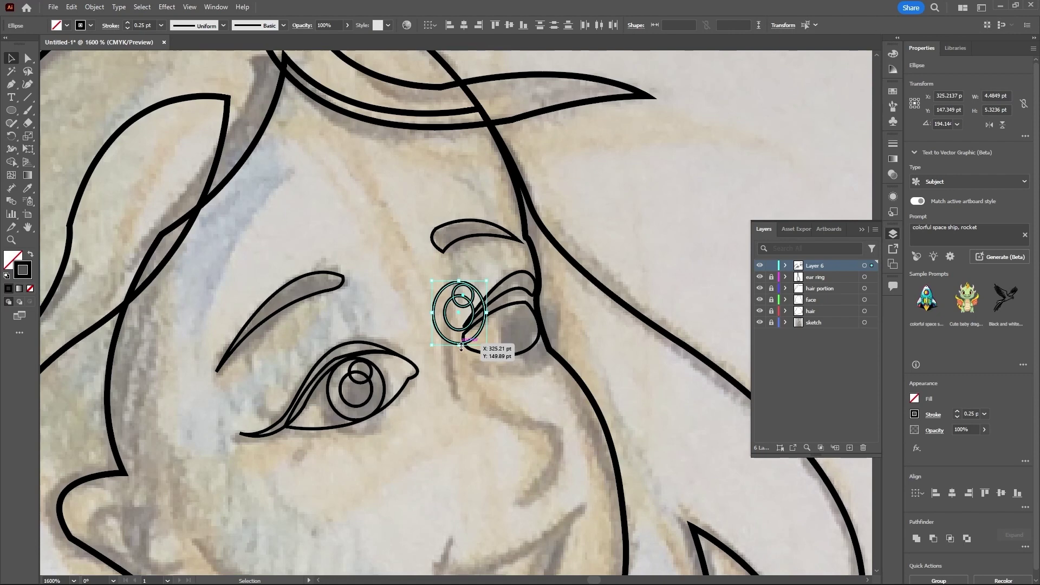
{"action": "left_click_drag", "start_coordinate": [460, 347], "coordinate": [532, 343]}
{"action": "scroll", "coordinate": [536, 344], "scroll_direction": "up", "scroll_amount": 2}
{"action": "left_click_drag", "start_coordinate": [548, 264], "coordinate": [527, 249]}
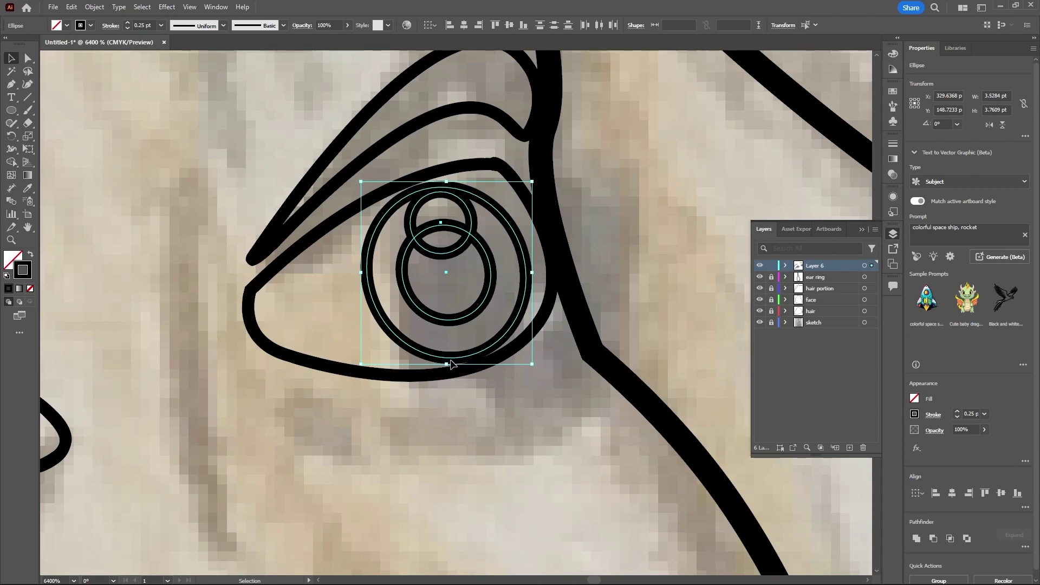
Step: Stretch the far eye's iris group to about 3.93 pt high and position it between the outline's upper and lower edges
{"action": "left_click_drag", "start_coordinate": [446, 365], "coordinate": [446, 370]}
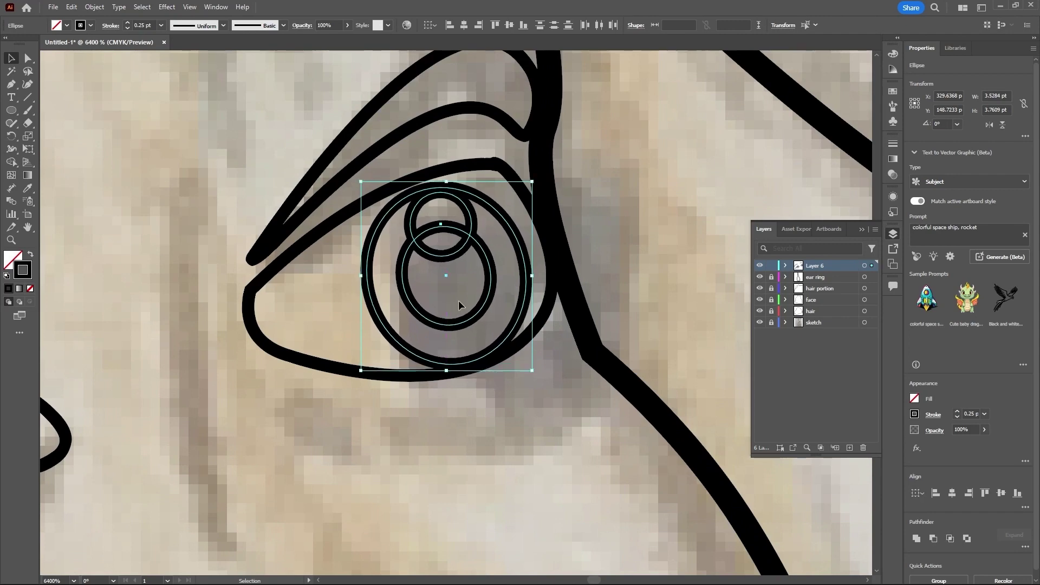
{"action": "left_click_drag", "start_coordinate": [491, 210], "coordinate": [493, 205]}
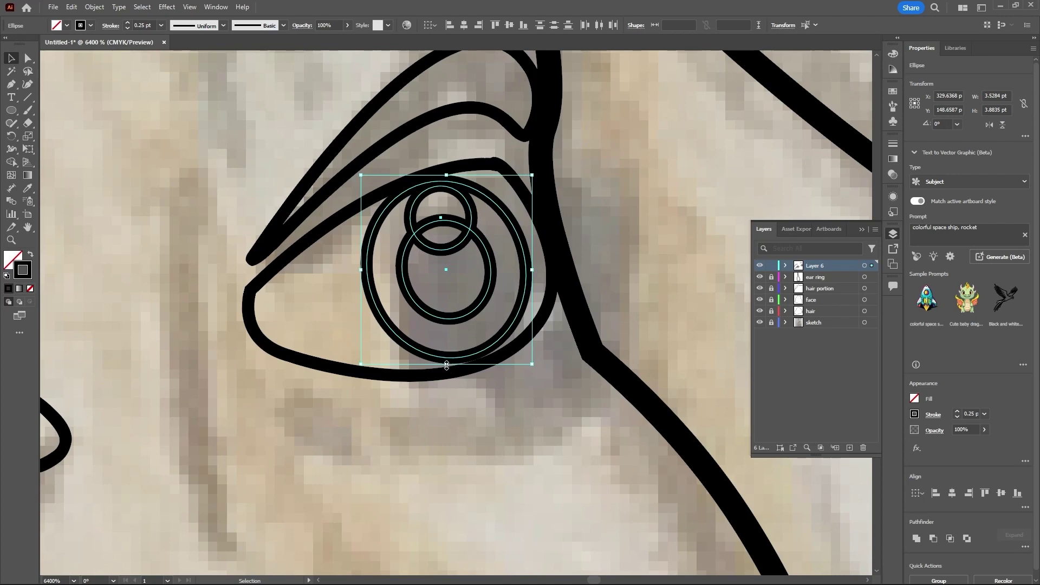
{"action": "left_click_drag", "start_coordinate": [446, 365], "coordinate": [446, 368]}
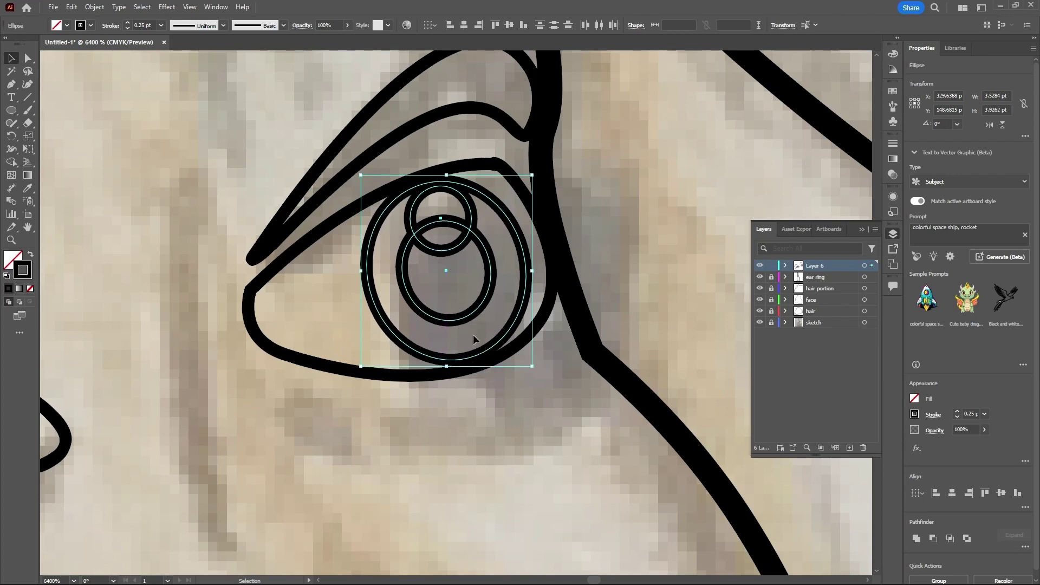
{"action": "scroll", "coordinate": [474, 336], "scroll_direction": "down", "scroll_amount": 3}
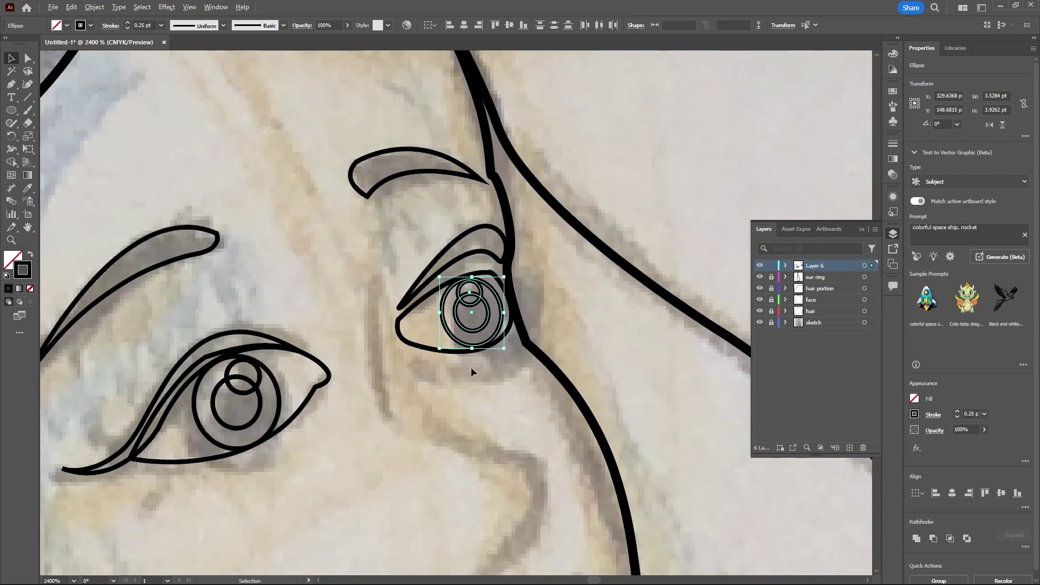
{"action": "scroll", "coordinate": [473, 336], "scroll_direction": "up", "scroll_amount": 1}
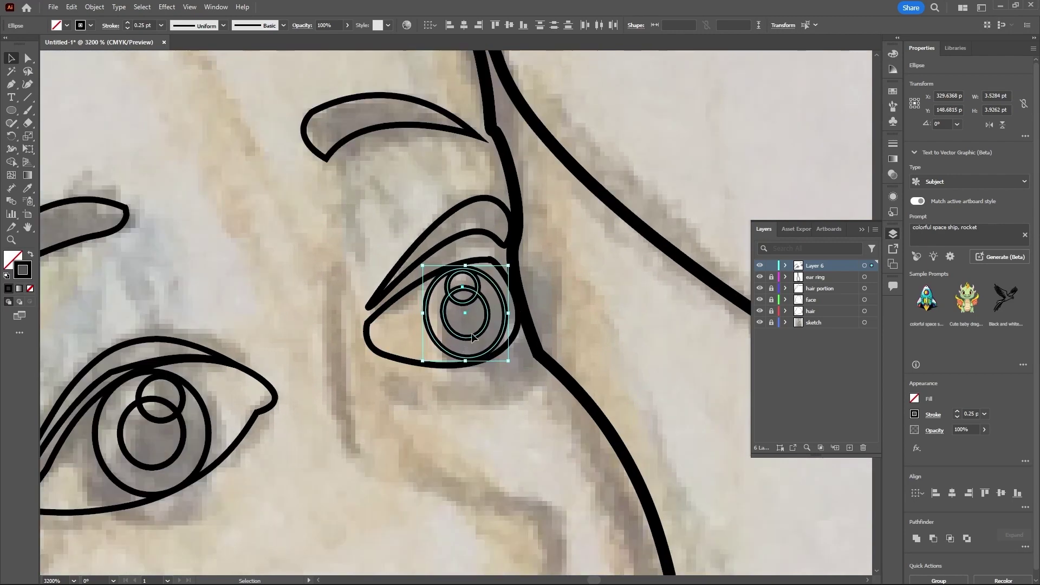
{"action": "left_click", "coordinate": [561, 304]}
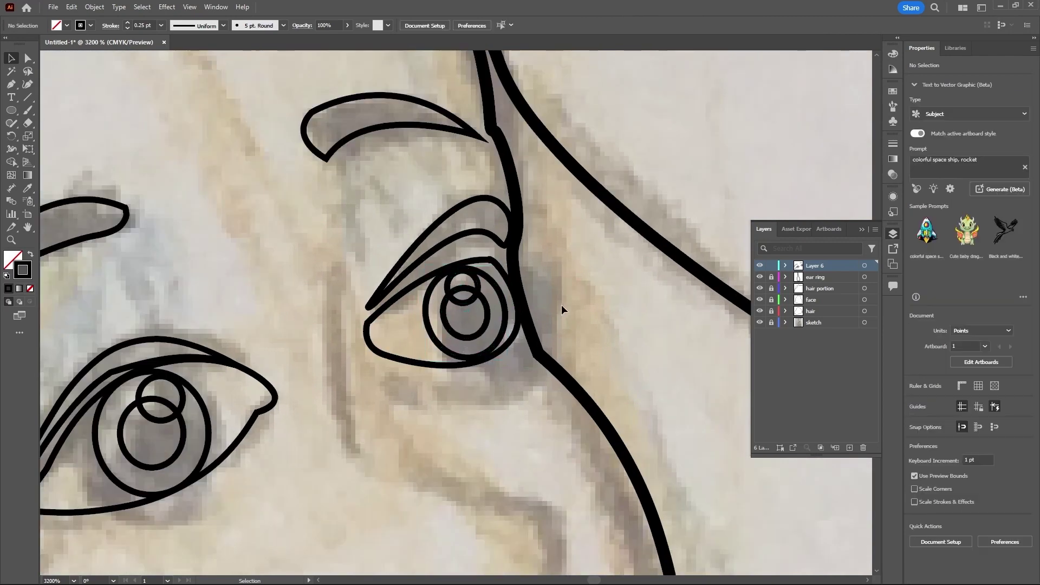
{"action": "scroll", "coordinate": [516, 340], "scroll_direction": "down", "scroll_amount": 5}
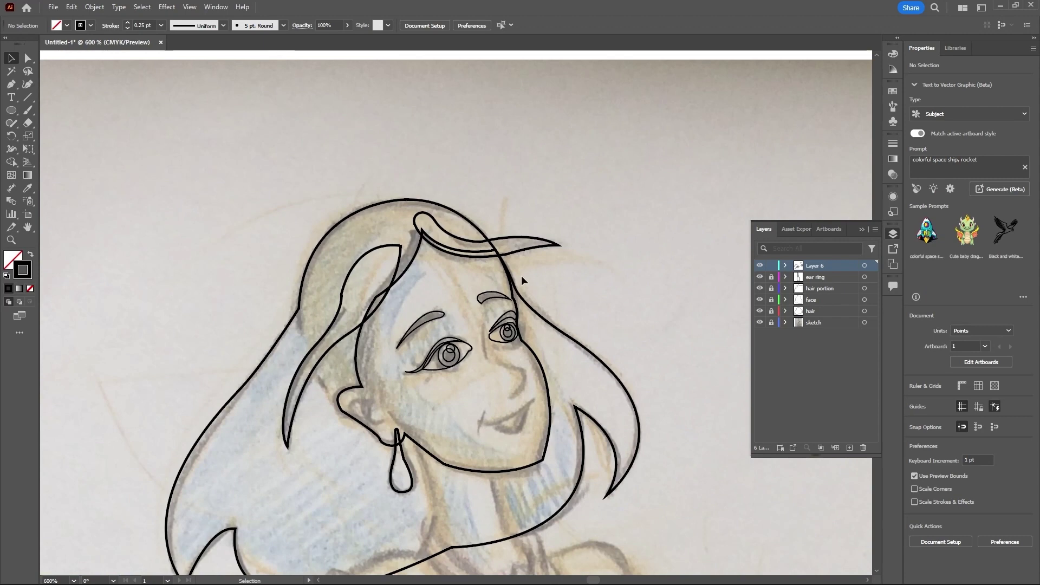
{"action": "scroll", "coordinate": [514, 262], "scroll_direction": "down", "scroll_amount": 2}
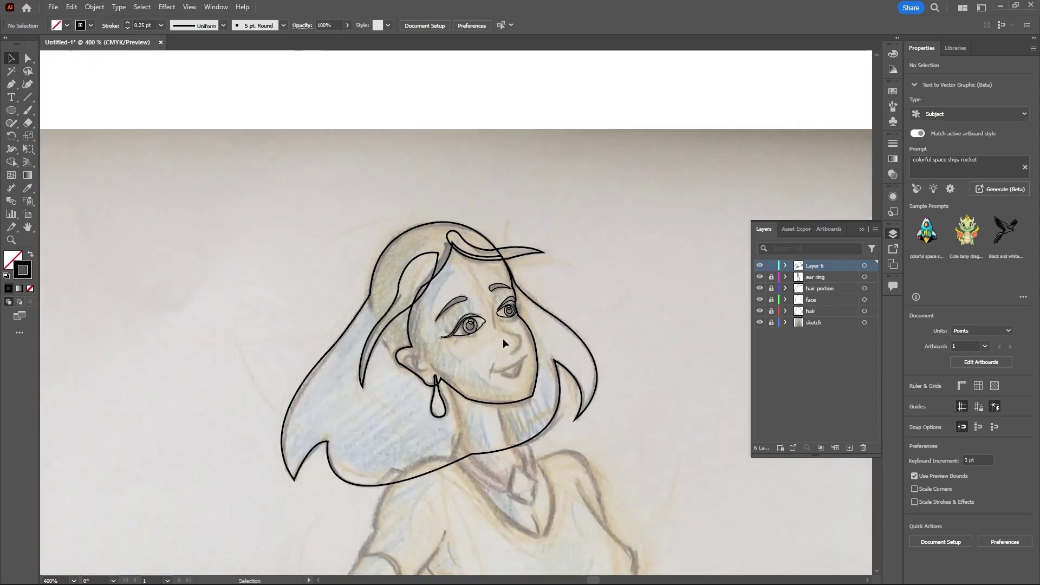
Step: Trace the nose as an open curved path about 9.5 by 16 pt, from the bridge beside the far eye over the tip to the nostril
{"action": "key", "text": "p"}
{"action": "scroll", "coordinate": [503, 340], "scroll_direction": "up", "scroll_amount": 2}
{"action": "scroll", "coordinate": [507, 338], "scroll_direction": "up", "scroll_amount": 3}
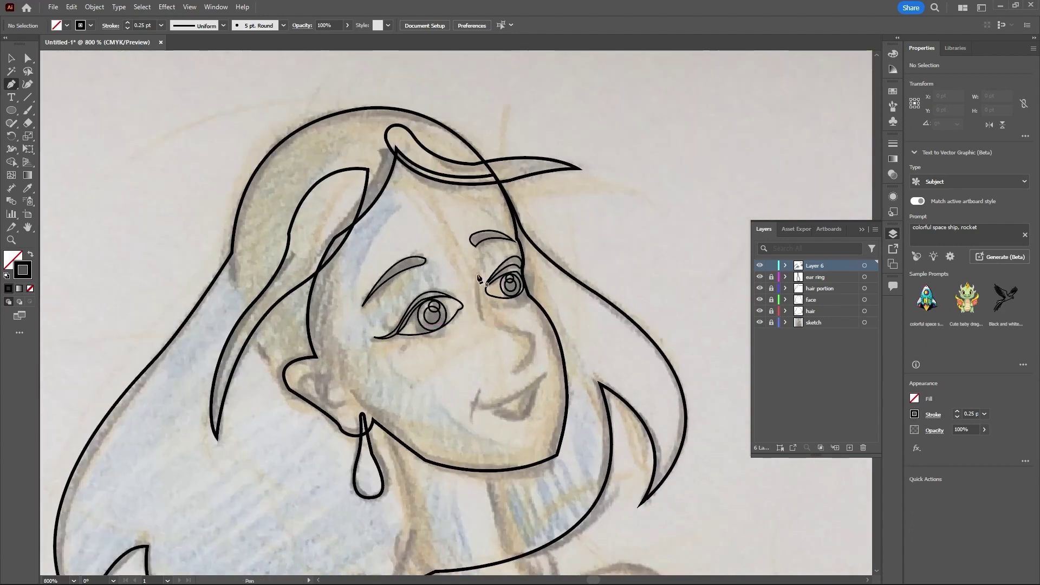
{"action": "left_click", "coordinate": [477, 270]}
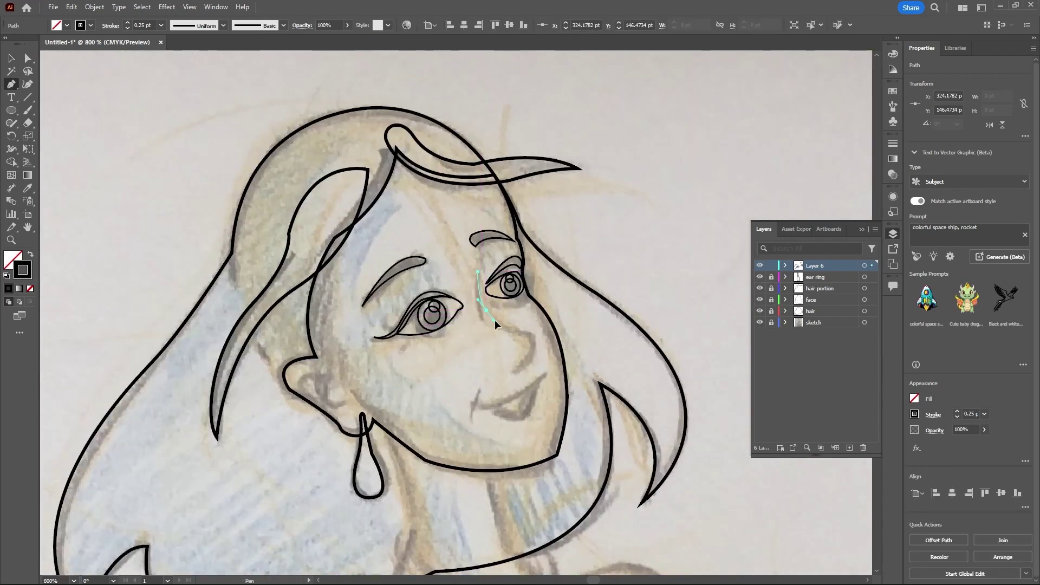
{"action": "left_click_drag", "start_coordinate": [497, 320], "coordinate": [497, 321]}
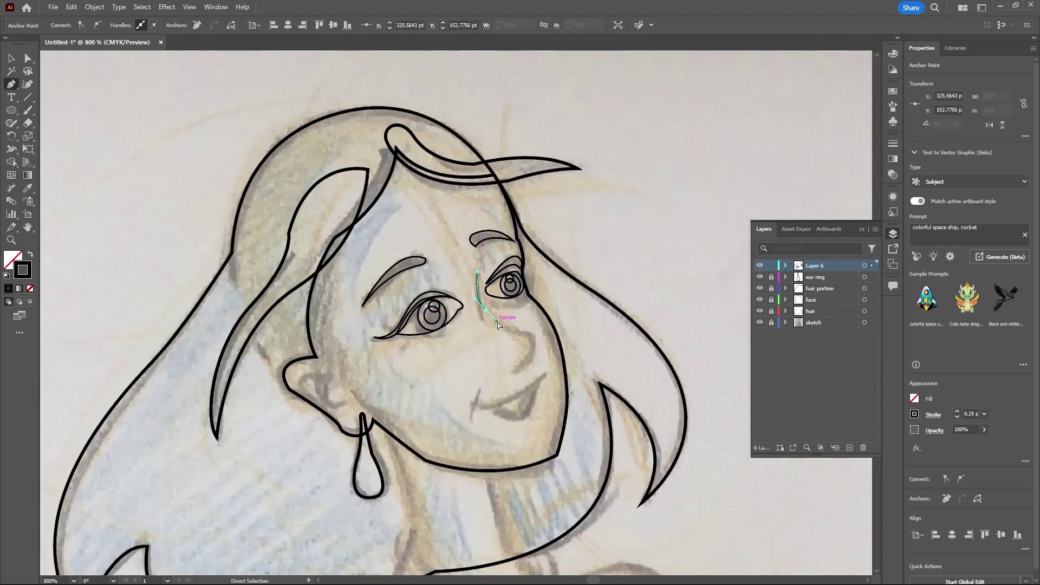
{"action": "key", "text": "ctrl+z"}
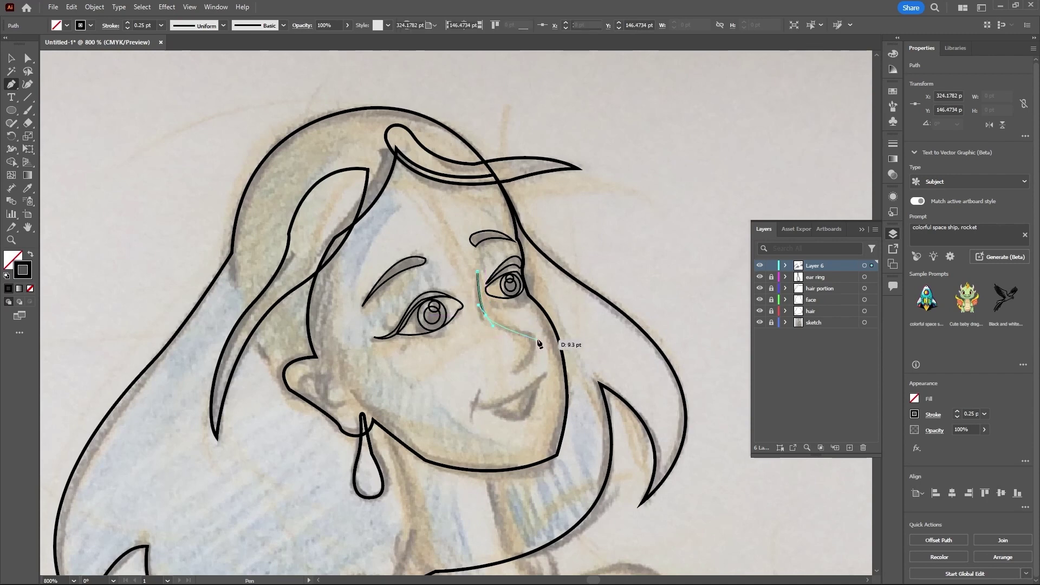
{"action": "left_click_drag", "start_coordinate": [533, 334], "coordinate": [492, 351]}
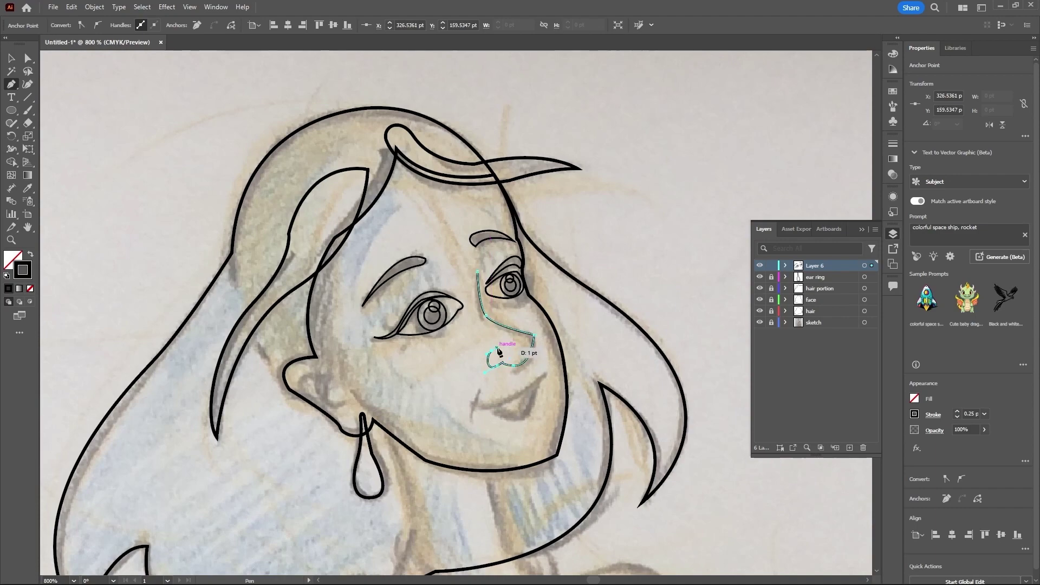
{"action": "key", "text": "a"}
{"action": "left_click", "coordinate": [575, 354]}
Step: Reshape the nose path by enlarging the nostril curve, smoothing the underside and nudging the tip's anchor point
{"action": "scroll", "coordinate": [508, 361], "scroll_direction": "up", "scroll_amount": 2}
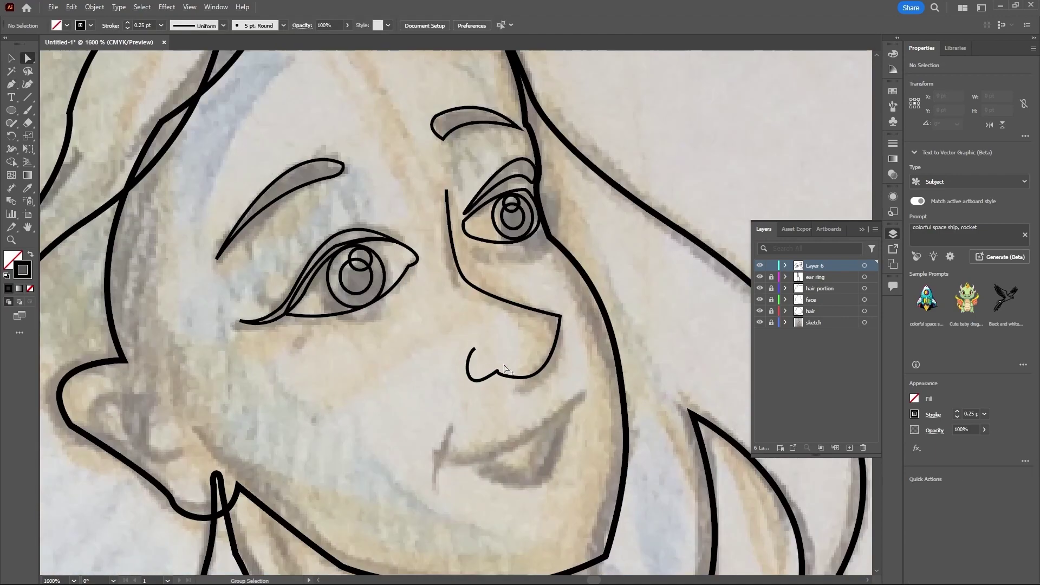
{"action": "left_click_drag", "start_coordinate": [490, 360], "coordinate": [451, 359]}
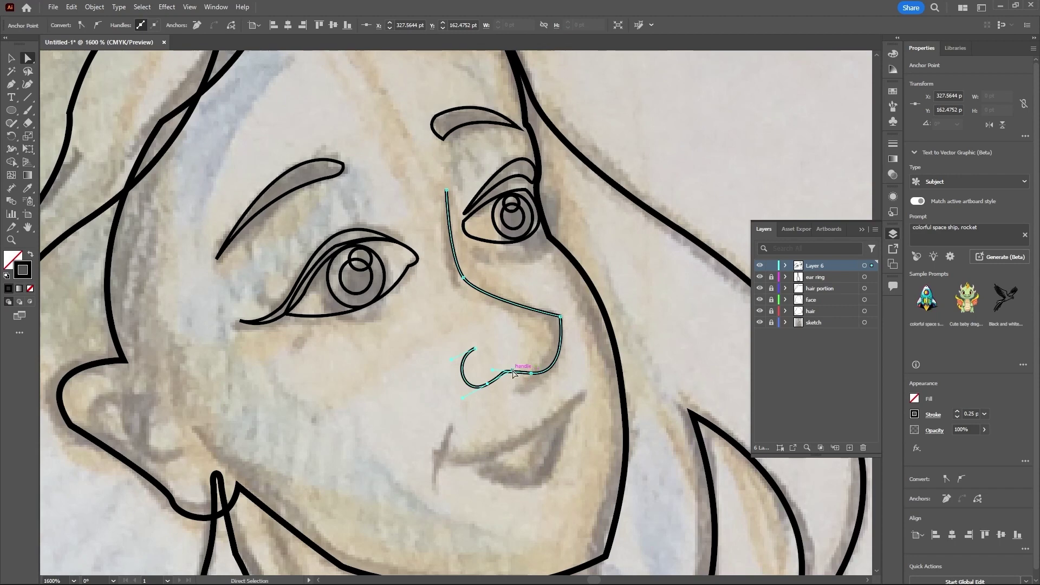
{"action": "left_click_drag", "start_coordinate": [514, 372], "coordinate": [570, 376]}
{"action": "left_click_drag", "start_coordinate": [560, 317], "coordinate": [558, 319]}
{"action": "left_click", "coordinate": [564, 408]}
{"action": "scroll", "coordinate": [510, 349], "scroll_direction": "down", "scroll_amount": 3}
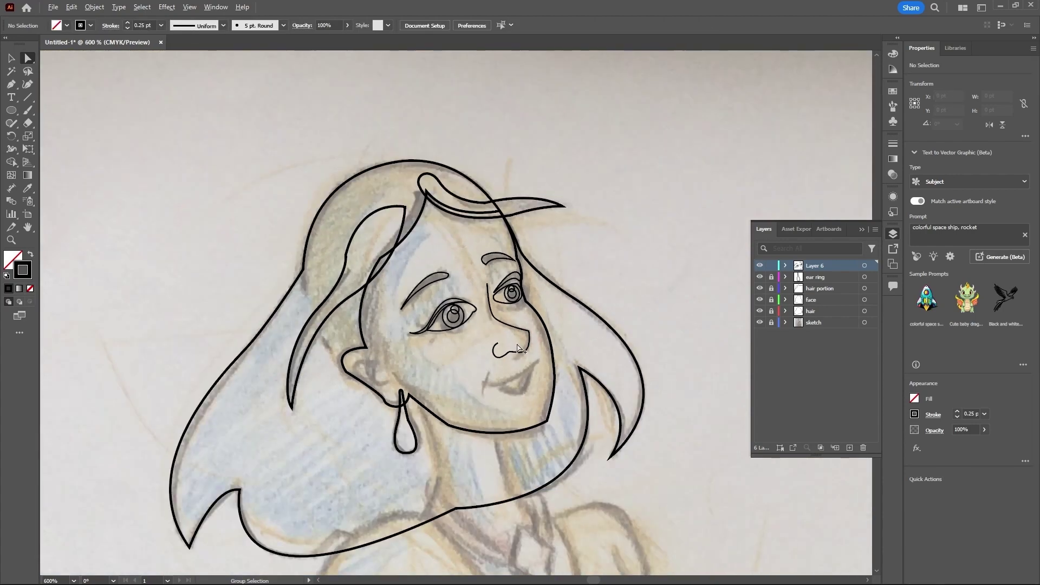
Step: Smooth the join between the nostril and the nose's underside, and lower the anchor point at the nose tip slightly
{"action": "scroll", "coordinate": [526, 342], "scroll_direction": "up", "scroll_amount": 2}
{"action": "left_click", "coordinate": [499, 349]}
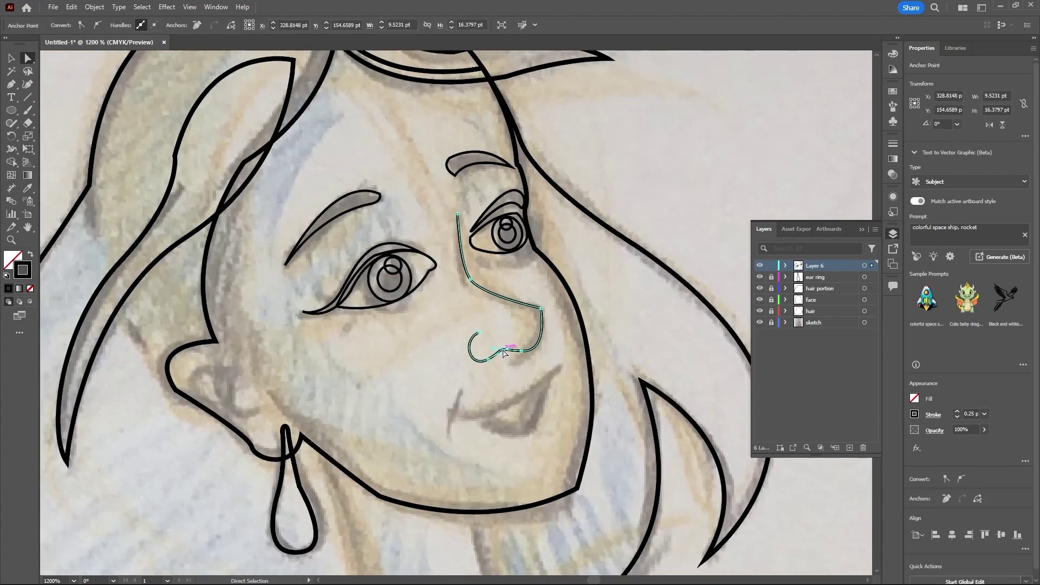
{"action": "mouse_move", "coordinate": [495, 351]}
{"action": "left_mouse_down"}
{"action": "mouse_move", "coordinate": [487, 349]}
{"action": "mouse_move", "coordinate": [507, 345]}
{"action": "mouse_move", "coordinate": [489, 356]}
{"action": "left_mouse_up"}
{"action": "scroll", "coordinate": [508, 346], "scroll_direction": "up", "scroll_amount": 2}
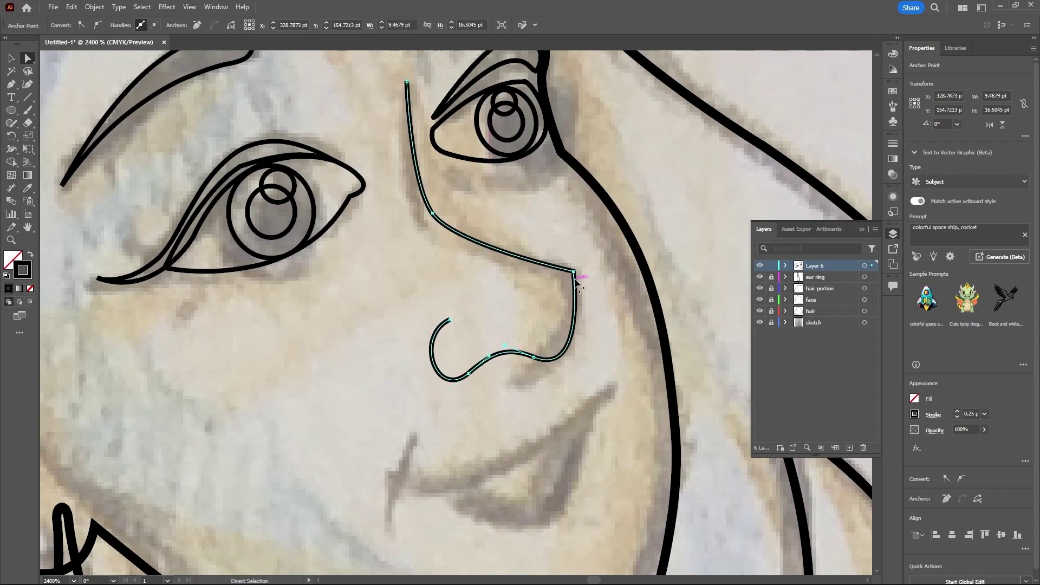
{"action": "left_click_drag", "start_coordinate": [575, 272], "coordinate": [574, 283]}
{"action": "left_click", "coordinate": [518, 383]}
{"action": "scroll", "coordinate": [518, 382], "scroll_direction": "down", "scroll_amount": 5}
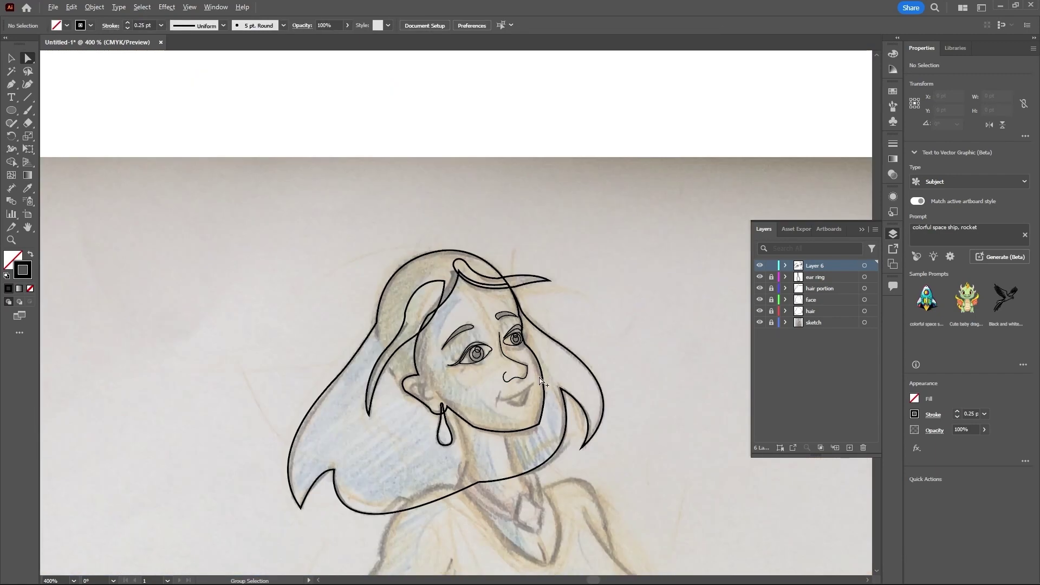
Step: Adjust the curve beneath the nose tip by pulling its lower end outward toward the face outline
{"action": "scroll", "coordinate": [540, 381], "scroll_direction": "up", "scroll_amount": 3}
{"action": "left_click", "coordinate": [516, 379]}
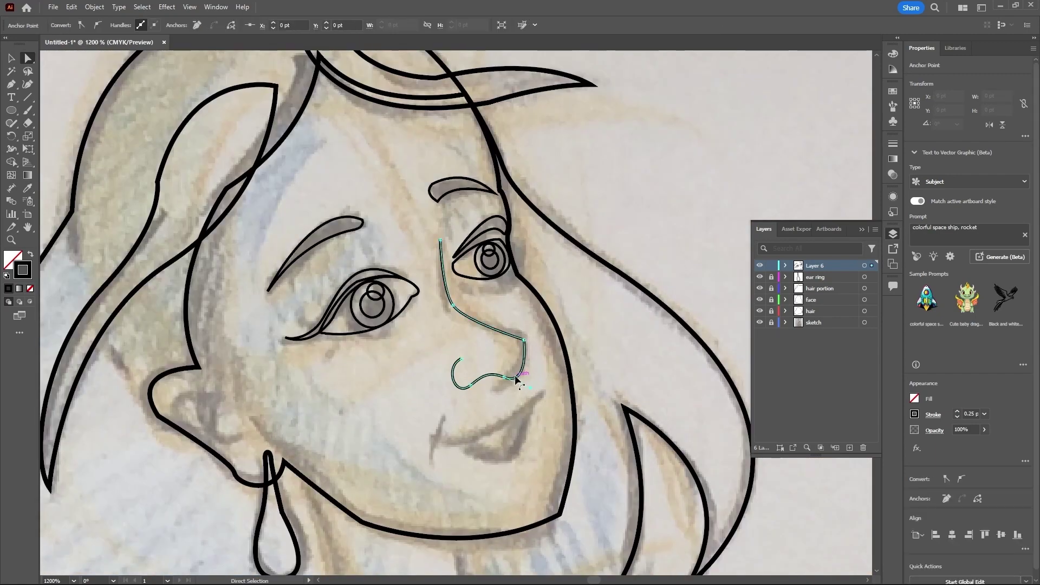
{"action": "mouse_move", "coordinate": [516, 378]}
{"action": "left_mouse_down"}
{"action": "mouse_move", "coordinate": [499, 386]}
{"action": "mouse_move", "coordinate": [535, 379]}
{"action": "left_mouse_up"}
{"action": "left_click", "coordinate": [525, 394]}
{"action": "scroll", "coordinate": [508, 358], "scroll_direction": "down", "scroll_amount": 3}
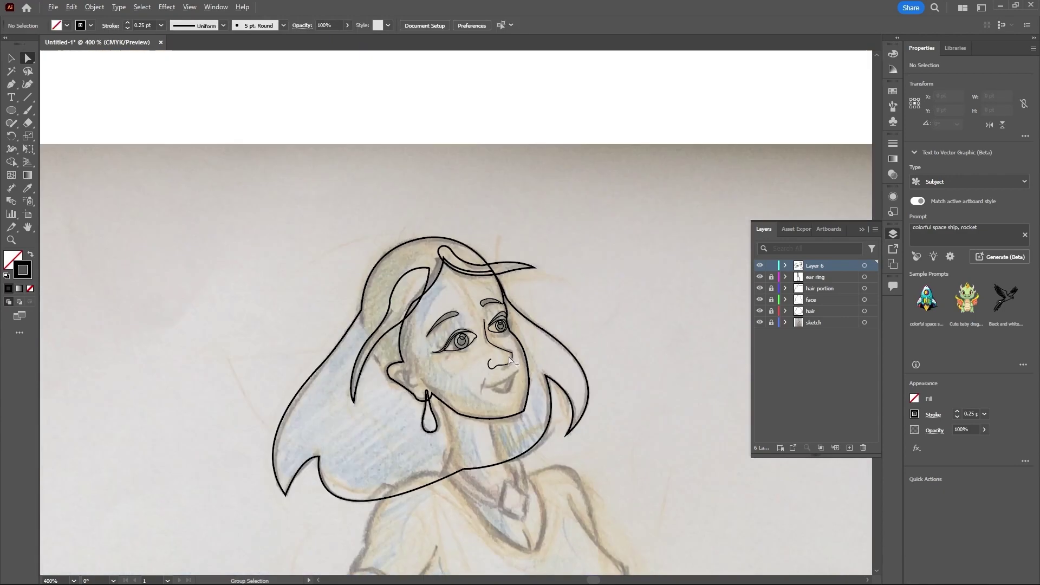
Step: Nudge the anchor point at the nose tip slightly inward, away from the face outline
{"action": "scroll", "coordinate": [510, 359], "scroll_direction": "up", "scroll_amount": 1}
{"action": "scroll", "coordinate": [509, 359], "scroll_direction": "up", "scroll_amount": 3}
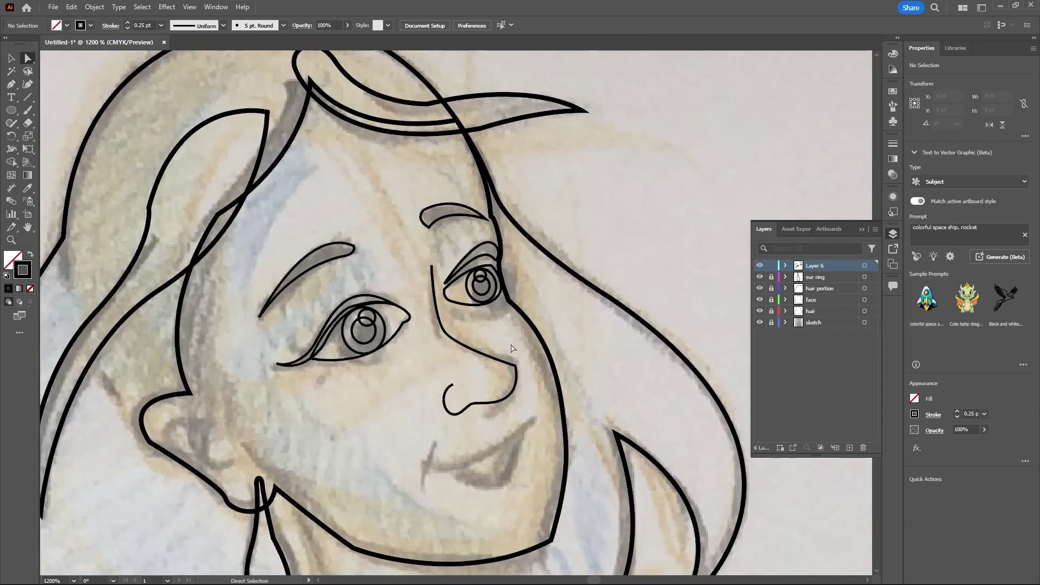
{"action": "left_click", "coordinate": [515, 366]}
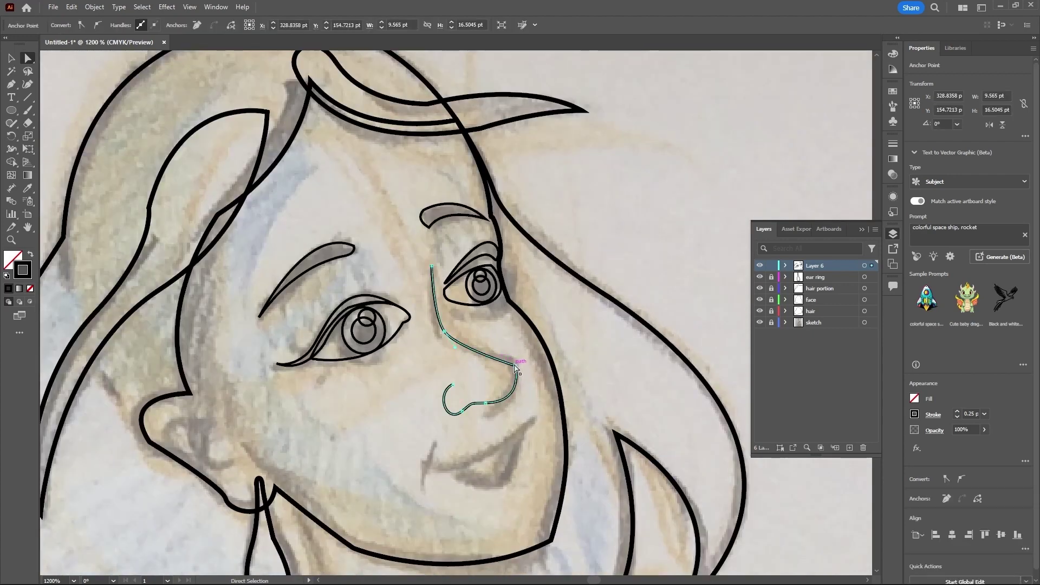
{"action": "left_click", "coordinate": [515, 365]}
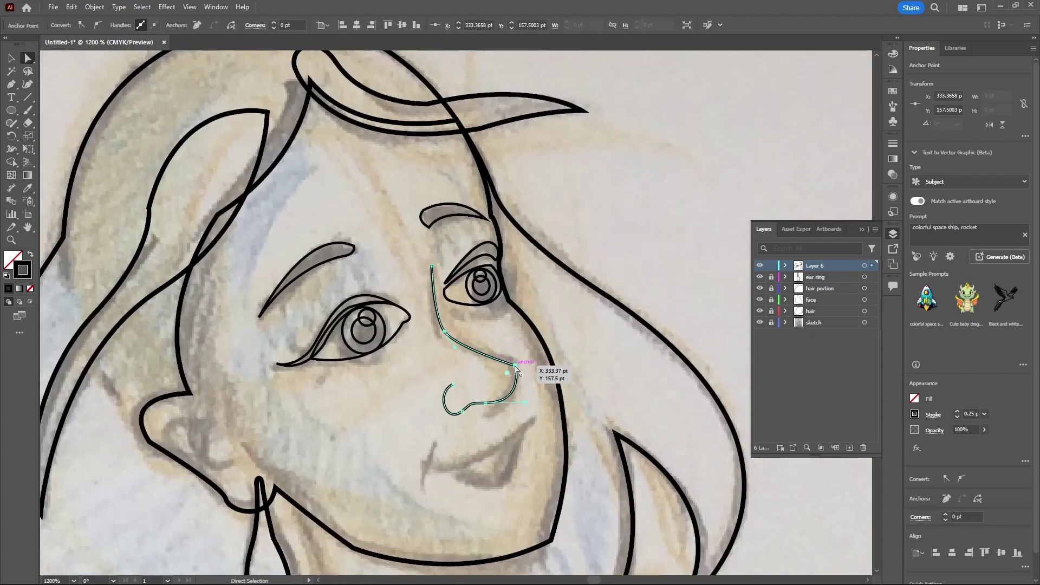
{"action": "left_click_drag", "start_coordinate": [515, 365], "coordinate": [513, 364]}
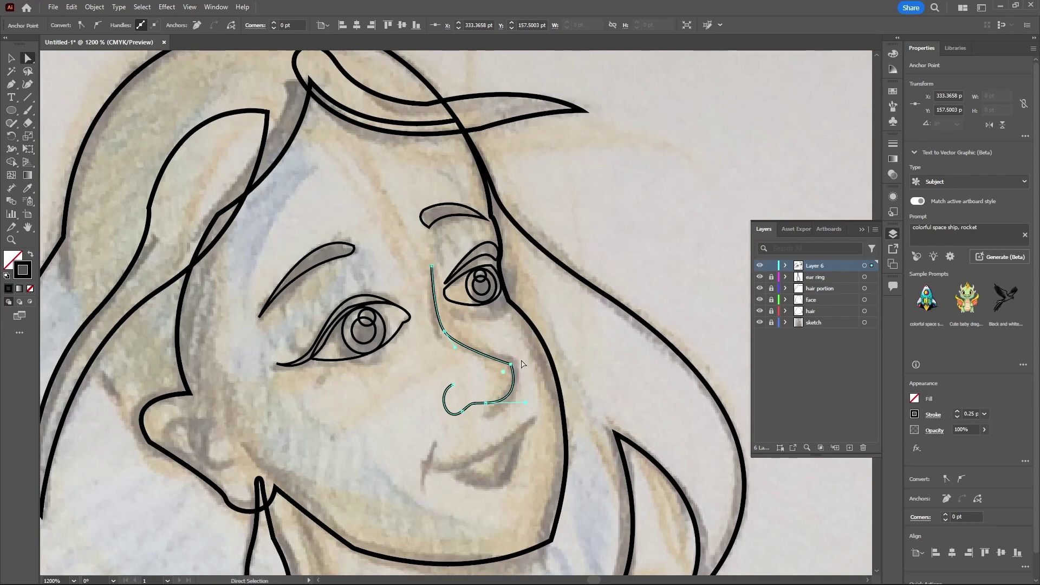
{"action": "left_click", "coordinate": [526, 355]}
Step: Trace the upper lip as a thin closed path from the near mouth corner over the lip peaks to the far corner and back
{"action": "scroll", "coordinate": [515, 318], "scroll_direction": "down", "scroll_amount": 2}
{"action": "scroll", "coordinate": [513, 334], "scroll_direction": "down", "scroll_amount": 1}
{"action": "scroll", "coordinate": [519, 357], "scroll_direction": "up", "scroll_amount": 1}
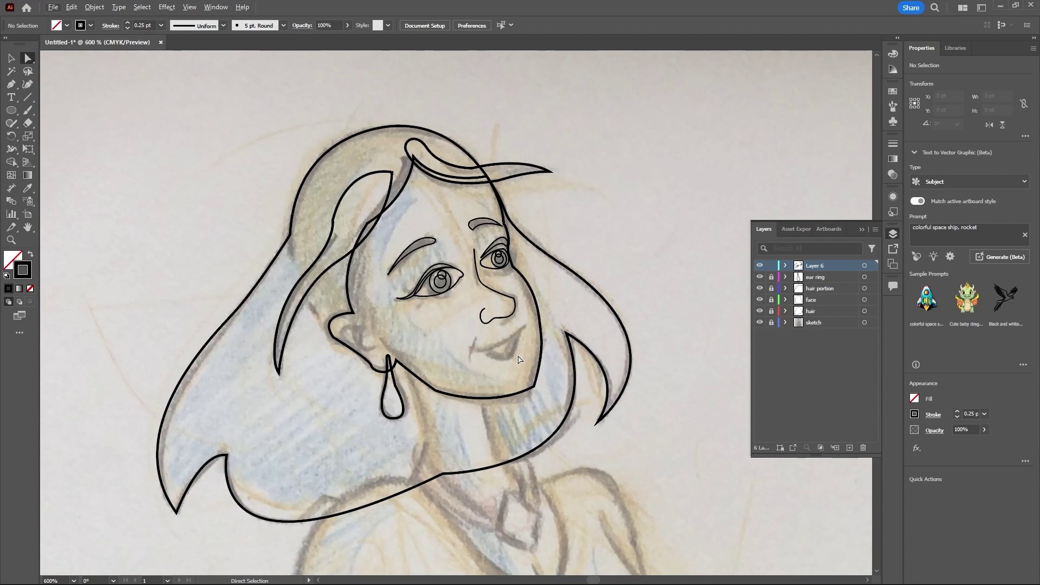
{"action": "key", "text": "p"}
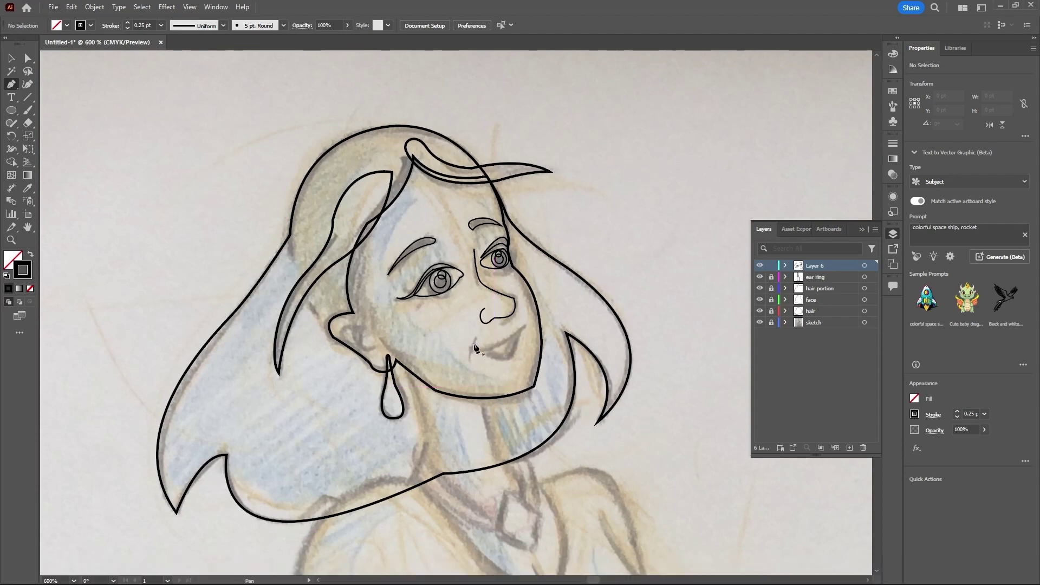
{"action": "scroll", "coordinate": [476, 350], "scroll_direction": "up", "scroll_amount": 1}
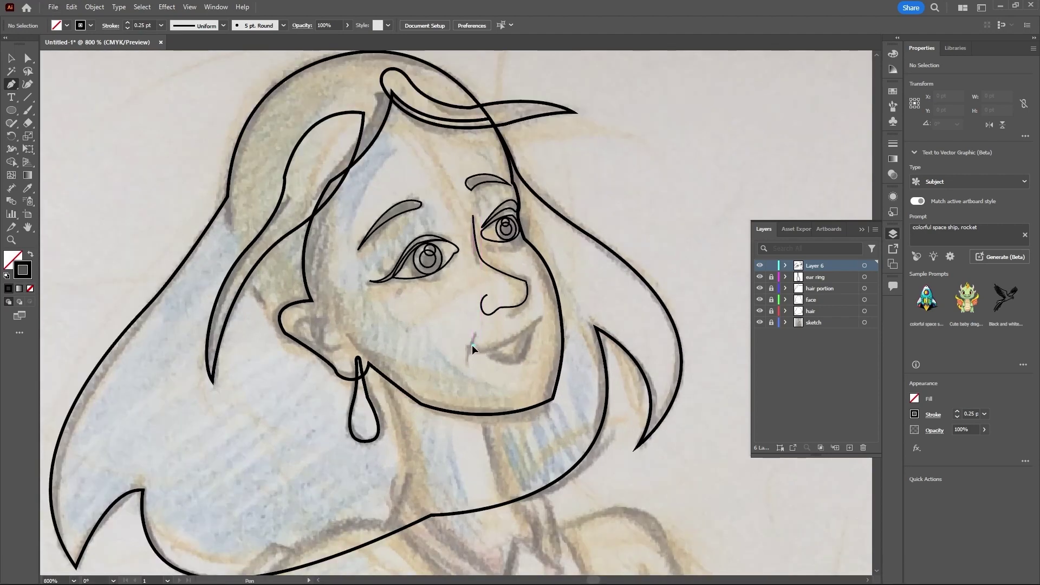
{"action": "left_click", "coordinate": [473, 345]}
{"action": "left_click_drag", "start_coordinate": [510, 324], "coordinate": [541, 307]}
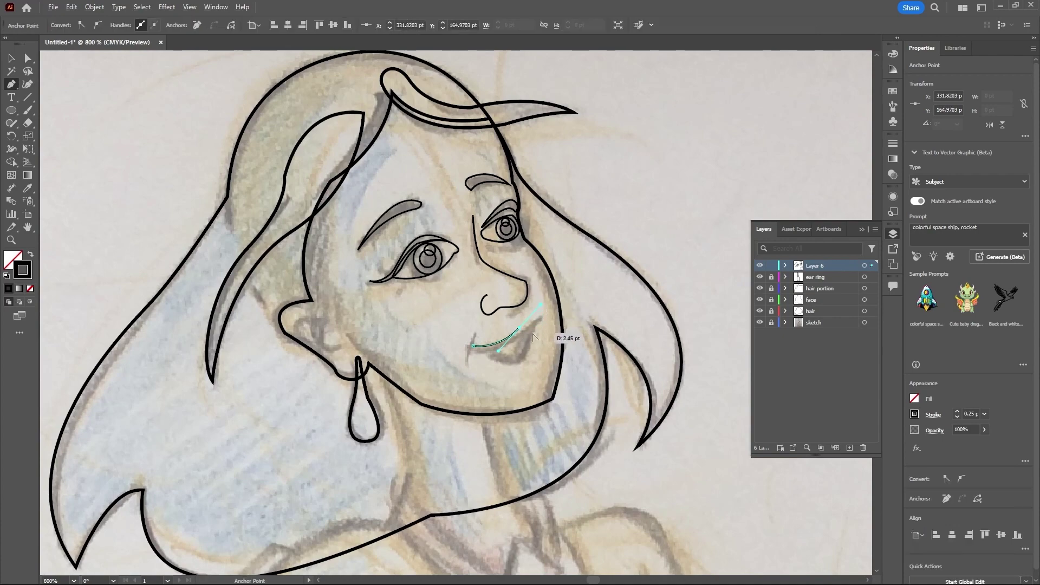
{"action": "scroll", "coordinate": [541, 332], "scroll_direction": "up", "scroll_amount": 2}
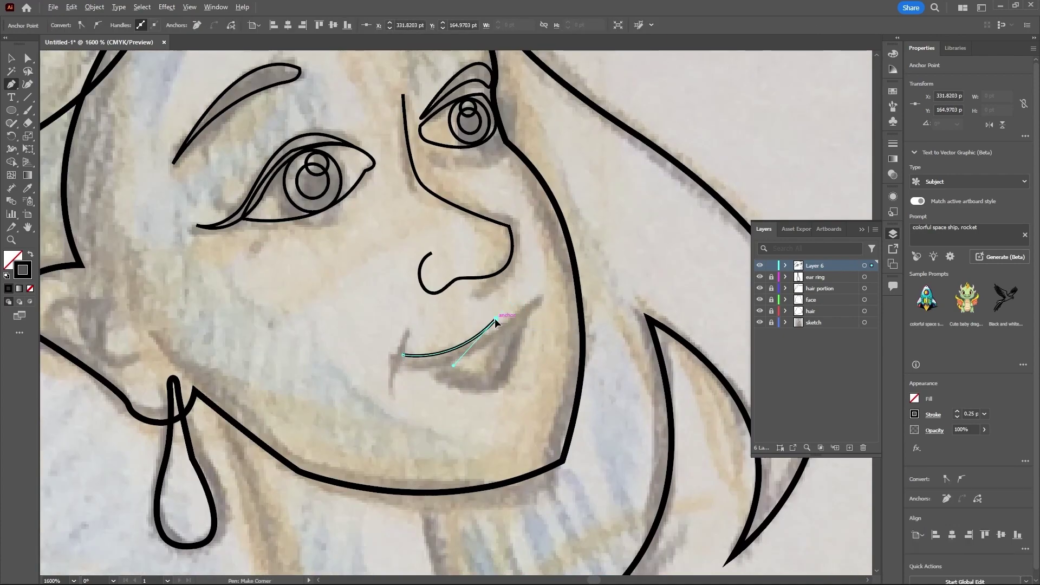
{"action": "left_click", "coordinate": [495, 319]}
{"action": "left_click_drag", "start_coordinate": [508, 315], "coordinate": [477, 351]}
{"action": "left_click", "coordinate": [515, 305]}
{"action": "left_click_drag", "start_coordinate": [403, 355], "coordinate": [315, 348]}
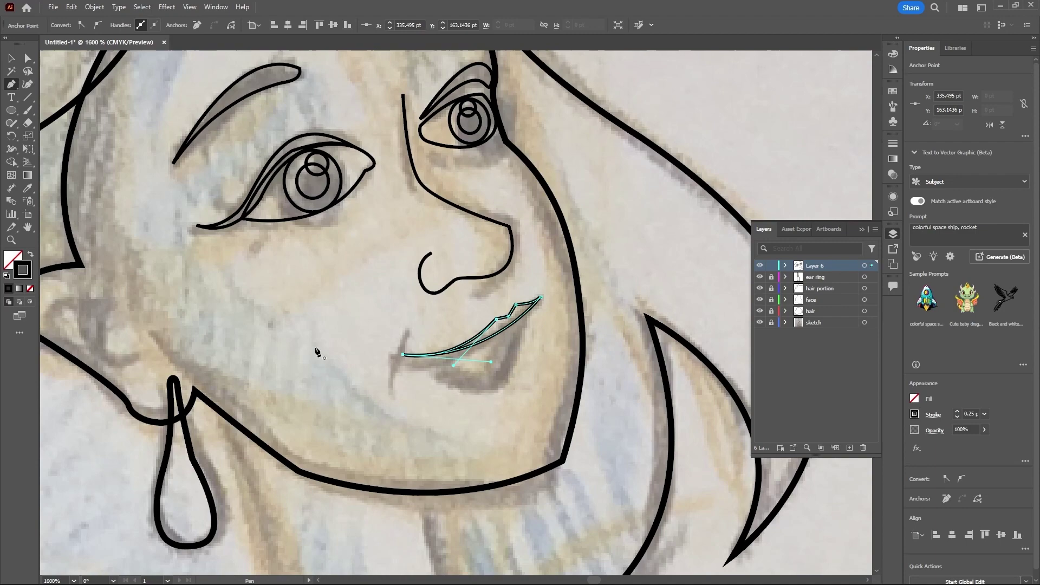
{"action": "key", "text": "v"}
{"action": "left_click", "coordinate": [434, 325]}
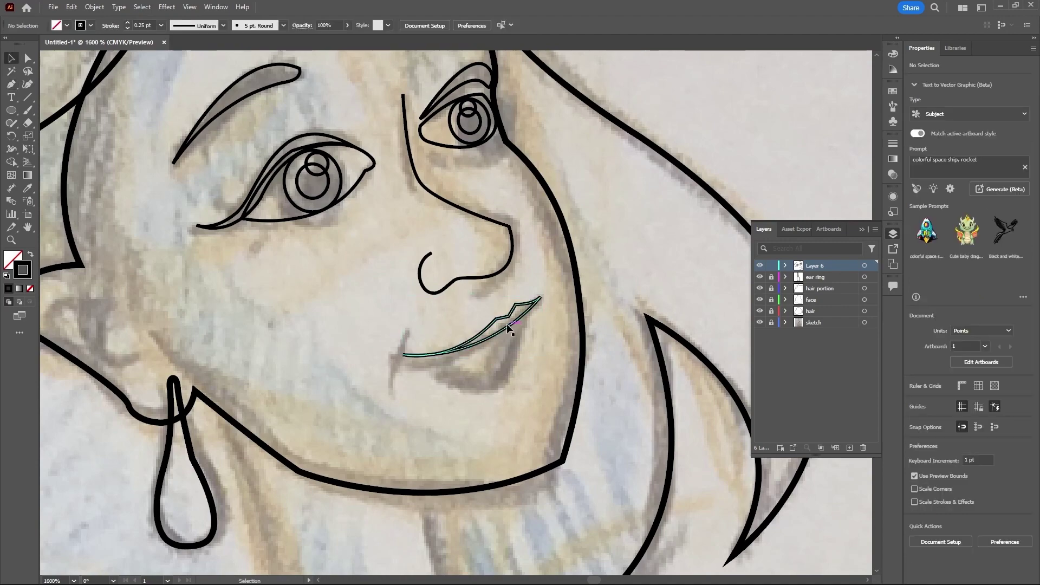
Step: Trace the lower lip as a closed curved path beneath the upper lip, joining it near both mouth corners
{"action": "scroll", "coordinate": [526, 328], "scroll_direction": "down", "scroll_amount": 3}
{"action": "scroll", "coordinate": [533, 349], "scroll_direction": "up", "scroll_amount": 2}
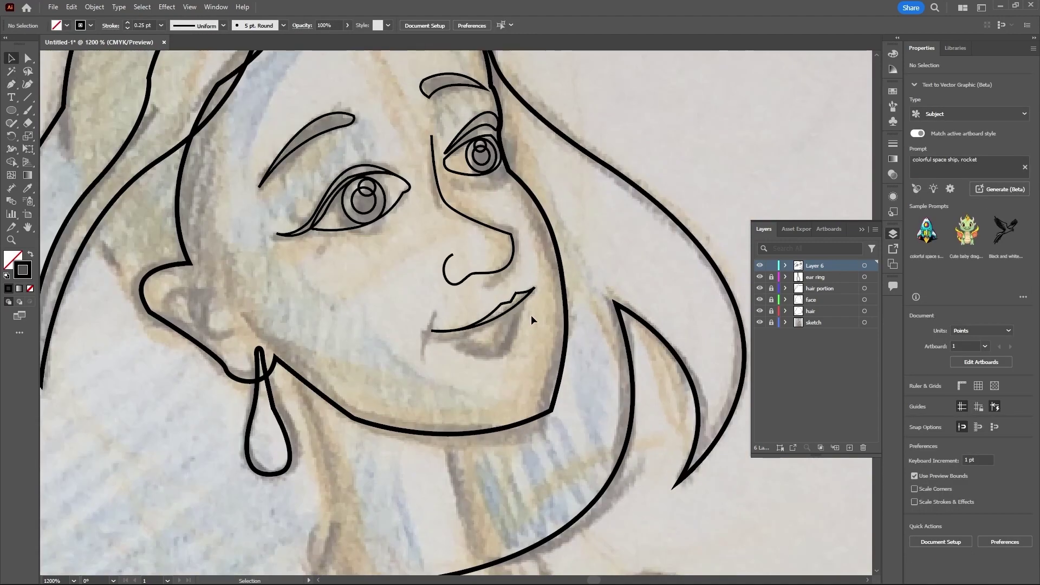
{"action": "key", "text": "p"}
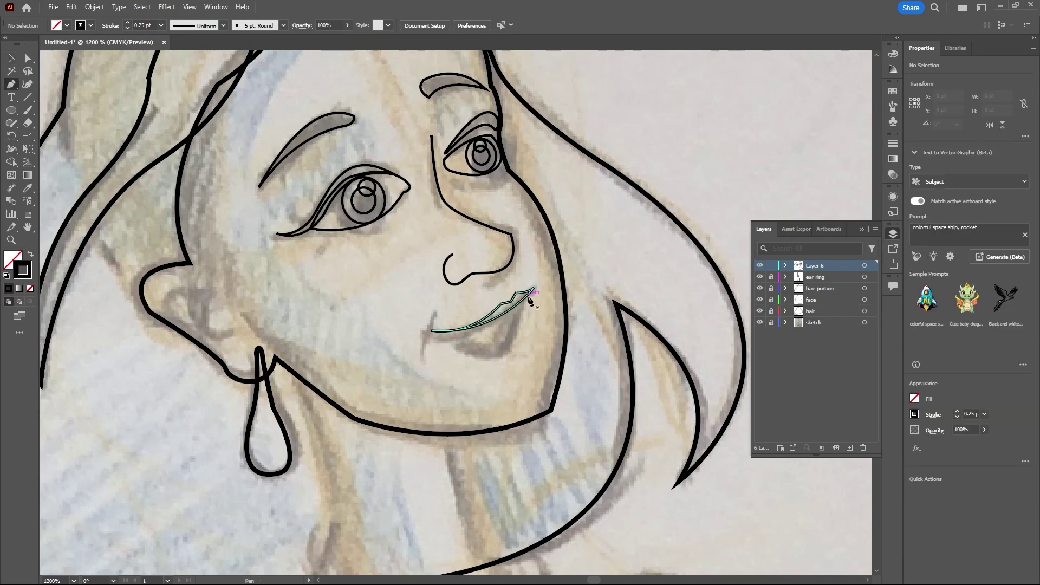
{"action": "left_click", "coordinate": [526, 297]}
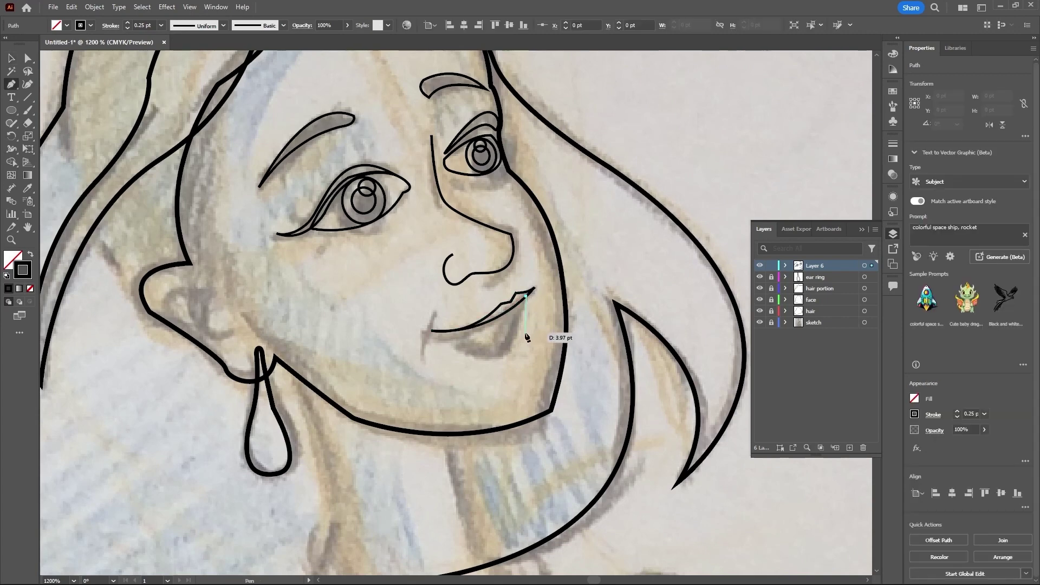
{"action": "left_click_drag", "start_coordinate": [520, 329], "coordinate": [492, 344]}
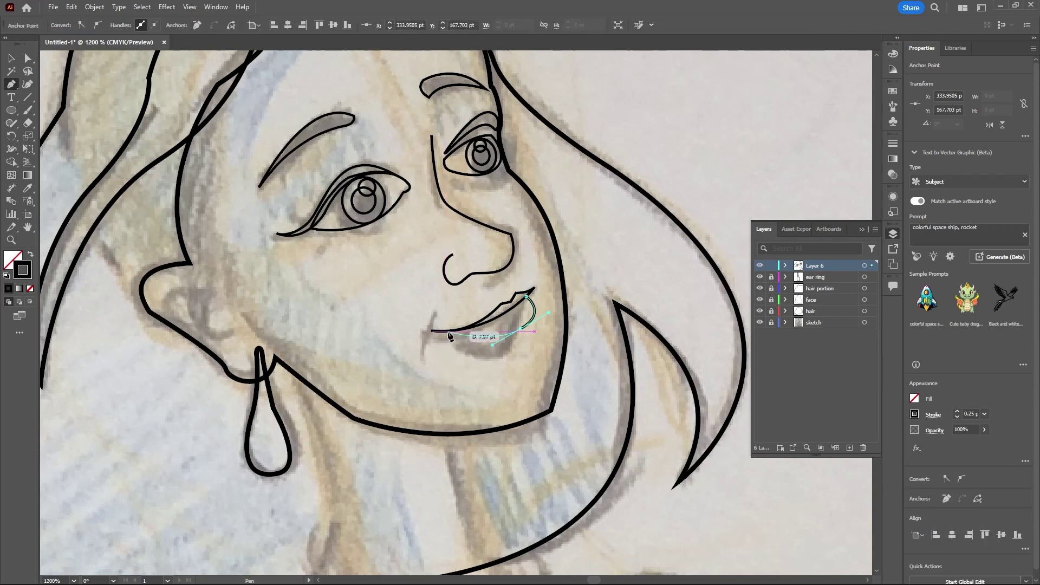
{"action": "left_click", "coordinate": [444, 331]}
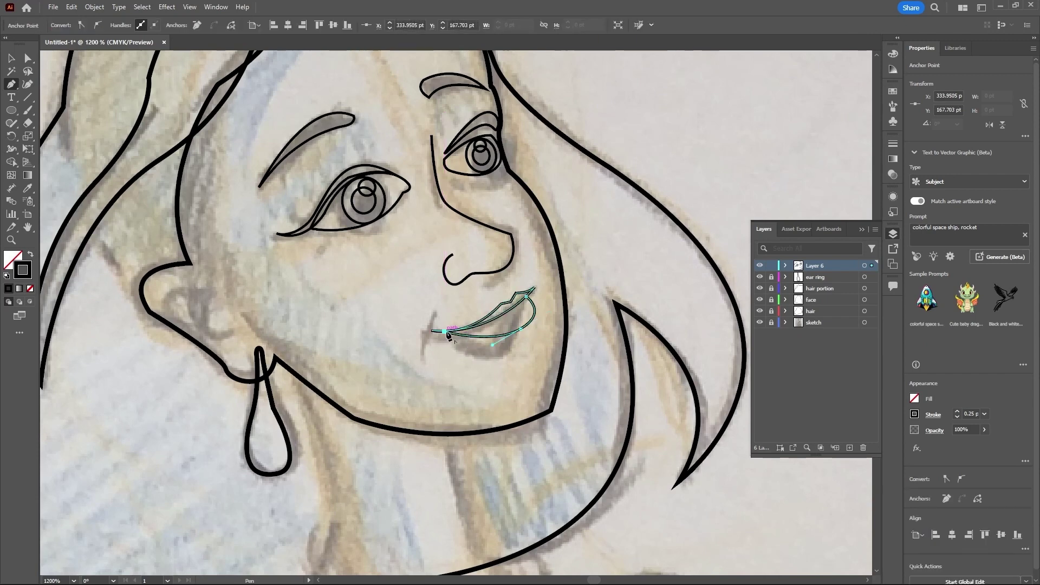
{"action": "left_click_drag", "start_coordinate": [526, 296], "coordinate": [559, 265]}
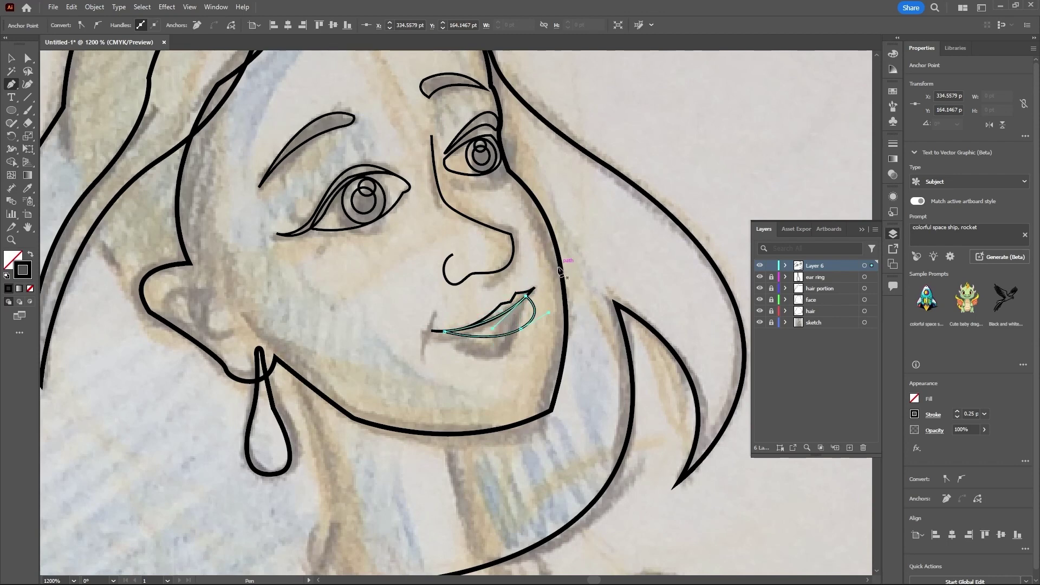
{"action": "key", "text": "v"}
{"action": "left_click", "coordinate": [580, 292]}
Step: Refine the lower lip by shifting the anchor point on its underside slightly toward the near mouth corner
{"action": "scroll", "coordinate": [519, 324], "scroll_direction": "down", "scroll_amount": 2}
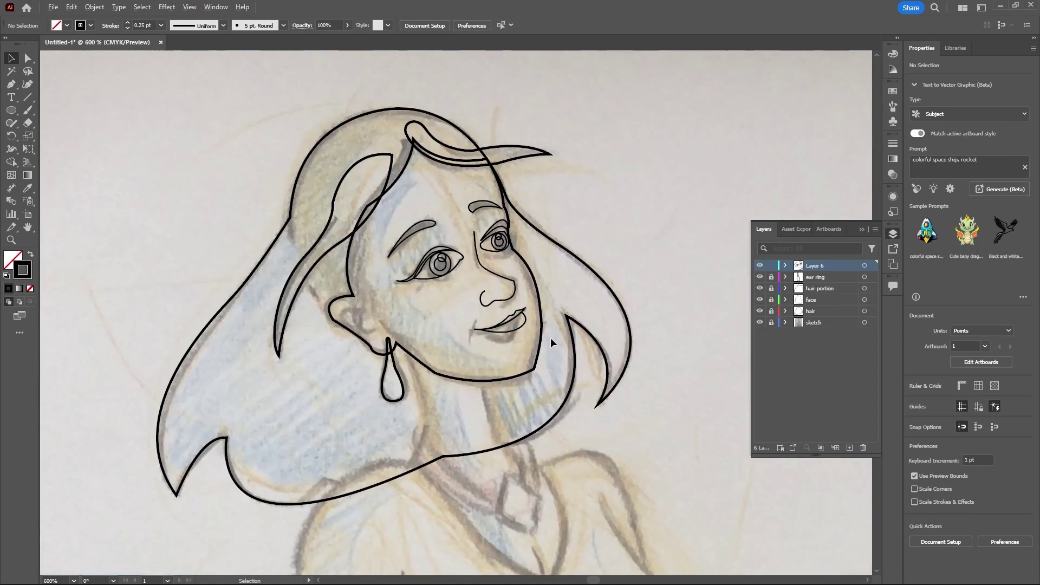
{"action": "scroll", "coordinate": [532, 325], "scroll_direction": "down", "scroll_amount": 1}
{"action": "scroll", "coordinate": [533, 323], "scroll_direction": "up", "scroll_amount": 2}
{"action": "scroll", "coordinate": [528, 326], "scroll_direction": "up", "scroll_amount": 1}
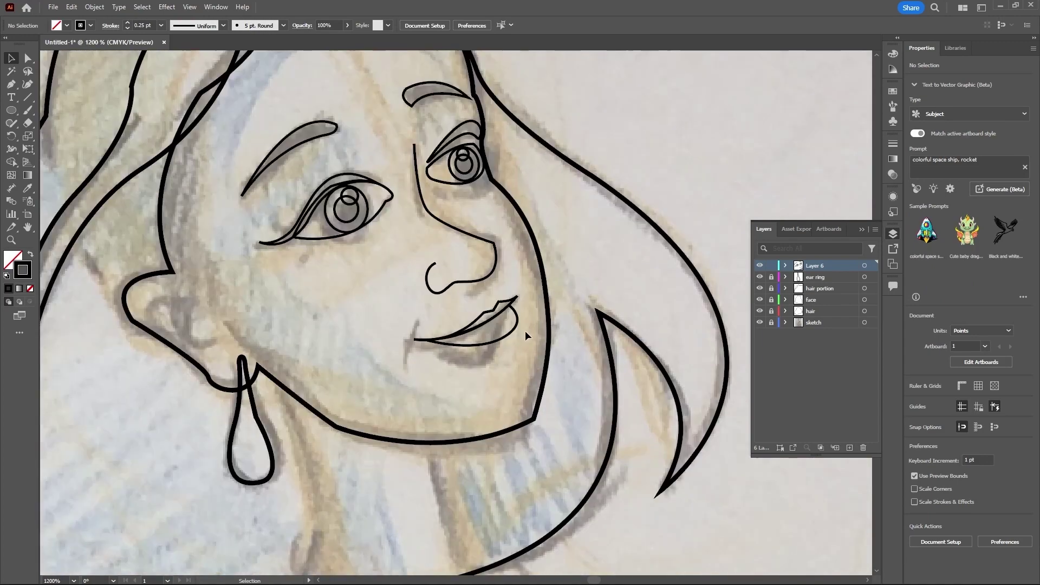
{"action": "left_click", "coordinate": [515, 330]}
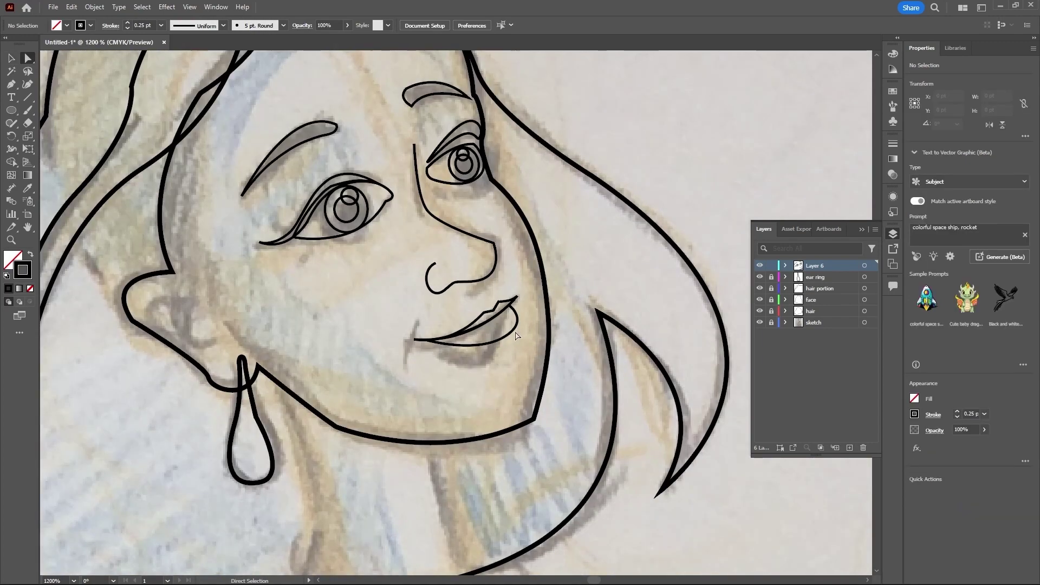
{"action": "key", "text": "a"}
{"action": "left_click", "coordinate": [504, 339]}
{"action": "left_click_drag", "start_coordinate": [504, 339], "coordinate": [498, 340]}
{"action": "left_click", "coordinate": [523, 357]}
Step: Trace the crease at the near mouth corner as a thin, slightly curved path about 4.4 pt long
{"action": "scroll", "coordinate": [530, 348], "scroll_direction": "down", "scroll_amount": 5}
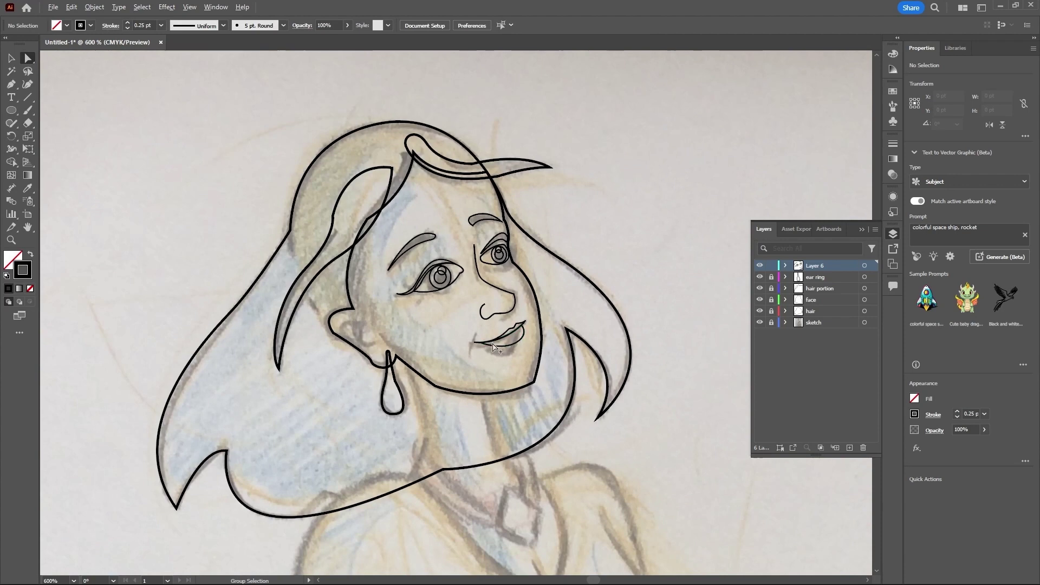
{"action": "scroll", "coordinate": [483, 341], "scroll_direction": "up", "scroll_amount": 5}
{"action": "key", "text": "p"}
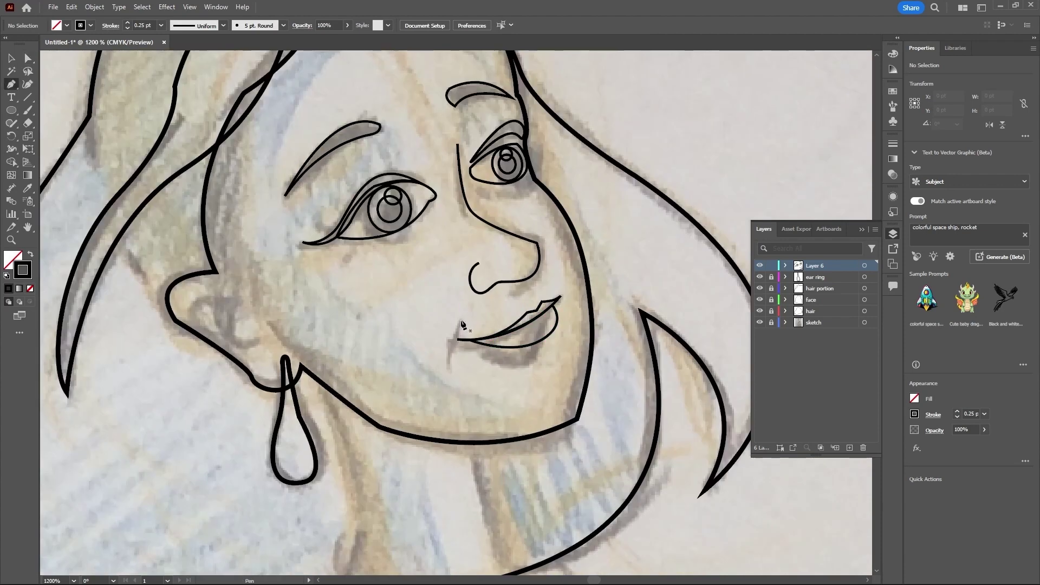
{"action": "left_click", "coordinate": [461, 318]}
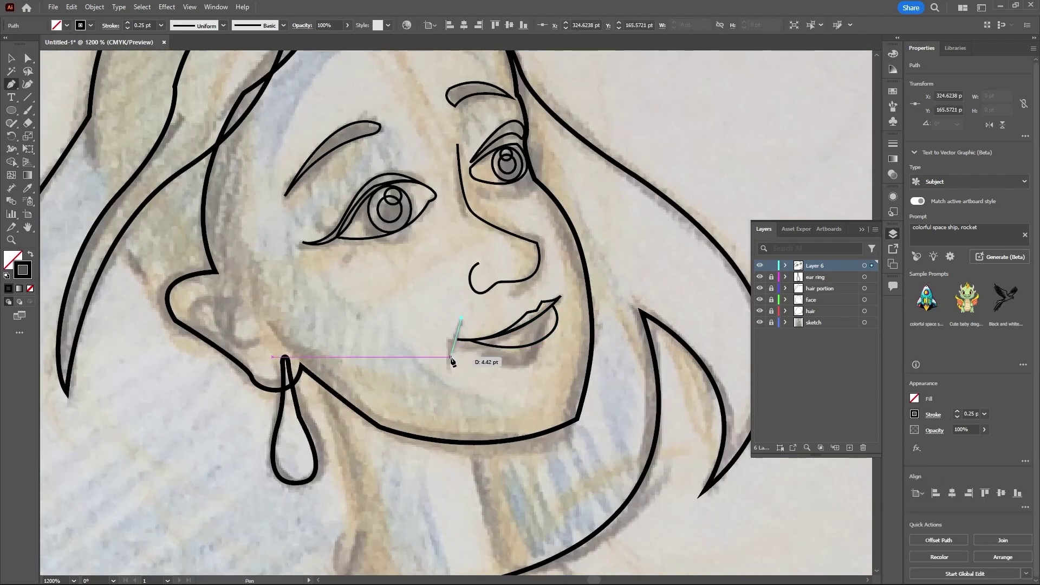
{"action": "left_click", "coordinate": [451, 358]}
{"action": "left_click", "coordinate": [448, 373]}
{"action": "left_click", "coordinate": [451, 373]}
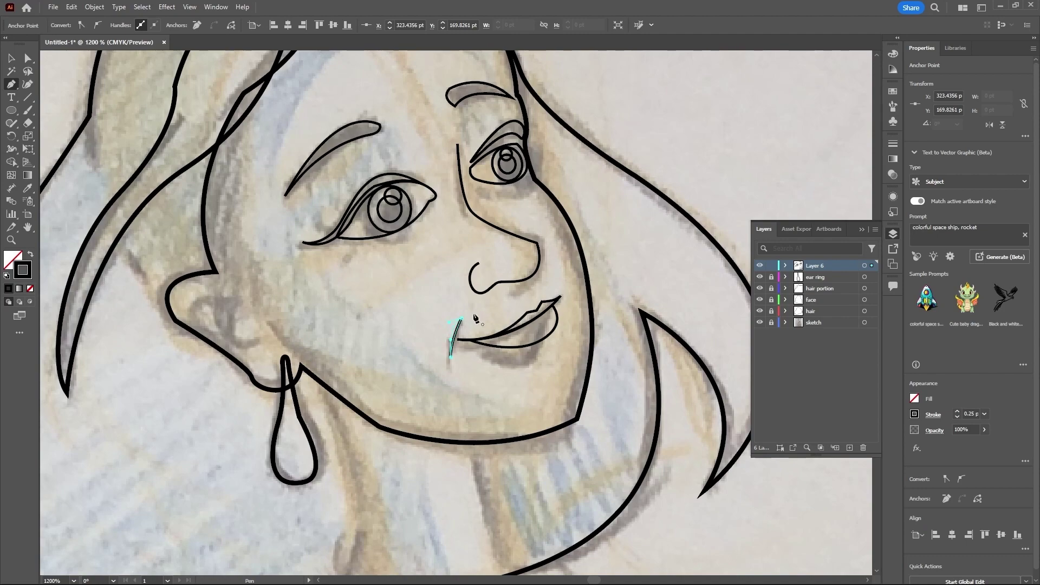
{"action": "key", "text": "v"}
{"action": "left_click", "coordinate": [492, 327]}
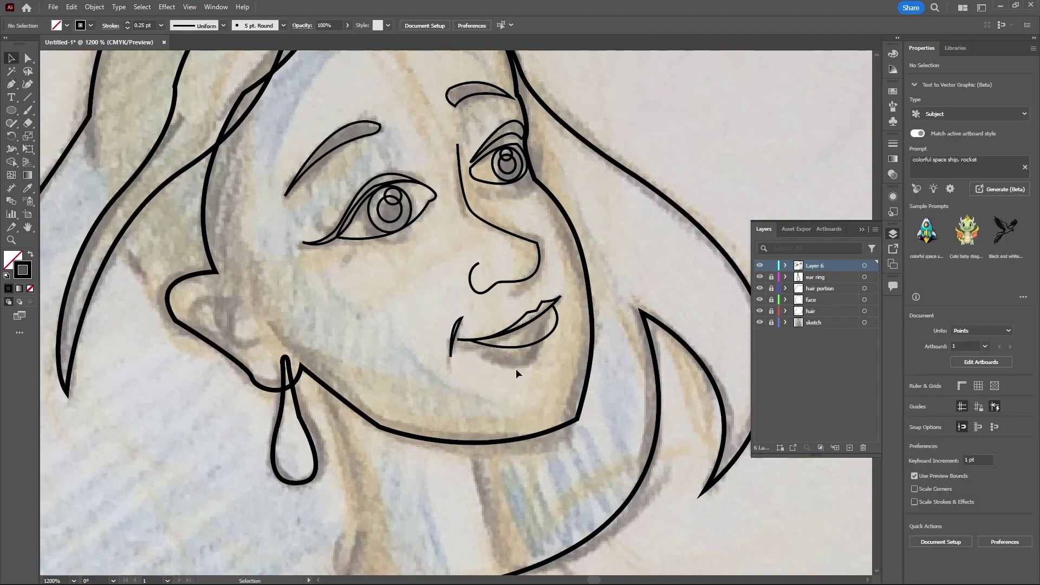
Step: Trace the crease beneath the far side of the lower lip as a thin curved shape about 3.7 by 2.7 pt
{"action": "scroll", "coordinate": [493, 361], "scroll_direction": "down", "scroll_amount": 2}
{"action": "scroll", "coordinate": [533, 355], "scroll_direction": "up", "scroll_amount": 2}
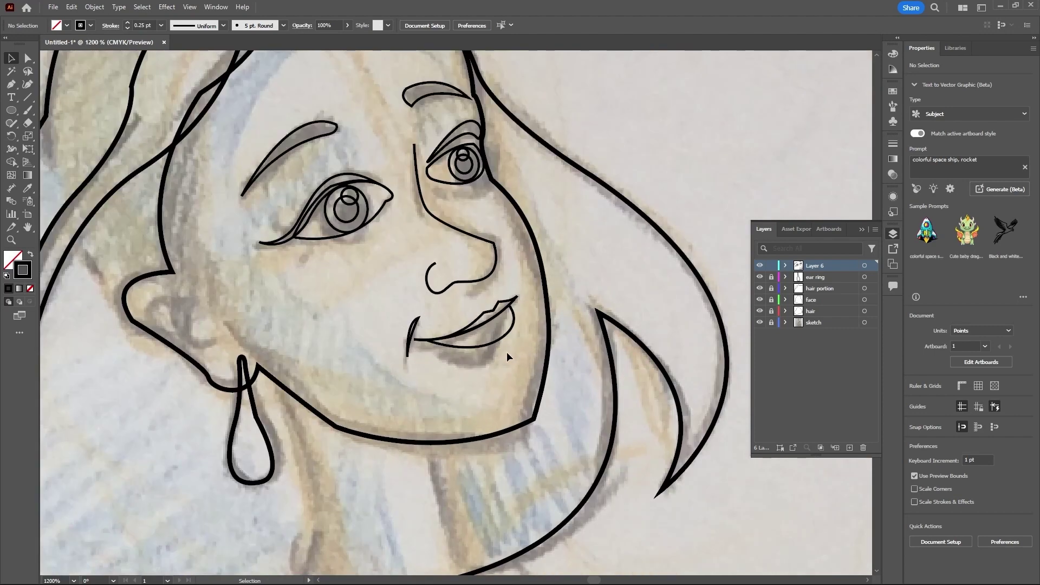
{"action": "key", "text": "p"}
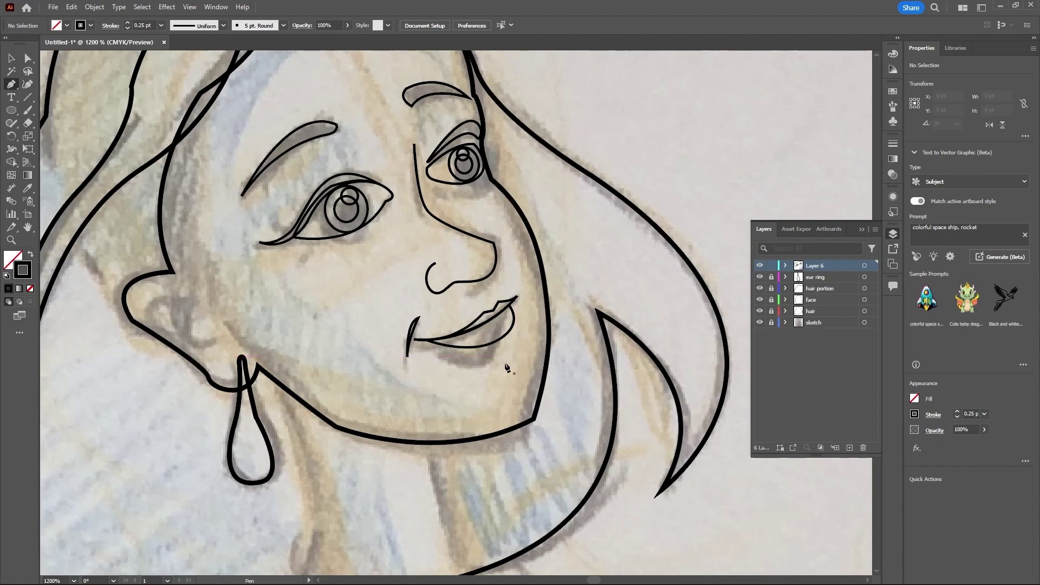
{"action": "scroll", "coordinate": [511, 358], "scroll_direction": "down", "scroll_amount": 2, "text": "alt"}
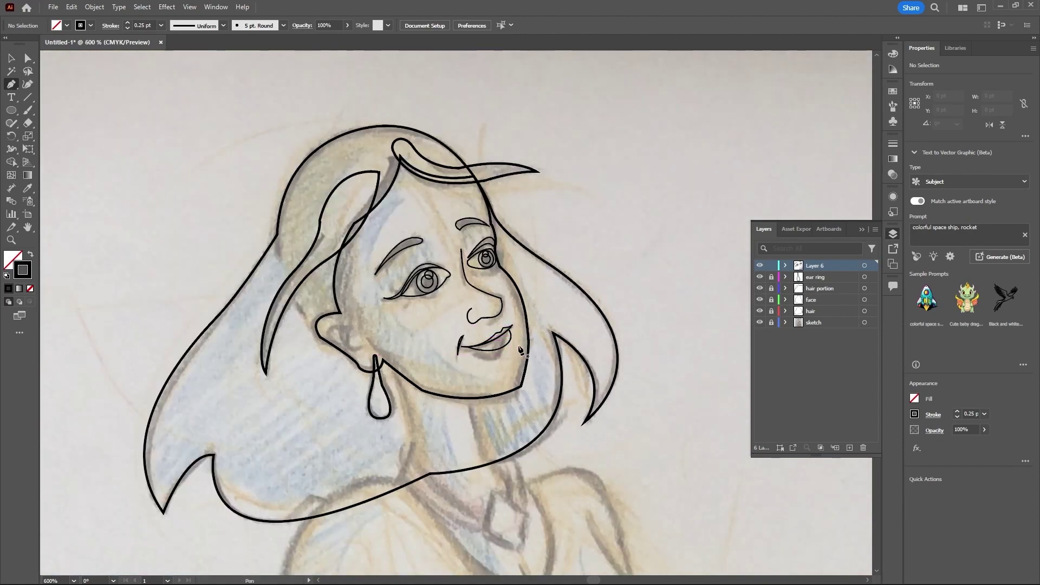
{"action": "scroll", "coordinate": [502, 363], "scroll_direction": "up", "scroll_amount": 2, "text": "alt"}
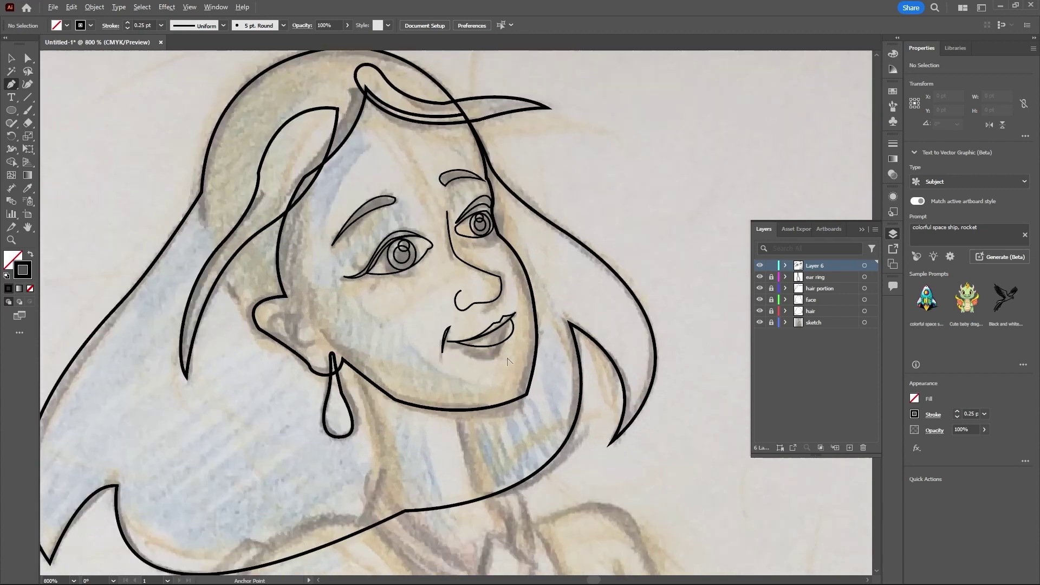
{"action": "left_click_drag", "start_coordinate": [499, 355], "coordinate": [528, 332]}
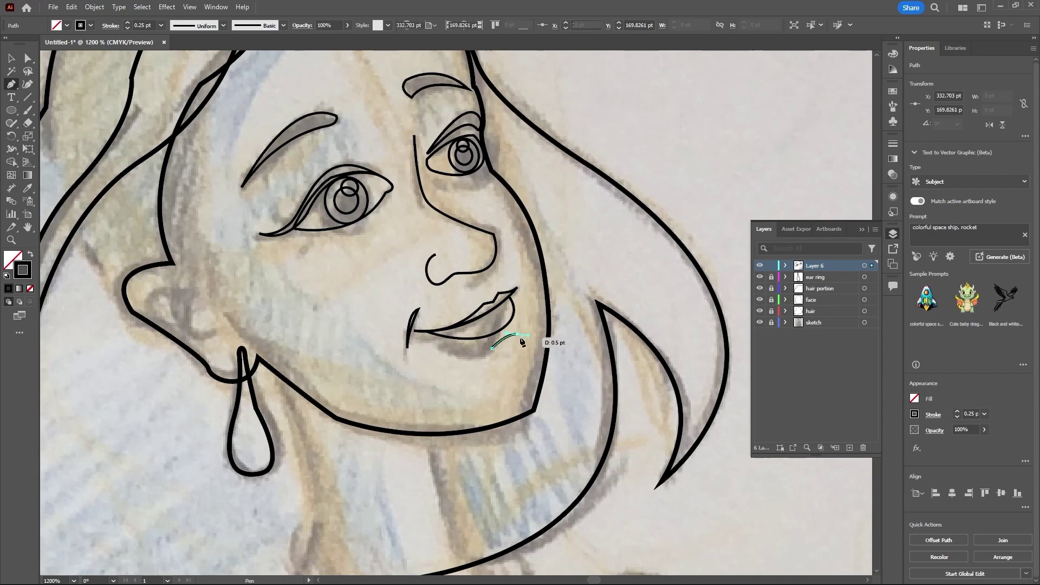
{"action": "left_click_drag", "start_coordinate": [508, 337], "coordinate": [478, 374]}
{"action": "key", "text": "v"}
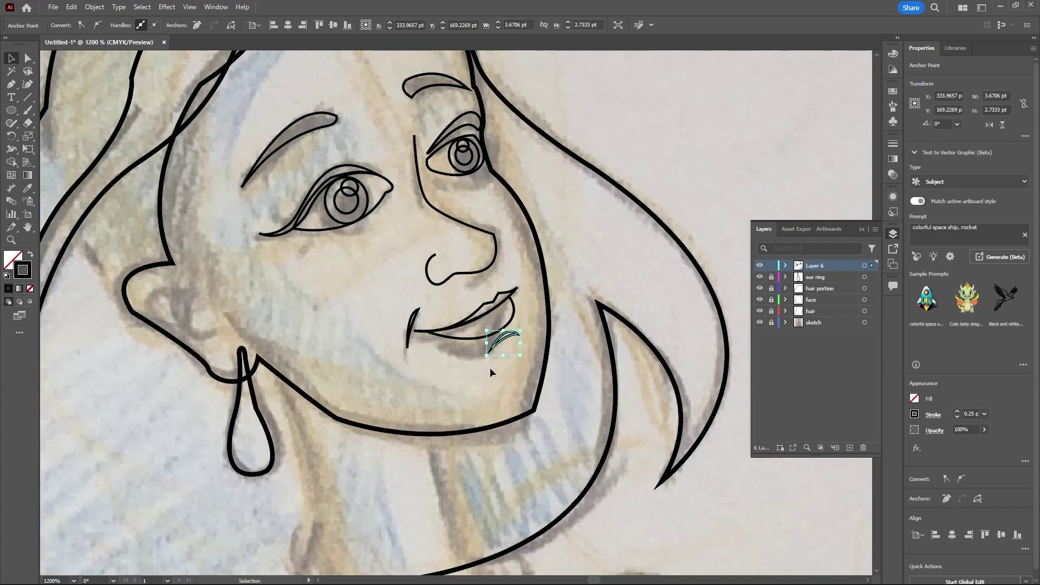
{"action": "left_click", "coordinate": [490, 371]}
Step: Reshape the crease beneath the lower lip into a thinner arc by adjusting its curve
{"action": "scroll", "coordinate": [522, 358], "scroll_direction": "down", "scroll_amount": 3}
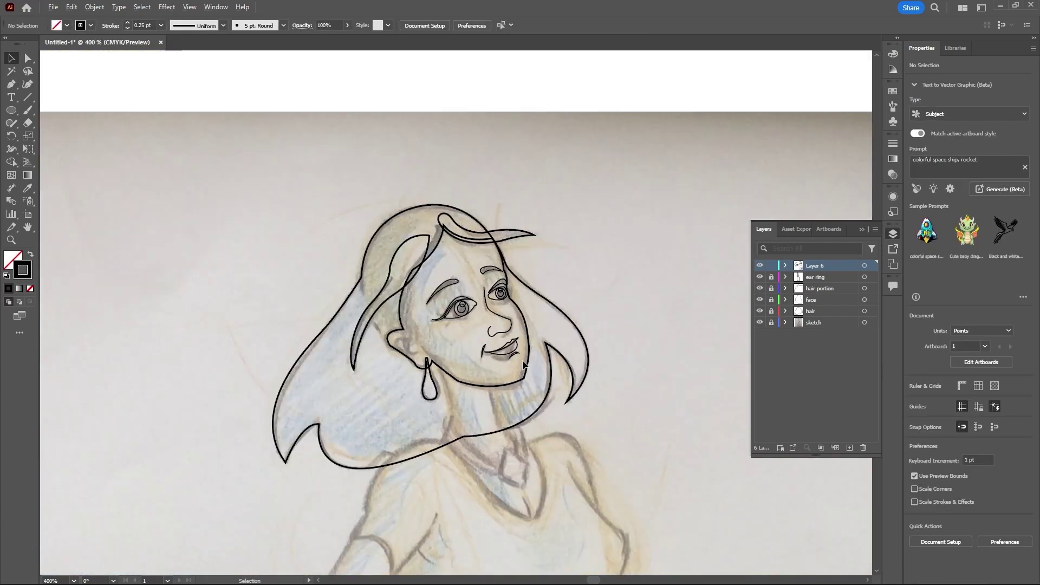
{"action": "scroll", "coordinate": [515, 356], "scroll_direction": "up", "scroll_amount": 5}
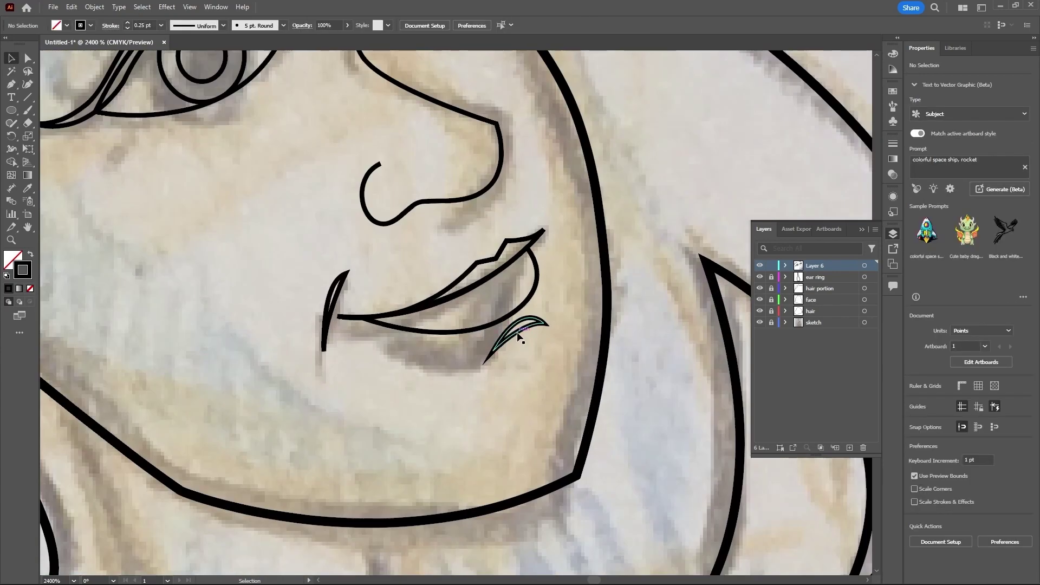
{"action": "key", "text": "a"}
{"action": "left_click", "coordinate": [521, 322]}
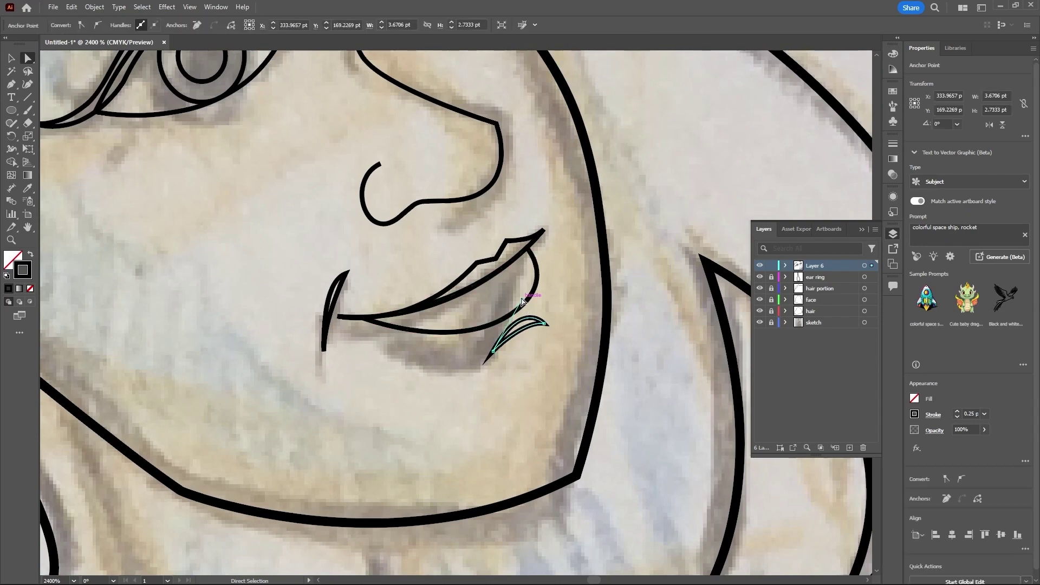
{"action": "left_click_drag", "start_coordinate": [520, 301], "coordinate": [524, 312]}
{"action": "left_click", "coordinate": [547, 312]}
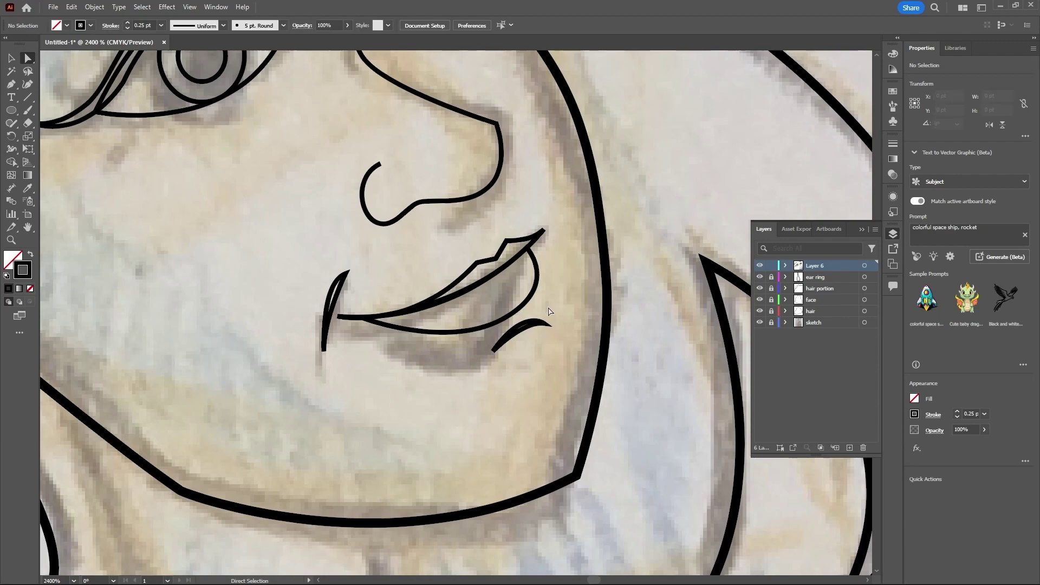
Step: Refine the crease beneath the lower lip by nudging its lower end and its upper anchor point
{"action": "scroll", "coordinate": [541, 371], "scroll_direction": "down", "scroll_amount": 8}
{"action": "scroll", "coordinate": [538, 371], "scroll_direction": "up", "scroll_amount": 7}
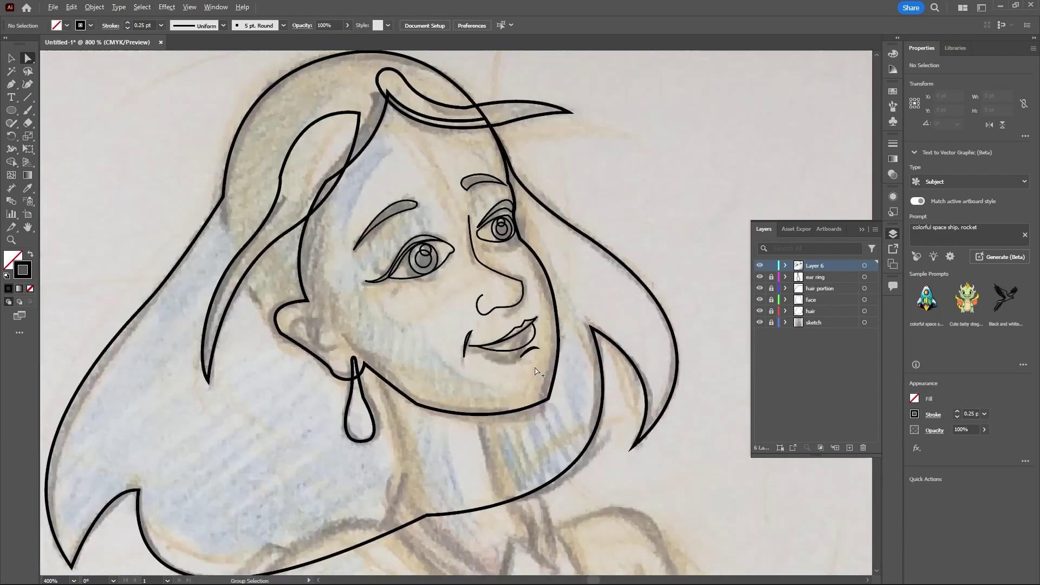
{"action": "scroll", "coordinate": [508, 352], "scroll_direction": "up", "scroll_amount": 3}
{"action": "left_click_drag", "start_coordinate": [488, 346], "coordinate": [483, 349]}
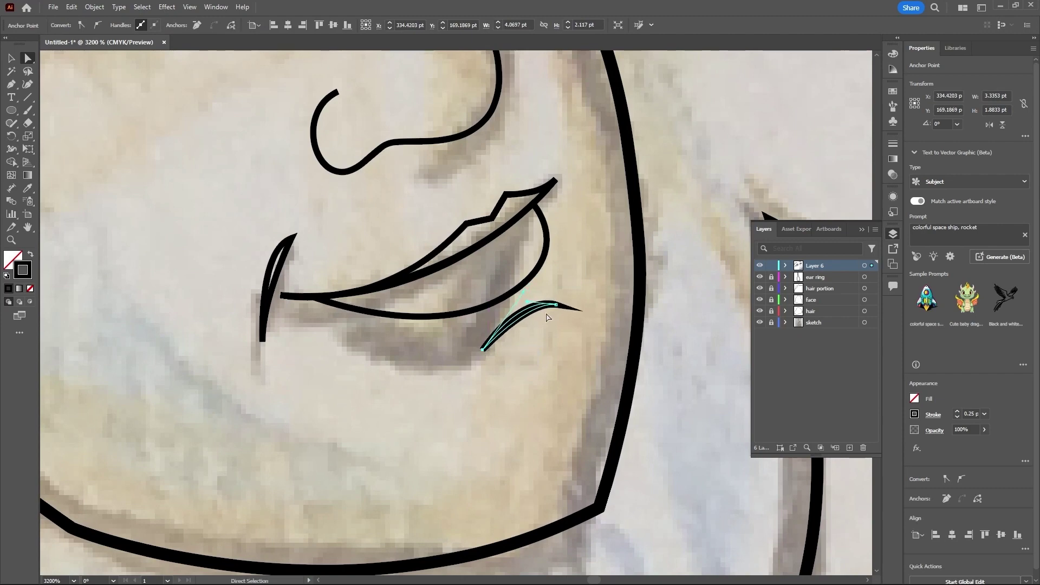
{"action": "left_click_drag", "start_coordinate": [557, 308], "coordinate": [557, 309]}
{"action": "left_click", "coordinate": [528, 372]}
{"action": "scroll", "coordinate": [528, 372], "scroll_direction": "down", "scroll_amount": 4}
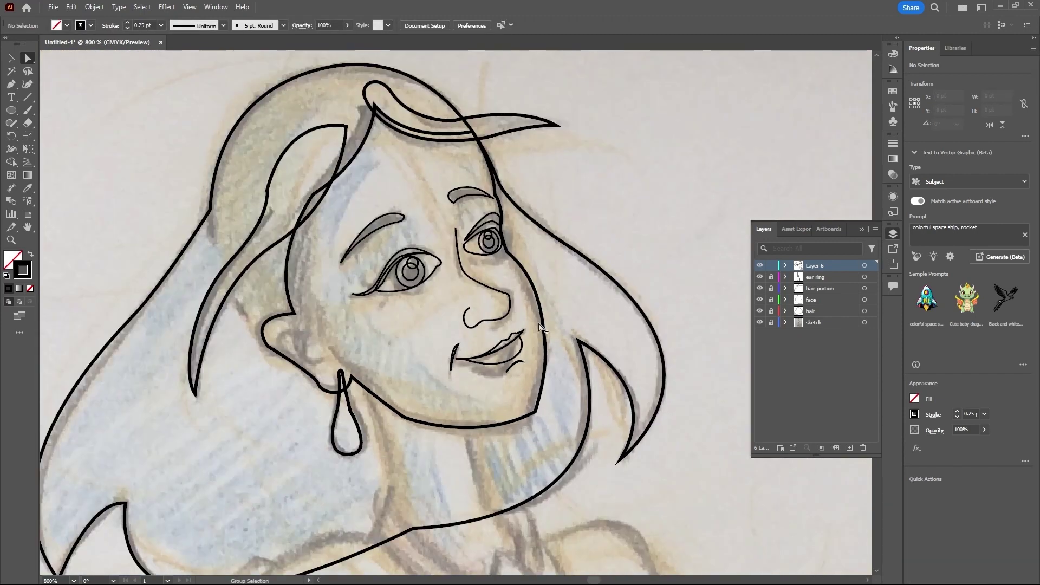
Step: Trace the small curved crease at the far mouth corner, about 1 by 1.8 pt
{"action": "scroll", "coordinate": [528, 336], "scroll_direction": "up", "scroll_amount": 2}
{"action": "key", "text": "p"}
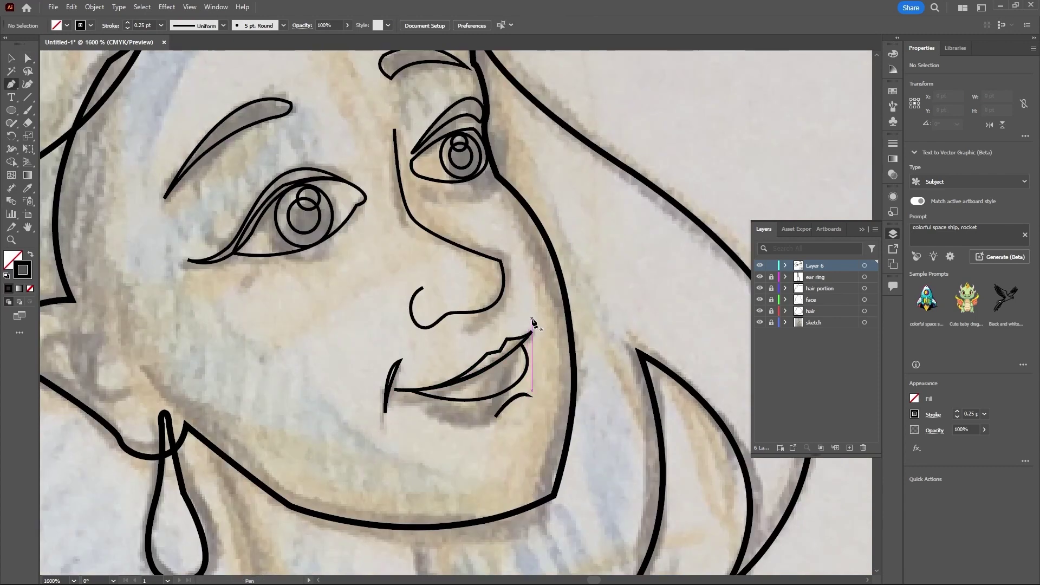
{"action": "left_click_drag", "start_coordinate": [532, 323], "coordinate": [540, 343]}
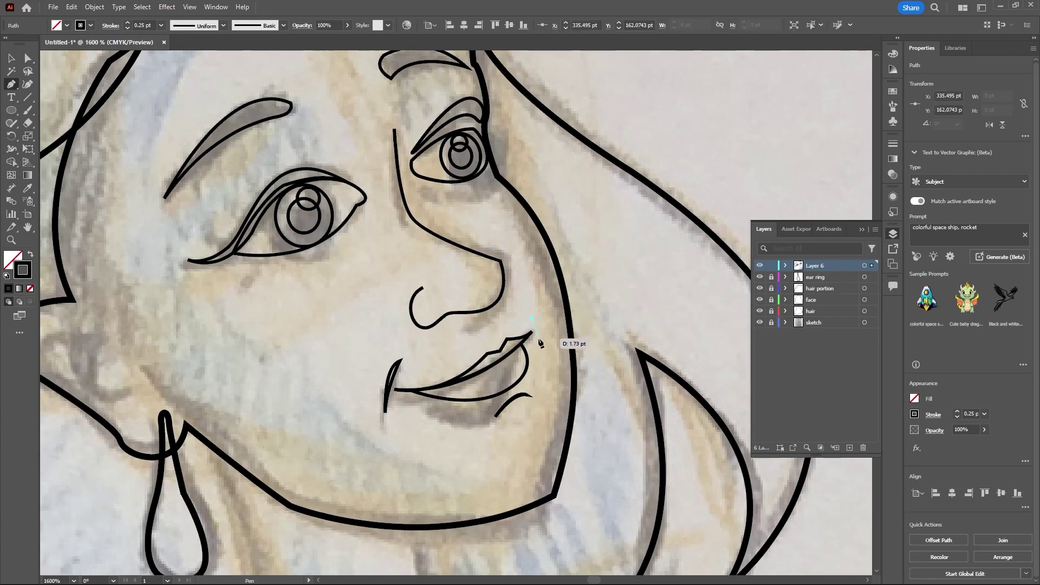
{"action": "left_click", "coordinate": [534, 348]}
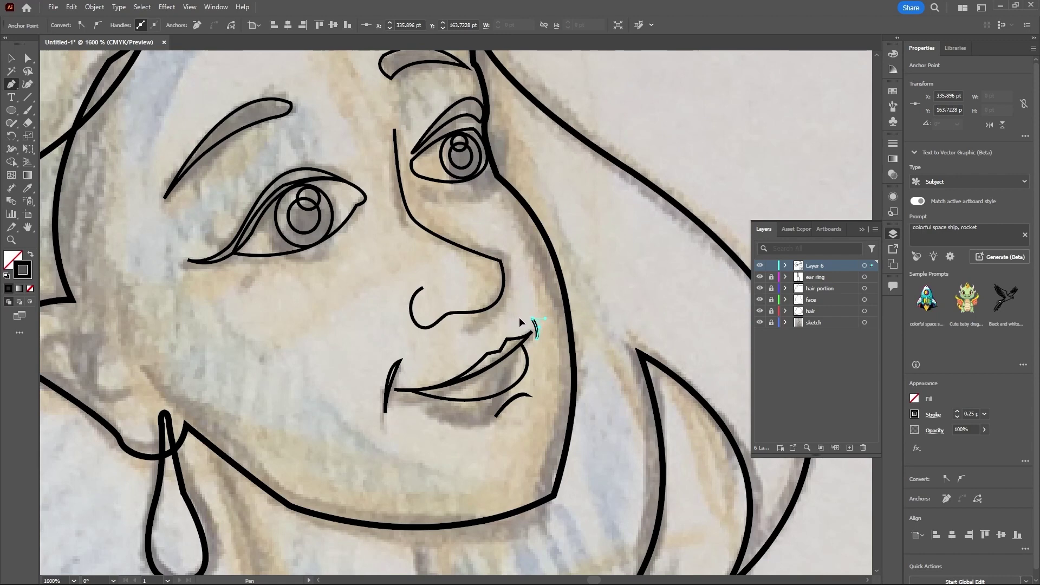
{"action": "left_click_drag", "start_coordinate": [532, 319], "coordinate": [542, 368]}
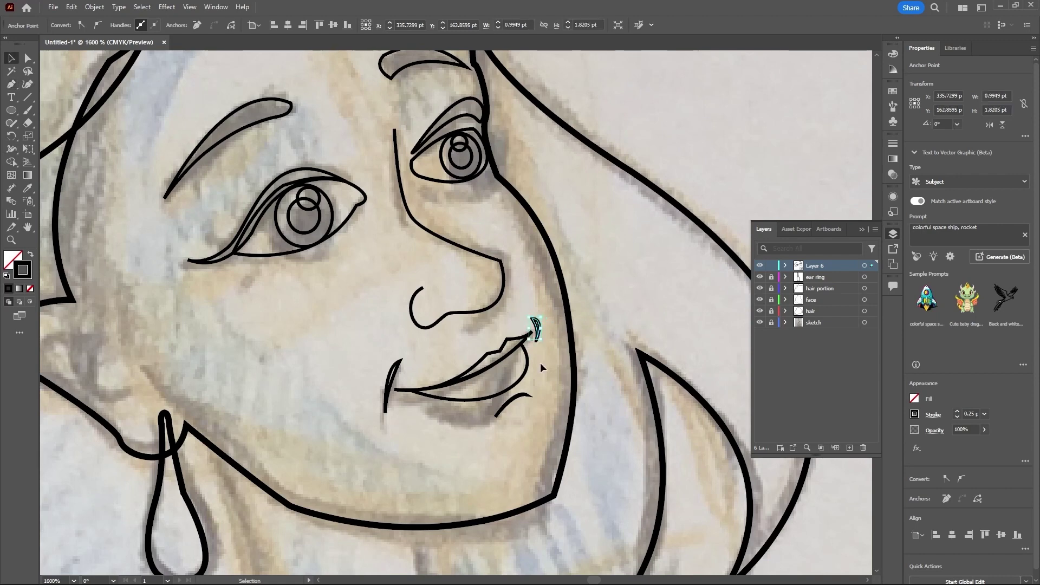
{"action": "left_click", "coordinate": [540, 363]}
Step: Transform the small crease at the far mouth corner so that it caps the end of the lips
{"action": "scroll", "coordinate": [537, 356], "scroll_direction": "down", "scroll_amount": 2}
{"action": "scroll", "coordinate": [541, 341], "scroll_direction": "up", "scroll_amount": 3}
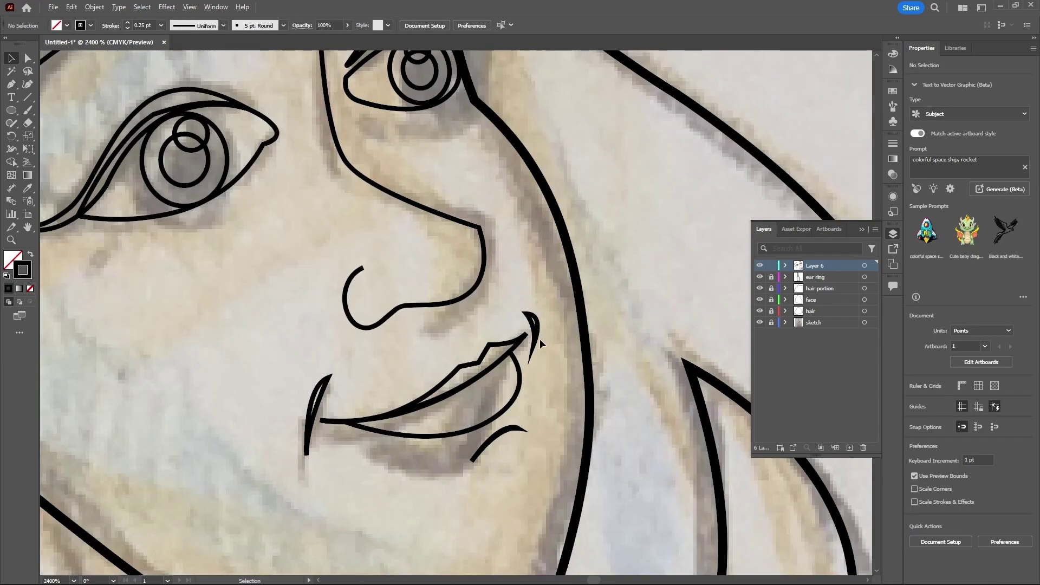
{"action": "scroll", "coordinate": [540, 339], "scroll_direction": "up", "scroll_amount": 1}
{"action": "left_click", "coordinate": [532, 327]}
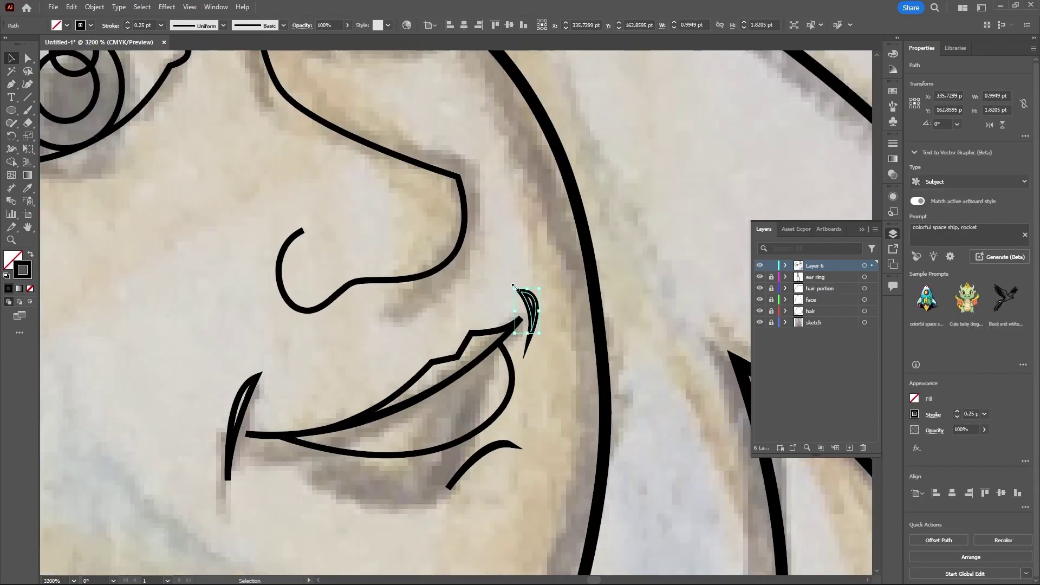
{"action": "left_click_drag", "start_coordinate": [513, 283], "coordinate": [529, 325]}
{"action": "left_click", "coordinate": [557, 301]}
{"action": "left_click", "coordinate": [539, 340]}
{"action": "scroll", "coordinate": [540, 340], "scroll_direction": "down", "scroll_amount": 5}
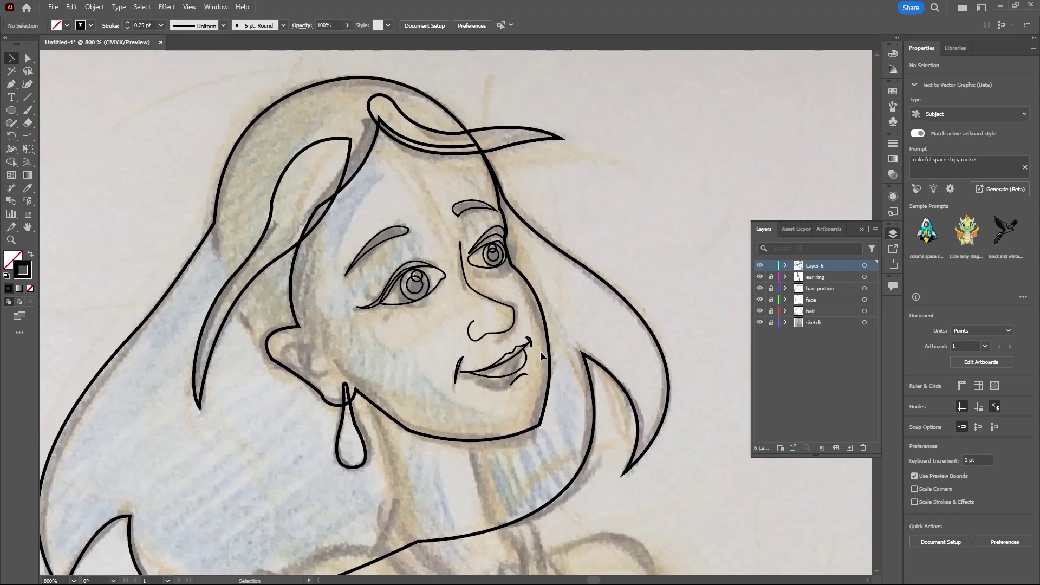
Step: Trace the inner fold of the ear as a thin S-shaped closed path tapering at both ends
{"action": "scroll", "coordinate": [541, 351], "scroll_direction": "down", "scroll_amount": 3}
{"action": "scroll", "coordinate": [355, 365], "scroll_direction": "up", "scroll_amount": 4}
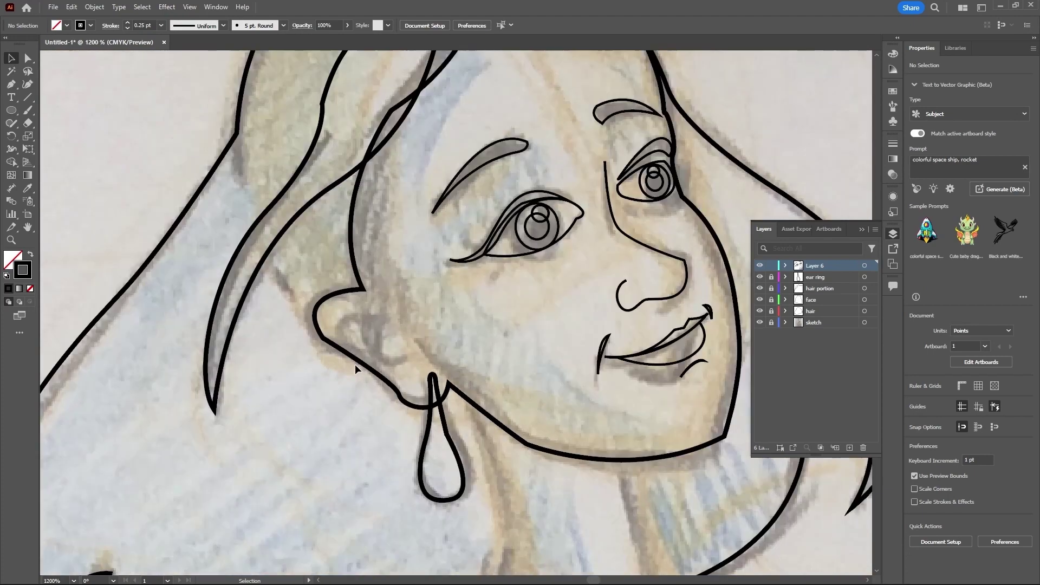
{"action": "key", "text": "p"}
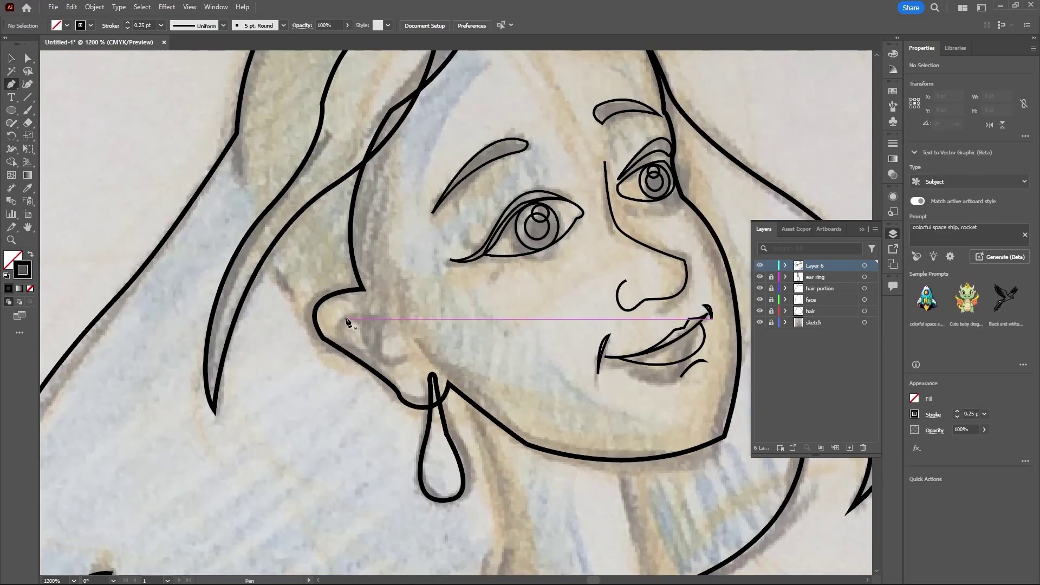
{"action": "left_click", "coordinate": [346, 319]}
{"action": "left_click_drag", "start_coordinate": [377, 328], "coordinate": [427, 344]}
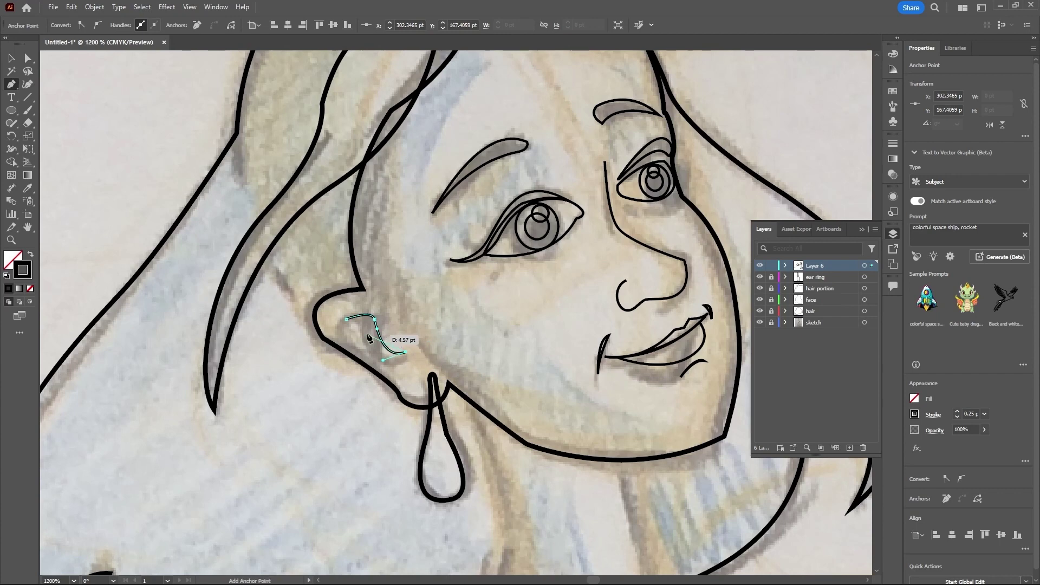
{"action": "left_click_drag", "start_coordinate": [370, 339], "coordinate": [372, 330]}
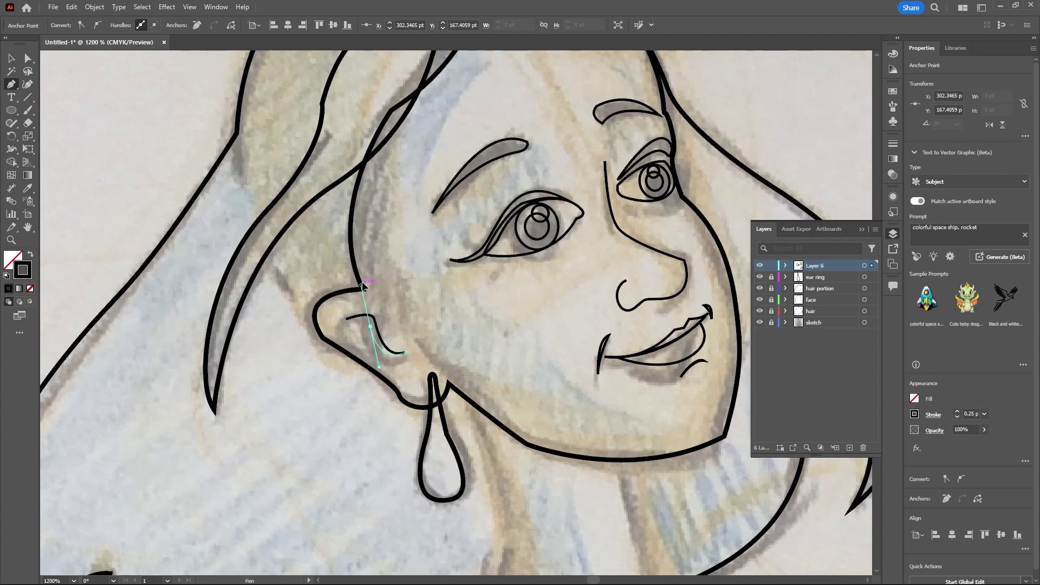
{"action": "left_click_drag", "start_coordinate": [359, 283], "coordinate": [359, 284]}
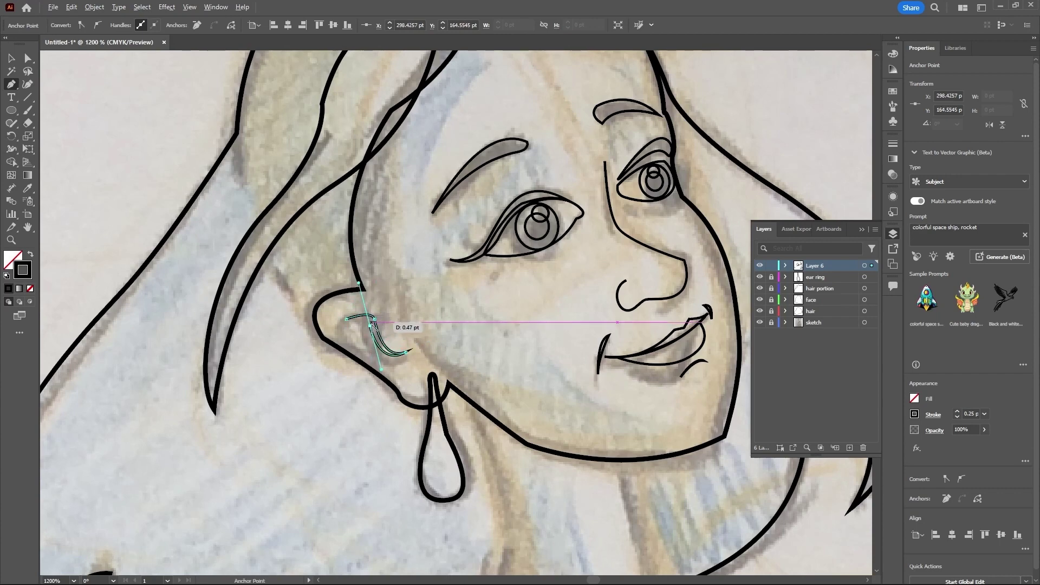
{"action": "left_click", "coordinate": [370, 328]}
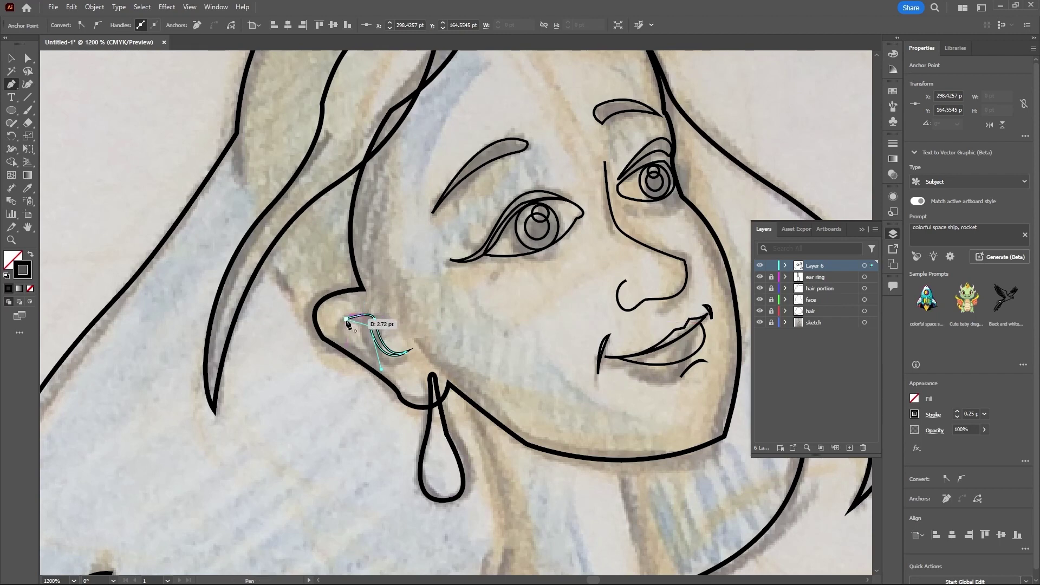
{"action": "left_click_drag", "start_coordinate": [337, 324], "coordinate": [323, 320]}
{"action": "key", "text": "v"}
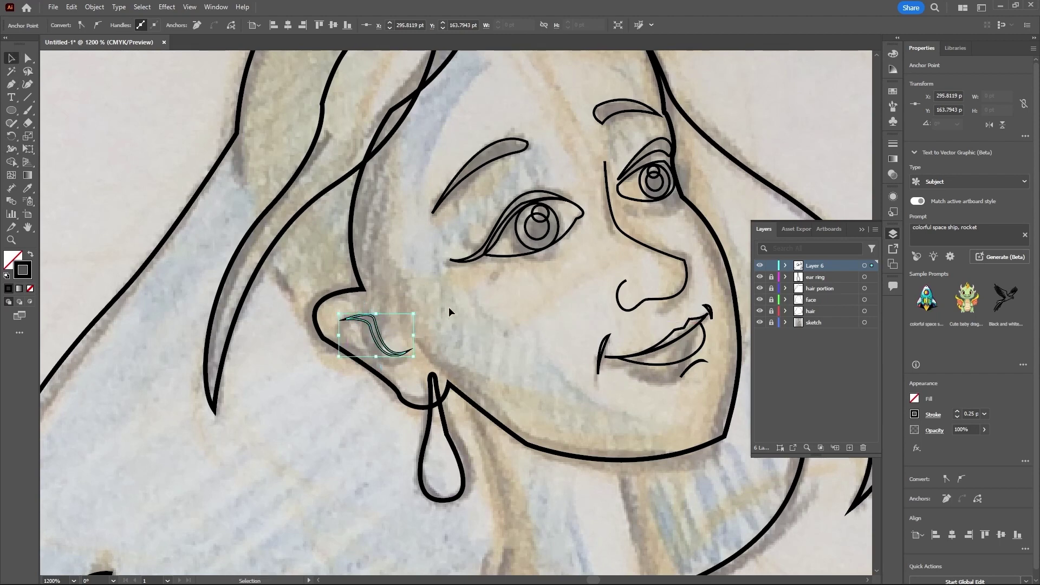
{"action": "left_click", "coordinate": [449, 307]}
{"action": "scroll", "coordinate": [447, 317], "scroll_direction": "down", "scroll_amount": 3}
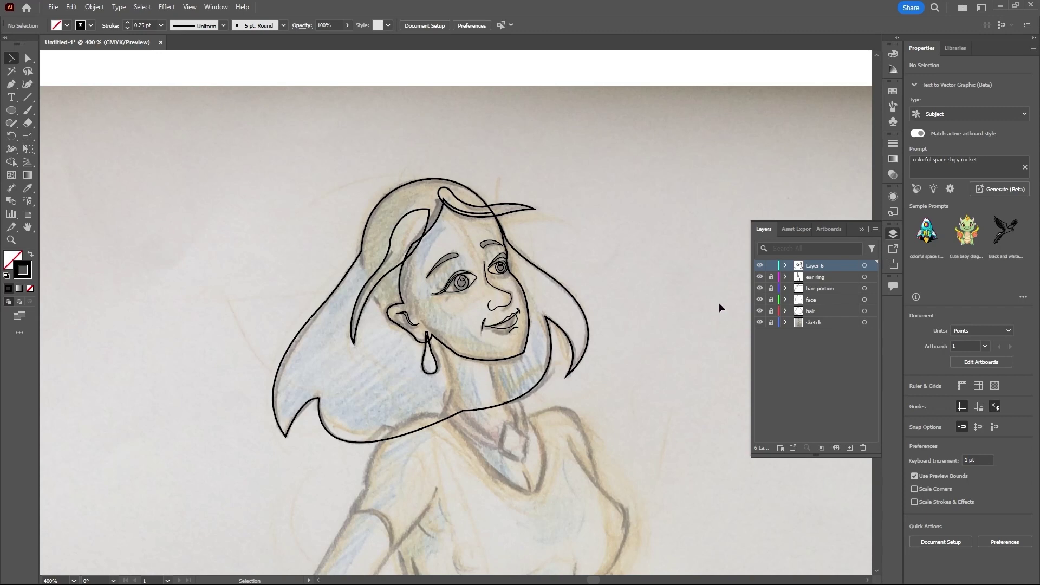
Step: Toggle Layer 6's visibility to check the facial features, and rename that layer as "face details"
{"action": "left_click", "coordinate": [761, 266]}
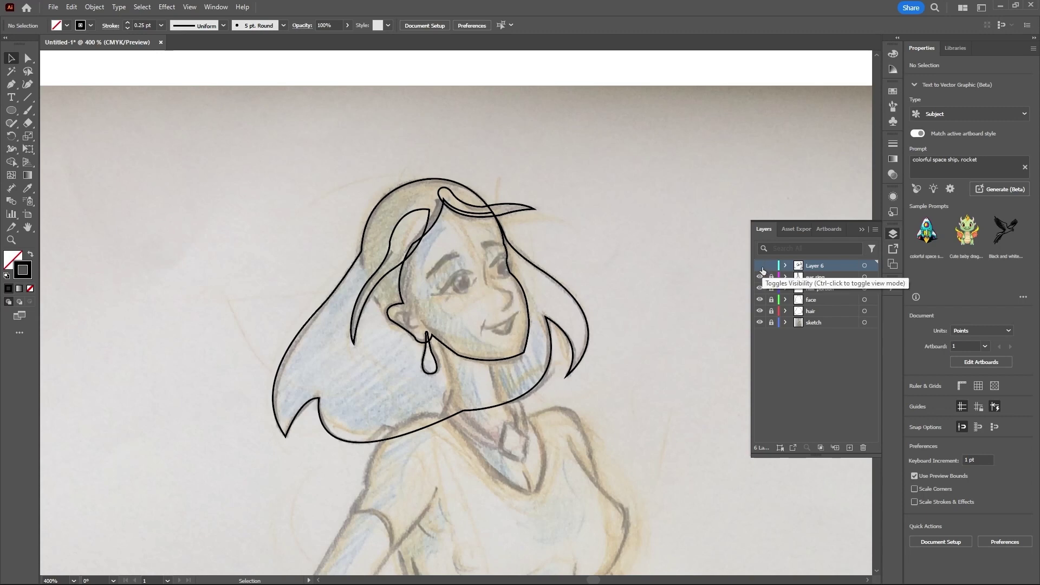
{"action": "left_click", "coordinate": [761, 266]}
{"action": "left_click", "coordinate": [760, 266]}
{"action": "left_click", "coordinate": [761, 266]}
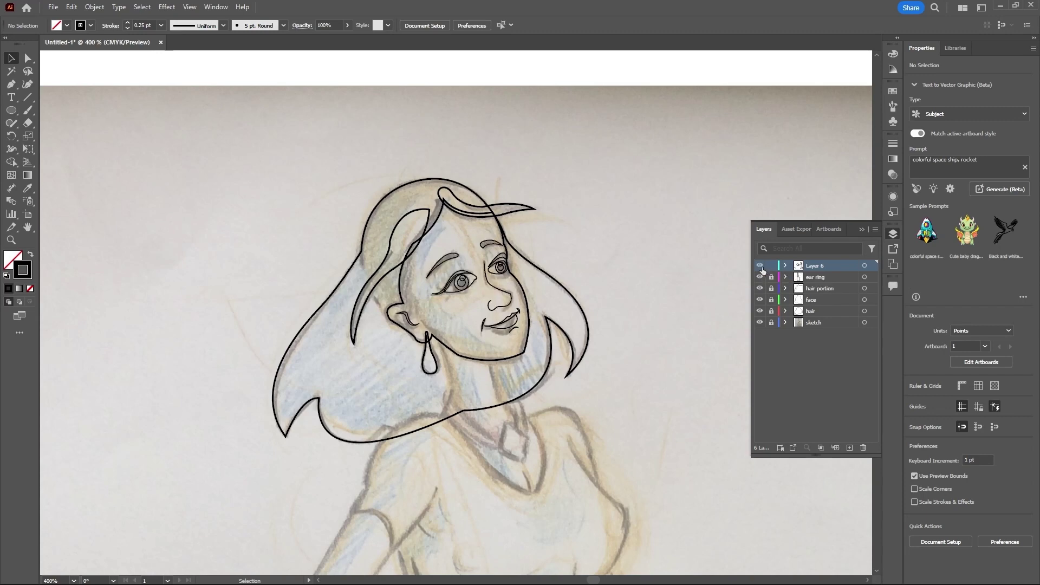
{"action": "double_click", "coordinate": [810, 265]}
{"action": "type", "text": "face details"}
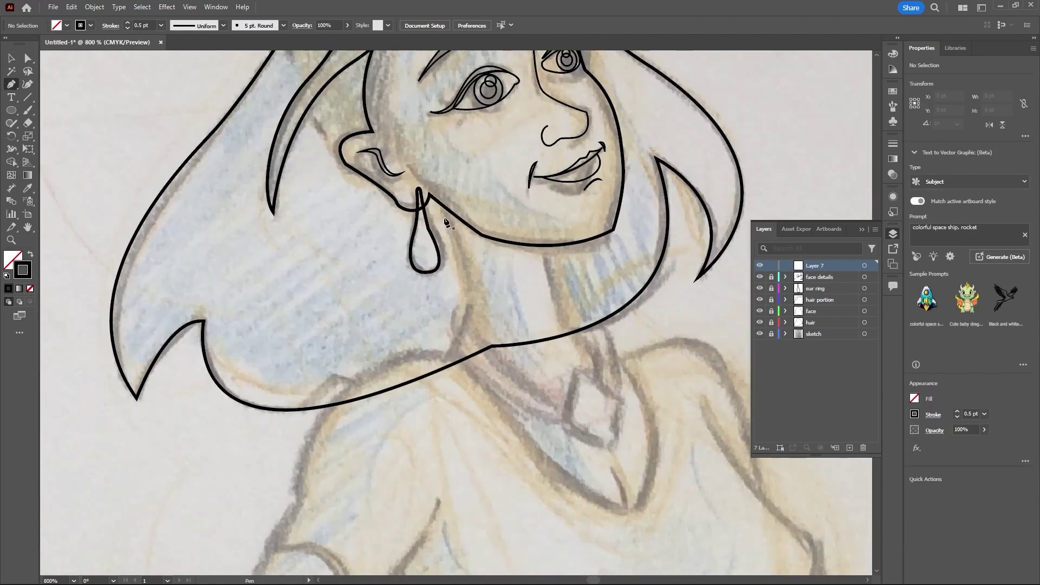
Step: Trace the near side of the neck and the shoulder down to the outer end of the sleeve on Layer 7
{"action": "left_click", "coordinate": [447, 355]}
{"action": "scroll", "coordinate": [354, 441], "scroll_direction": "down", "scroll_amount": 3}
{"action": "scroll", "coordinate": [433, 271], "scroll_direction": "up", "scroll_amount": 3}
{"action": "left_click_drag", "start_coordinate": [453, 216], "coordinate": [425, 341]}
{"action": "left_click_drag", "start_coordinate": [422, 279], "coordinate": [412, 290]}
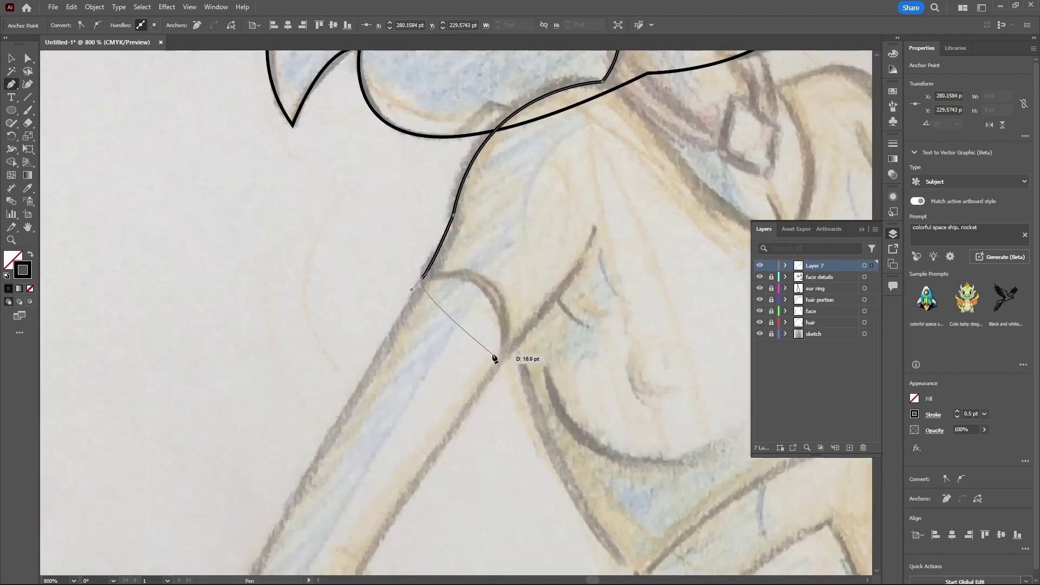
Step: Trace the curved sleeve hem of the bent arm and the underarm line running up into the shirt
{"action": "left_click_drag", "start_coordinate": [505, 356], "coordinate": [506, 478]}
{"action": "left_click", "coordinate": [505, 355]}
{"action": "key", "text": "v"}
{"action": "left_click", "coordinate": [614, 223]}
{"action": "left_click_drag", "start_coordinate": [595, 229], "coordinate": [503, 528]}
{"action": "scroll", "coordinate": [542, 207], "scroll_direction": "up", "scroll_amount": 1}
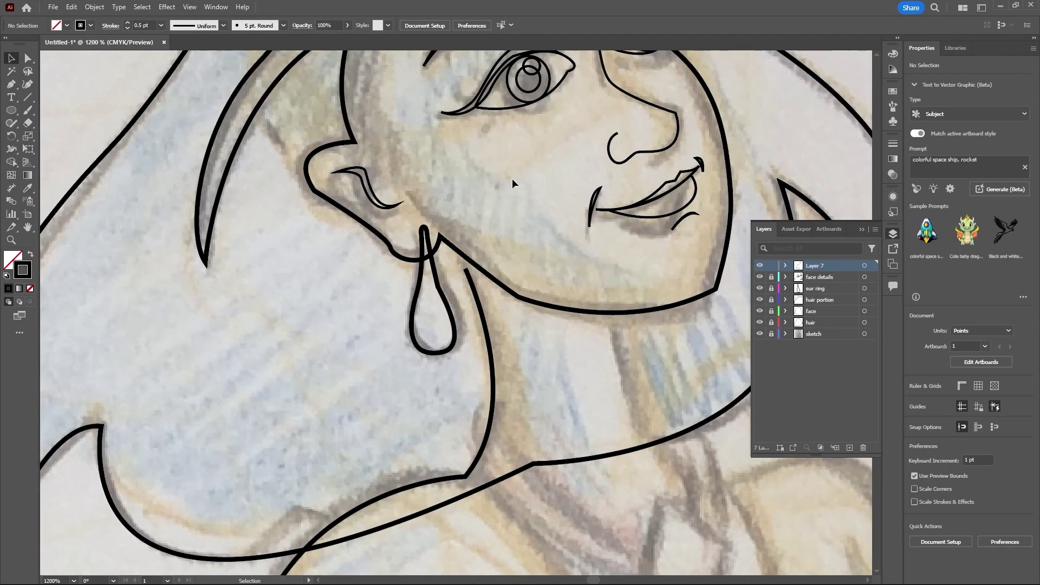
Step: Trace the outer contour of the bent arm from the sleeve around the elbow to the wrist
{"action": "key", "text": "p"}
{"action": "scroll", "coordinate": [512, 178], "scroll_direction": "down", "scroll_amount": 5}
{"action": "left_click", "coordinate": [476, 238]}
{"action": "left_click_drag", "start_coordinate": [409, 365], "coordinate": [397, 391]}
{"action": "scroll", "coordinate": [433, 325], "scroll_direction": "up", "scroll_amount": 2}
{"action": "left_click_drag", "start_coordinate": [460, 378], "coordinate": [491, 400]}
{"action": "left_click", "coordinate": [629, 330]}
Step: Trace the thumb and fingers of the hand resting on the hip
{"action": "mouse_move", "coordinate": [547, 340]}
{"action": "left_mouse_down"}
{"action": "mouse_move", "coordinate": [519, 366]}
{"action": "mouse_move", "coordinate": [588, 354]}
{"action": "left_mouse_up"}
{"action": "left_click", "coordinate": [485, 394]}
{"action": "left_click_drag", "start_coordinate": [487, 434], "coordinate": [504, 363]}
{"action": "left_click_drag", "start_coordinate": [419, 369], "coordinate": [401, 366]}
{"action": "left_click", "coordinate": [451, 396]}
{"action": "left_click_drag", "start_coordinate": [451, 421], "coordinate": [487, 420]}
{"action": "scroll", "coordinate": [453, 424], "scroll_direction": "down", "scroll_amount": 1}
Step: Trace the heel of the hand and the inner contour of the bent arm, closing the shape at the sleeve
{"action": "left_click_drag", "start_coordinate": [564, 356], "coordinate": [609, 320]}
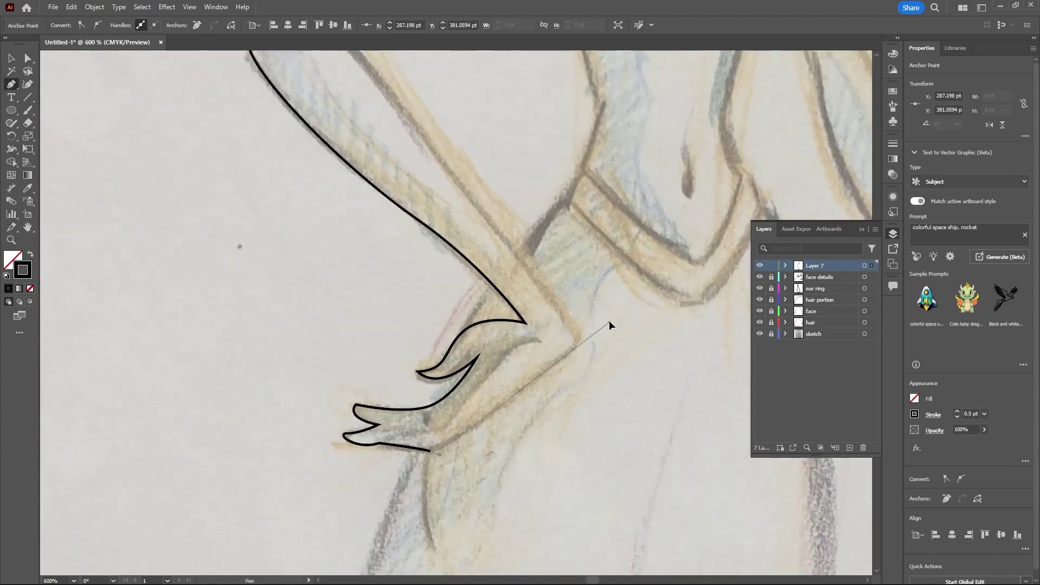
{"action": "scroll", "coordinate": [479, 295], "scroll_direction": "down", "scroll_amount": 2}
{"action": "scroll", "coordinate": [467, 238], "scroll_direction": "up", "scroll_amount": 1}
{"action": "left_click", "coordinate": [498, 303]}
{"action": "left_click_drag", "start_coordinate": [415, 202], "coordinate": [378, 169]}
{"action": "scroll", "coordinate": [473, 193], "scroll_direction": "up", "scroll_amount": 1}
{"action": "left_click_drag", "start_coordinate": [474, 193], "coordinate": [445, 273]}
{"action": "left_click", "coordinate": [328, 414]}
{"action": "left_click", "coordinate": [483, 188]}
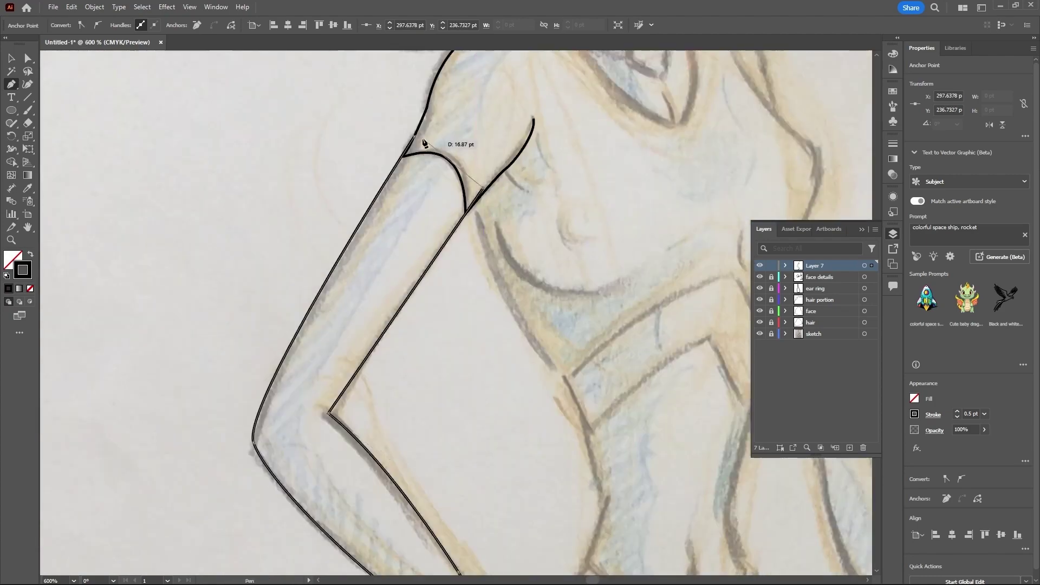
{"action": "left_click", "coordinate": [415, 137]}
Step: Trace the inner lines that separate the fingers and palm of the hand on the hip
{"action": "scroll", "coordinate": [461, 325], "scroll_direction": "down", "scroll_amount": 4}
{"action": "left_click_drag", "start_coordinate": [495, 332], "coordinate": [488, 323]}
{"action": "left_click_drag", "start_coordinate": [419, 199], "coordinate": [405, 218]}
{"action": "scroll", "coordinate": [404, 218], "scroll_direction": "down", "scroll_amount": 1}
{"action": "left_click", "coordinate": [484, 263]}
{"action": "left_click_drag", "start_coordinate": [427, 305], "coordinate": [397, 345]}
{"action": "left_click_drag", "start_coordinate": [359, 355], "coordinate": [334, 352]}
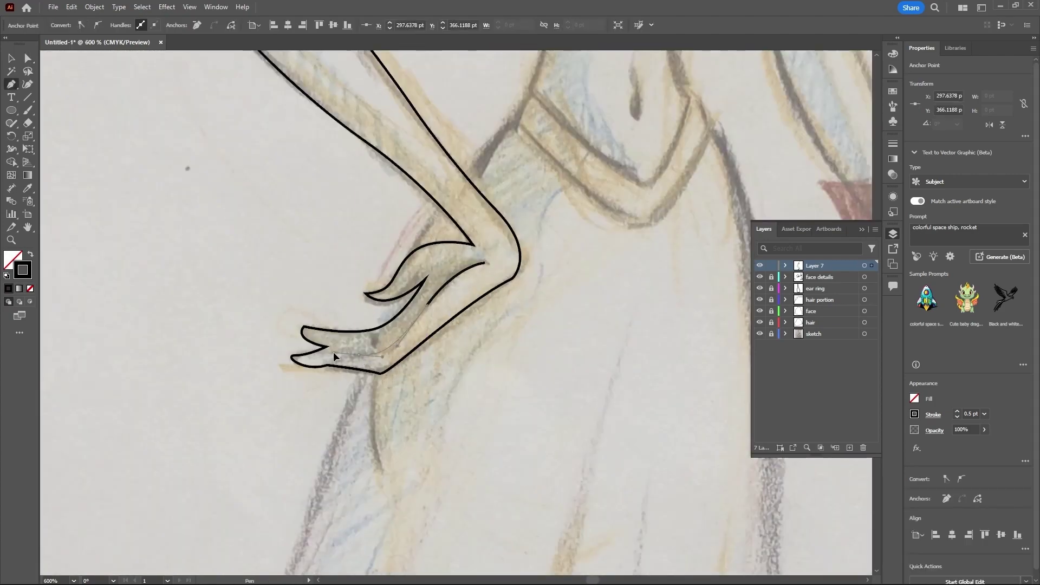
{"action": "left_click_drag", "start_coordinate": [484, 263], "coordinate": [509, 261]}
{"action": "scroll", "coordinate": [469, 284], "scroll_direction": "up", "scroll_amount": 2}
{"action": "left_click", "coordinate": [425, 245], "text": "ctrl"}
{"action": "scroll", "coordinate": [424, 245], "scroll_direction": "down", "scroll_amount": 6}
{"action": "scroll", "coordinate": [447, 108], "scroll_direction": "up", "scroll_amount": 3}
{"action": "scroll", "coordinate": [452, 113], "scroll_direction": "down", "scroll_amount": 1}
{"action": "scroll", "coordinate": [398, 217], "scroll_direction": "up", "scroll_amount": 1}
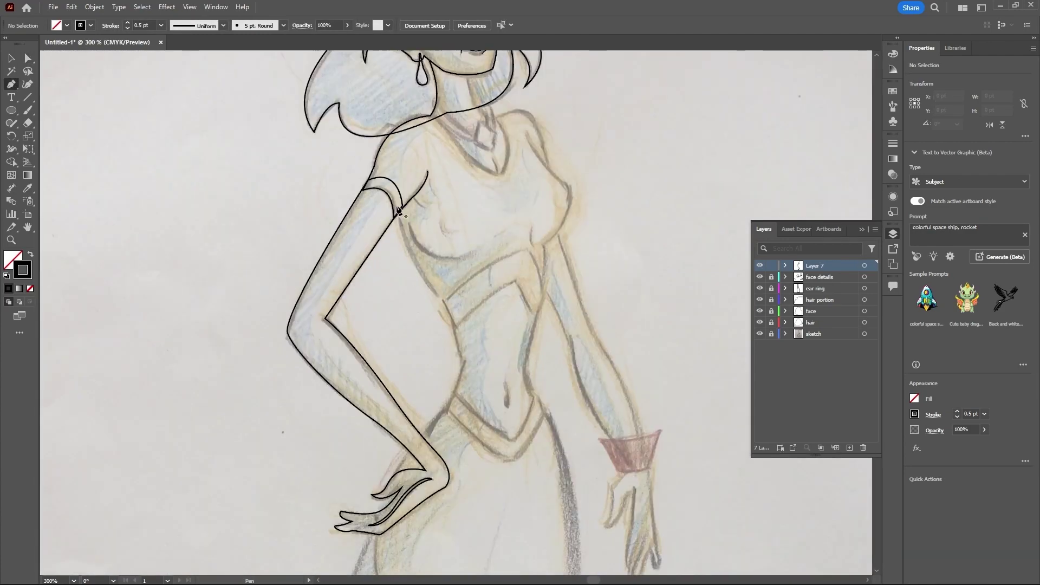
Step: Trace the torso outline from the near armpit through the waist and pointed waistline up the far side
{"action": "left_click", "coordinate": [397, 207]}
{"action": "left_click_drag", "start_coordinate": [443, 299], "coordinate": [467, 322]}
{"action": "left_click", "coordinate": [454, 396]}
{"action": "left_click", "coordinate": [511, 440]}
{"action": "left_click_drag", "start_coordinate": [534, 402], "coordinate": [534, 395]}
Step: Trace the outer contour of the hanging arm from the upper arm past the elbow to the fingertip
{"action": "mouse_move", "coordinate": [541, 245]}
{"action": "left_mouse_down"}
{"action": "mouse_move", "coordinate": [527, 175]}
{"action": "mouse_move", "coordinate": [657, 295]}
{"action": "mouse_move", "coordinate": [580, 339]}
{"action": "left_mouse_up"}
{"action": "scroll", "coordinate": [528, 210], "scroll_direction": "up", "scroll_amount": 1}
{"action": "scroll", "coordinate": [508, 183], "scroll_direction": "down", "scroll_amount": 1}
{"action": "scroll", "coordinate": [507, 183], "scroll_direction": "up", "scroll_amount": 2}
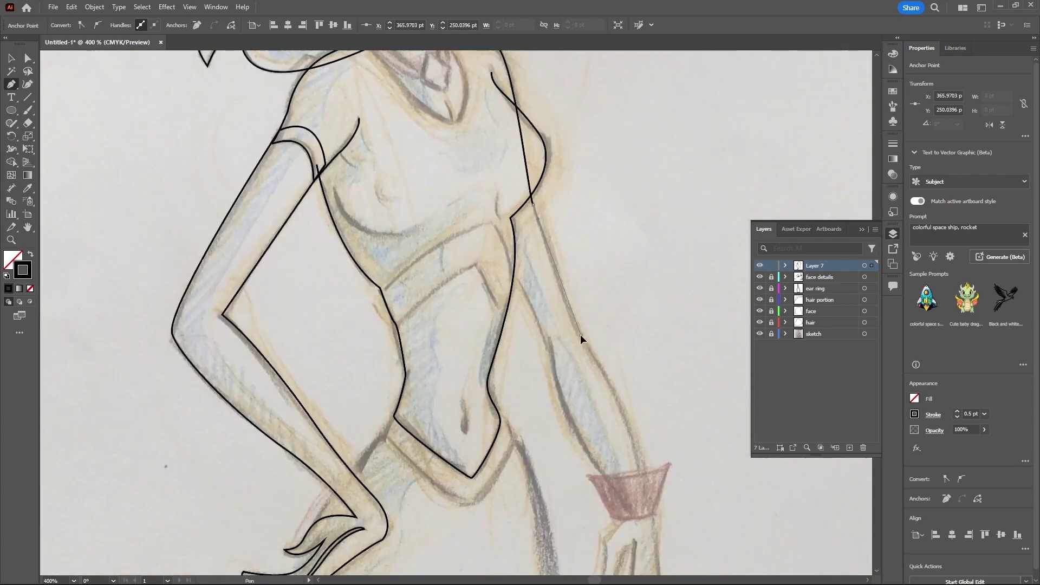
{"action": "left_click", "coordinate": [580, 333]}
{"action": "scroll", "coordinate": [580, 334], "scroll_direction": "down", "scroll_amount": 1}
{"action": "left_click_drag", "start_coordinate": [608, 405], "coordinate": [624, 508]}
Step: Trace the fingers of the hanging hand up to the gap beside the thumb
{"action": "left_click_drag", "start_coordinate": [611, 485], "coordinate": [604, 457]}
{"action": "left_click", "coordinate": [611, 485]}
{"action": "left_click_drag", "start_coordinate": [600, 513], "coordinate": [592, 503]}
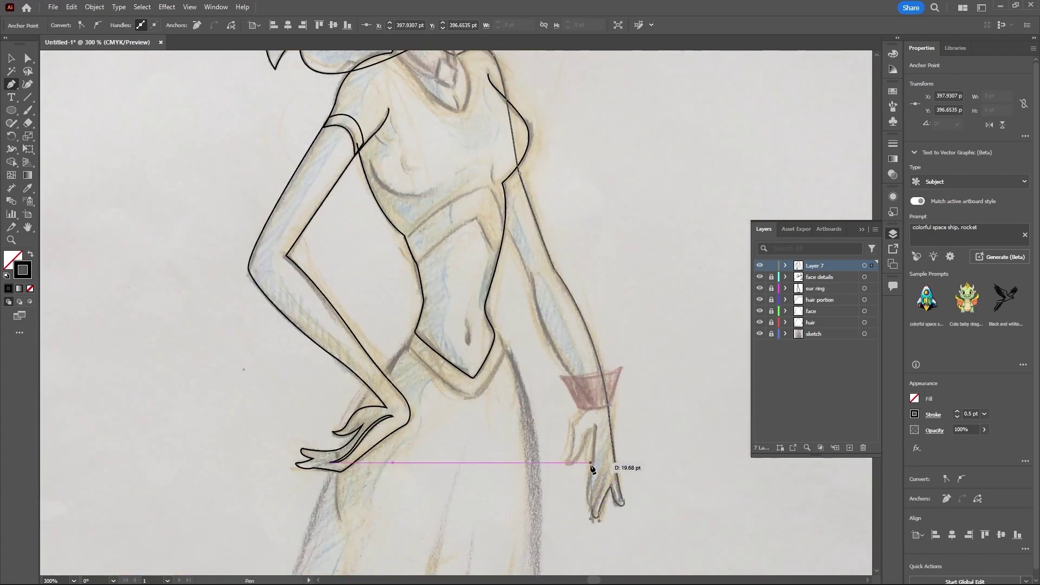
{"action": "left_click_drag", "start_coordinate": [591, 462], "coordinate": [594, 449]}
{"action": "left_click_drag", "start_coordinate": [591, 429], "coordinate": [590, 415]}
{"action": "left_click", "coordinate": [591, 429]}
Step: Trace the thumb of the hanging hand and the inner edge of the forearm up to the elbow
{"action": "left_click_drag", "start_coordinate": [571, 466], "coordinate": [561, 473]}
{"action": "left_click", "coordinate": [571, 467]}
{"action": "left_click_drag", "start_coordinate": [573, 431], "coordinate": [566, 415]}
{"action": "left_click_drag", "start_coordinate": [534, 285], "coordinate": [528, 255]}
Step: Refine the hanging arm and hand outline by shifting individual anchor points to match the sketch
{"action": "key", "text": "a"}
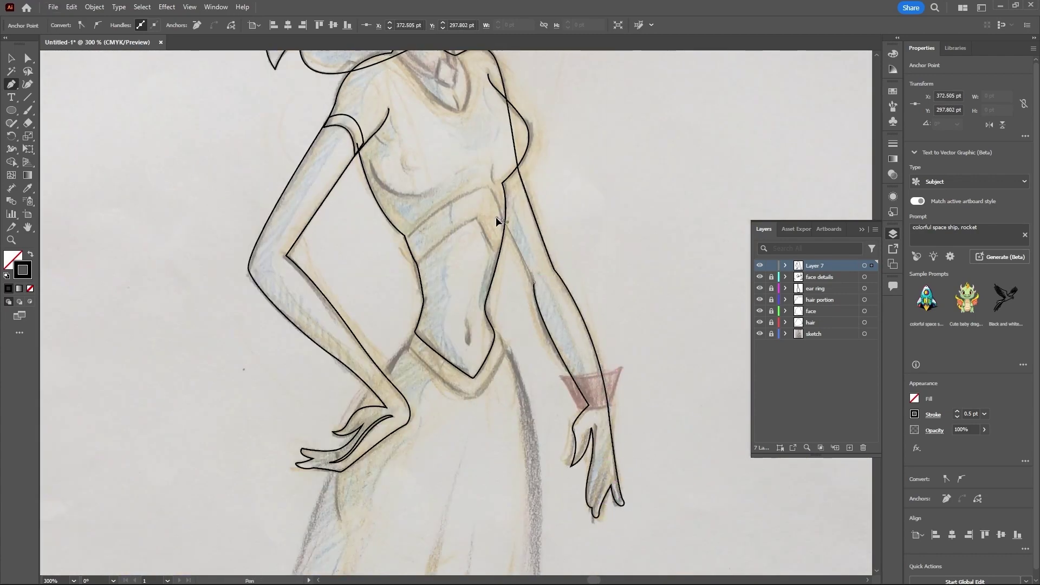
{"action": "scroll", "coordinate": [603, 533], "scroll_direction": "up", "scroll_amount": 2}
{"action": "left_click_drag", "start_coordinate": [578, 322], "coordinate": [580, 326]}
{"action": "scroll", "coordinate": [623, 412], "scroll_direction": "down", "scroll_amount": 1}
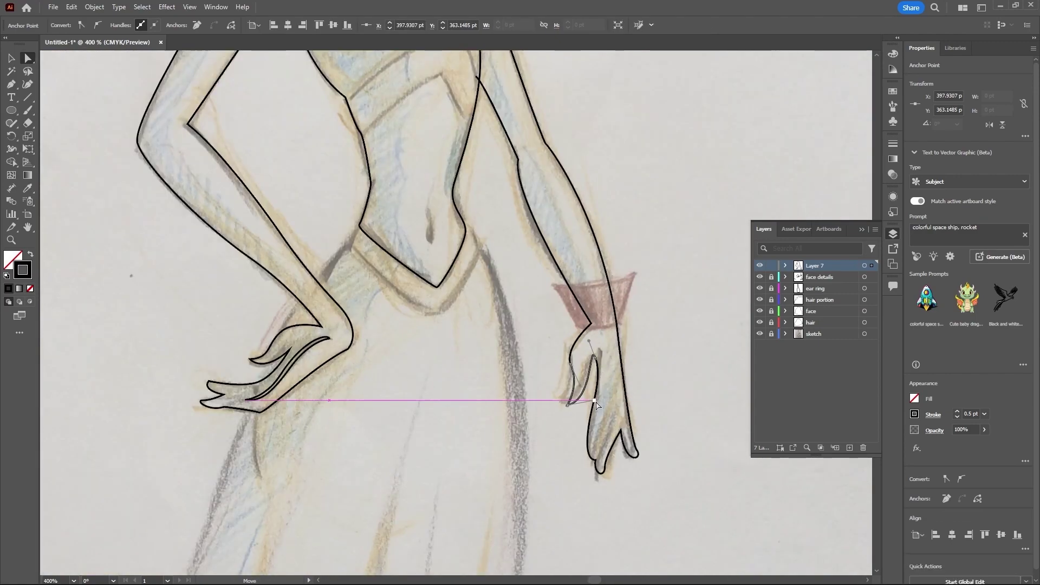
{"action": "scroll", "coordinate": [557, 284], "scroll_direction": "up", "scroll_amount": 1}
Step: Trace the flared cuff around the wrist of the hanging arm
{"action": "key", "text": "p"}
{"action": "left_click", "coordinate": [551, 282]}
{"action": "left_click_drag", "start_coordinate": [675, 265], "coordinate": [704, 252]}
{"action": "left_click", "coordinate": [651, 340]}
{"action": "scroll", "coordinate": [704, 314], "scroll_direction": "down", "scroll_amount": 2}
{"action": "left_click", "coordinate": [420, 295]}
{"action": "left_click_drag", "start_coordinate": [384, 194], "coordinate": [356, 417]}
{"action": "left_click", "coordinate": [380, 255]}
{"action": "scroll", "coordinate": [449, 235], "scroll_direction": "up", "scroll_amount": 2}
Step: Trace the outer edge of the necklace band from the near side of the neck through its point to the far side
{"action": "key", "text": "p"}
{"action": "left_click", "coordinate": [423, 172]}
{"action": "left_click_drag", "start_coordinate": [528, 261], "coordinate": [688, 291]}
{"action": "left_click", "coordinate": [528, 261]}
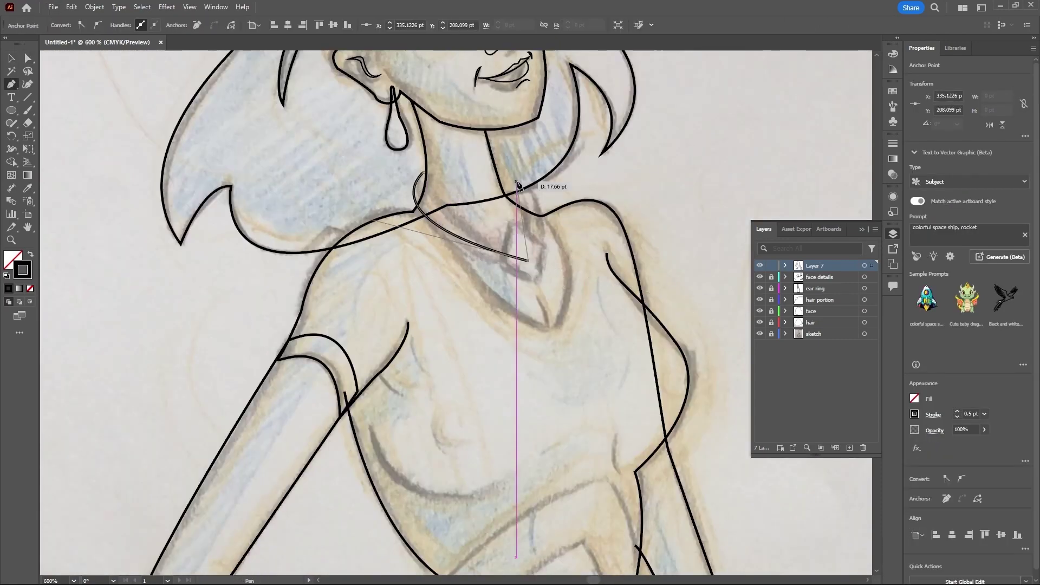
{"action": "left_click_drag", "start_coordinate": [516, 182], "coordinate": [463, 187]}
{"action": "left_click", "coordinate": [515, 182]}
Step: Trace the inner edge of the necklace band back to the near side of the neck
{"action": "left_click_drag", "start_coordinate": [522, 242], "coordinate": [519, 263]}
{"action": "left_click", "coordinate": [522, 243]}
{"action": "left_click_drag", "start_coordinate": [429, 193], "coordinate": [403, 168]}
{"action": "left_click", "coordinate": [429, 193]}
{"action": "scroll", "coordinate": [420, 181], "scroll_direction": "up", "scroll_amount": 3}
{"action": "key", "text": "a"}
{"action": "scroll", "coordinate": [371, 167], "scroll_direction": "down", "scroll_amount": 3}
{"action": "left_click", "coordinate": [458, 292]}
Step: Trace the diamond-shaped pendant at the necklace's point as a closed four-sided path
{"action": "key", "text": "p"}
{"action": "scroll", "coordinate": [503, 262], "scroll_direction": "up", "scroll_amount": 1}
{"action": "left_click", "coordinate": [471, 198]}
{"action": "left_click", "coordinate": [520, 228]}
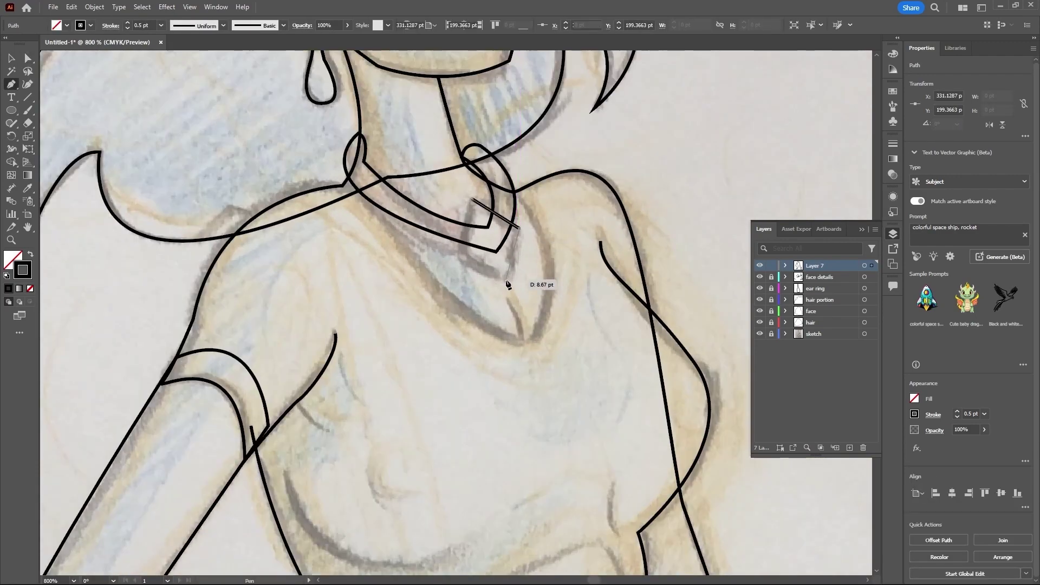
{"action": "left_click", "coordinate": [510, 280]}
{"action": "left_click", "coordinate": [458, 246]}
{"action": "left_click", "coordinate": [471, 199]}
Step: Trace the shirt's deep rounded neckline and adjust its curve to follow the sketch
{"action": "left_click", "coordinate": [342, 186]}
{"action": "left_click_drag", "start_coordinate": [485, 163], "coordinate": [485, 163]}
{"action": "key", "text": "a"}
{"action": "left_click_drag", "start_coordinate": [514, 357], "coordinate": [492, 355]}
{"action": "mouse_move", "coordinate": [540, 220]}
{"action": "left_mouse_down"}
{"action": "mouse_move", "coordinate": [558, 216]}
{"action": "mouse_move", "coordinate": [537, 192]}
{"action": "left_mouse_up"}
{"action": "left_click", "coordinate": [512, 282]}
Step: Trace the short crease on the chest just above the lowest point of the neckline
{"action": "scroll", "coordinate": [512, 282], "scroll_direction": "down", "scroll_amount": 2}
{"action": "scroll", "coordinate": [489, 528], "scroll_direction": "up", "scroll_amount": 2}
{"action": "key", "text": "p"}
{"action": "left_click", "coordinate": [514, 167]}
{"action": "left_click", "coordinate": [529, 204]}
{"action": "scroll", "coordinate": [528, 197], "scroll_direction": "up", "scroll_amount": 1}
{"action": "scroll", "coordinate": [542, 162], "scroll_direction": "down", "scroll_amount": 3}
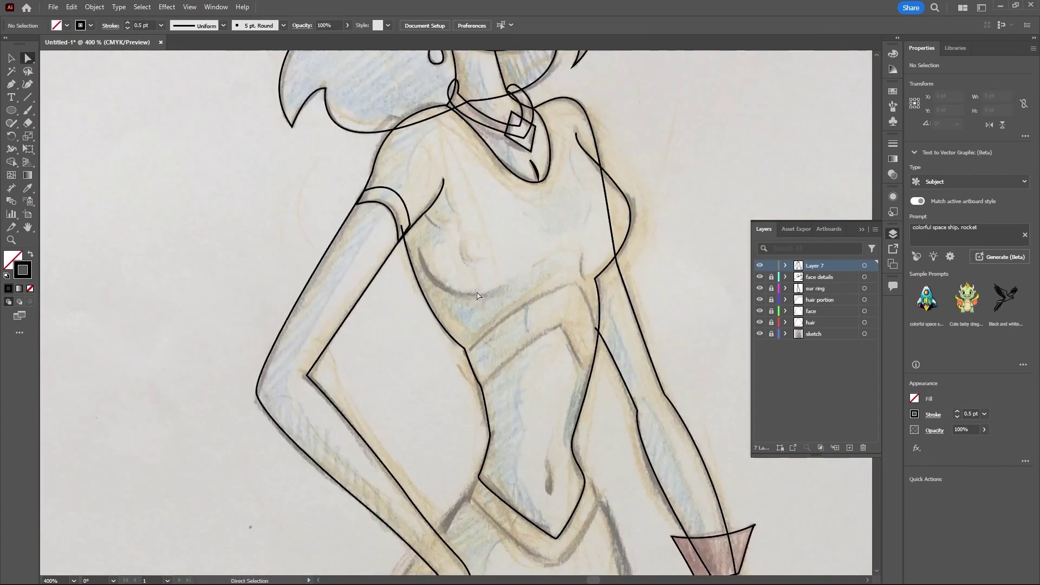
Step: Trace the crease under the bust as a thin crescent following the sketch
{"action": "key", "text": "p"}
{"action": "left_click", "coordinate": [418, 247]}
{"action": "left_click_drag", "start_coordinate": [502, 289], "coordinate": [529, 285]}
{"action": "left_click_drag", "start_coordinate": [477, 325], "coordinate": [483, 288]}
Step: Trace the upper edge of the band below the bust, rising from one side to a peak and curving down the other
{"action": "left_click", "coordinate": [471, 312]}
{"action": "left_click_drag", "start_coordinate": [583, 247], "coordinate": [620, 251]}
{"action": "left_click_drag", "start_coordinate": [604, 298], "coordinate": [607, 324]}
{"action": "key", "text": "Escape"}
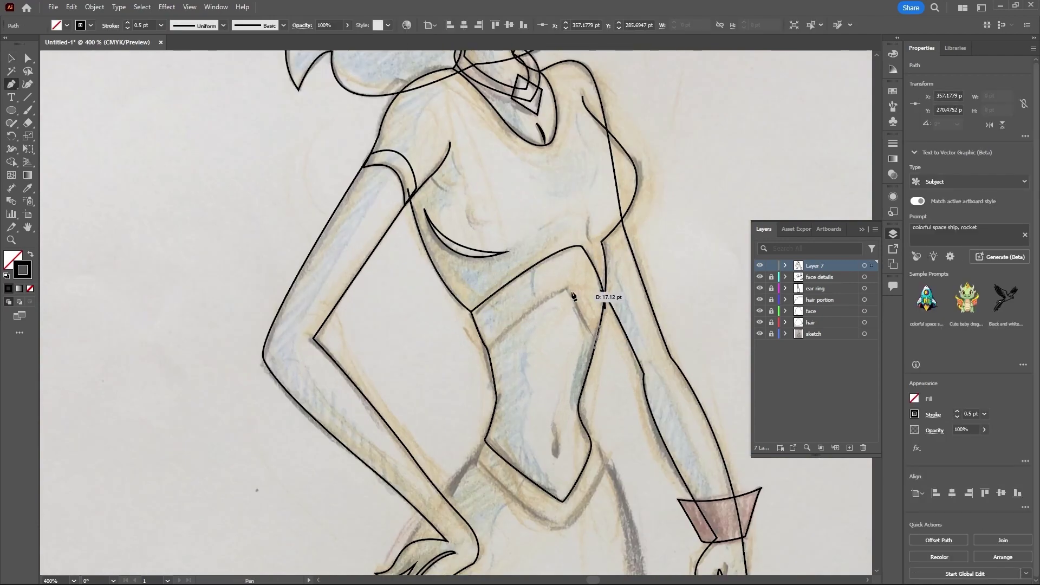
Step: Trace the lower edge of the band below the bust across the midriff, keeping its peak
{"action": "left_click", "coordinate": [596, 339]}
{"action": "left_click_drag", "start_coordinate": [567, 290], "coordinate": [536, 307]}
{"action": "left_click_drag", "start_coordinate": [487, 348], "coordinate": [469, 382]}
Step: Trace the navel as a narrow teardrop shape on the belly
{"action": "left_click", "coordinate": [519, 281], "text": "ctrl"}
{"action": "scroll", "coordinate": [558, 439], "scroll_direction": "up", "scroll_amount": 1}
{"action": "left_click_drag", "start_coordinate": [558, 440], "coordinate": [514, 271]}
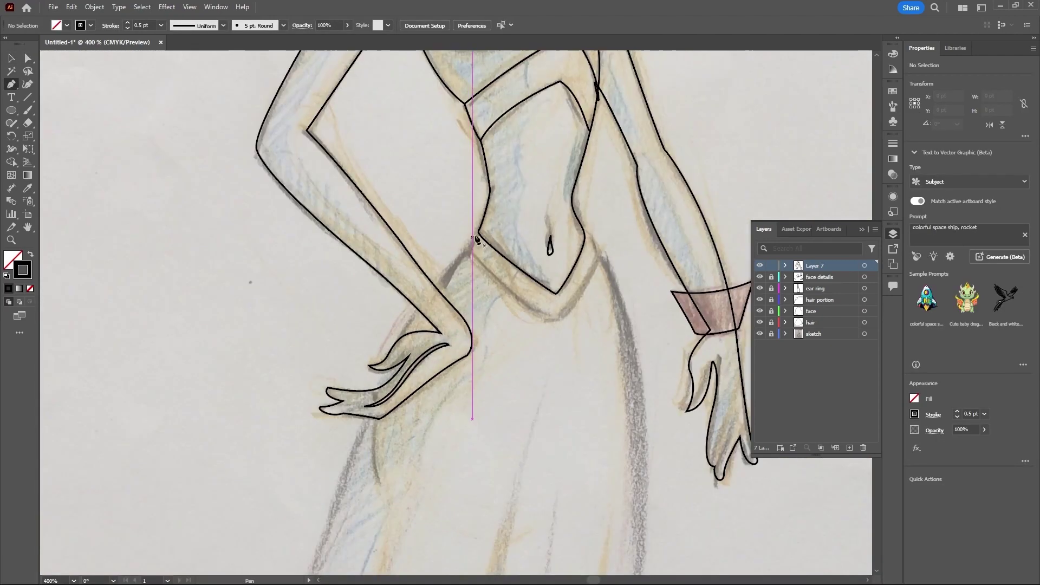
Step: Trace the skirt's V-shaped waistband below the shirt's point, from one hip to the other
{"action": "left_click", "coordinate": [473, 237]}
{"action": "left_click", "coordinate": [469, 257]}
{"action": "left_click_drag", "start_coordinate": [555, 320], "coordinate": [579, 317]}
{"action": "left_click", "coordinate": [597, 257]}
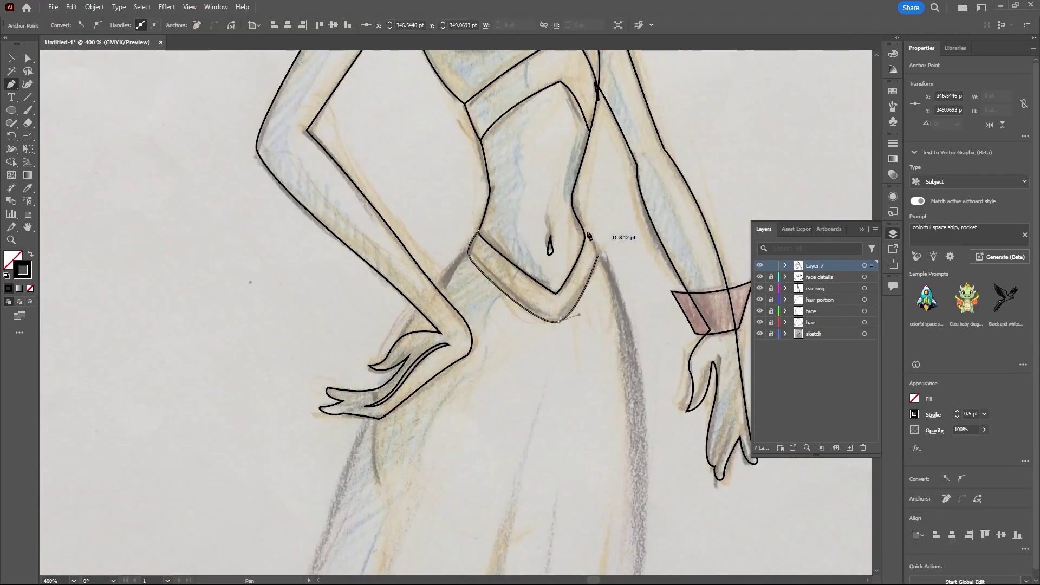
{"action": "left_click", "coordinate": [586, 236]}
{"action": "scroll", "coordinate": [540, 198], "scroll_direction": "down", "scroll_amount": 4}
{"action": "scroll", "coordinate": [541, 206], "scroll_direction": "up", "scroll_amount": 2}
{"action": "key", "text": "Escape"}
Step: Trace the flared side of the skirt from the hip beneath the bent arm down to the hem corner
{"action": "left_click", "coordinate": [505, 212]}
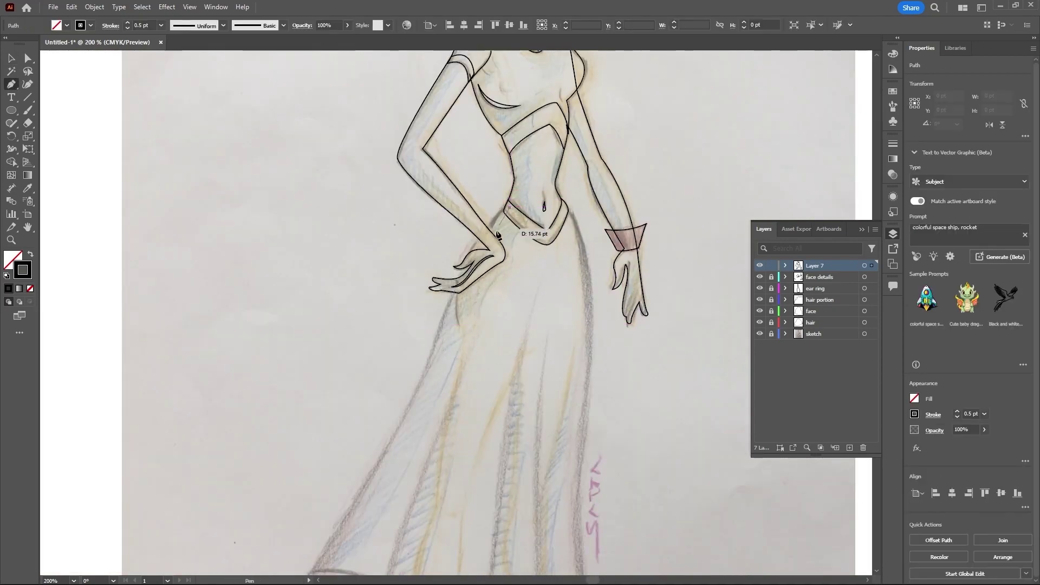
{"action": "left_click_drag", "start_coordinate": [436, 344], "coordinate": [416, 463]}
{"action": "left_click_drag", "start_coordinate": [418, 477], "coordinate": [490, 323]}
{"action": "left_click", "coordinate": [508, 191]}
{"action": "left_click_drag", "start_coordinate": [344, 498], "coordinate": [346, 521]}
{"action": "left_click", "coordinate": [344, 499]}
Step: Continue the skirt outline along the wavy hem to the pointed tip on the opposite side
{"action": "scroll", "coordinate": [347, 499], "scroll_direction": "down", "scroll_amount": 1}
{"action": "left_click_drag", "start_coordinate": [425, 493], "coordinate": [394, 533]}
{"action": "left_click", "coordinate": [426, 493]}
{"action": "left_click_drag", "start_coordinate": [562, 513], "coordinate": [584, 462]}
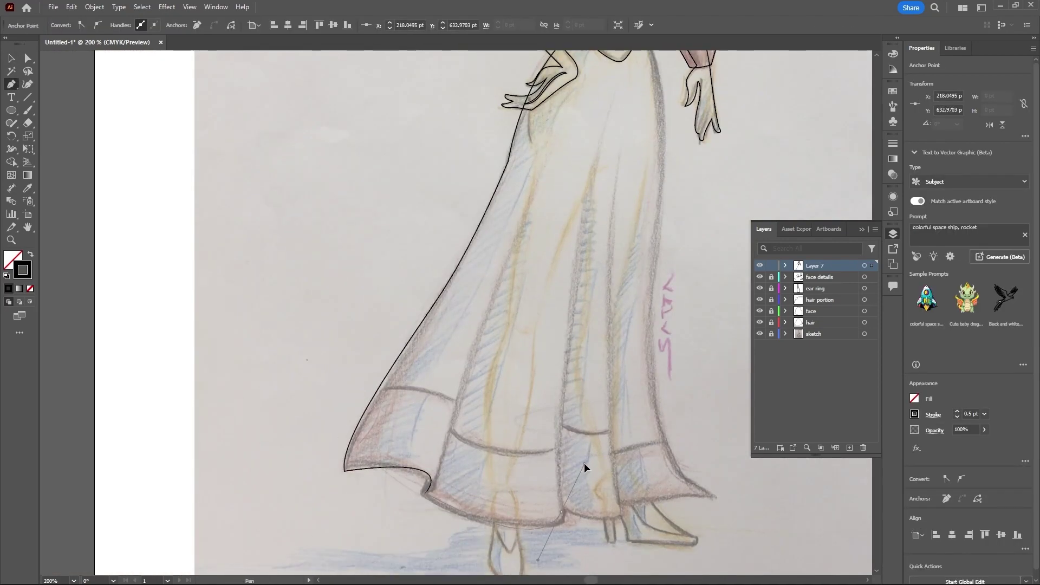
{"action": "left_click", "coordinate": [561, 513]}
{"action": "mouse_move", "coordinate": [622, 511]}
{"action": "left_mouse_down"}
{"action": "mouse_move", "coordinate": [632, 494]}
{"action": "mouse_move", "coordinate": [691, 494]}
{"action": "mouse_move", "coordinate": [659, 469]}
{"action": "left_mouse_up"}
{"action": "left_click", "coordinate": [717, 497]}
Step: Trace the skirt's other side up to the hip and close the outline across the waist
{"action": "left_click_drag", "start_coordinate": [654, 262], "coordinate": [669, 200]}
{"action": "scroll", "coordinate": [600, 482], "scroll_direction": "down", "scroll_amount": 2}
{"action": "scroll", "coordinate": [623, 259], "scroll_direction": "up", "scroll_amount": 3}
{"action": "left_click_drag", "start_coordinate": [606, 237], "coordinate": [564, 210]}
{"action": "scroll", "coordinate": [506, 249], "scroll_direction": "up", "scroll_amount": 2}
{"action": "left_click", "coordinate": [515, 197]}
{"action": "left_click", "coordinate": [574, 191], "text": "ctrl"}
Step: Trace the skirt fold nearest the bent arm as a long, narrow closed shape rising from the hem
{"action": "scroll", "coordinate": [574, 190], "scroll_direction": "down", "scroll_amount": 5}
{"action": "scroll", "coordinate": [535, 438], "scroll_direction": "up", "scroll_amount": 2}
{"action": "left_click", "coordinate": [430, 441]}
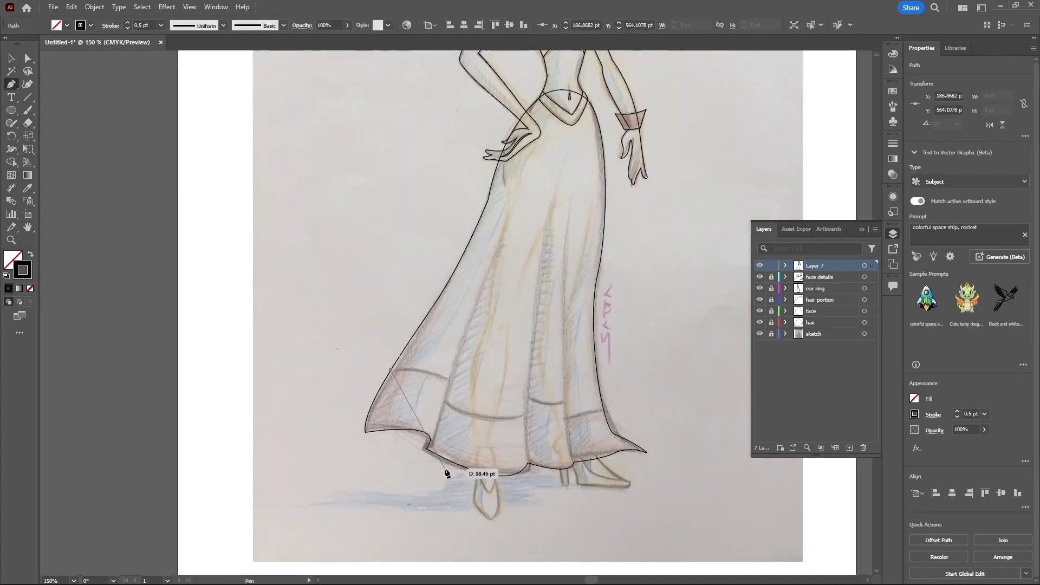
{"action": "left_click_drag", "start_coordinate": [500, 246], "coordinate": [521, 207]}
{"action": "left_click", "coordinate": [500, 246]}
{"action": "left_click", "coordinate": [428, 433]}
{"action": "key", "text": "v"}
{"action": "left_click", "coordinate": [515, 388]}
Step: Trace the middle skirt fold as a long, narrow closed shape tapering upward from the hem
{"action": "key", "text": "p"}
{"action": "left_click", "coordinate": [549, 205]}
{"action": "left_click_drag", "start_coordinate": [528, 463], "coordinate": [542, 511]}
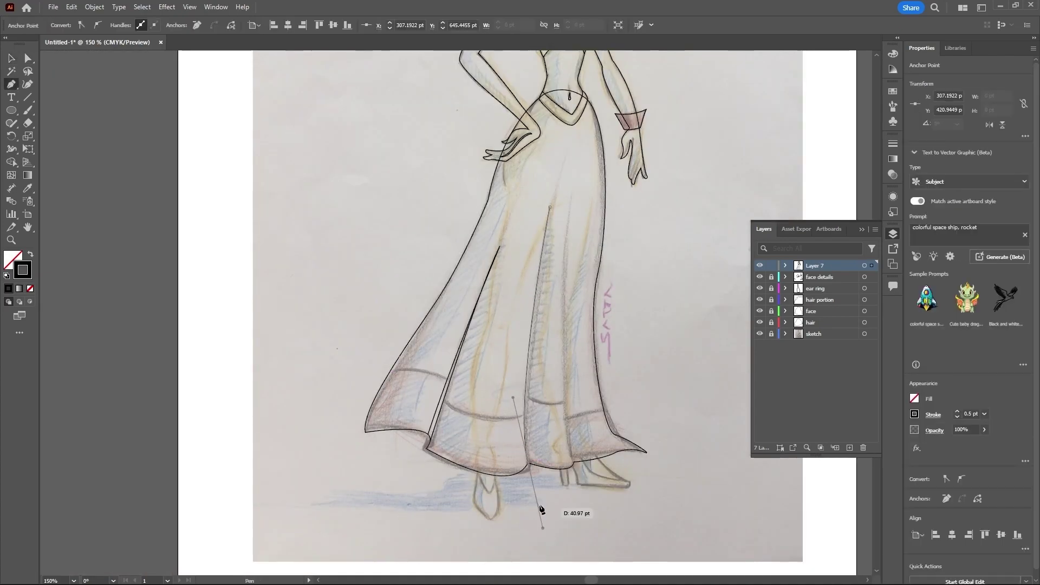
{"action": "left_click", "coordinate": [528, 463]}
{"action": "left_click", "coordinate": [549, 205]}
Step: Try to reshape the curve of the middle skirt fold
{"action": "key", "text": "a"}
{"action": "left_click", "coordinate": [523, 389]}
{"action": "scroll", "coordinate": [533, 408], "scroll_direction": "up", "scroll_amount": 2}
{"action": "scroll", "coordinate": [534, 408], "scroll_direction": "down", "scroll_amount": 1}
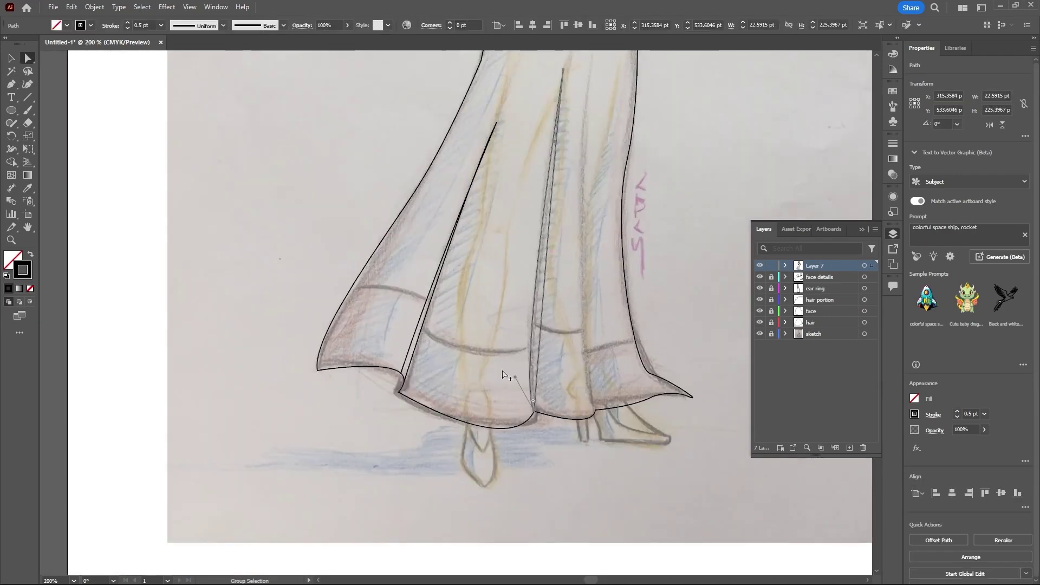
{"action": "mouse_move", "coordinate": [541, 332]}
{"action": "left_mouse_down"}
{"action": "mouse_move", "coordinate": [544, 313]}
{"action": "mouse_move", "coordinate": [484, 325]}
{"action": "left_mouse_up"}
{"action": "key", "text": "ctrl+z"}
Step: Trace the third skirt fold as a narrow closed shape from the hem up toward the waist
{"action": "key", "text": "p"}
{"action": "left_click", "coordinate": [528, 110]}
{"action": "left_click_drag", "start_coordinate": [534, 421], "coordinate": [562, 473]}
{"action": "left_click_drag", "start_coordinate": [528, 110], "coordinate": [542, 61]}
{"action": "scroll", "coordinate": [541, 60], "scroll_direction": "up", "scroll_amount": 3}
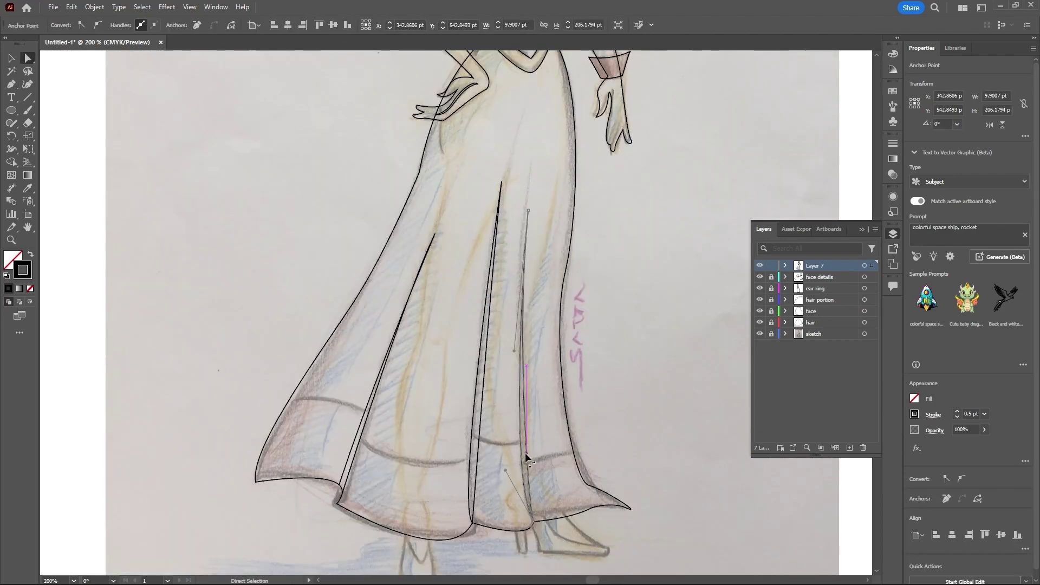
Step: Trace the border line above the hem as separate curves across the skirt panels
{"action": "scroll", "coordinate": [541, 217], "scroll_direction": "down", "scroll_amount": 3}
{"action": "left_click", "coordinate": [403, 298]}
{"action": "left_click_drag", "start_coordinate": [478, 311], "coordinate": [495, 328]}
{"action": "left_click", "coordinate": [474, 339]}
{"action": "mouse_move", "coordinate": [583, 357]}
{"action": "left_mouse_down"}
{"action": "mouse_move", "coordinate": [623, 333]}
{"action": "mouse_move", "coordinate": [655, 333]}
{"action": "mouse_move", "coordinate": [650, 313]}
{"action": "left_mouse_up"}
{"action": "left_click", "coordinate": [593, 339]}
{"action": "left_click", "coordinate": [654, 334], "text": "ctrl"}
Step: Trace the front-facing shoe's pointed outline as a closed shape and add its opening
{"action": "scroll", "coordinate": [564, 325], "scroll_direction": "up", "scroll_amount": 1}
{"action": "left_click", "coordinate": [556, 325]}
{"action": "left_click", "coordinate": [486, 286]}
{"action": "left_click", "coordinate": [479, 362]}
{"action": "left_click_drag", "start_coordinate": [513, 397], "coordinate": [518, 398]}
{"action": "left_click_drag", "start_coordinate": [519, 312], "coordinate": [503, 261]}
{"action": "left_click", "coordinate": [519, 313]}
{"action": "left_click", "coordinate": [519, 285]}
{"action": "left_click", "coordinate": [486, 285]}
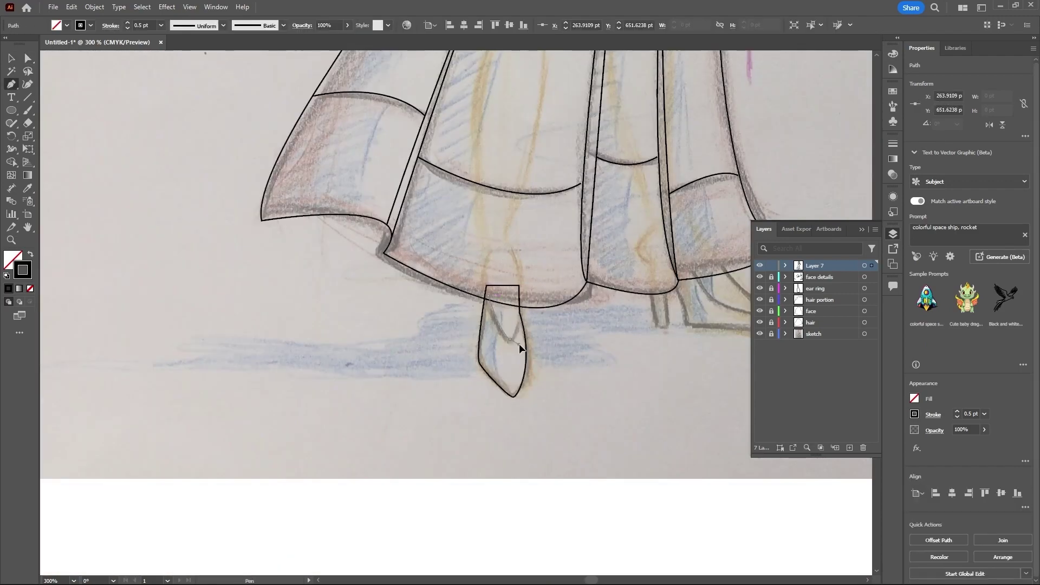
{"action": "left_click", "coordinate": [489, 296]}
Step: Trace the heel of the side-facing shoe as a closed four-sided shape
{"action": "left_click", "coordinate": [475, 326]}
{"action": "left_click", "coordinate": [481, 366]}
{"action": "left_click", "coordinate": [494, 366]}
{"action": "left_click", "coordinate": [492, 323]}
{"action": "left_click", "coordinate": [475, 325]}
Step: Trace the outline of the side-facing shoe from its back around the sole and toe to the ankle
{"action": "left_click", "coordinate": [497, 317]}
{"action": "left_click", "coordinate": [511, 361]}
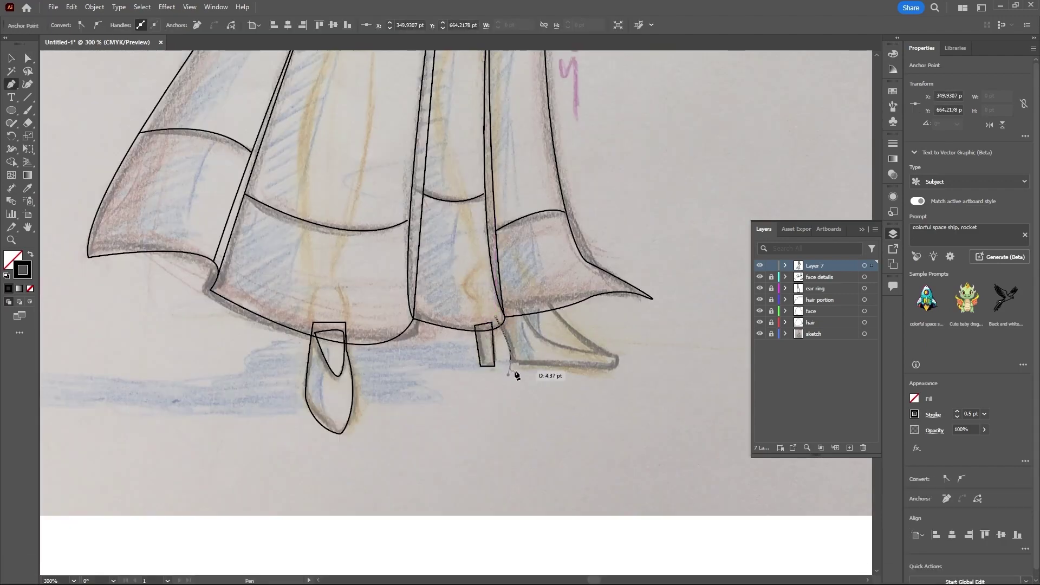
{"action": "left_click", "coordinate": [612, 370]}
{"action": "left_click", "coordinate": [543, 294]}
{"action": "left_click", "coordinate": [497, 317]}
Step: Trace the curved opening edge of the side-facing shoe toward the toe and deselect the path
{"action": "left_click", "coordinate": [512, 294]}
{"action": "left_click_drag", "start_coordinate": [540, 340], "coordinate": [571, 351]}
{"action": "left_click", "coordinate": [603, 351]}
{"action": "key", "text": "v"}
{"action": "left_click", "coordinate": [621, 337]}
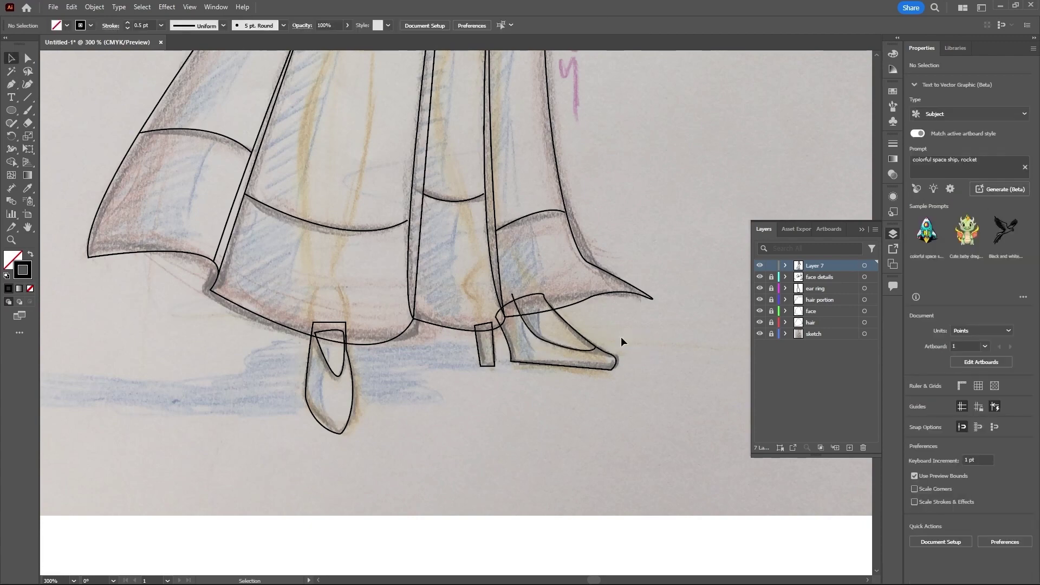
{"action": "scroll", "coordinate": [596, 354], "scroll_direction": "down", "scroll_amount": 5}
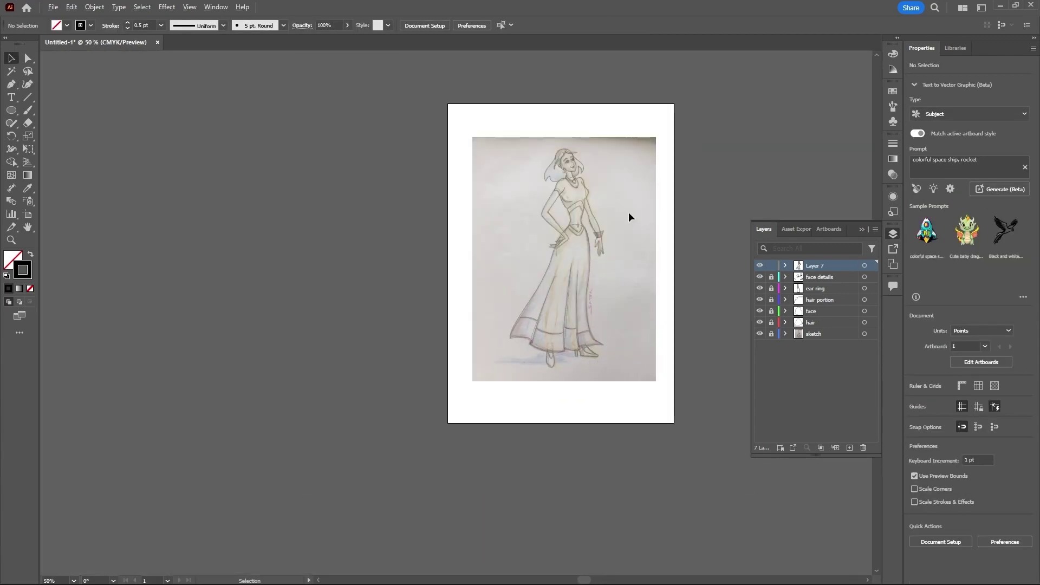
{"action": "scroll", "coordinate": [628, 213], "scroll_direction": "up", "scroll_amount": 2}
{"action": "scroll", "coordinate": [563, 168], "scroll_direction": "down", "scroll_amount": 1}
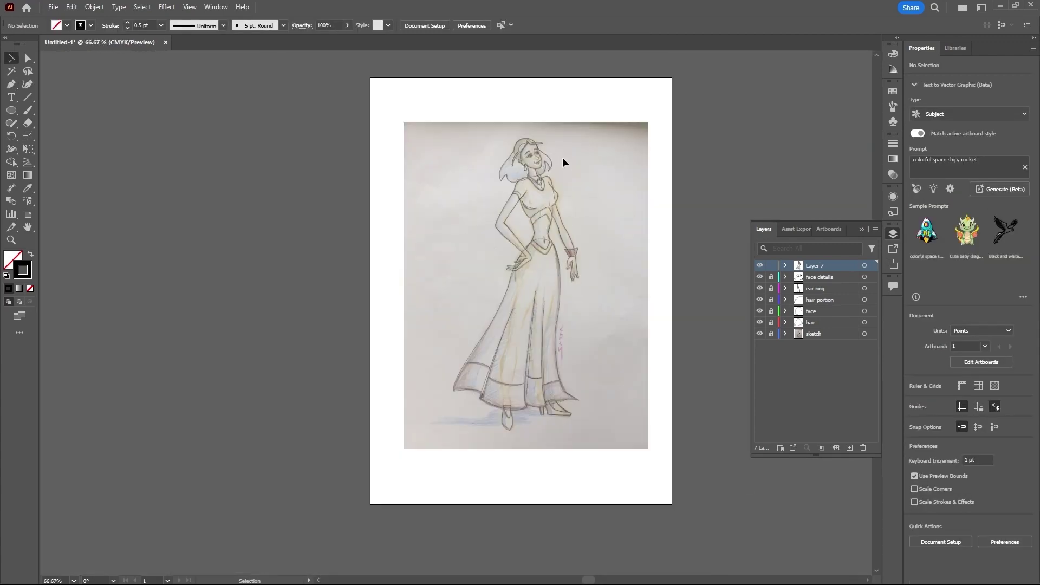
{"action": "scroll", "coordinate": [558, 153], "scroll_direction": "up", "scroll_amount": 1}
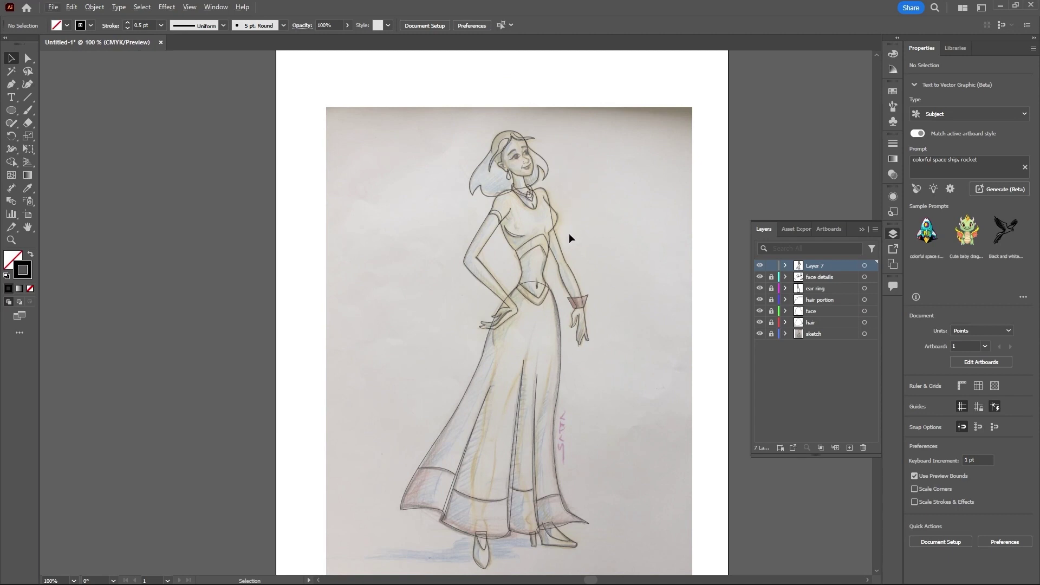
{"action": "scroll", "coordinate": [585, 206], "scroll_direction": "down", "scroll_amount": 1}
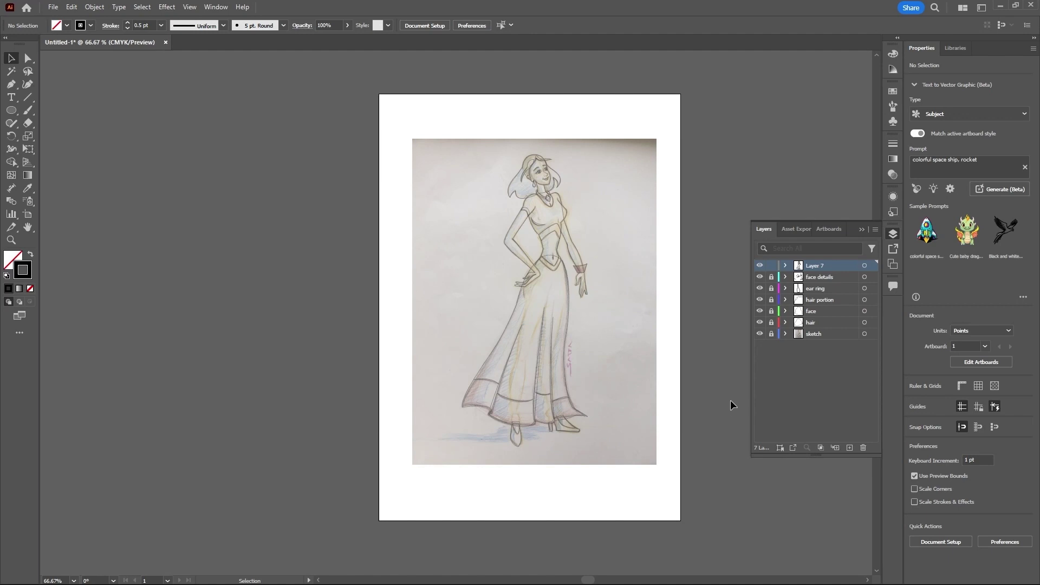
{"action": "scroll", "coordinate": [733, 432], "scroll_direction": "down", "scroll_amount": 1}
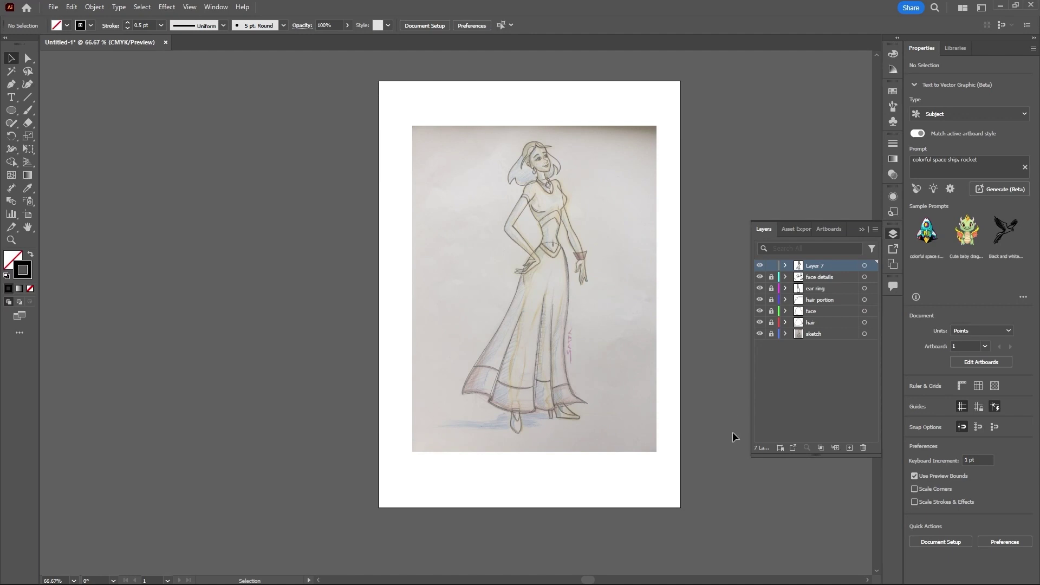